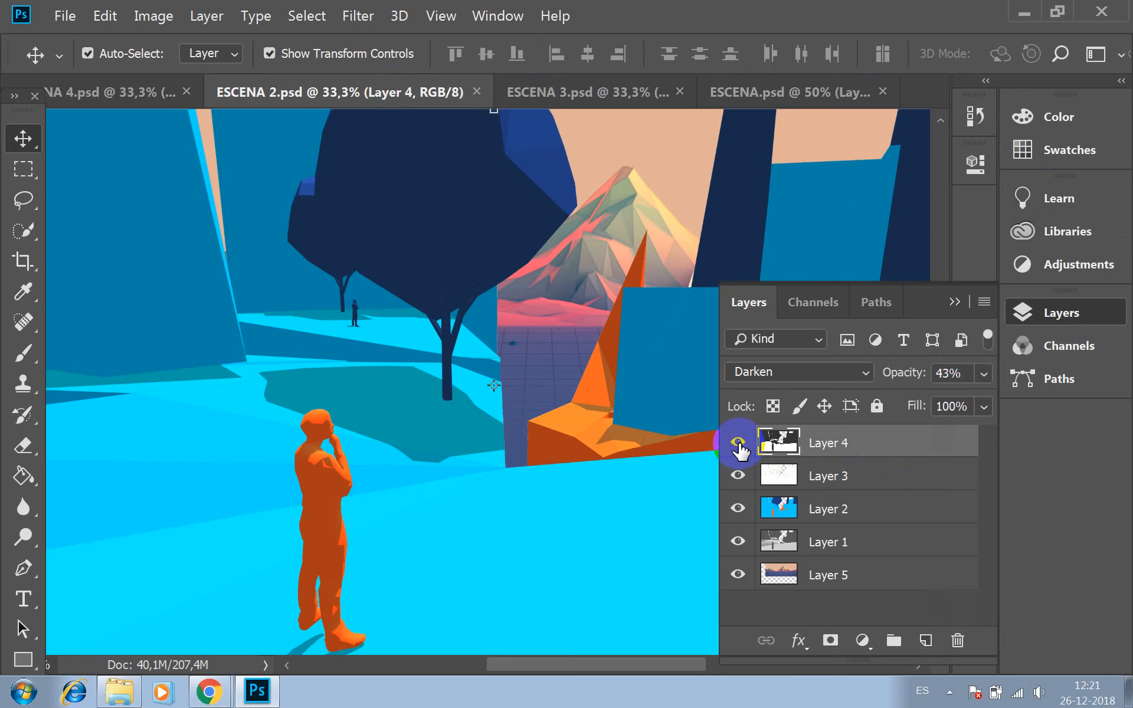
Compare the scene with and without Layer 4 by toggling its visibility, leaving the layer visible
{"action": "left_click", "coordinate": [739, 442]}
{"action": "left_click", "coordinate": [738, 442]}
{"action": "left_click", "coordinate": [738, 442]}
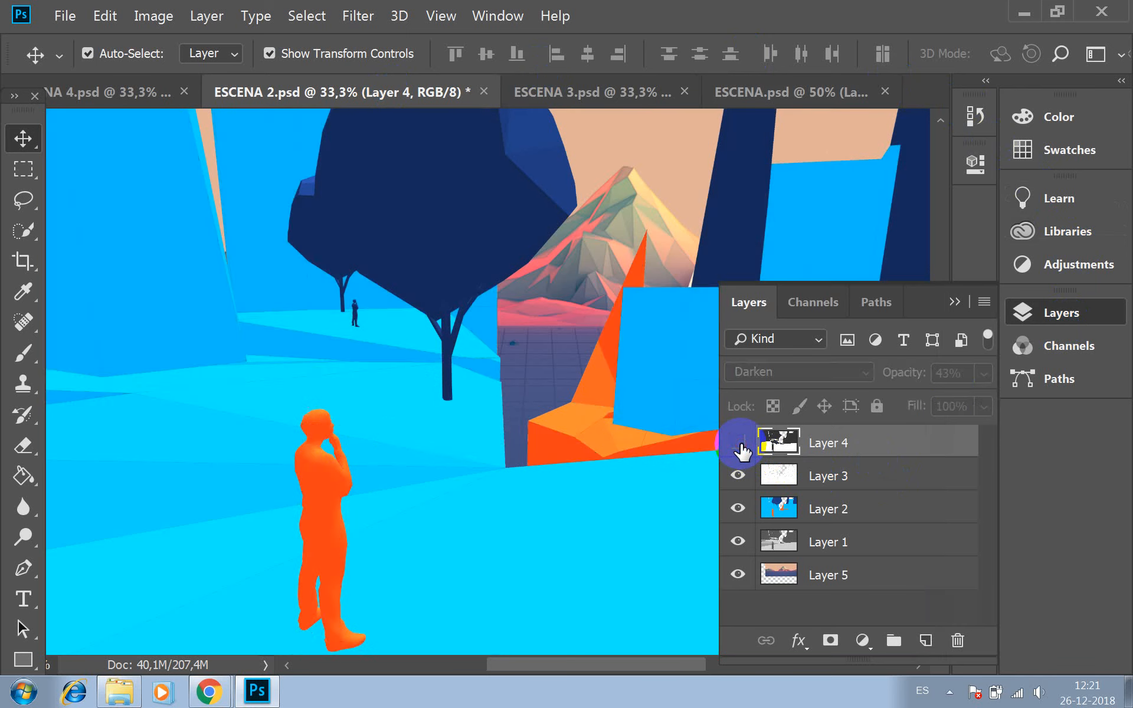
{"action": "left_click", "coordinate": [738, 443]}
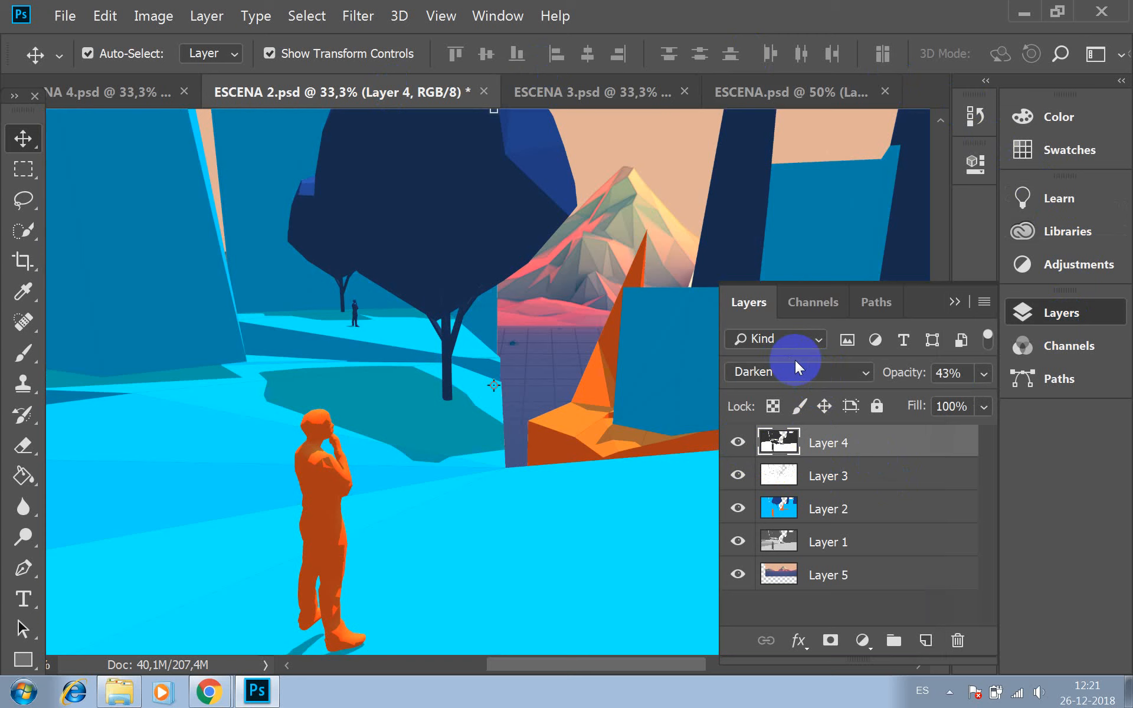
Select Layer 3 and compare the scene with and without it by toggling its visibility, leaving it visible
{"action": "left_click", "coordinate": [825, 475]}
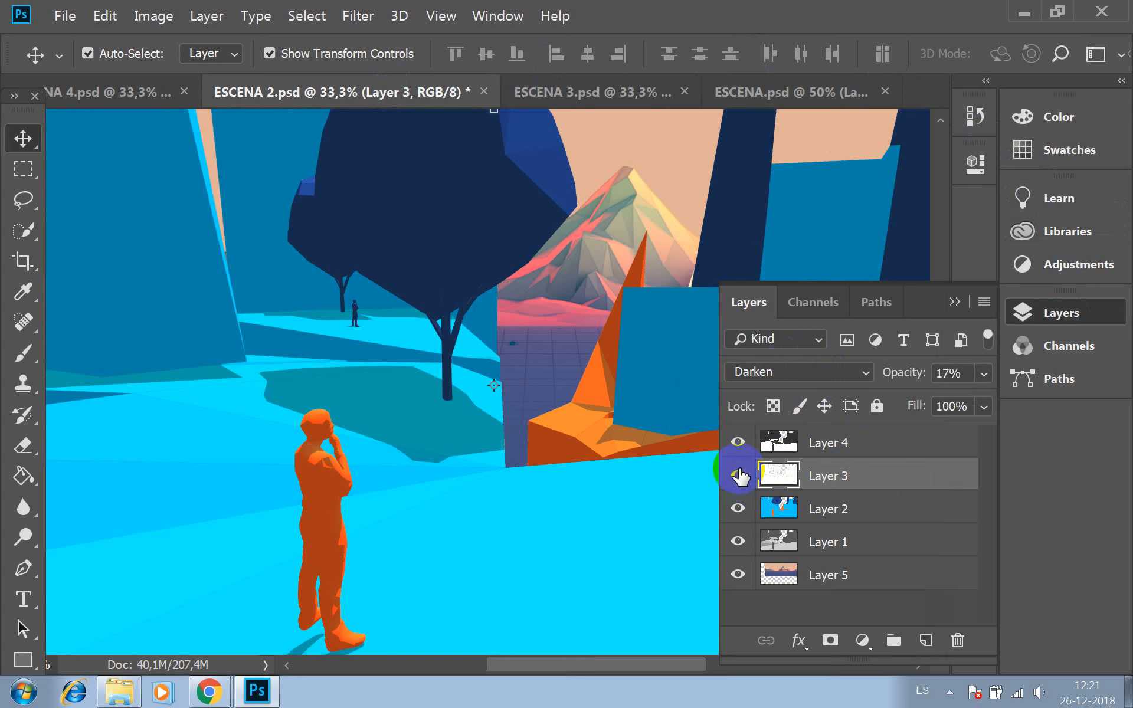
{"action": "left_click", "coordinate": [738, 476]}
{"action": "left_click", "coordinate": [738, 476]}
{"action": "left_click", "coordinate": [738, 476]}
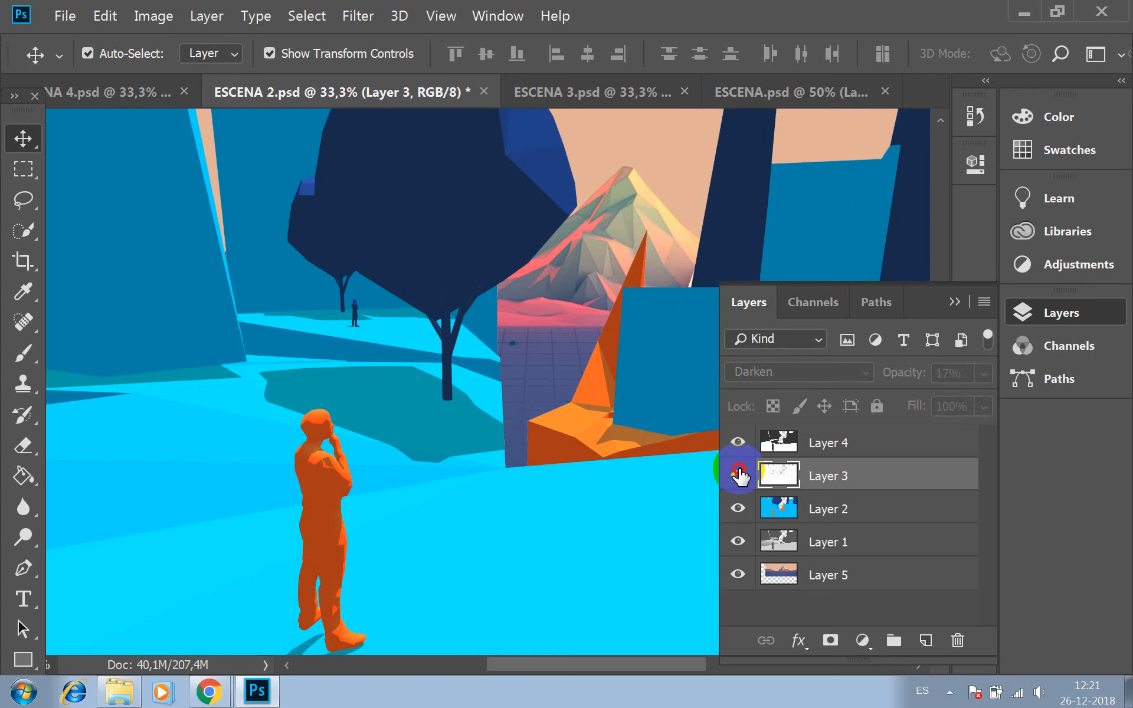
{"action": "left_click", "coordinate": [739, 476]}
{"action": "left_click", "coordinate": [738, 476]}
{"action": "left_click", "coordinate": [738, 475]}
{"action": "left_click", "coordinate": [738, 476]}
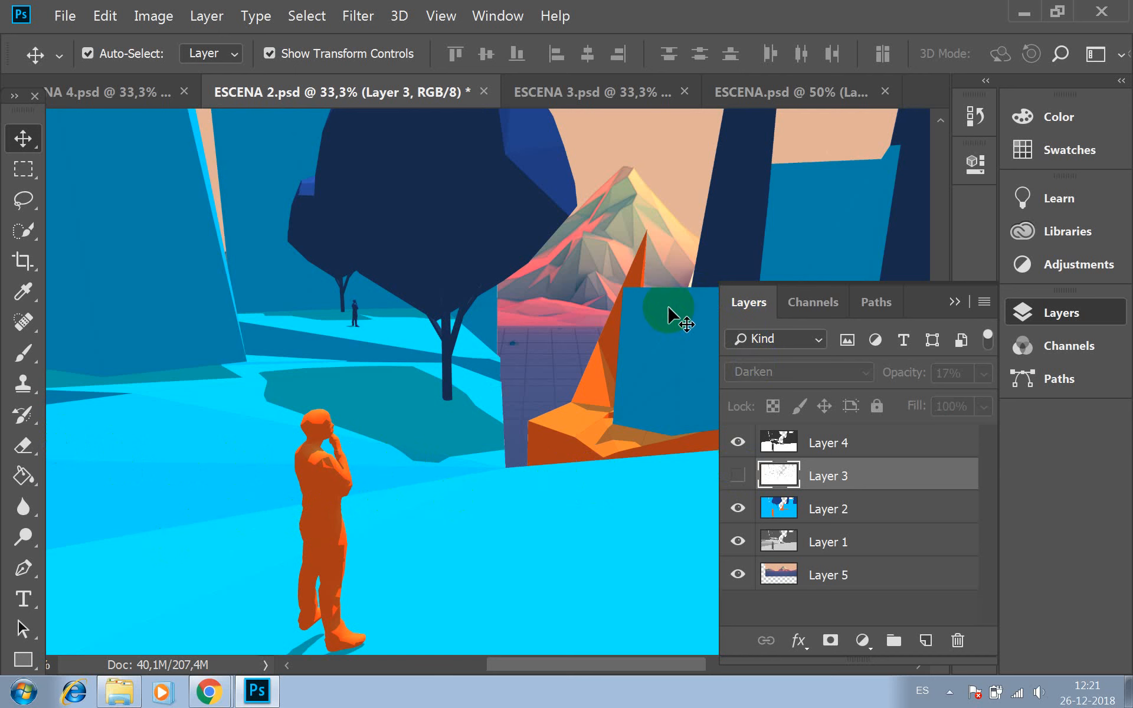
{"action": "left_click", "coordinate": [738, 477]}
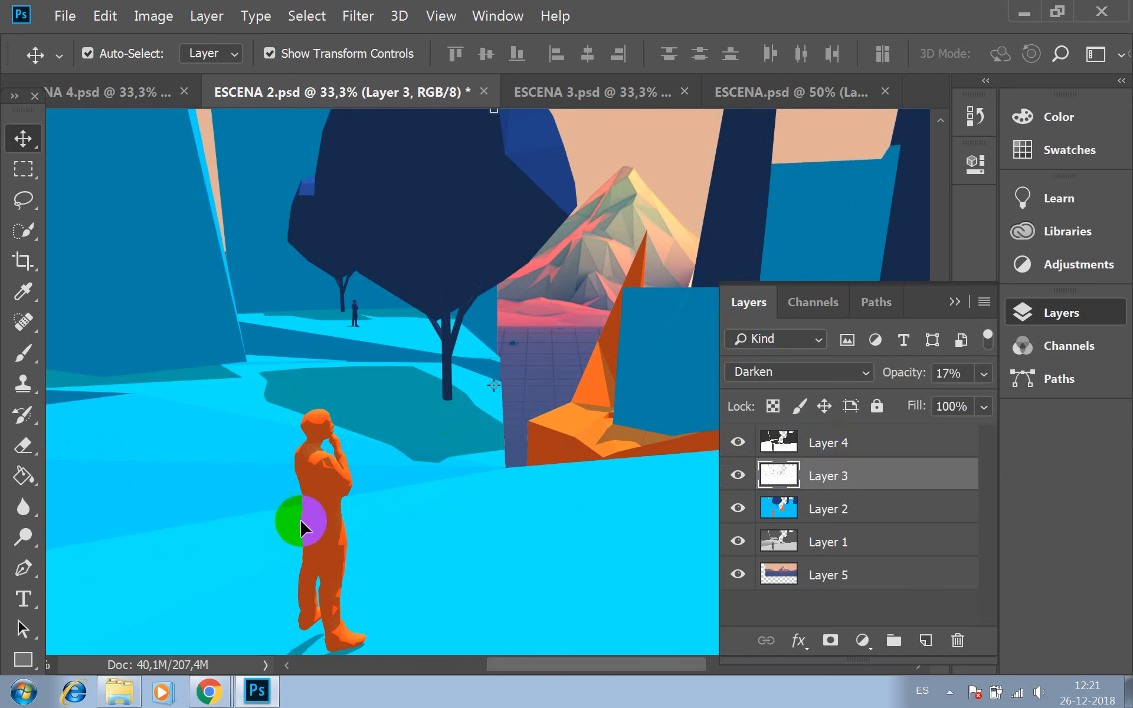
Reduce Layer 3's opacity to 10%
{"action": "left_click", "coordinate": [983, 373]}
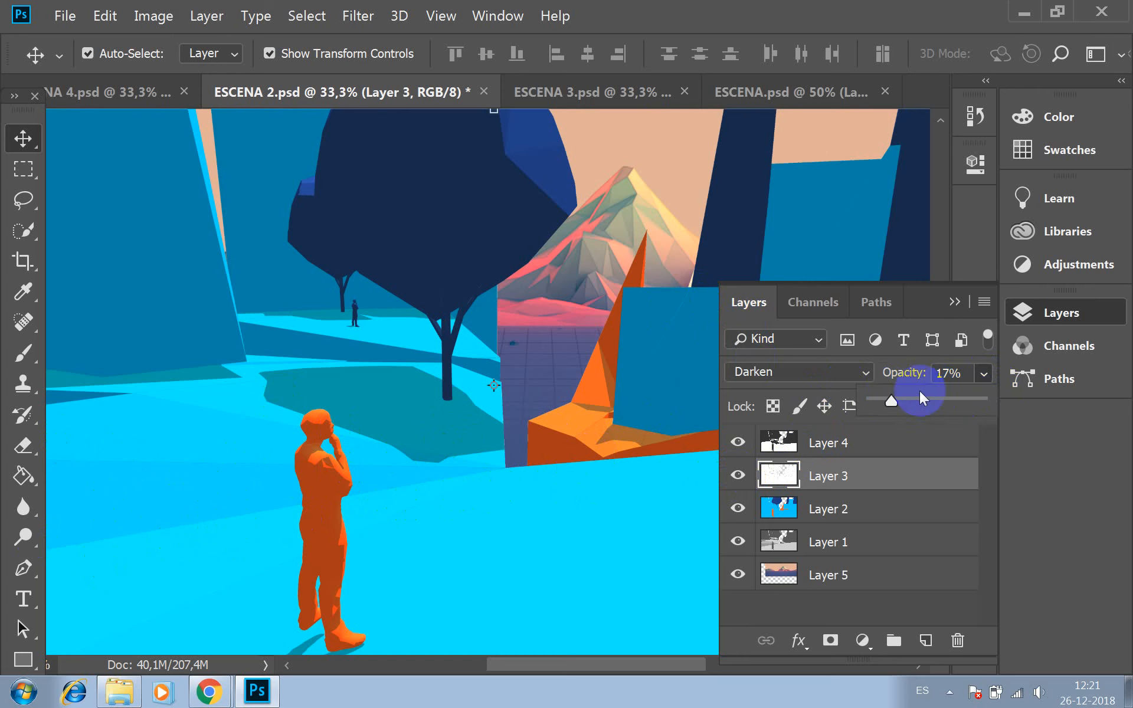
{"action": "left_click_drag", "start_coordinate": [919, 391], "coordinate": [883, 417]}
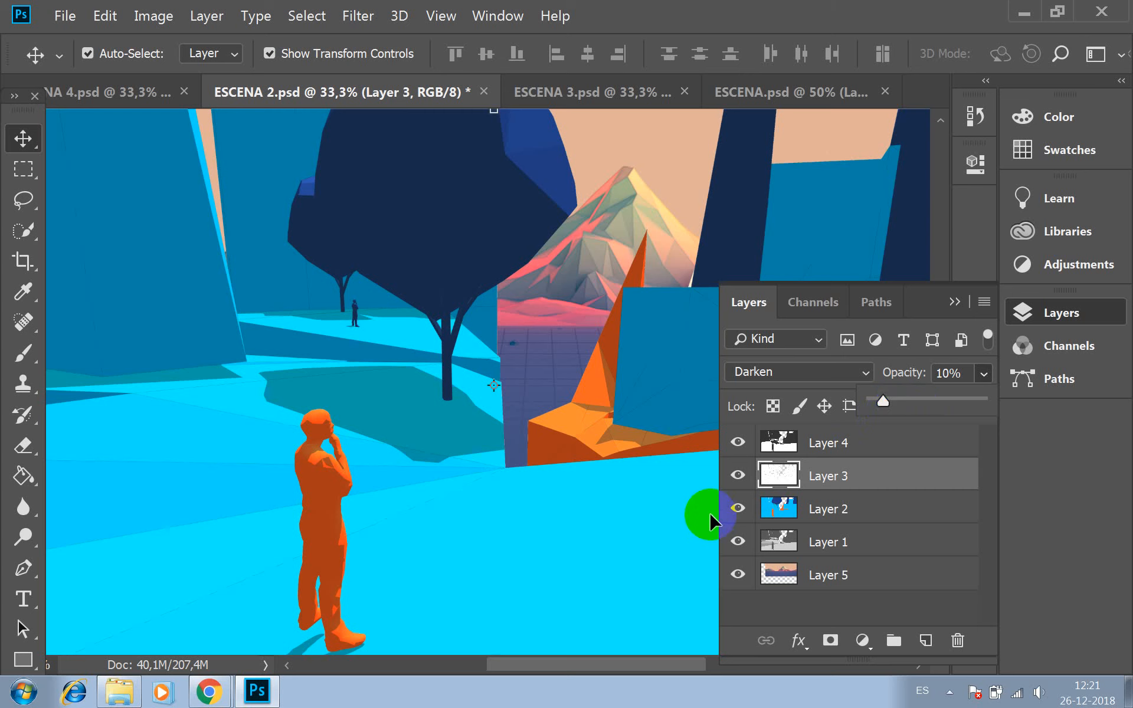
Toggle the visibility of Layer 2 and Layer 1 to compare their effect, and select Layer 1 to check its blend mode
{"action": "left_click", "coordinate": [738, 509]}
{"action": "left_click", "coordinate": [738, 508]}
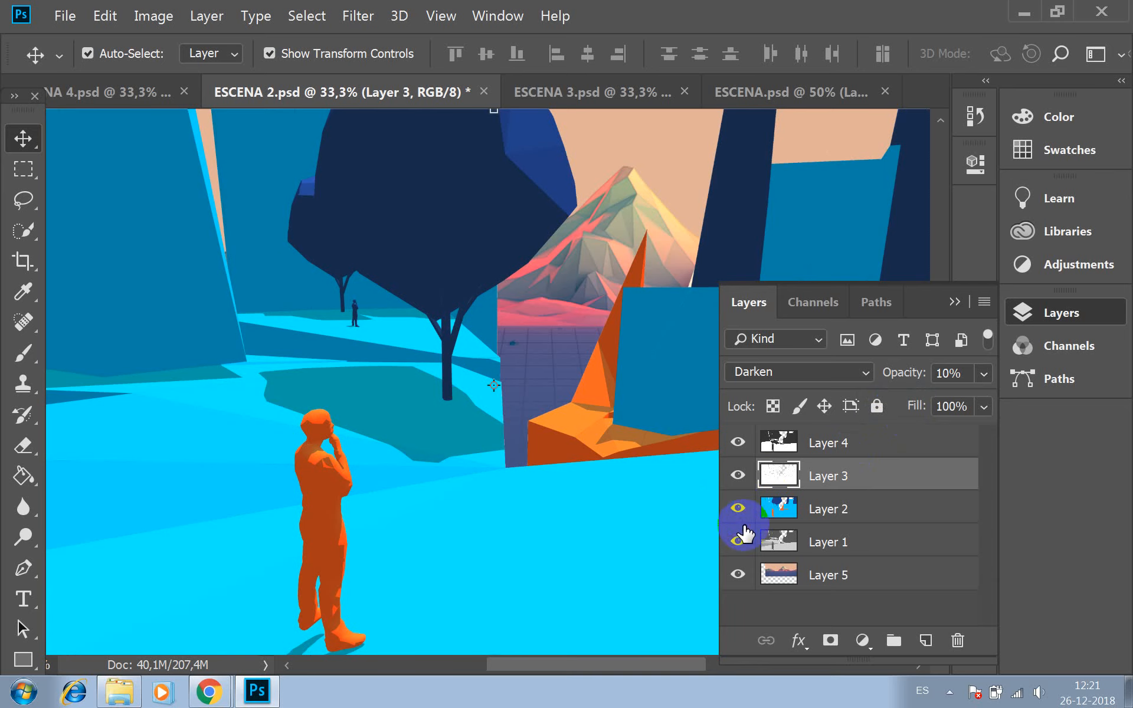
{"action": "left_click", "coordinate": [738, 542]}
{"action": "left_click", "coordinate": [738, 542]}
{"action": "left_click", "coordinate": [738, 542]}
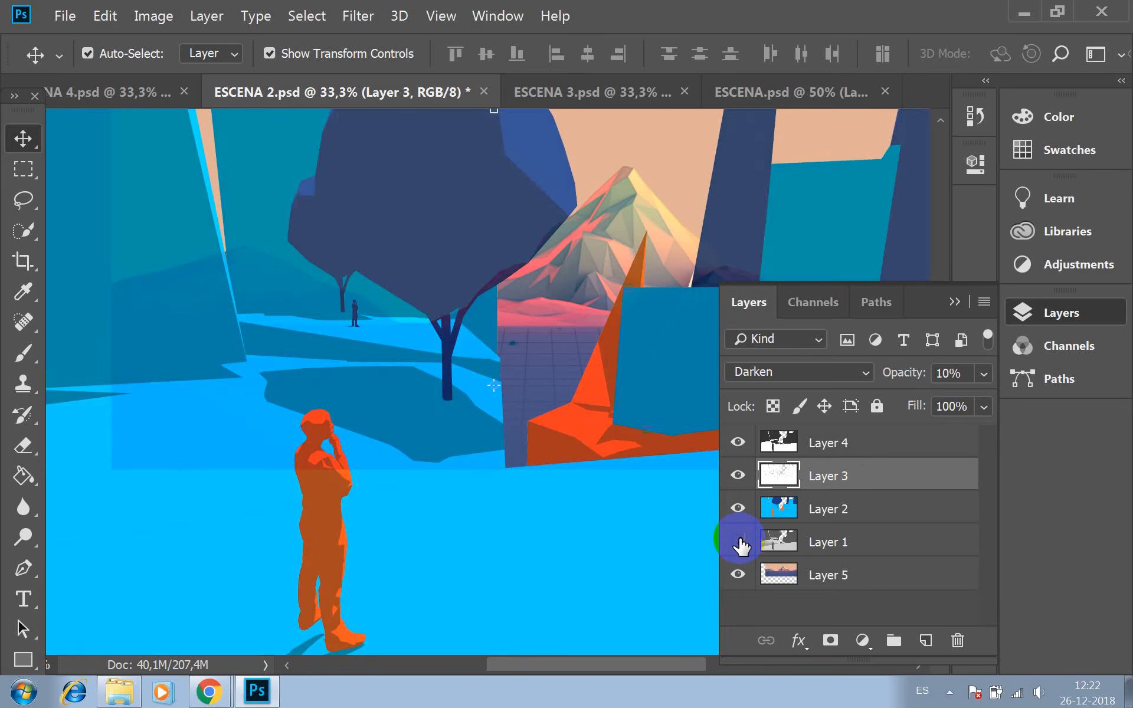
{"action": "left_click", "coordinate": [738, 542]}
{"action": "left_click", "coordinate": [850, 540]}
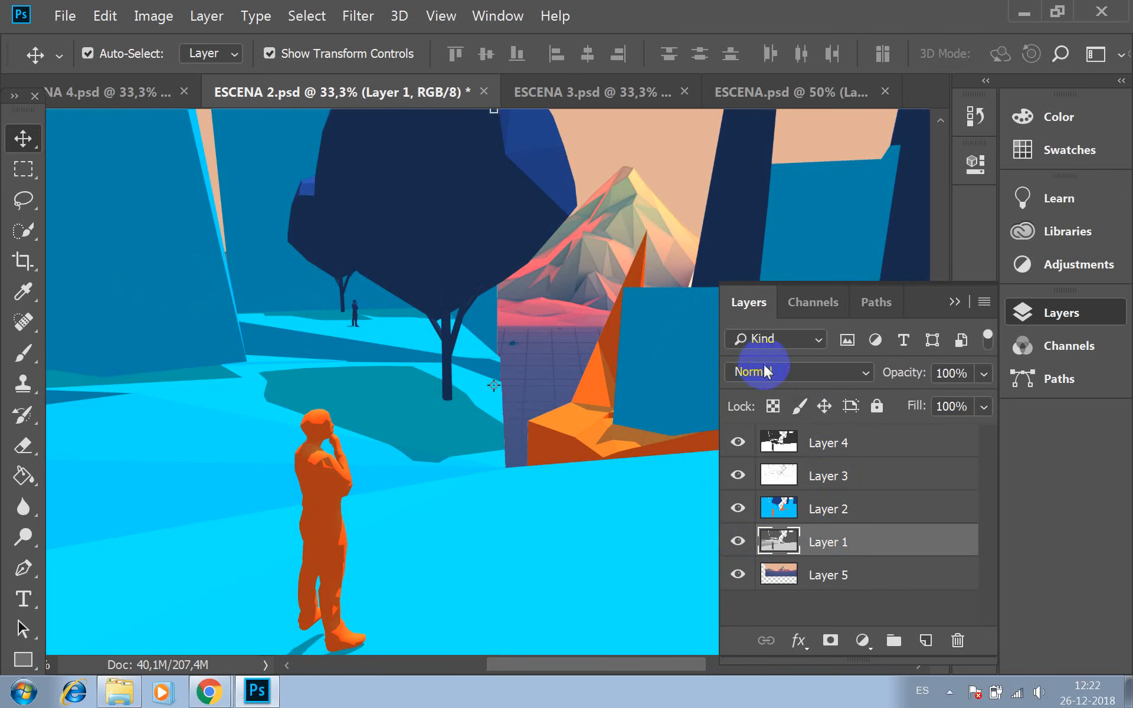
Try the Overlay blend mode on Layer 2 and return the layer to Hard Light
{"action": "left_click", "coordinate": [847, 509]}
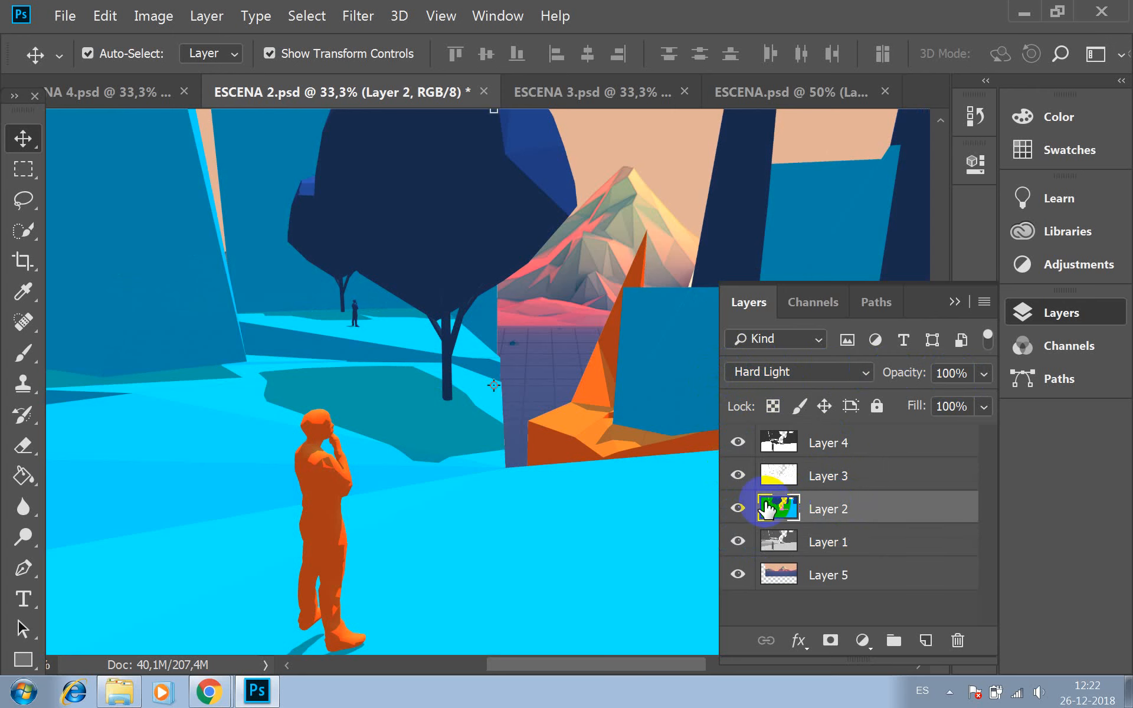
{"action": "left_click", "coordinate": [865, 371]}
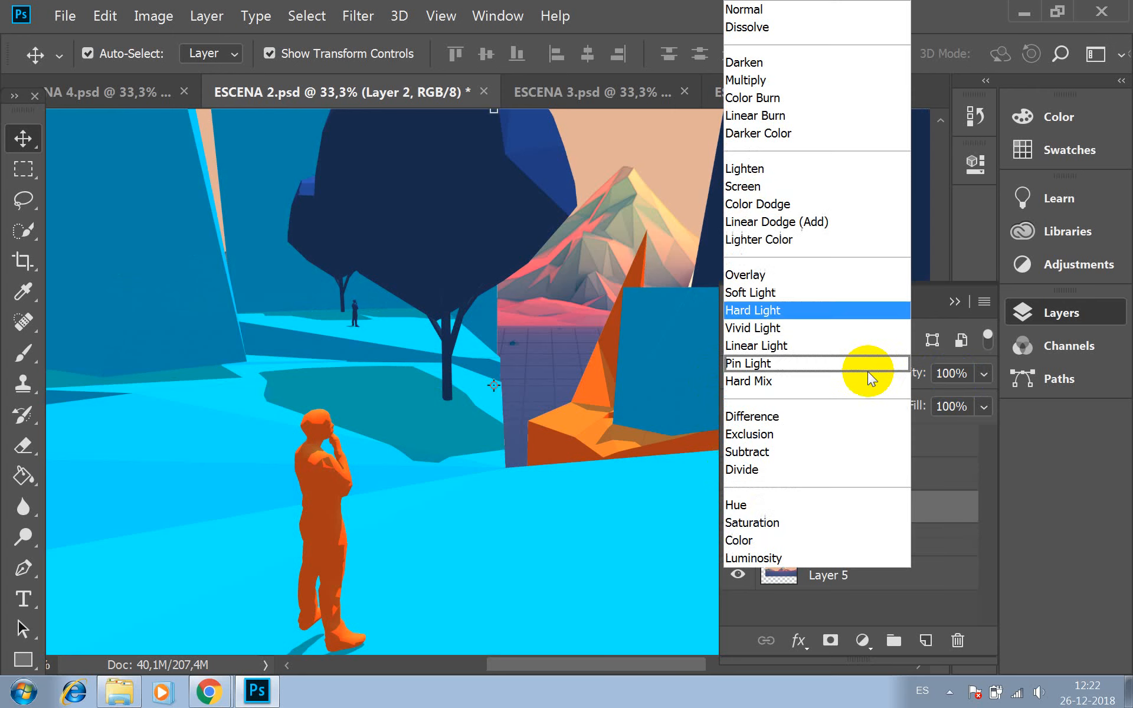
{"action": "left_click", "coordinate": [779, 278]}
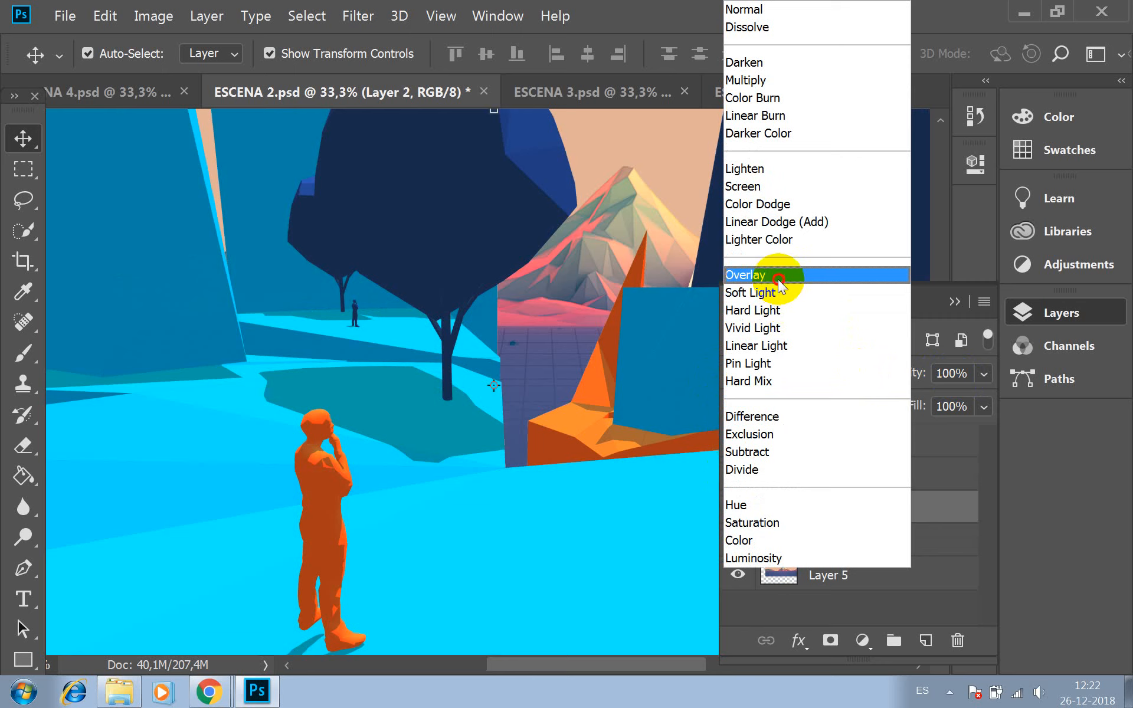
{"action": "left_click", "coordinate": [863, 373]}
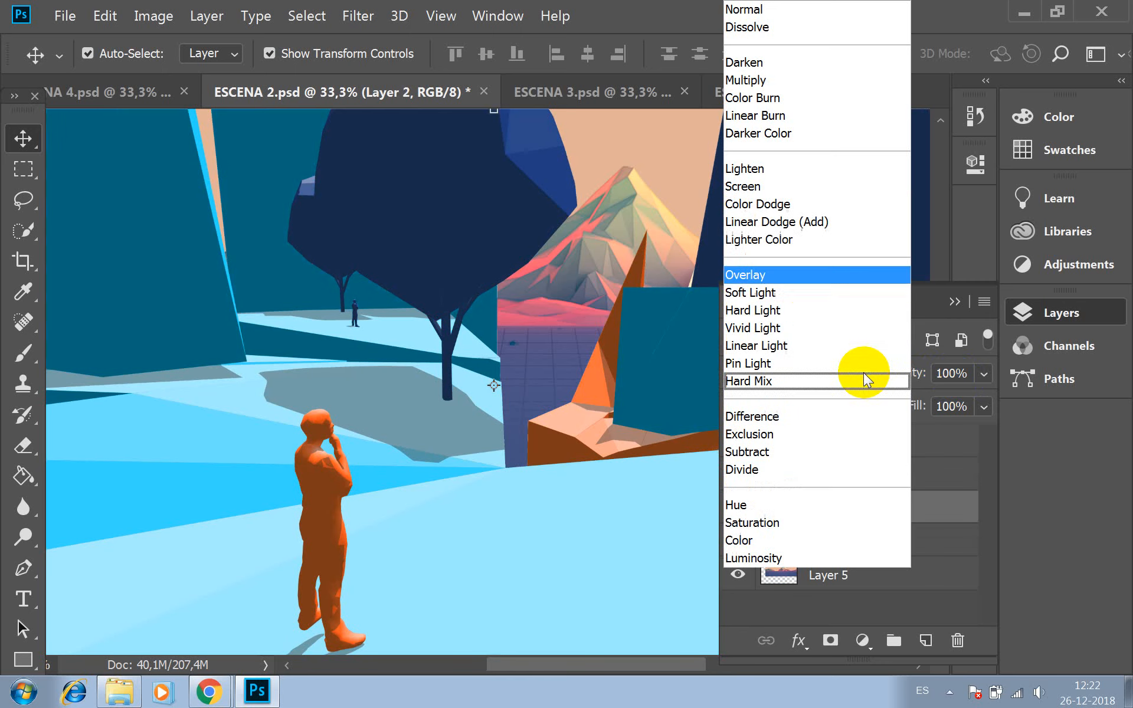
{"action": "left_click", "coordinate": [809, 310]}
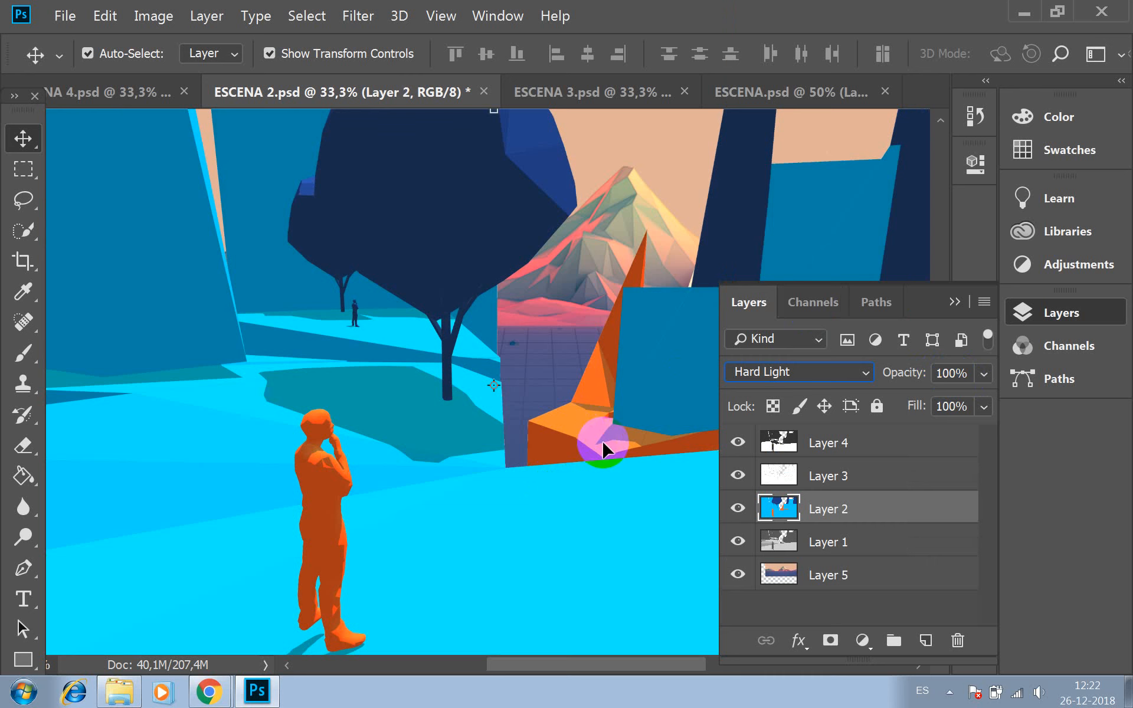
Compare the scene with and without the mountain background on Layer 5 by toggling its visibility, leaving it visible
{"action": "left_click", "coordinate": [686, 3]}
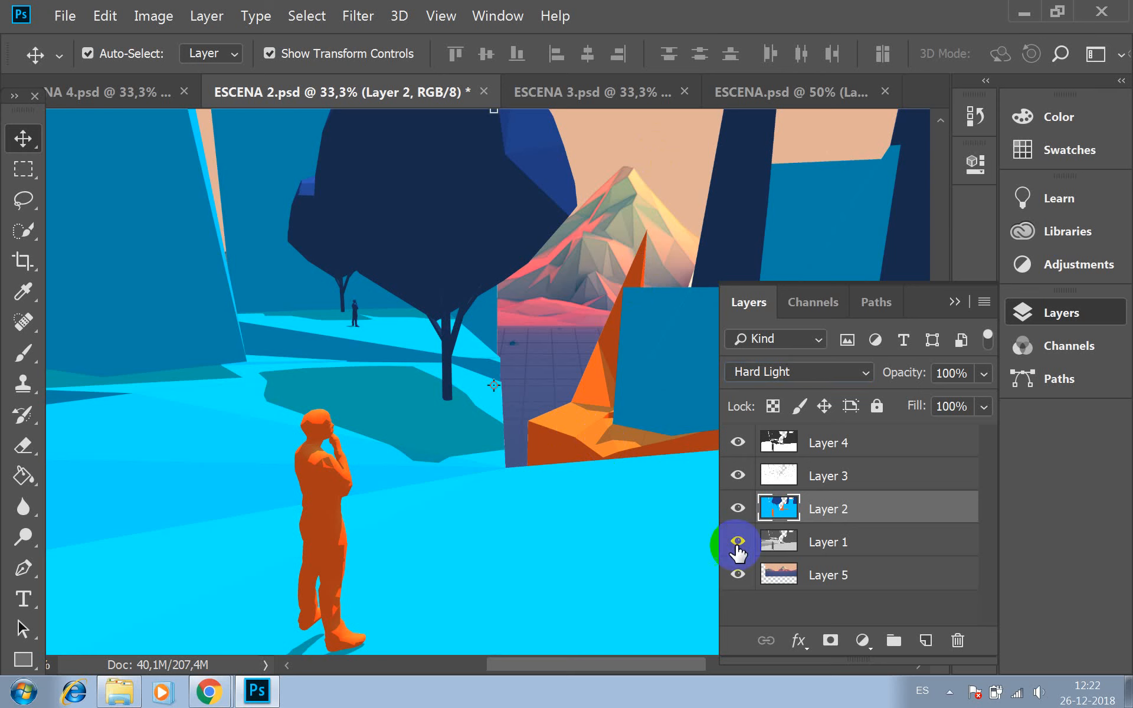
{"action": "left_click", "coordinate": [737, 575]}
{"action": "left_click", "coordinate": [738, 575]}
{"action": "left_click", "coordinate": [737, 576]}
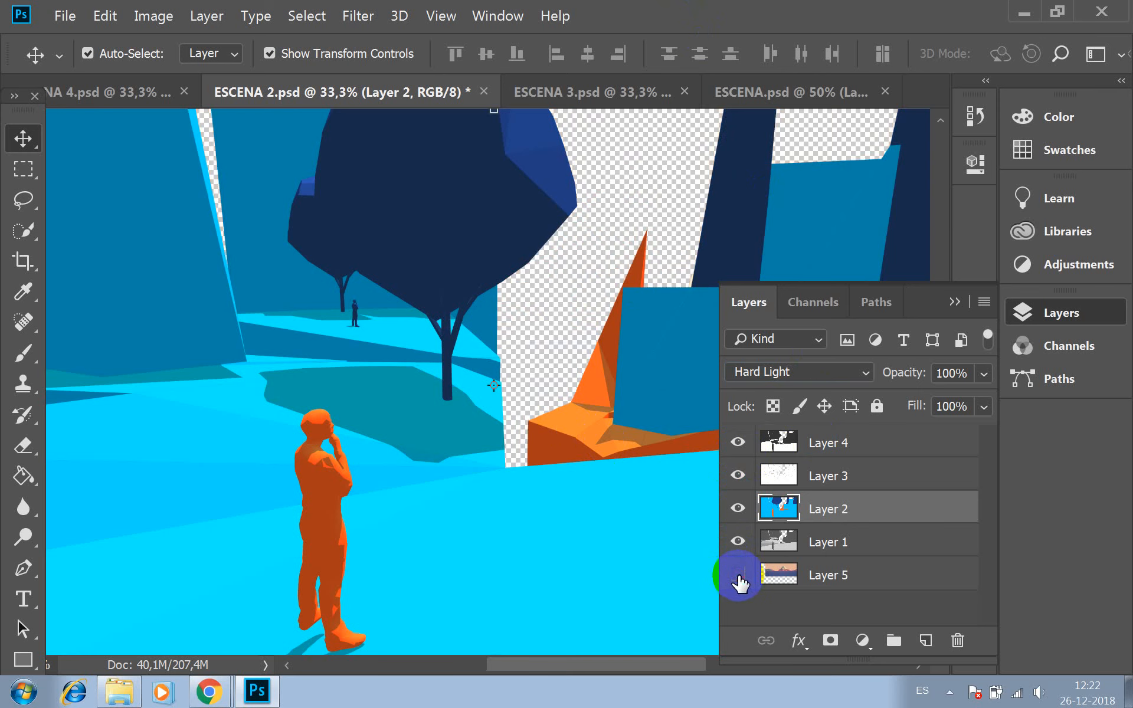
{"action": "left_click", "coordinate": [738, 576]}
{"action": "left_click", "coordinate": [738, 575]}
{"action": "left_click", "coordinate": [738, 576]}
{"action": "left_click", "coordinate": [738, 576]}
{"action": "left_click", "coordinate": [738, 576]}
{"action": "left_click", "coordinate": [738, 576]}
{"action": "left_click", "coordinate": [738, 575]}
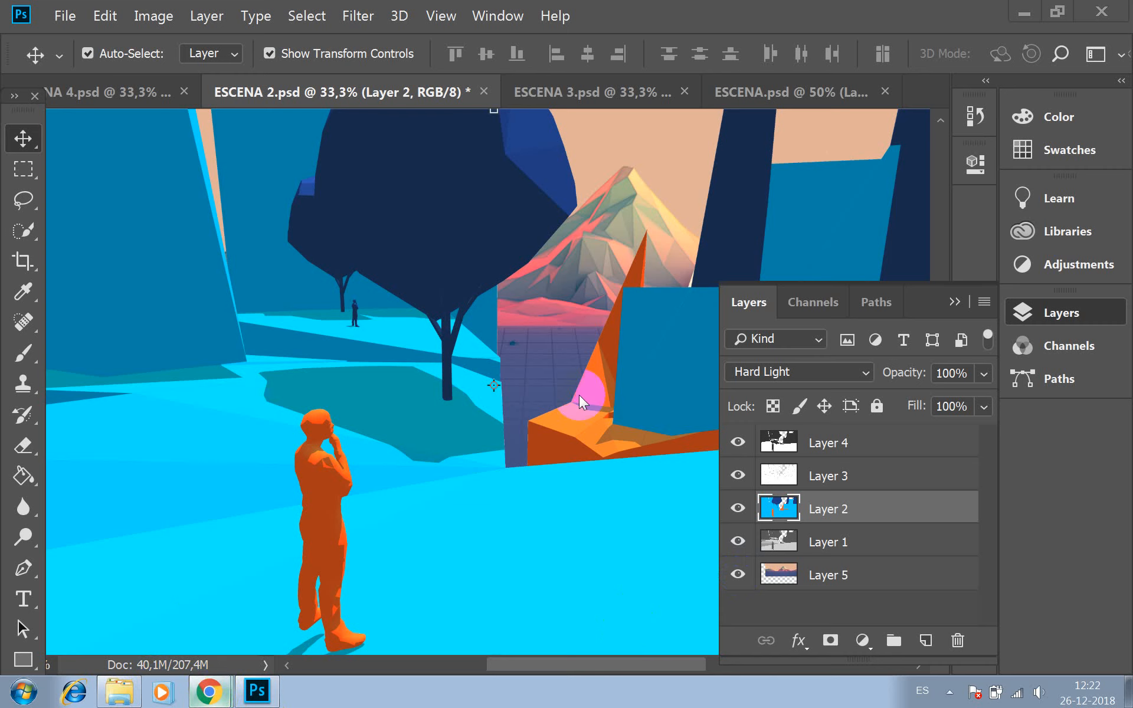
Switch to Chrome, search Google Images for "PROFUNDIDAD CAMPO IMAGEN" in a new tab and open the three-part clothespin photo
{"action": "left_click", "coordinate": [209, 691]}
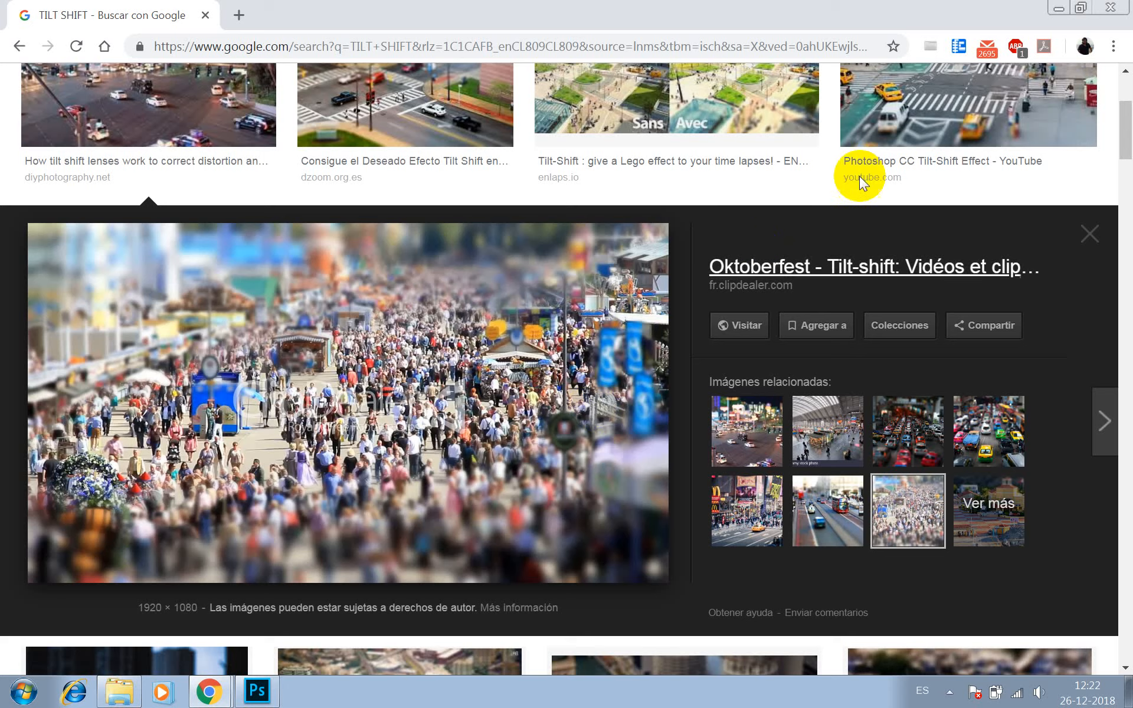
{"action": "left_click", "coordinate": [247, 17]}
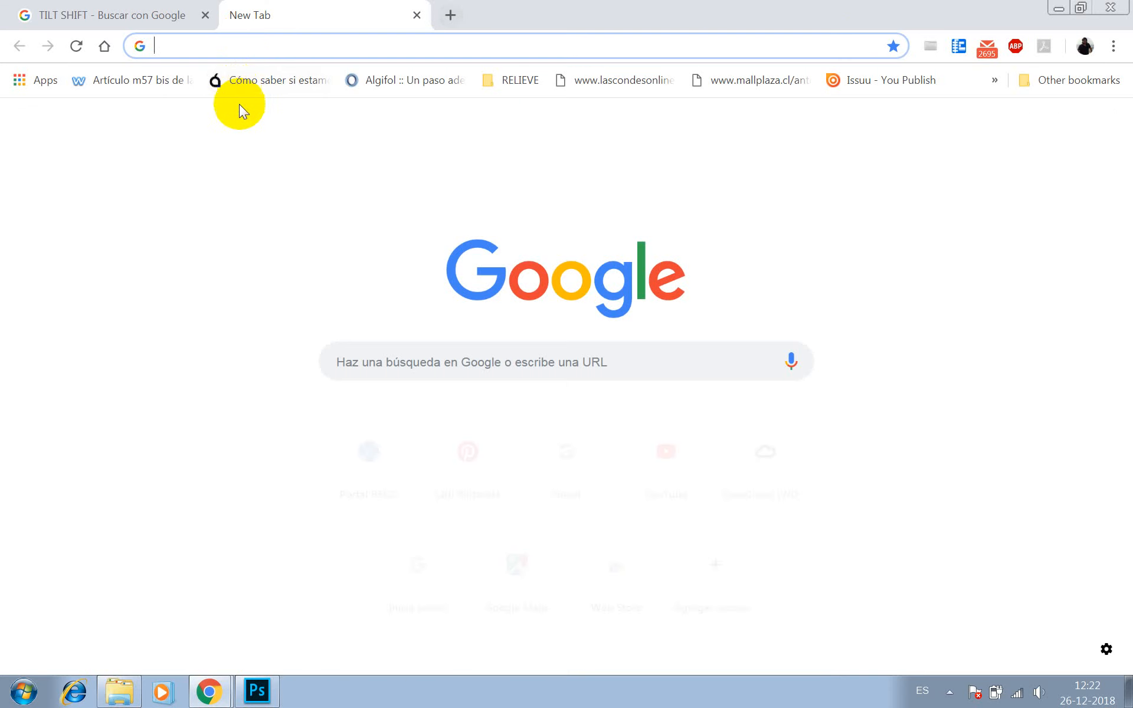
{"action": "type", "text": "PROFU"}
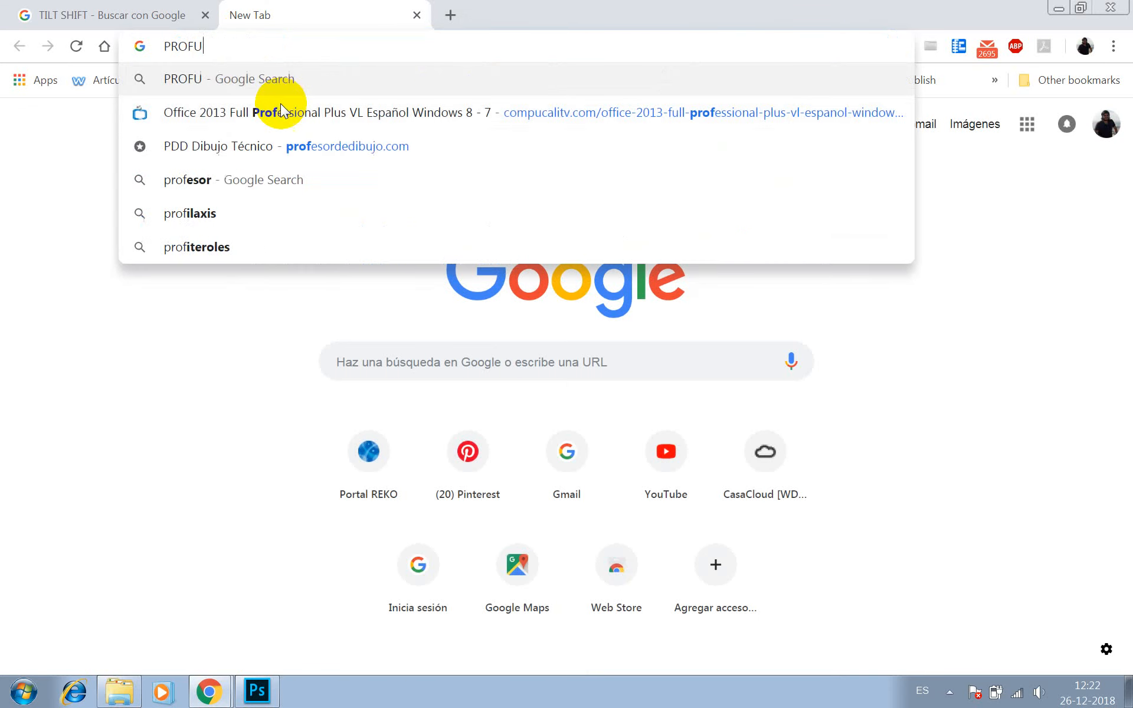
{"action": "type", "text": "NDIDAD CAMPO"}
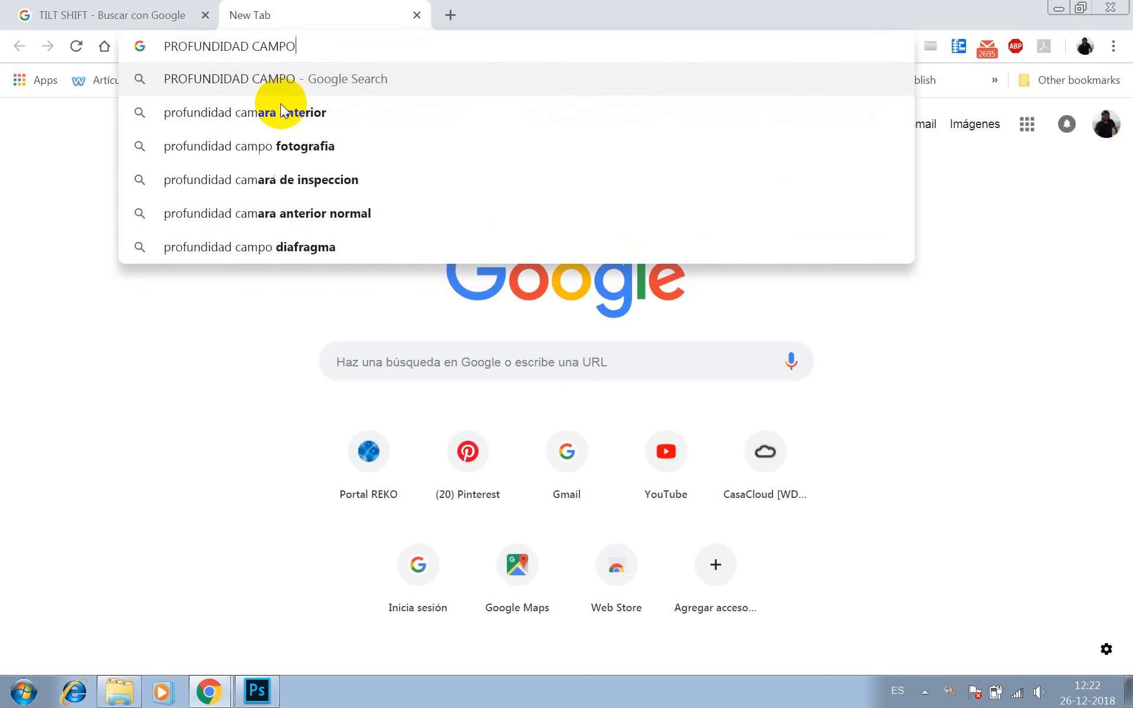
{"action": "type", "text": " IMAGEN"}
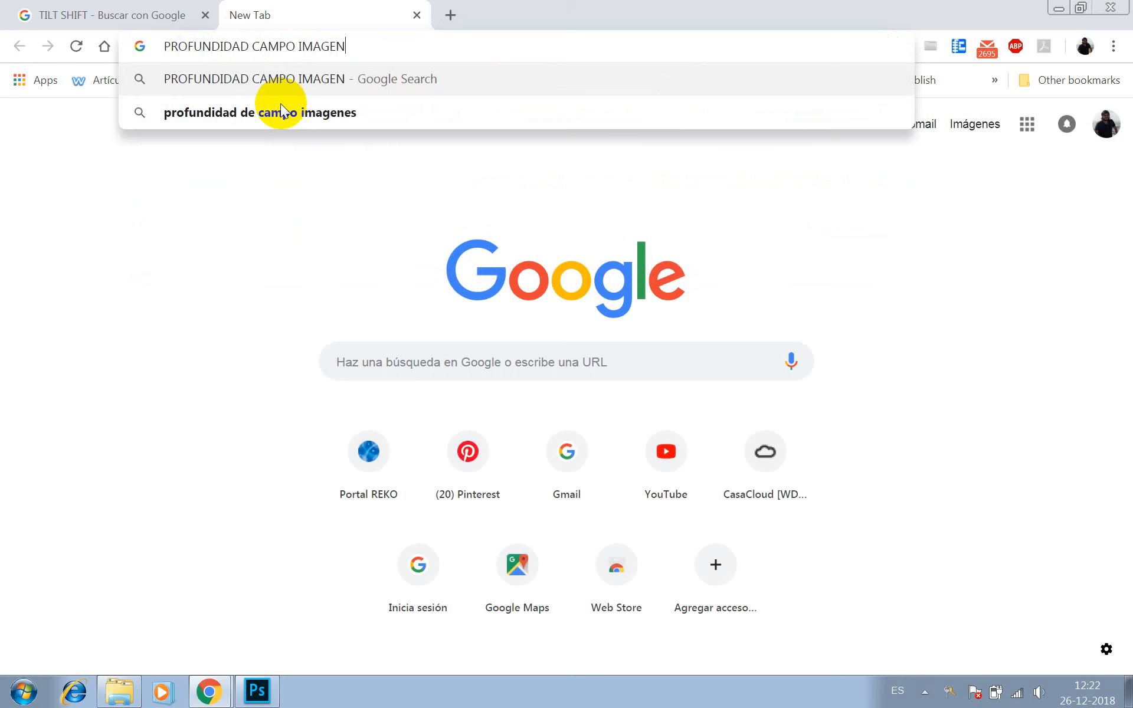
{"action": "key", "text": "Return"}
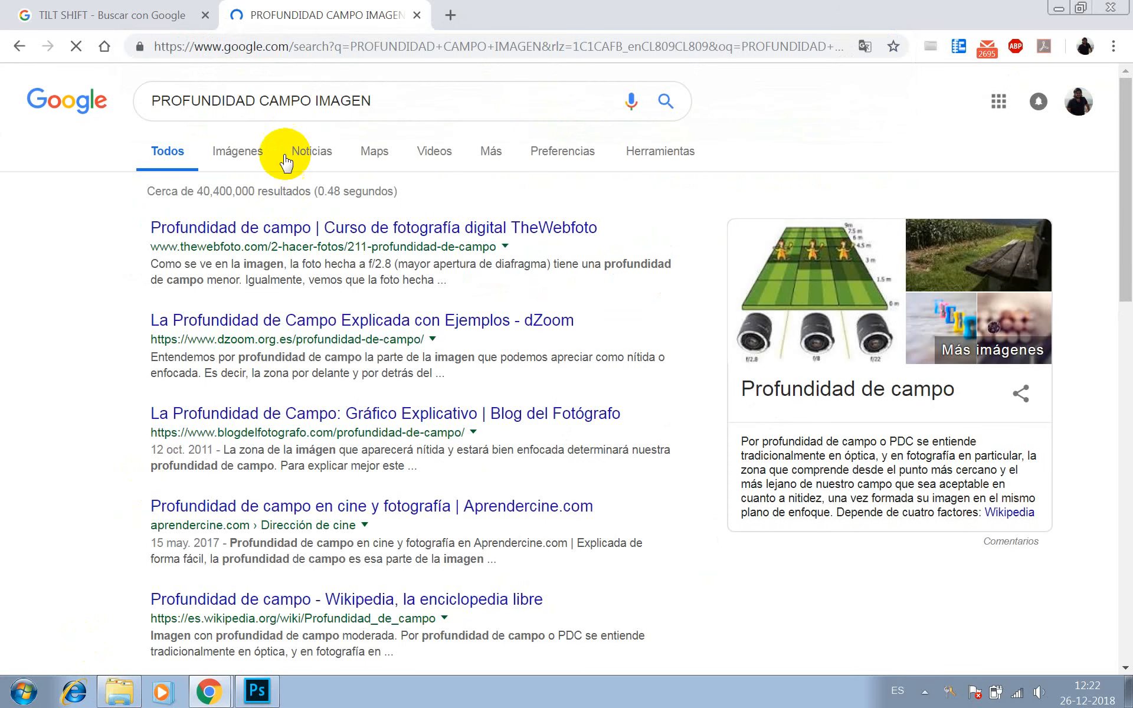
{"action": "left_click", "coordinate": [239, 151]}
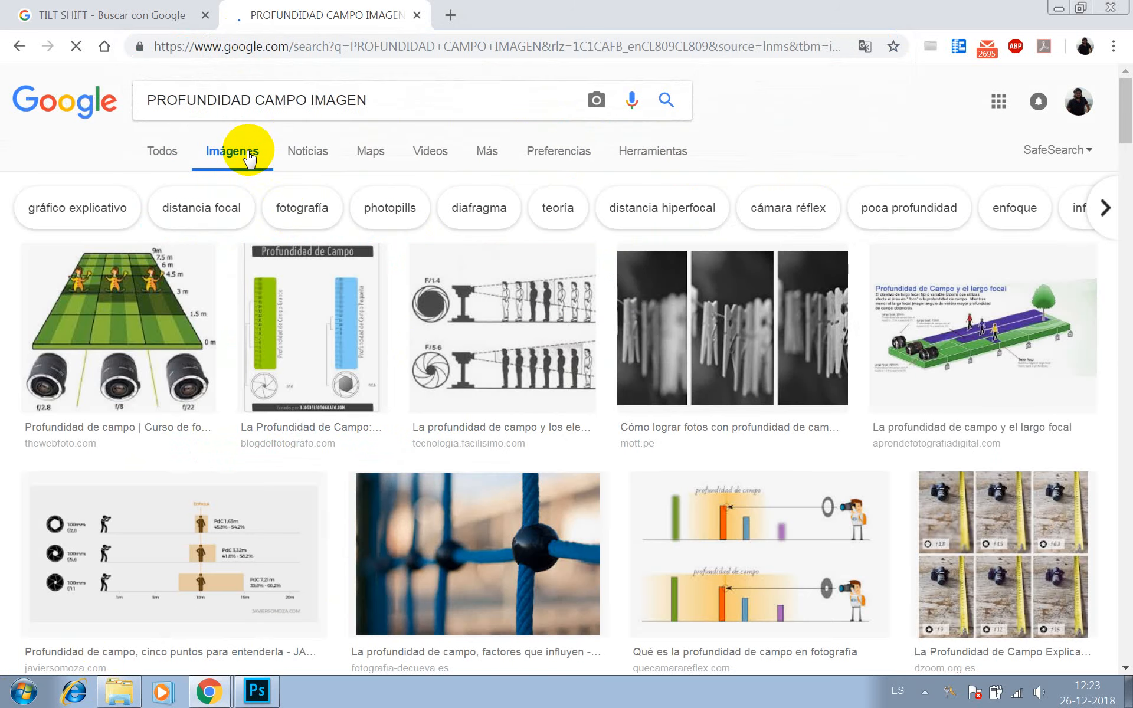
{"action": "left_click", "coordinate": [776, 334]}
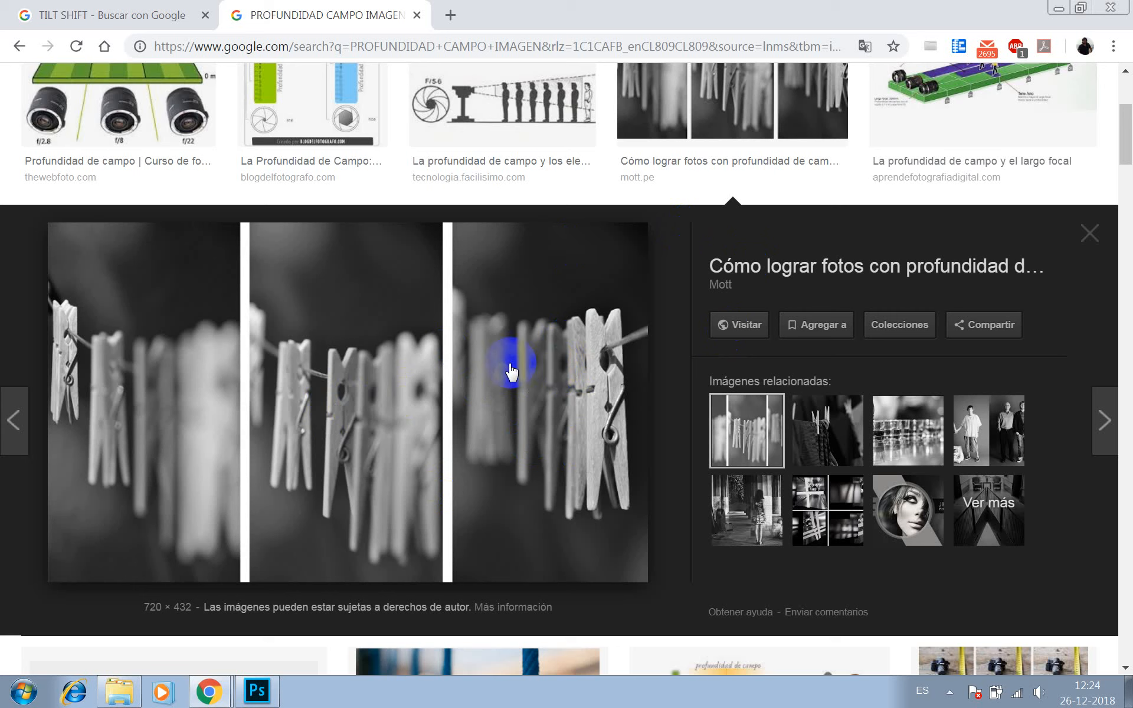
Switch back to Photoshop with the ESCENA 2.psd scene
{"action": "left_click", "coordinate": [258, 692]}
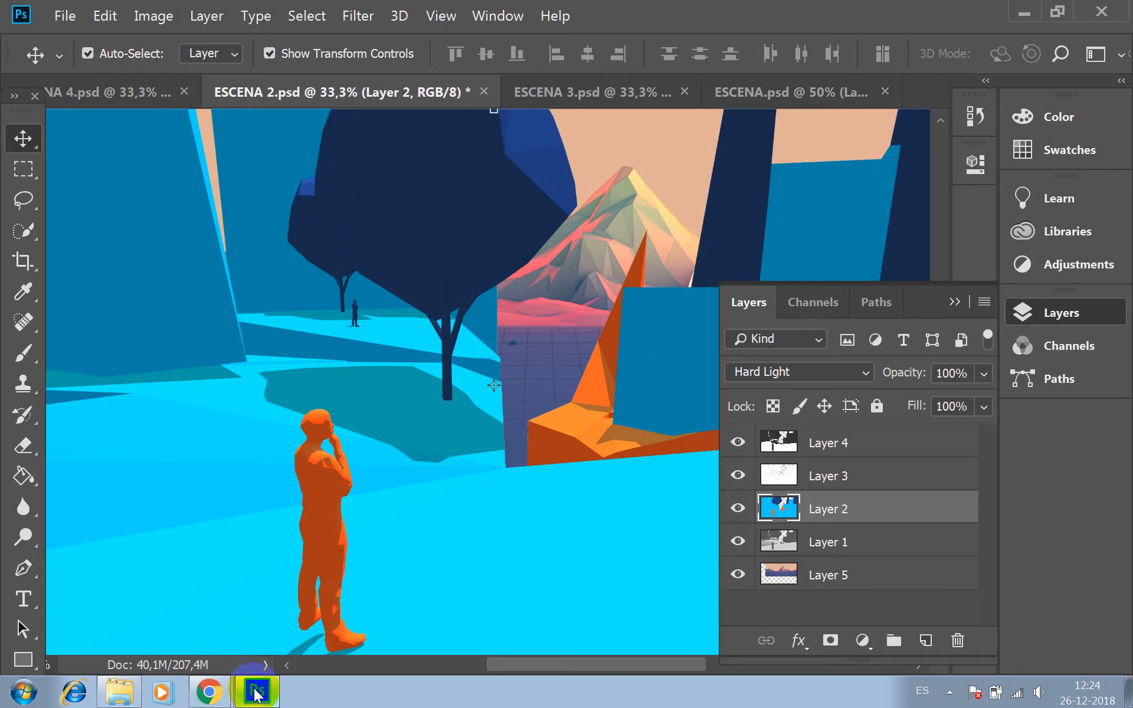
{"action": "left_click", "coordinate": [224, 699]}
{"action": "left_click", "coordinate": [258, 694]}
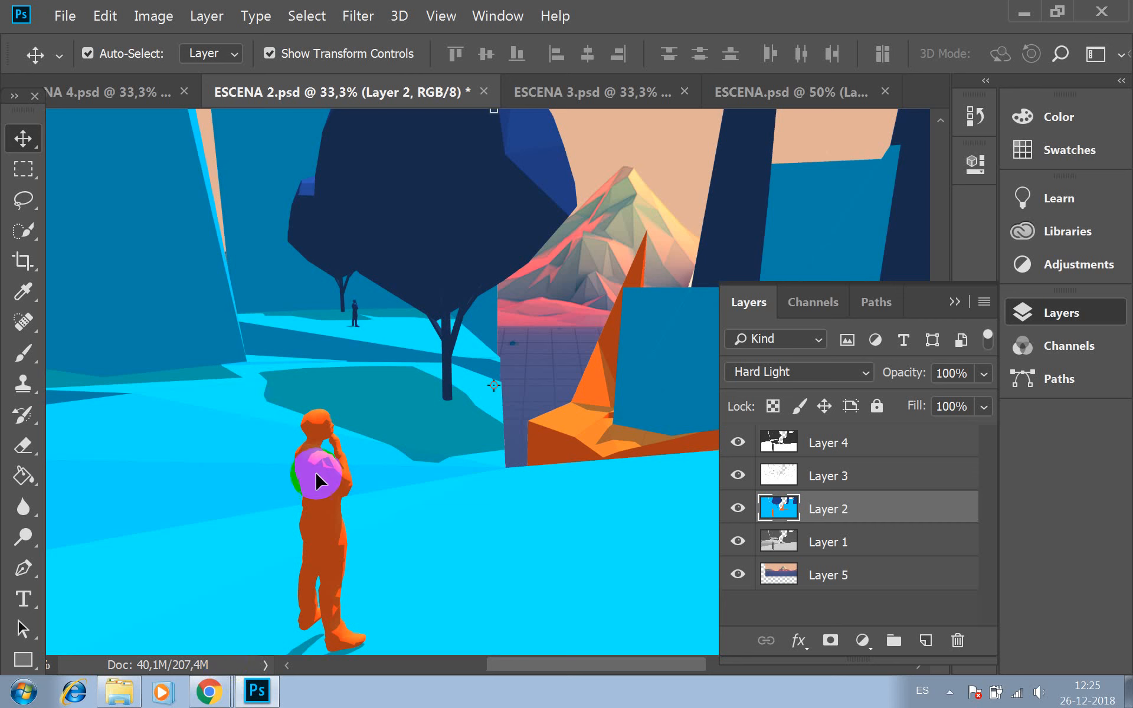
Collapse the Layers panel and show the whole ESCENA 2.psd canvas centred at 25% zoom
{"action": "left_click", "coordinate": [955, 302]}
{"action": "scroll", "coordinate": [631, 306], "scroll_direction": "down", "scroll_amount": 2}
{"action": "scroll", "coordinate": [633, 297], "scroll_direction": "up", "scroll_amount": 2}
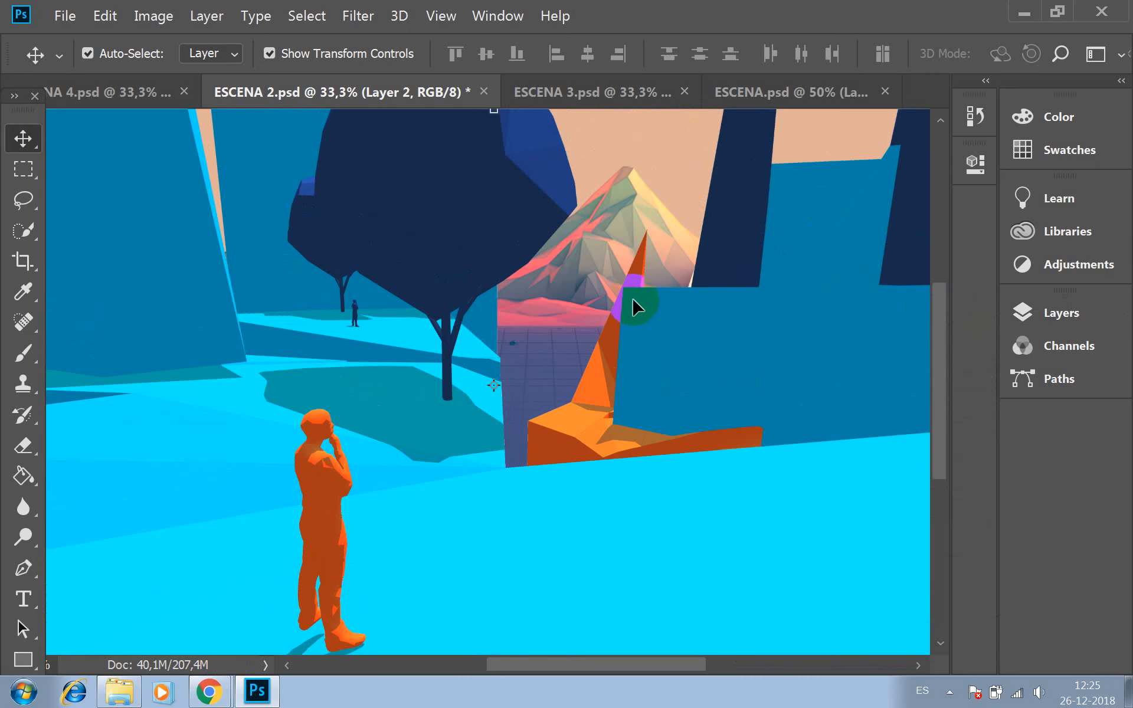
{"action": "key", "text": "z"}
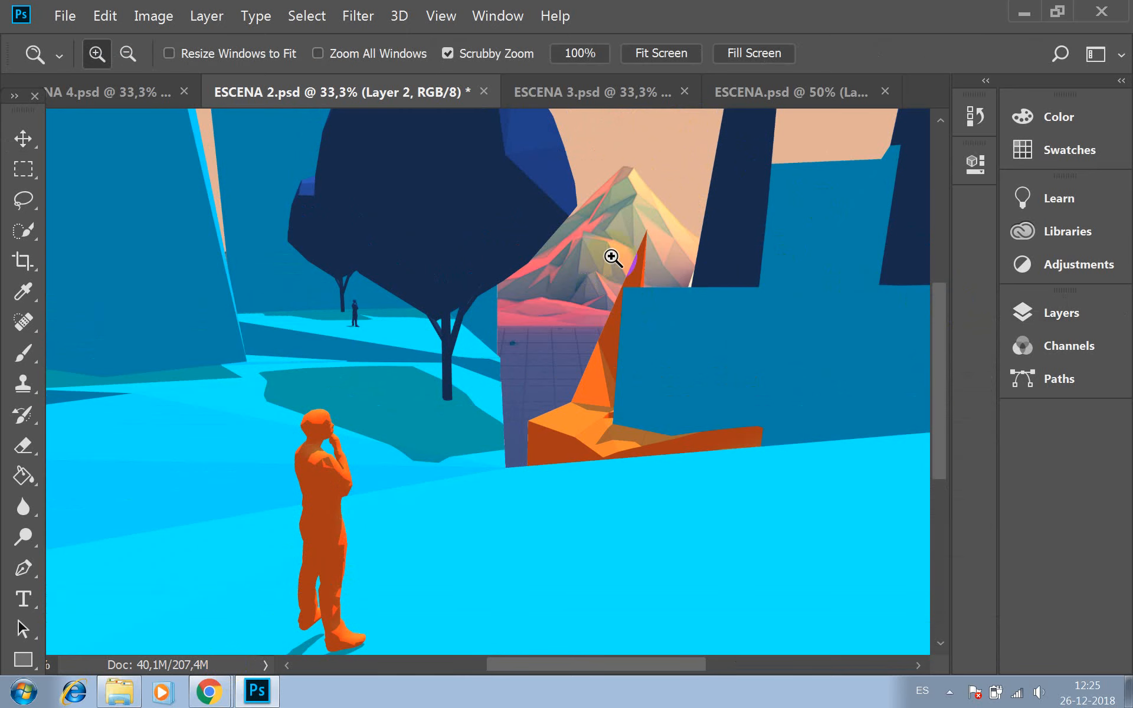
{"action": "key", "text": "ctrl+space"}
{"action": "key", "text": "ctrl+alt+space"}
{"action": "left_click", "coordinate": [598, 288], "text": "alt"}
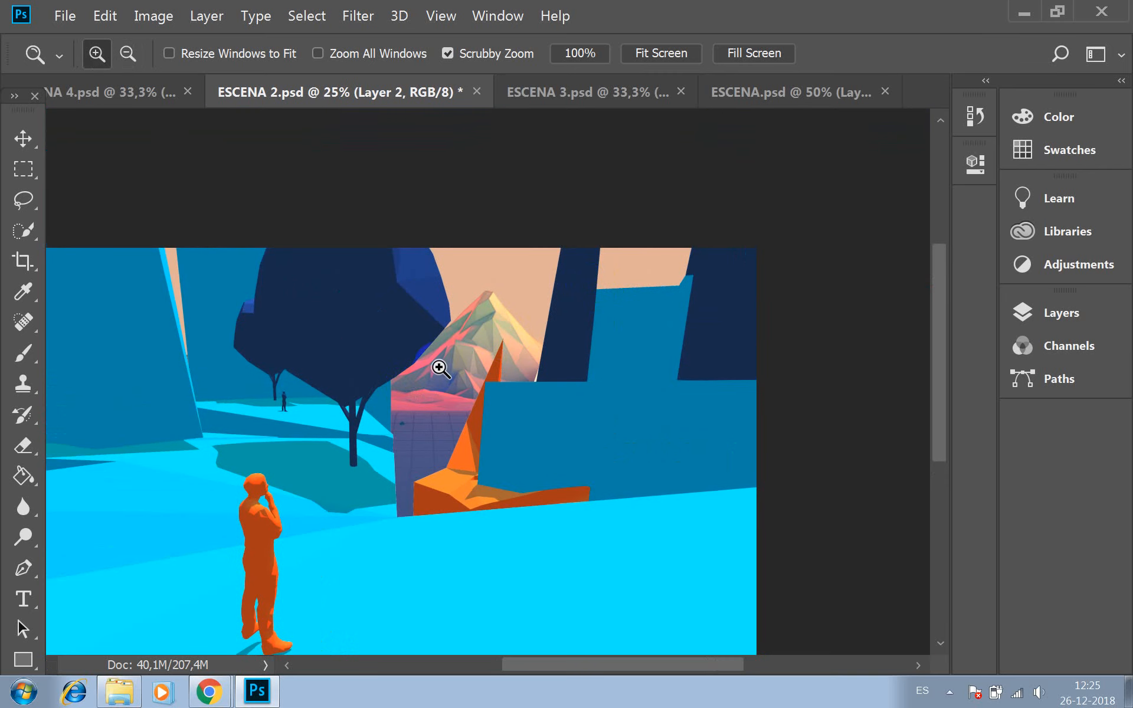
{"action": "left_click_drag", "start_coordinate": [443, 370], "coordinate": [562, 293]}
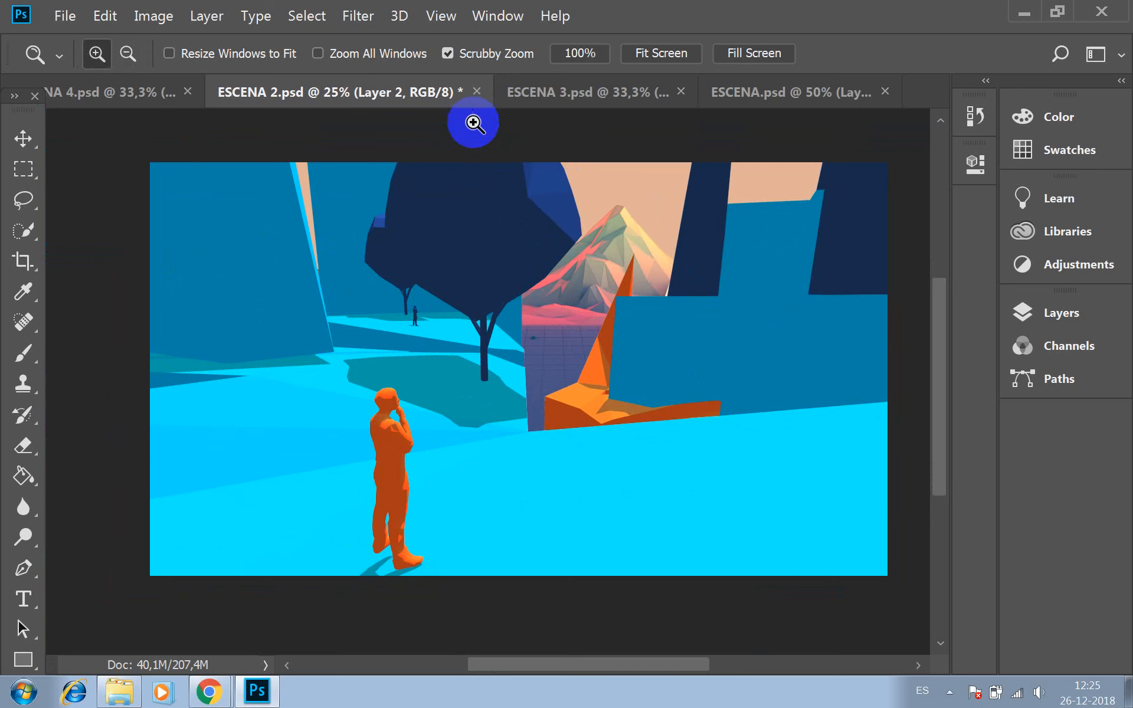
Show the rulers and place two horizontal guides, one near the base of the large tree's trunk and one across the small distant figure
{"action": "left_click", "coordinate": [441, 16]}
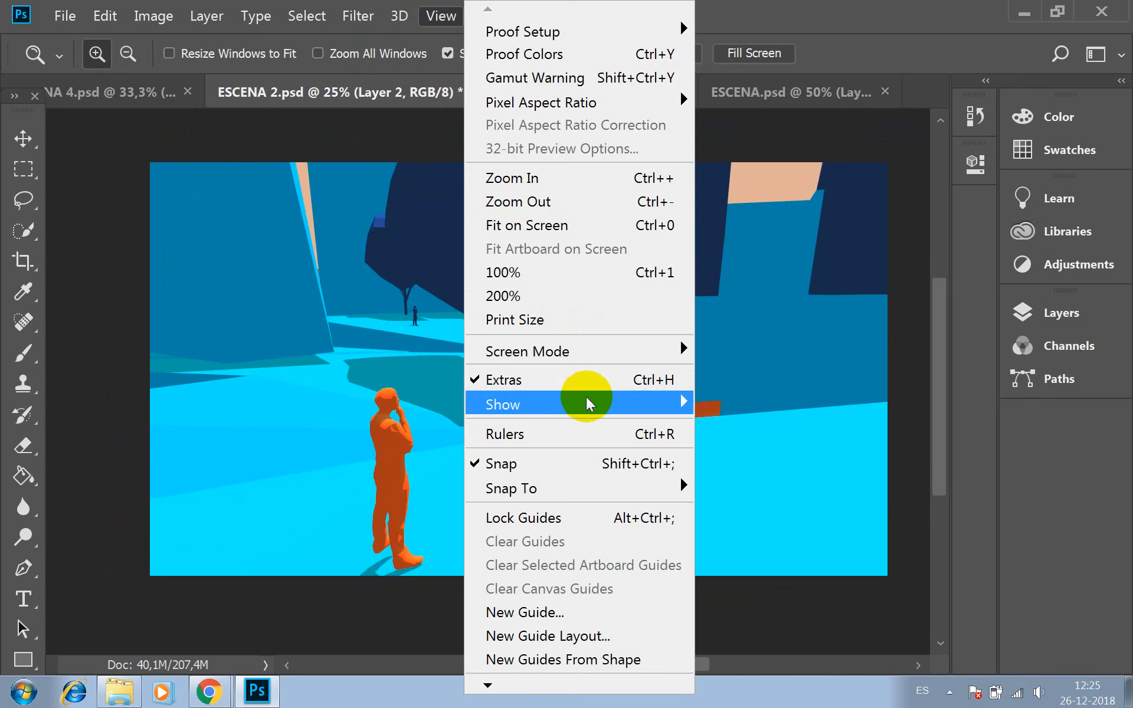
{"action": "mouse_move", "coordinate": [663, 401]}
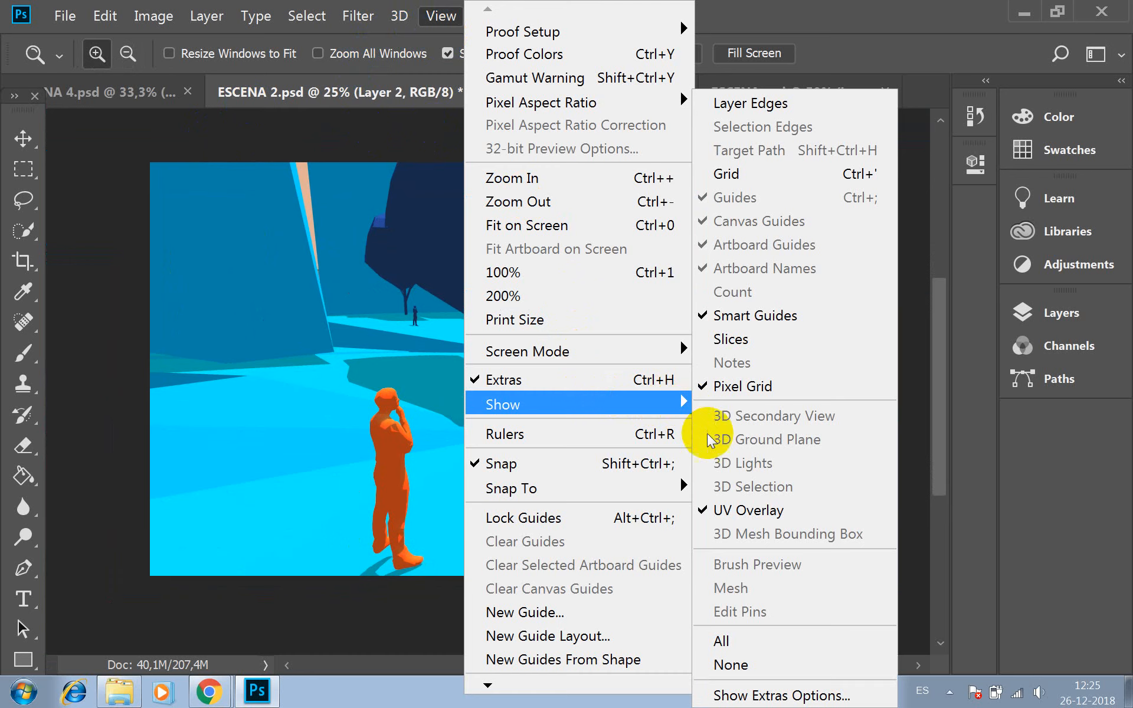
{"action": "left_click", "coordinate": [610, 437]}
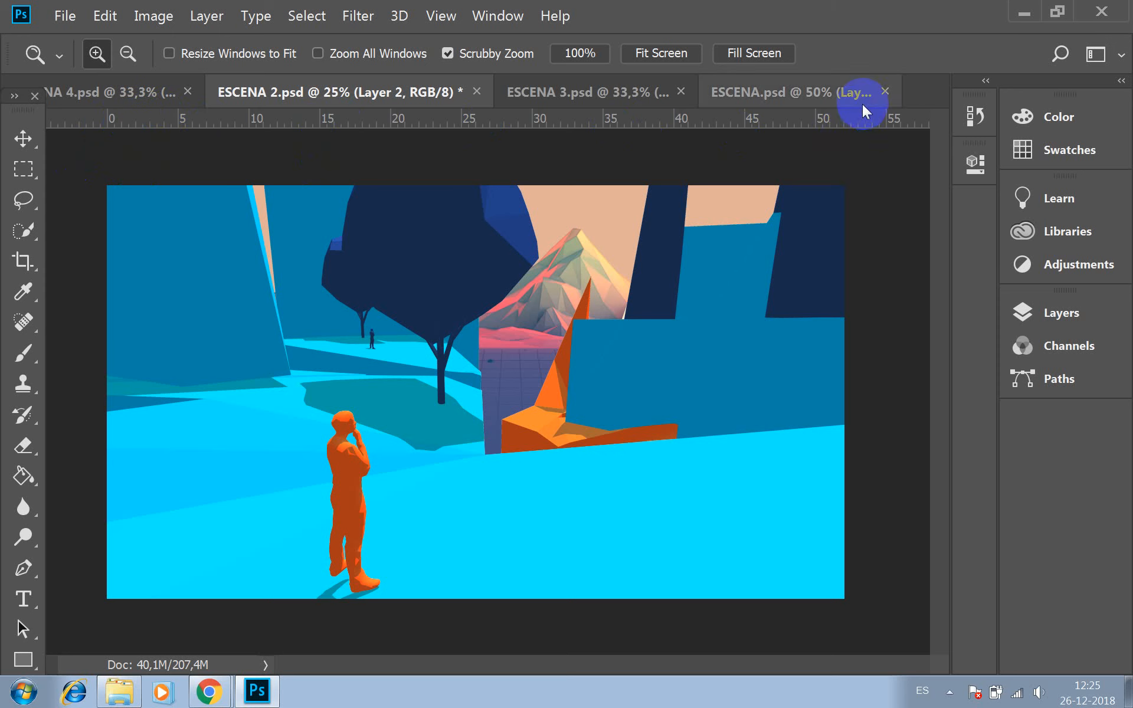
{"action": "left_click_drag", "start_coordinate": [291, 116], "coordinate": [294, 384]}
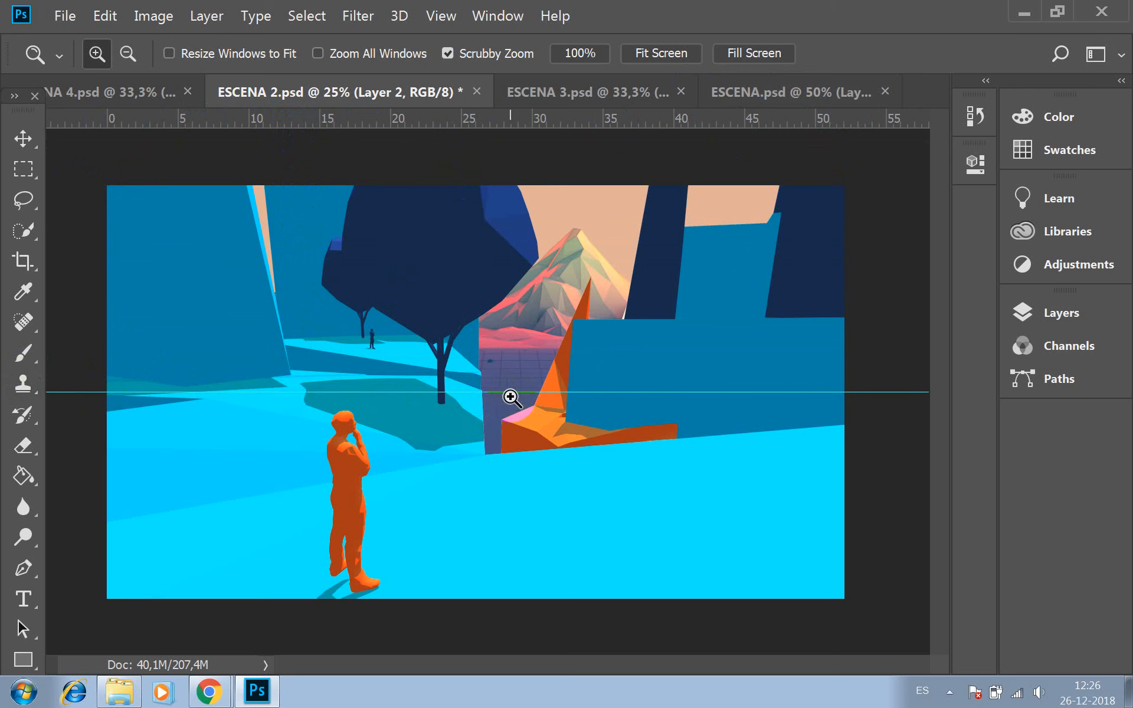
{"action": "left_click_drag", "start_coordinate": [488, 119], "coordinate": [508, 336]}
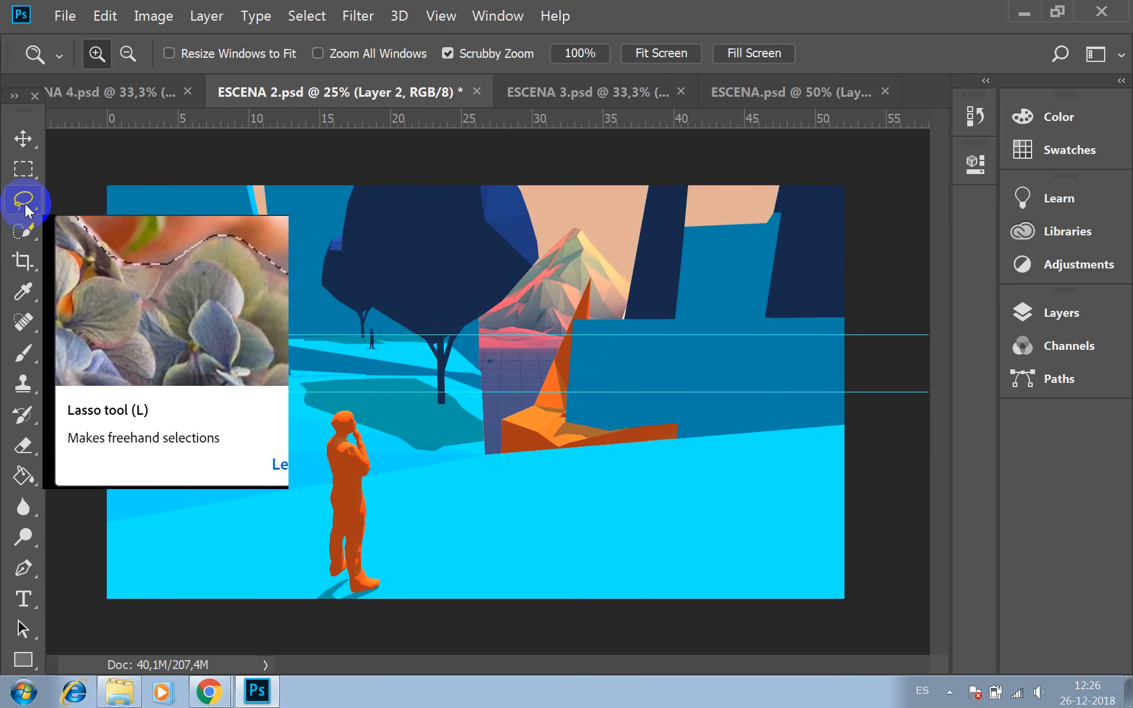
Switch from the Lasso to the Polygonal Lasso tool, ready for selecting the area between the cliff edge and the large tree
{"action": "left_click", "coordinate": [24, 203]}
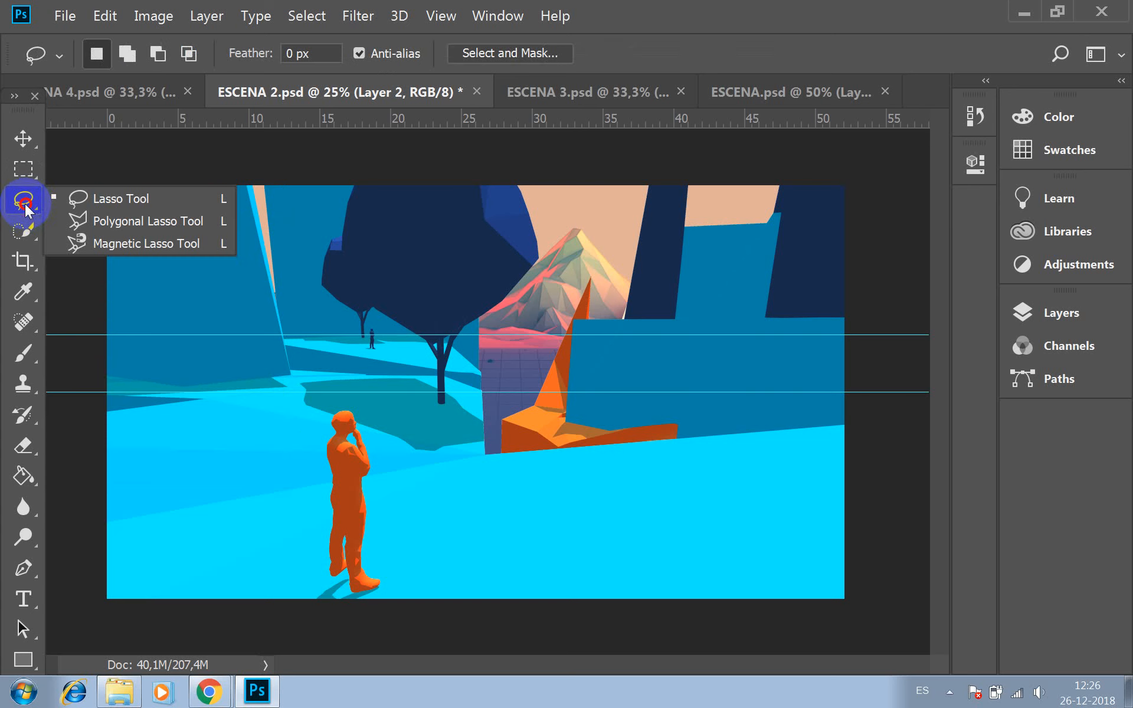
{"action": "left_click_drag", "start_coordinate": [27, 203], "coordinate": [93, 221]}
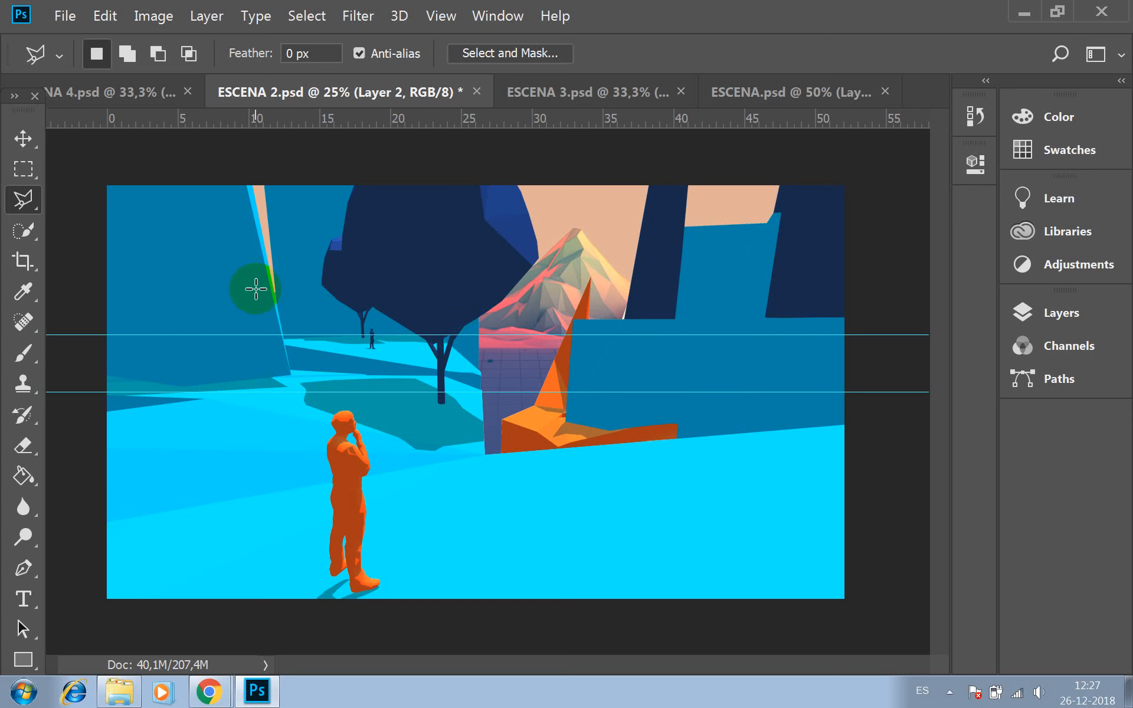
{"action": "scroll", "coordinate": [282, 286], "scroll_direction": "down", "scroll_amount": 1}
{"action": "scroll", "coordinate": [283, 287], "scroll_direction": "up", "scroll_amount": 4}
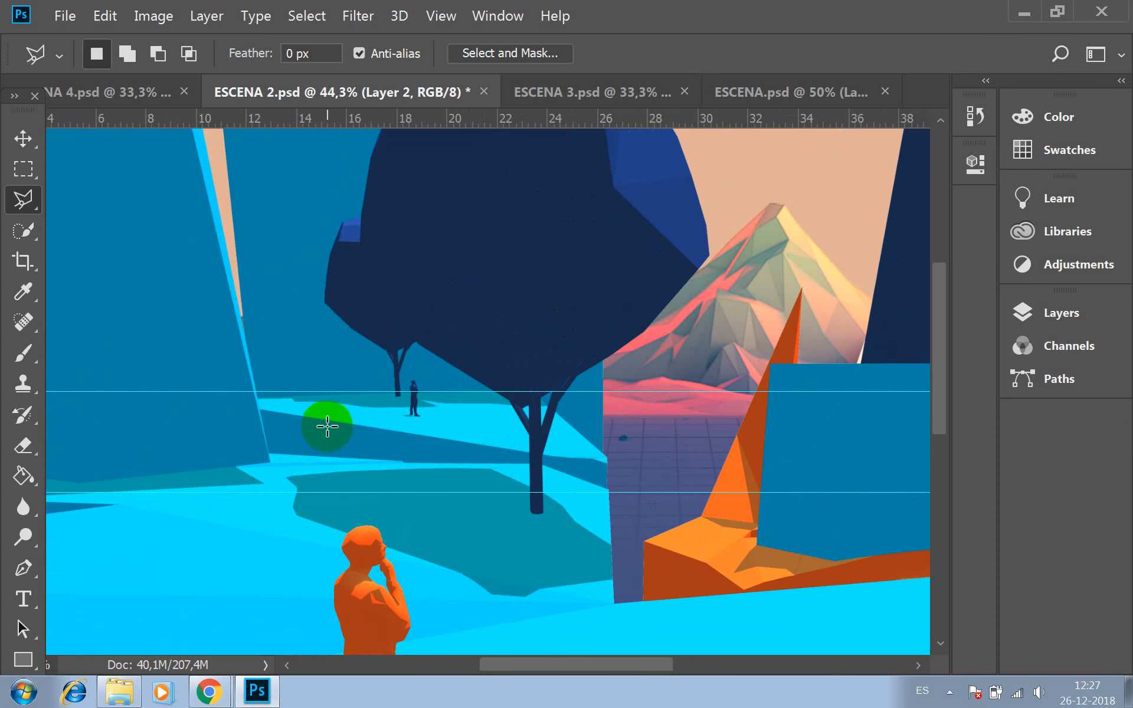
{"action": "scroll", "coordinate": [286, 290], "scroll_direction": "up", "scroll_amount": 1}
{"action": "scroll", "coordinate": [286, 290], "scroll_direction": "up", "scroll_amount": 2}
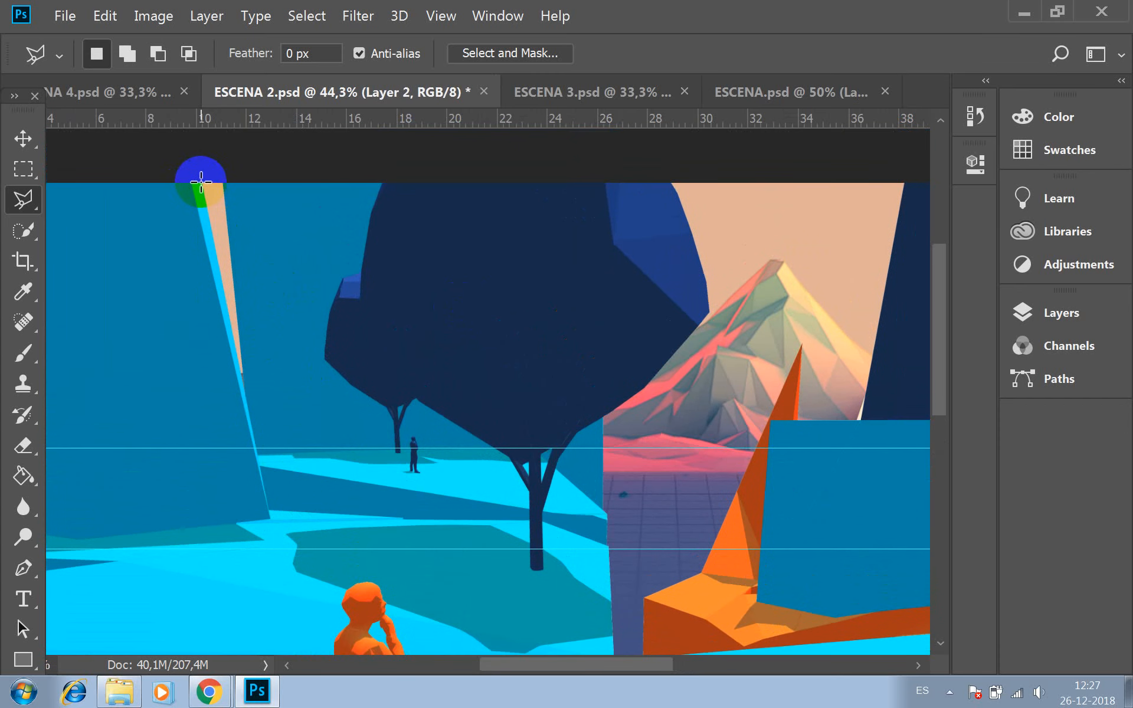
{"action": "left_click", "coordinate": [201, 181]}
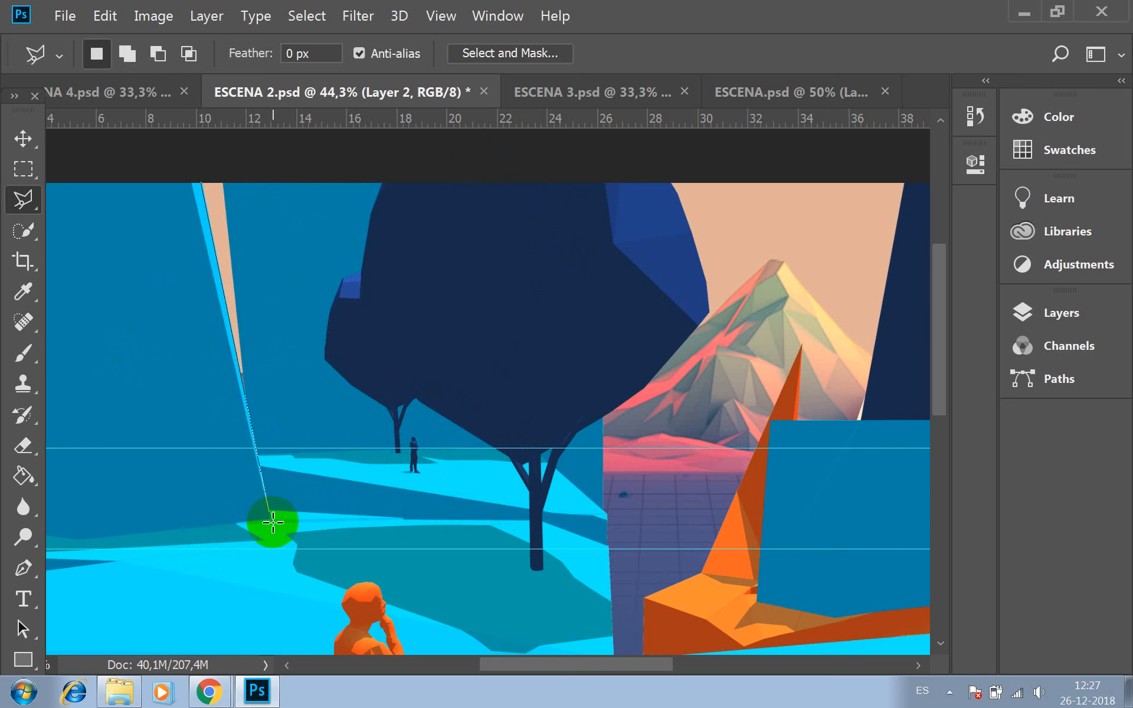
{"action": "left_click", "coordinate": [271, 520]}
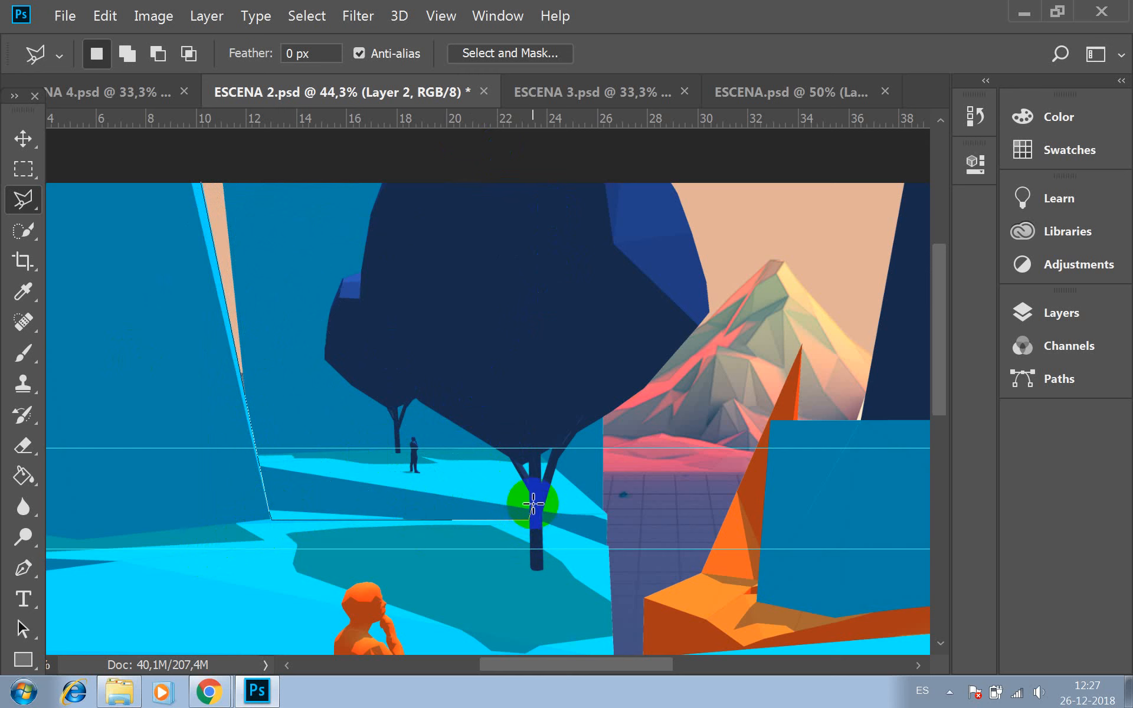
{"action": "left_click", "coordinate": [530, 520]}
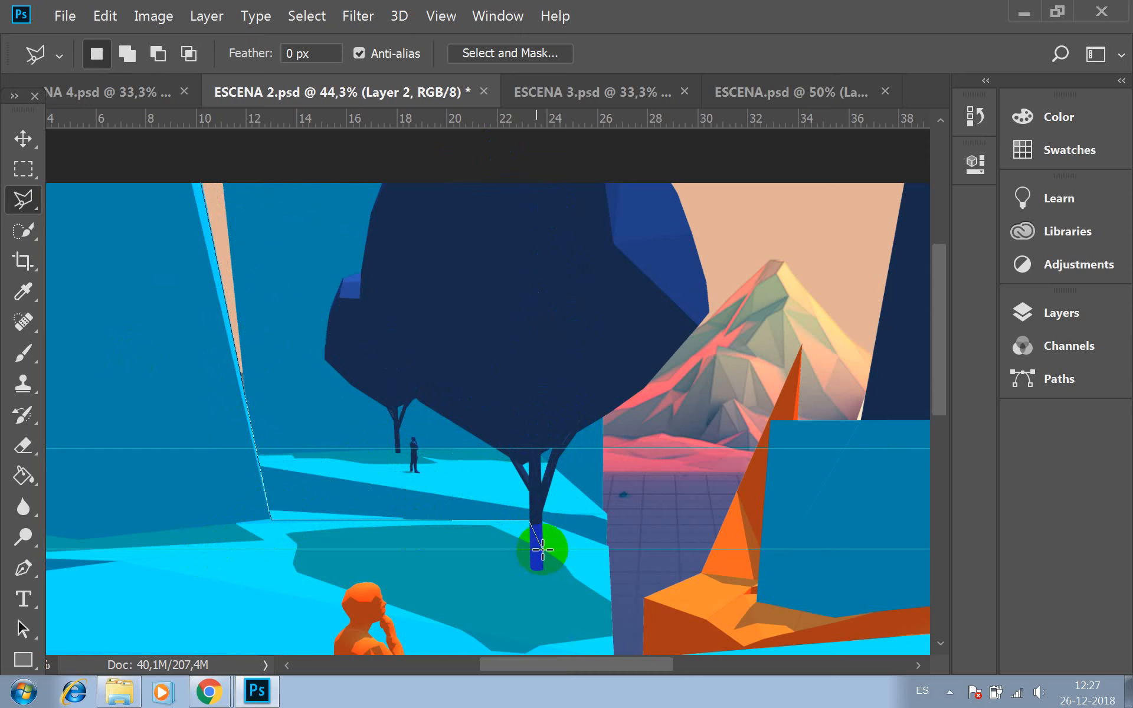
{"action": "scroll", "coordinate": [323, 379], "scroll_direction": "down", "scroll_amount": 1}
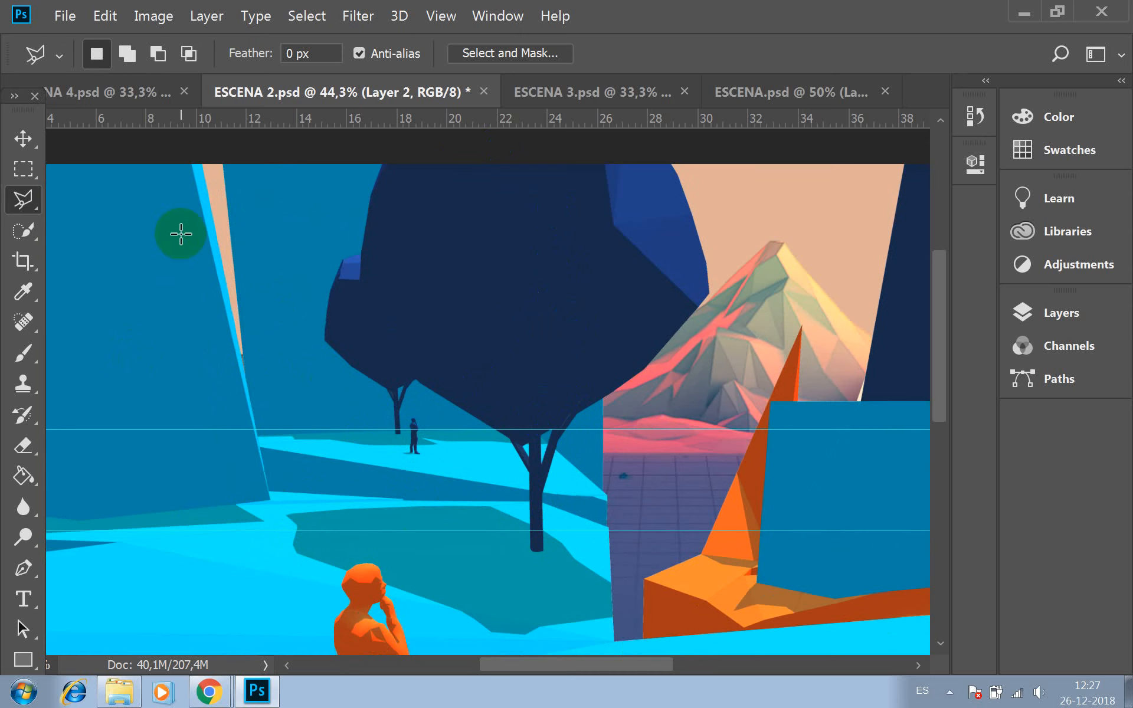
At 100% zoom, trace a polygonal lasso outline from the peach strip's upper end down the cliff edge and along the ground to the large trunk
{"action": "key", "text": "z"}
{"action": "left_click", "coordinate": [528, 484]}
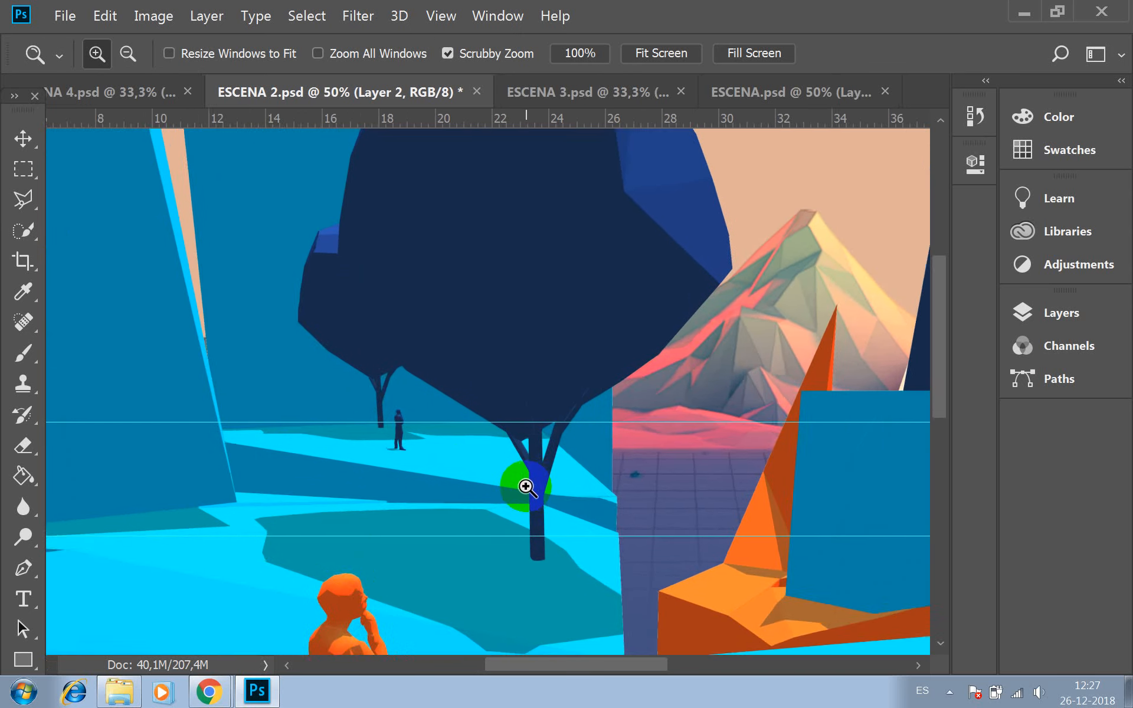
{"action": "left_click", "coordinate": [526, 487]}
{"action": "left_click", "coordinate": [480, 473]}
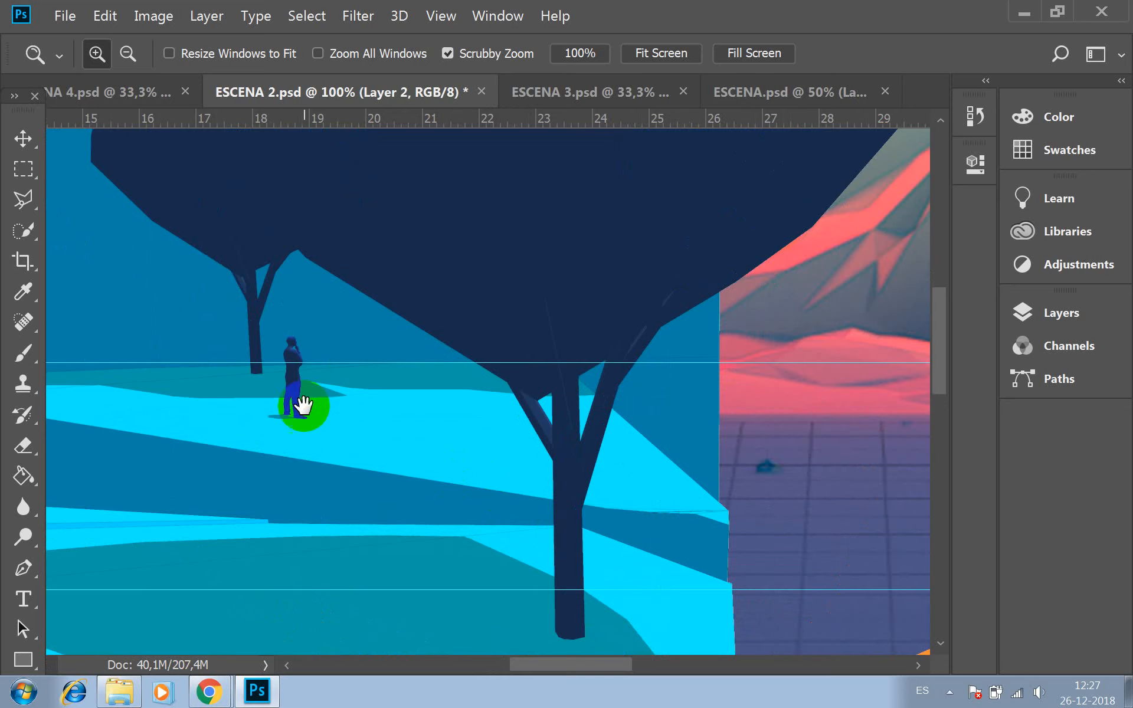
{"action": "left_click_drag", "start_coordinate": [223, 331], "coordinate": [622, 529]}
{"action": "left_click_drag", "start_coordinate": [417, 275], "coordinate": [444, 334]}
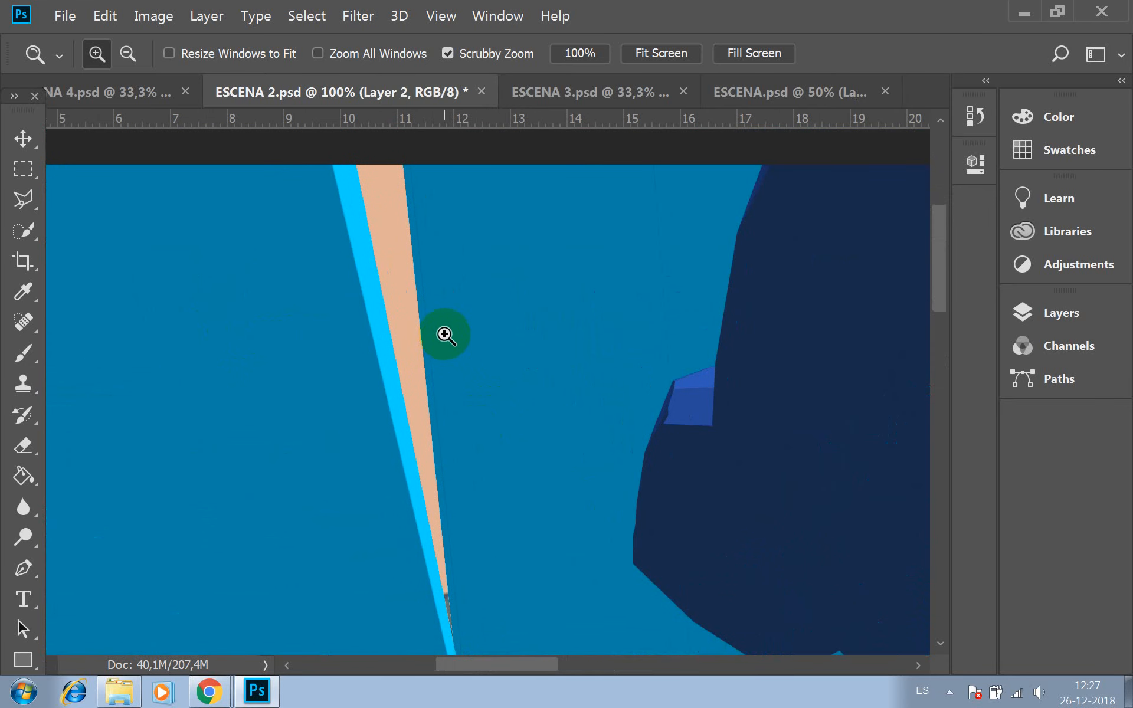
{"action": "left_click_drag", "start_coordinate": [443, 326], "coordinate": [392, 347]}
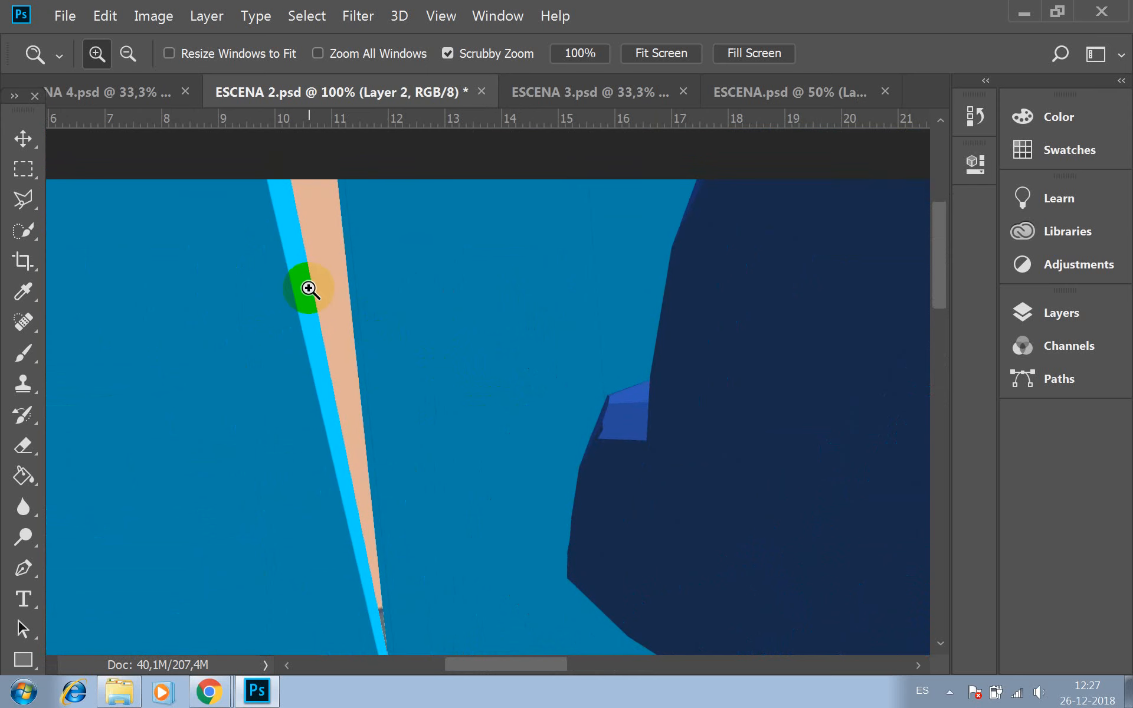
{"action": "key", "text": "l"}
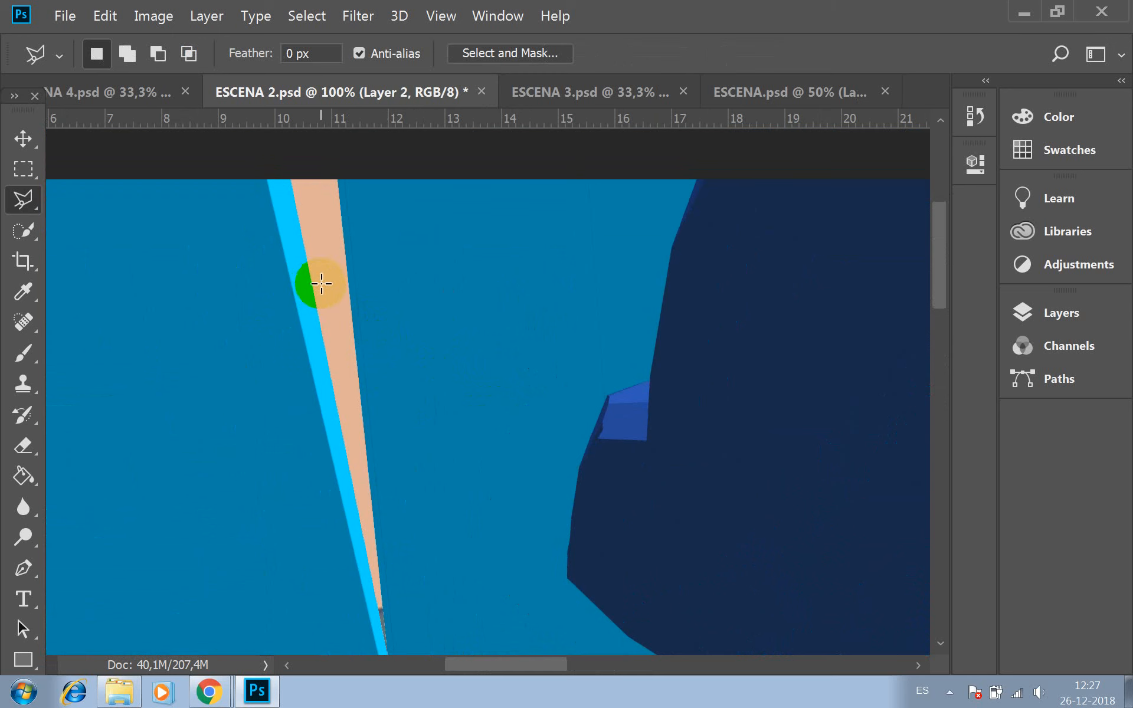
{"action": "left_click", "coordinate": [281, 179]}
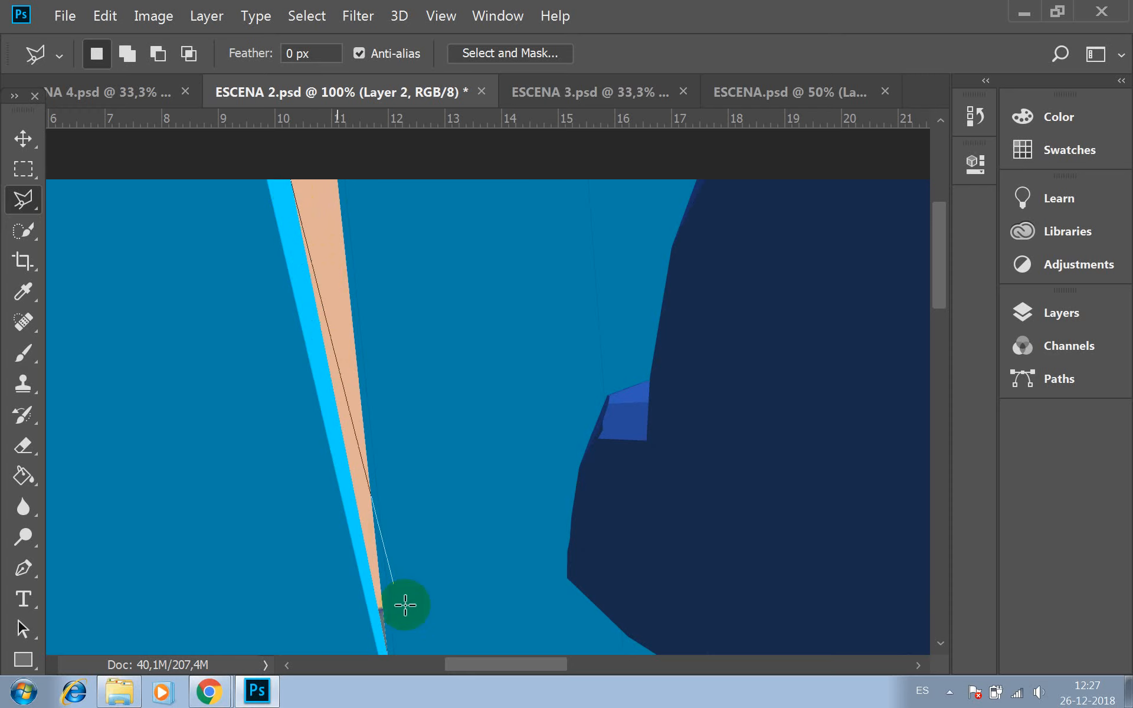
{"action": "left_click", "coordinate": [446, 581]}
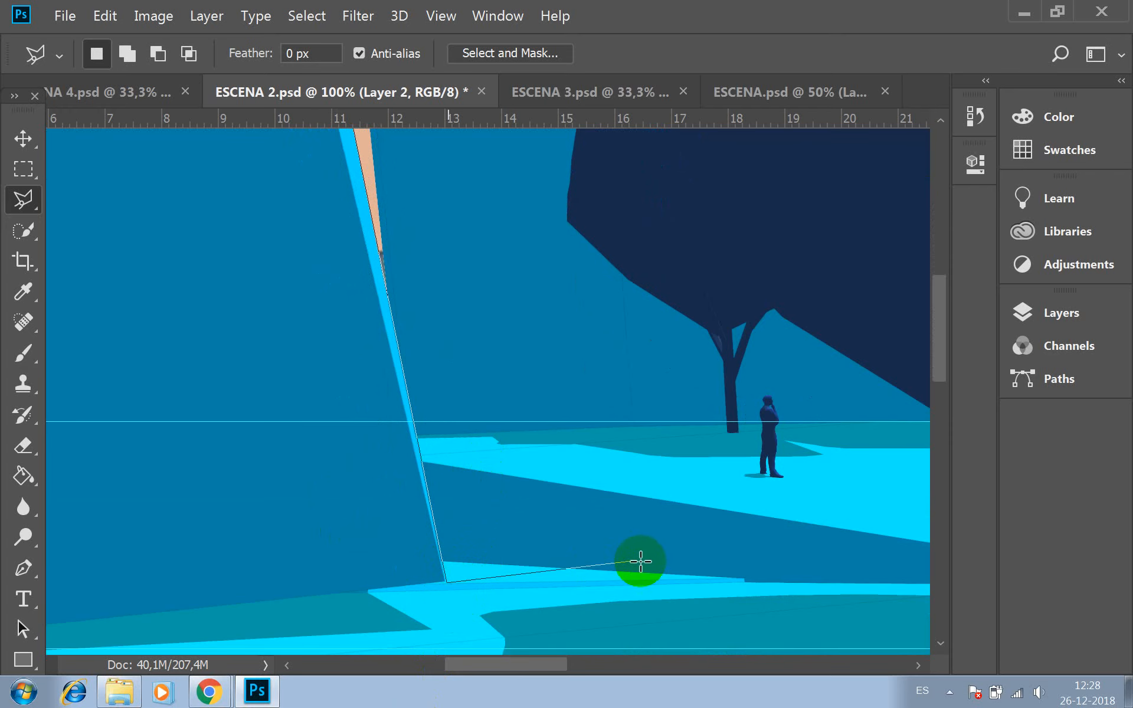
{"action": "left_click", "coordinate": [744, 581]}
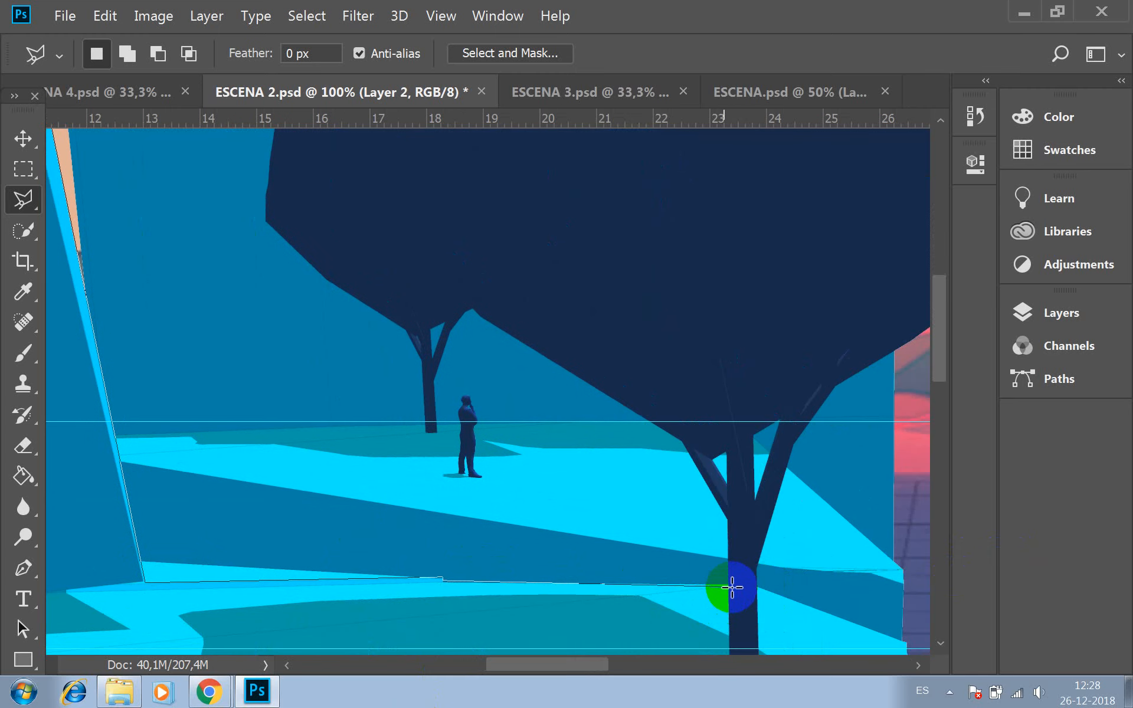
{"action": "left_click", "coordinate": [728, 585]}
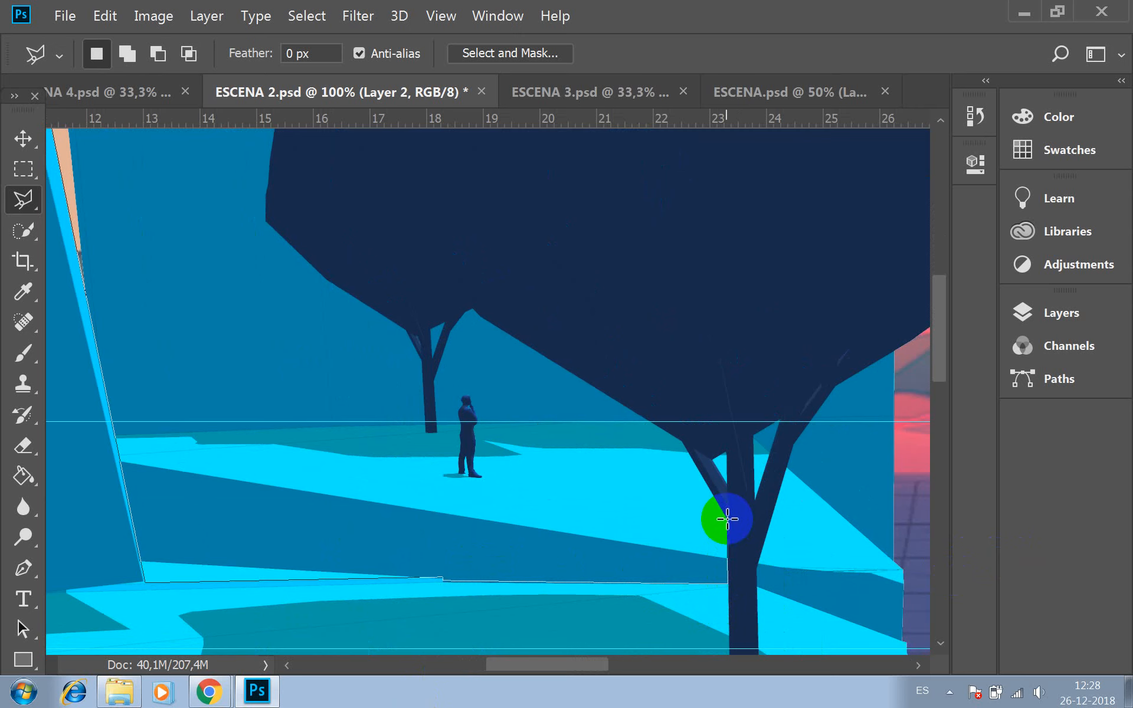
Continue the lasso outline up the trunk and the large tree's foliage edge to the canvas top, closing it at the peach strip's starting point
{"action": "left_click", "coordinate": [728, 518]}
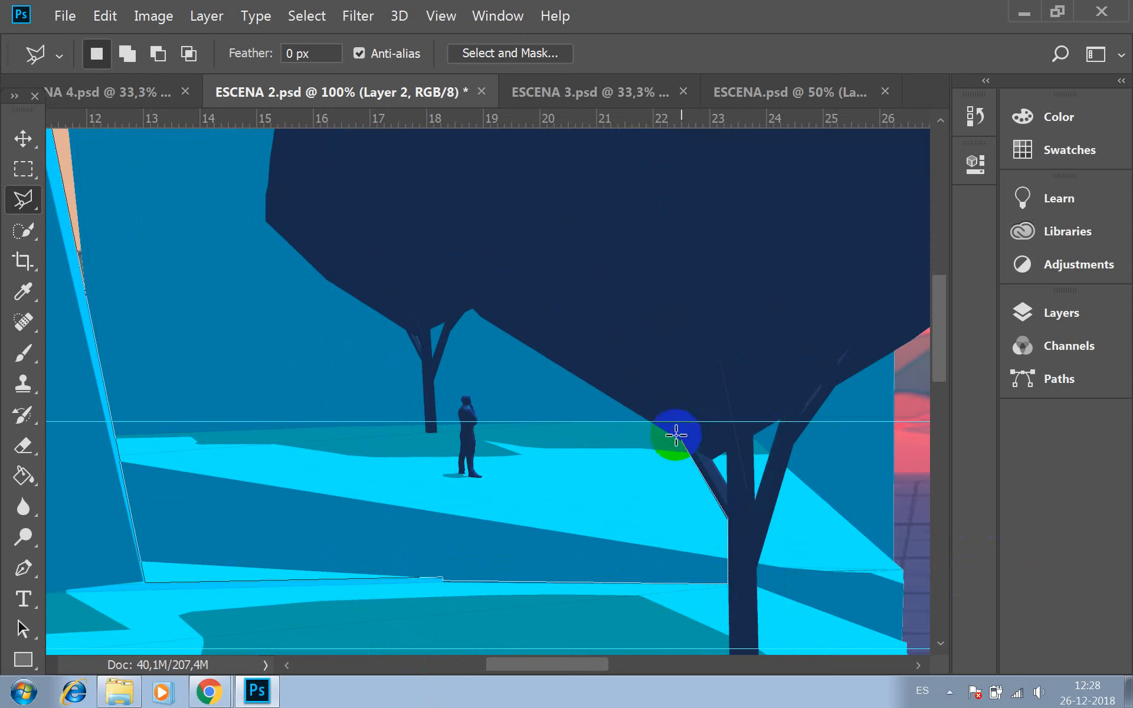
{"action": "left_click", "coordinate": [680, 440]}
{"action": "left_click", "coordinate": [477, 316]}
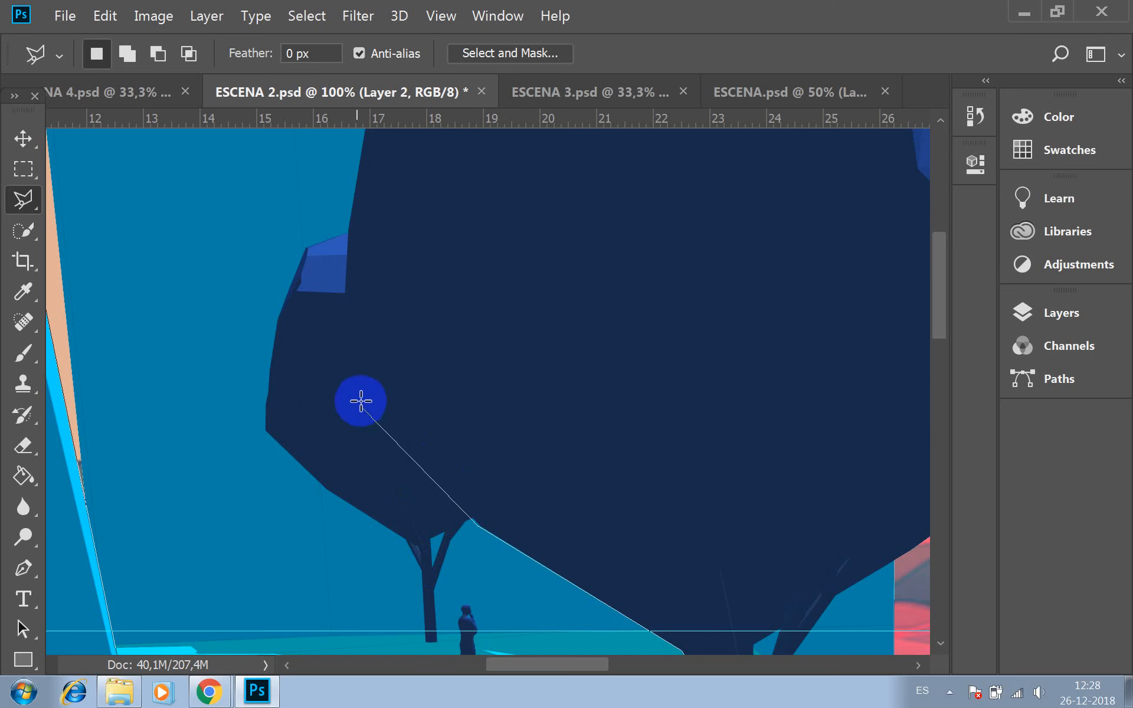
{"action": "left_click", "coordinate": [341, 378]}
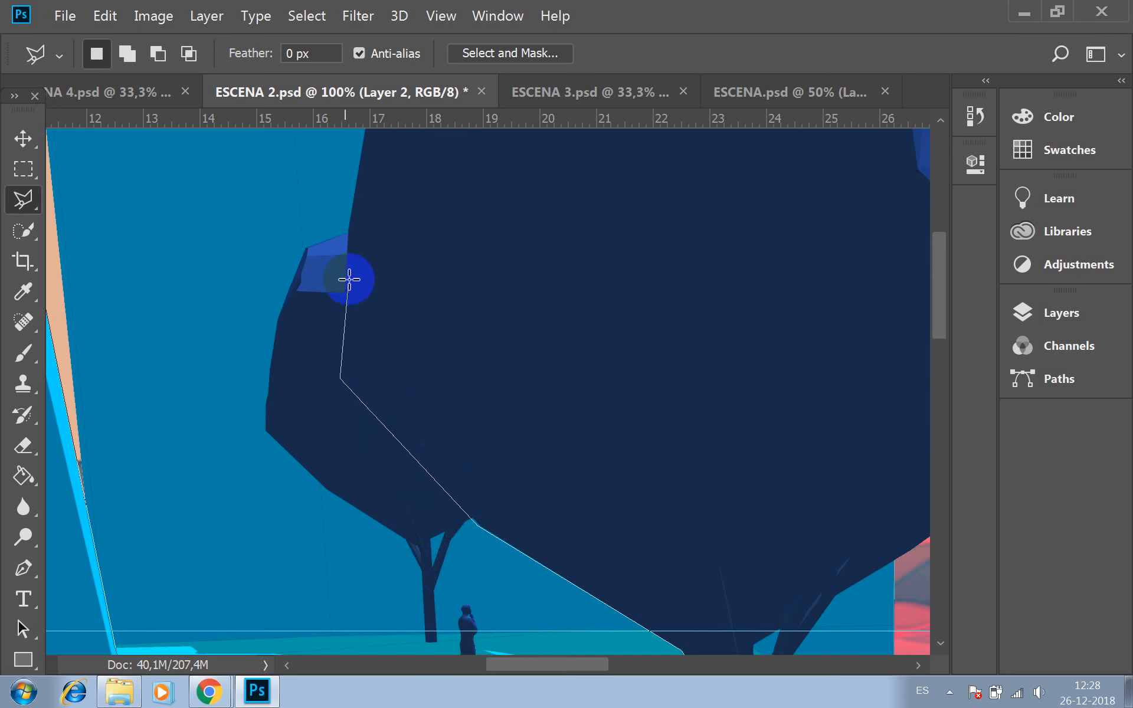
{"action": "left_click", "coordinate": [348, 232]}
{"action": "scroll", "coordinate": [354, 236], "scroll_direction": "up", "scroll_amount": 4}
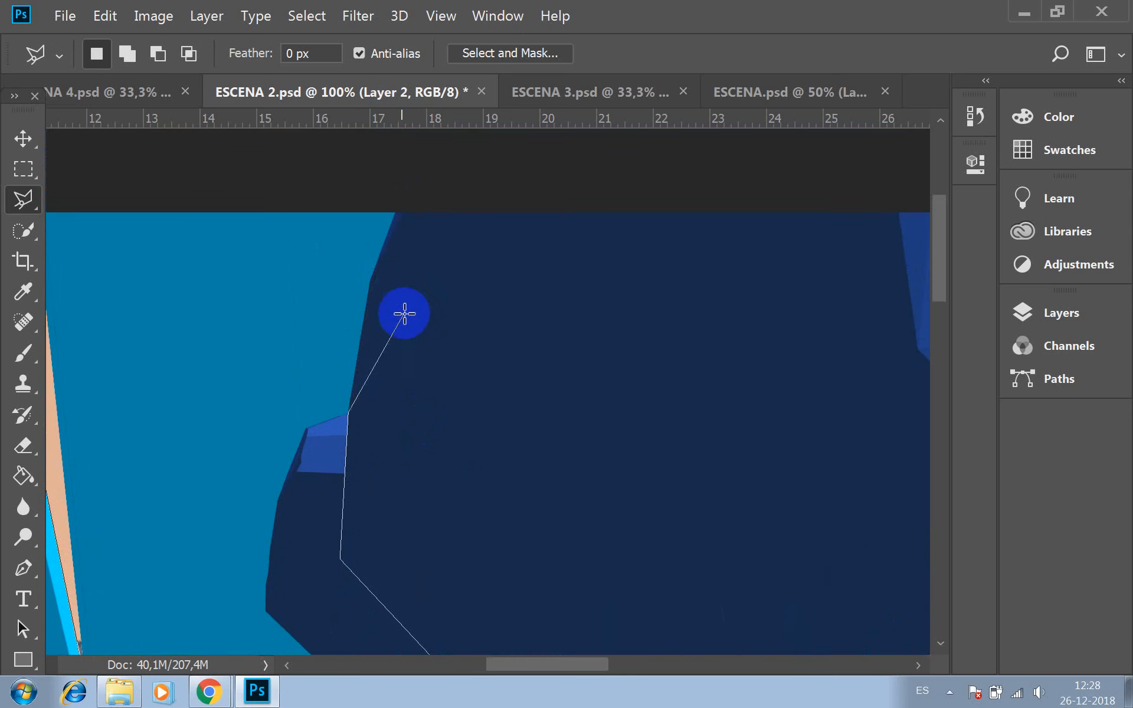
{"action": "left_click", "coordinate": [370, 275]}
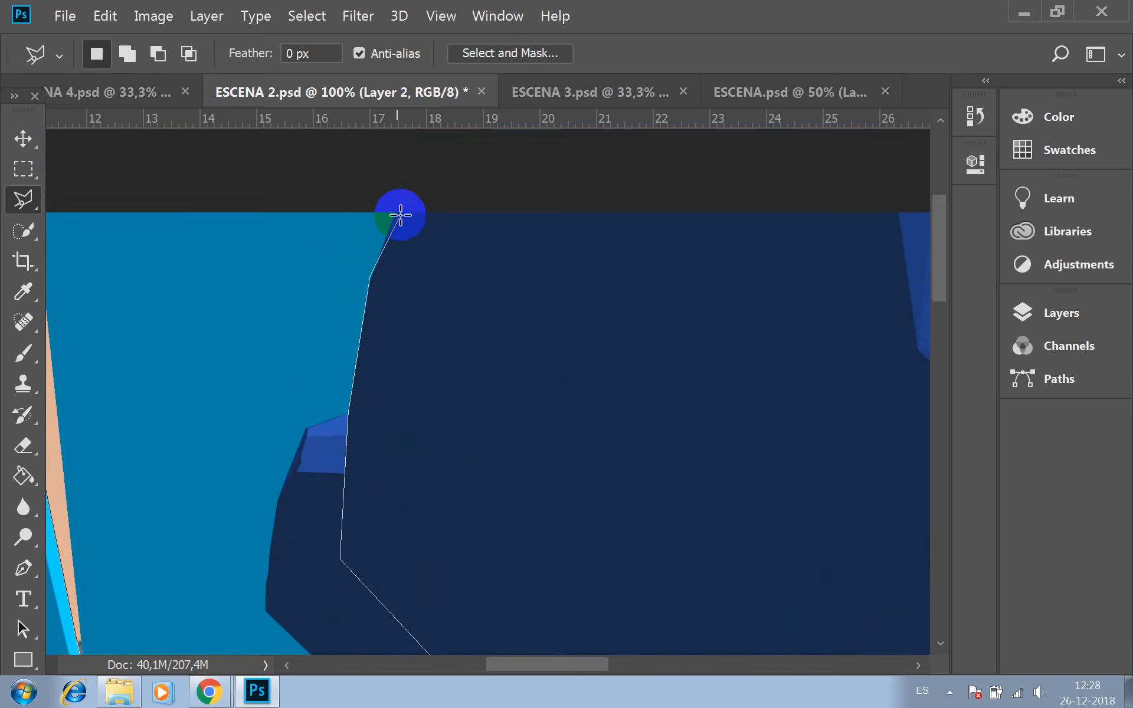
{"action": "left_click", "coordinate": [395, 211]}
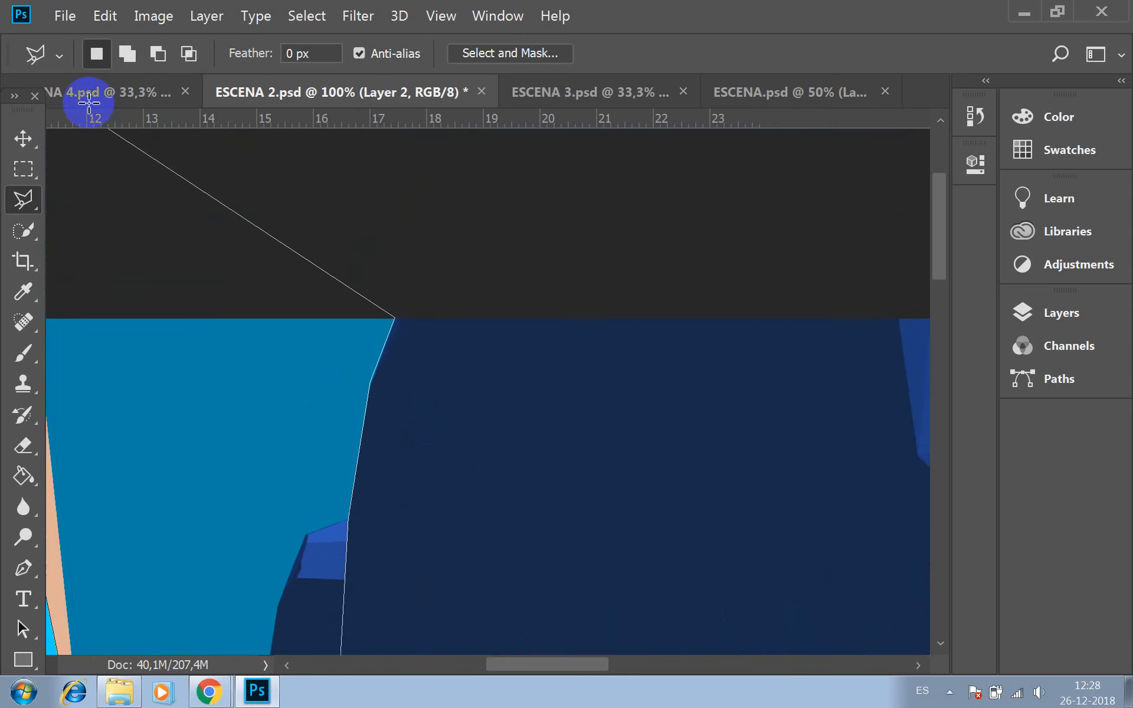
{"action": "left_click", "coordinate": [155, 373]}
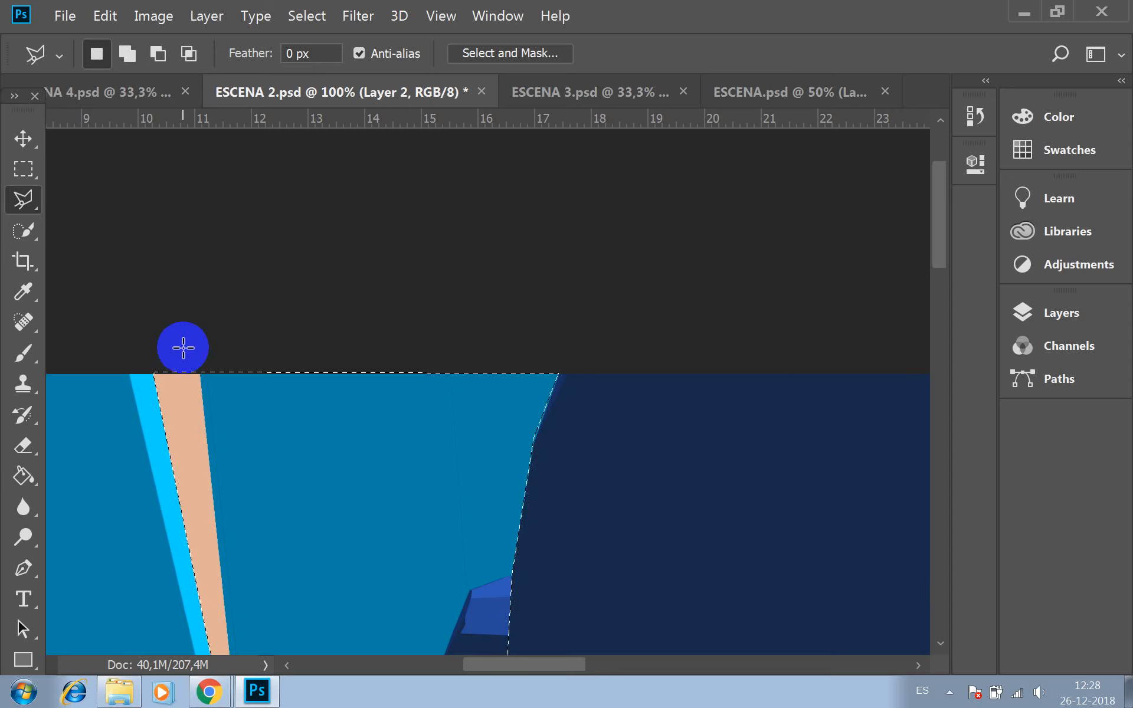
Set the Polygonal Lasso to Add to selection with the whole scene in view
{"action": "scroll", "coordinate": [295, 293], "scroll_direction": "down", "scroll_amount": 2}
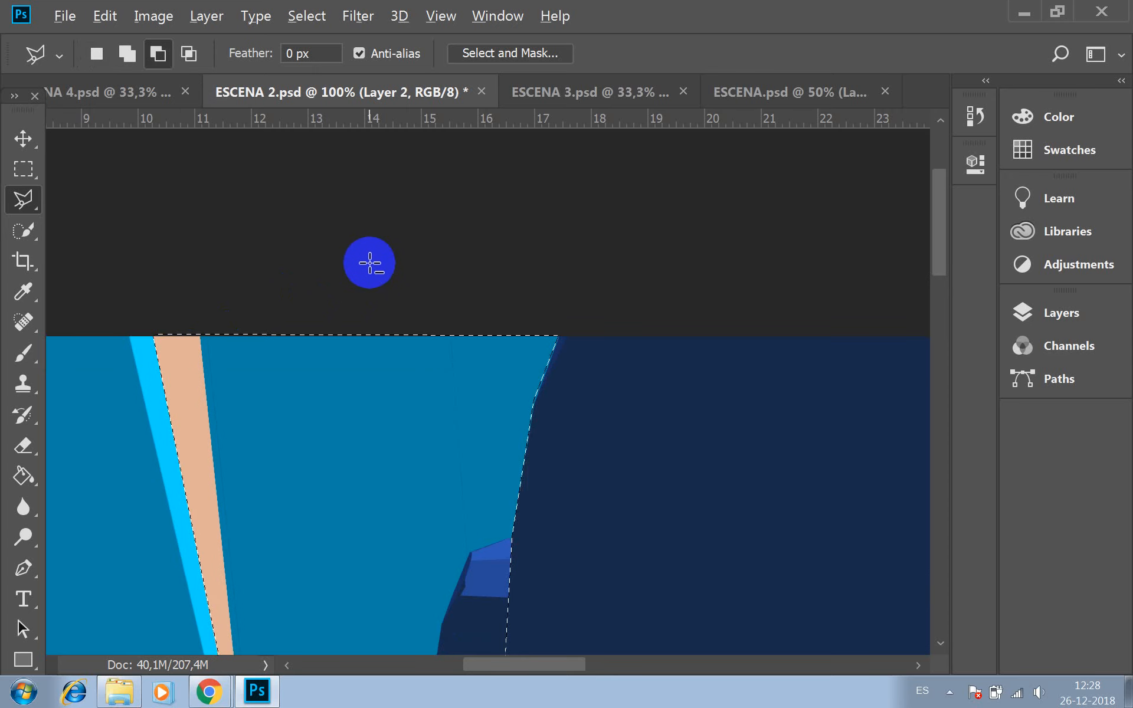
{"action": "scroll", "coordinate": [346, 213], "scroll_direction": "down", "scroll_amount": 5}
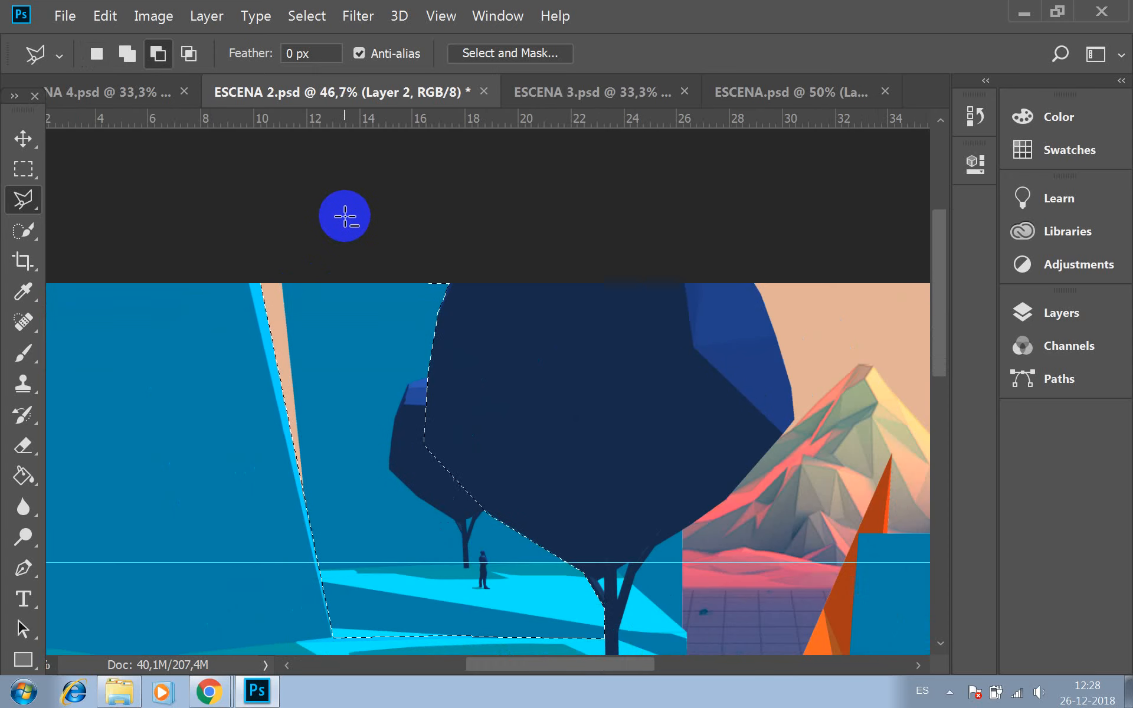
{"action": "scroll", "coordinate": [345, 213], "scroll_direction": "down", "scroll_amount": 1}
{"action": "scroll", "coordinate": [345, 213], "scroll_direction": "down", "scroll_amount": 1}
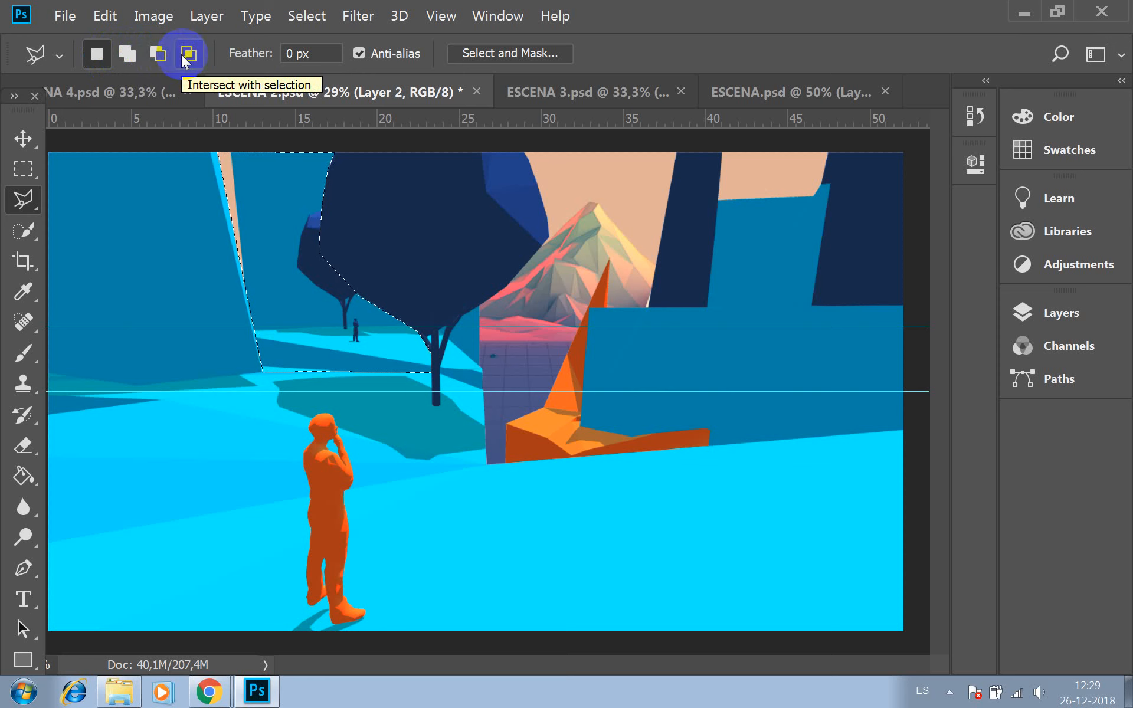
{"action": "left_click", "coordinate": [127, 53]}
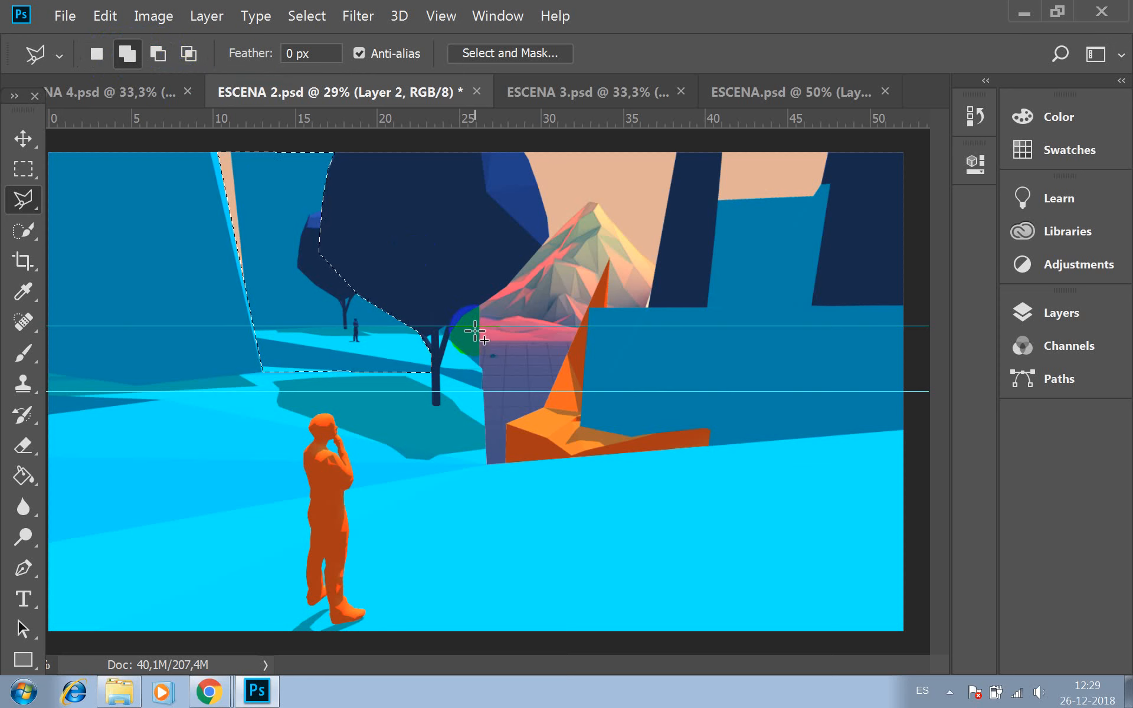
{"action": "left_click", "coordinate": [96, 59]}
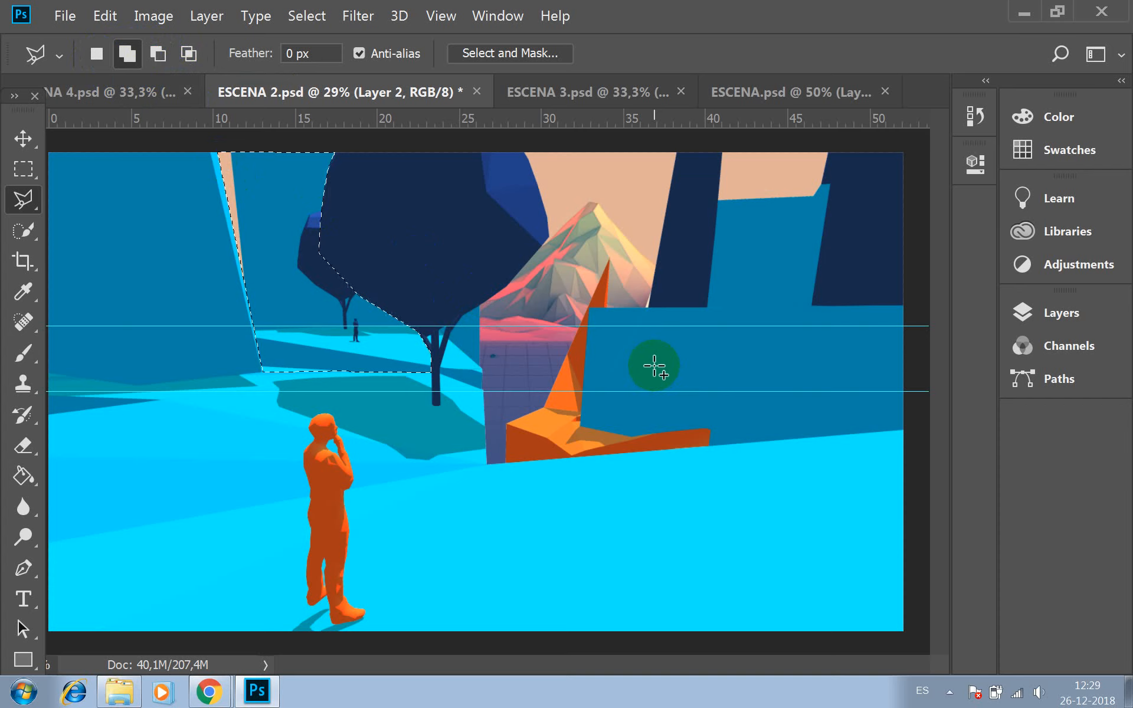
{"action": "scroll", "coordinate": [463, 337], "scroll_direction": "down", "scroll_amount": 1}
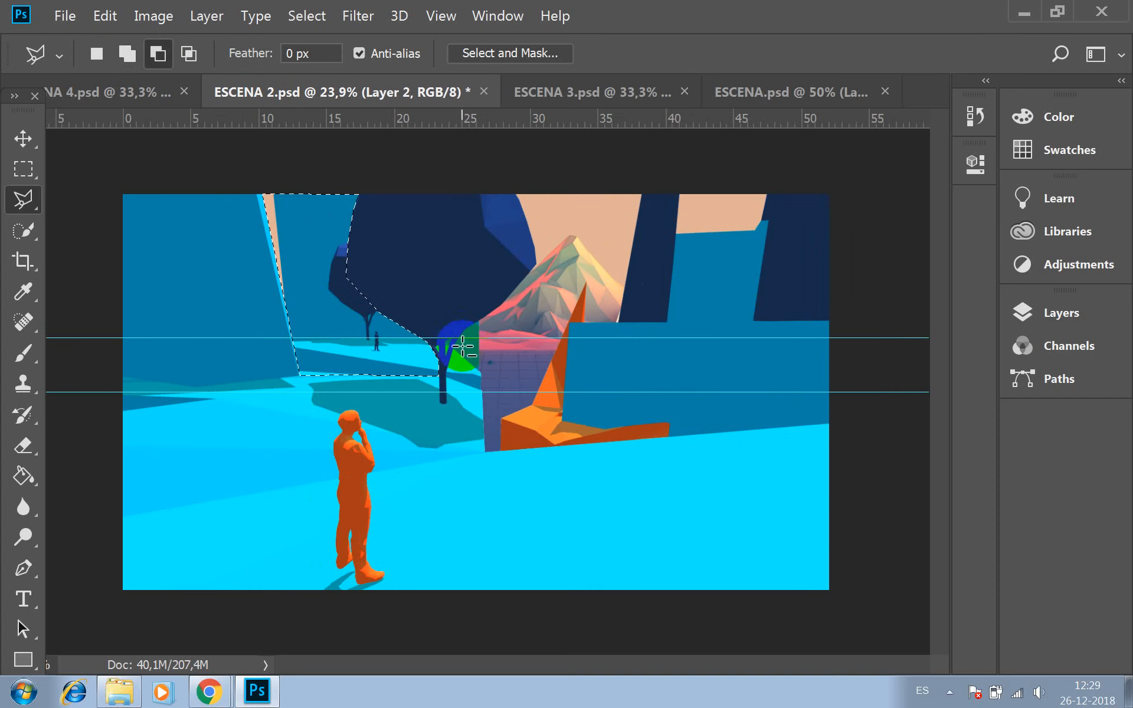
Add the small triangular gap beside the large trunk's left branch to the selection with a polygonal lasso outline
{"action": "scroll", "coordinate": [463, 336], "scroll_direction": "up", "scroll_amount": 4}
{"action": "scroll", "coordinate": [431, 354], "scroll_direction": "up", "scroll_amount": 4}
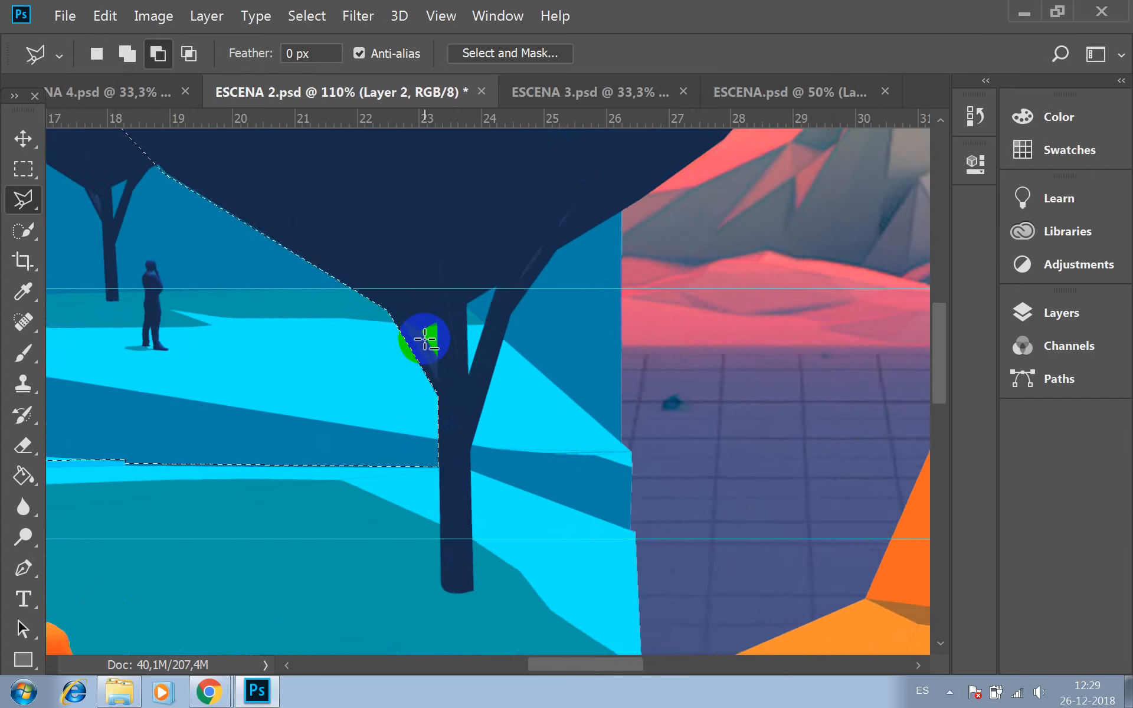
{"action": "scroll", "coordinate": [474, 313], "scroll_direction": "up", "scroll_amount": 2}
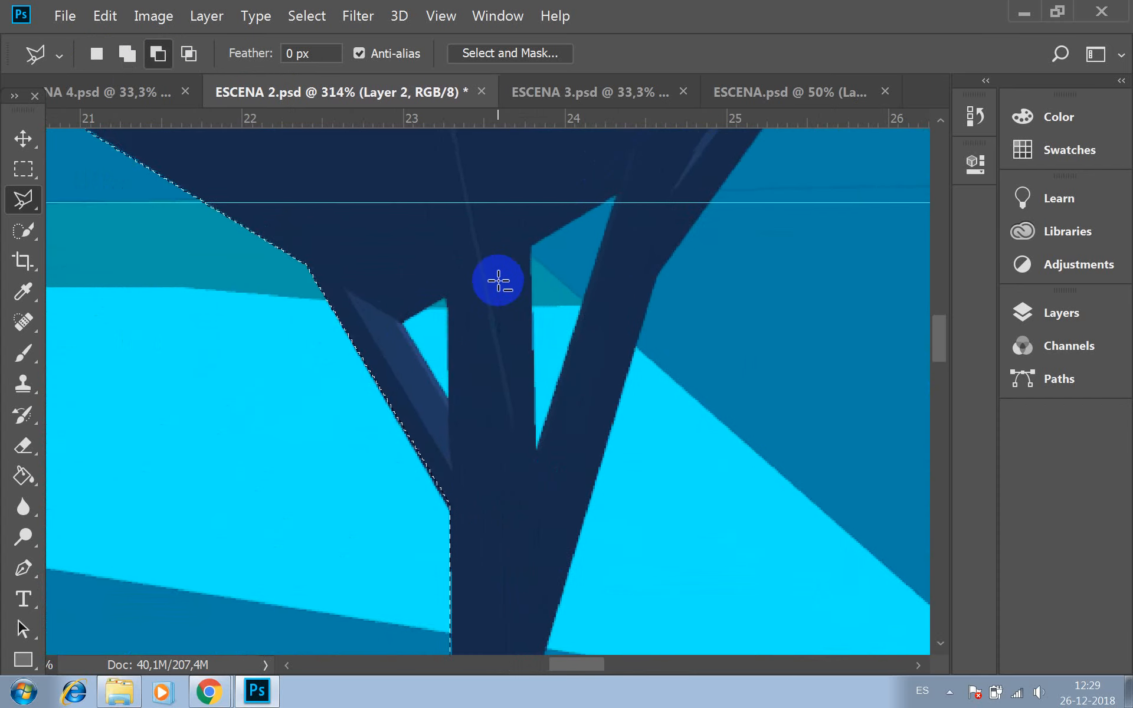
{"action": "left_click", "coordinate": [394, 326]}
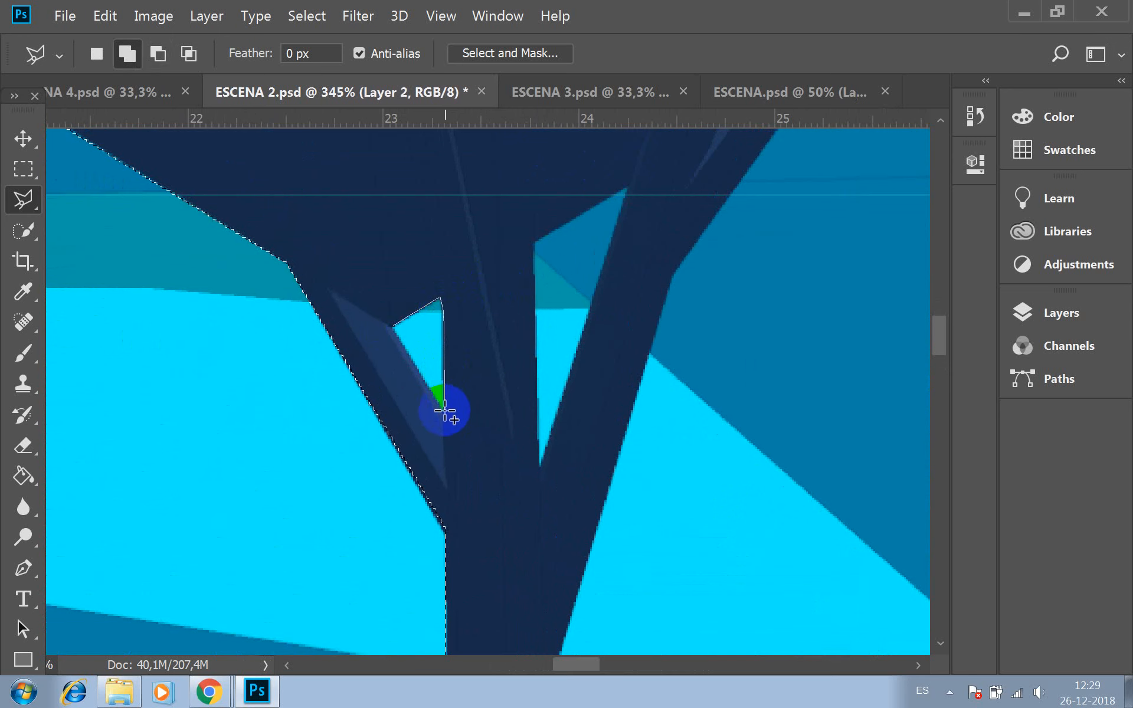
{"action": "left_click", "coordinate": [402, 332]}
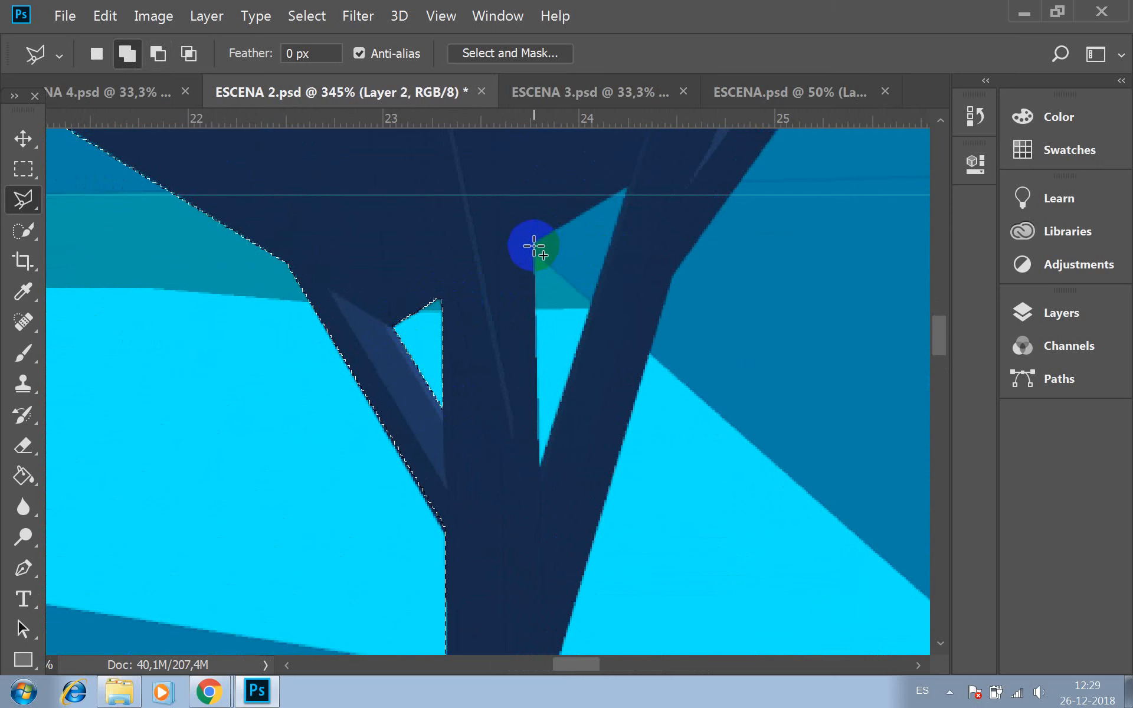
Add the taller four-cornered gap between the large trunk and its right branch to the selection
{"action": "left_click", "coordinate": [534, 245]}
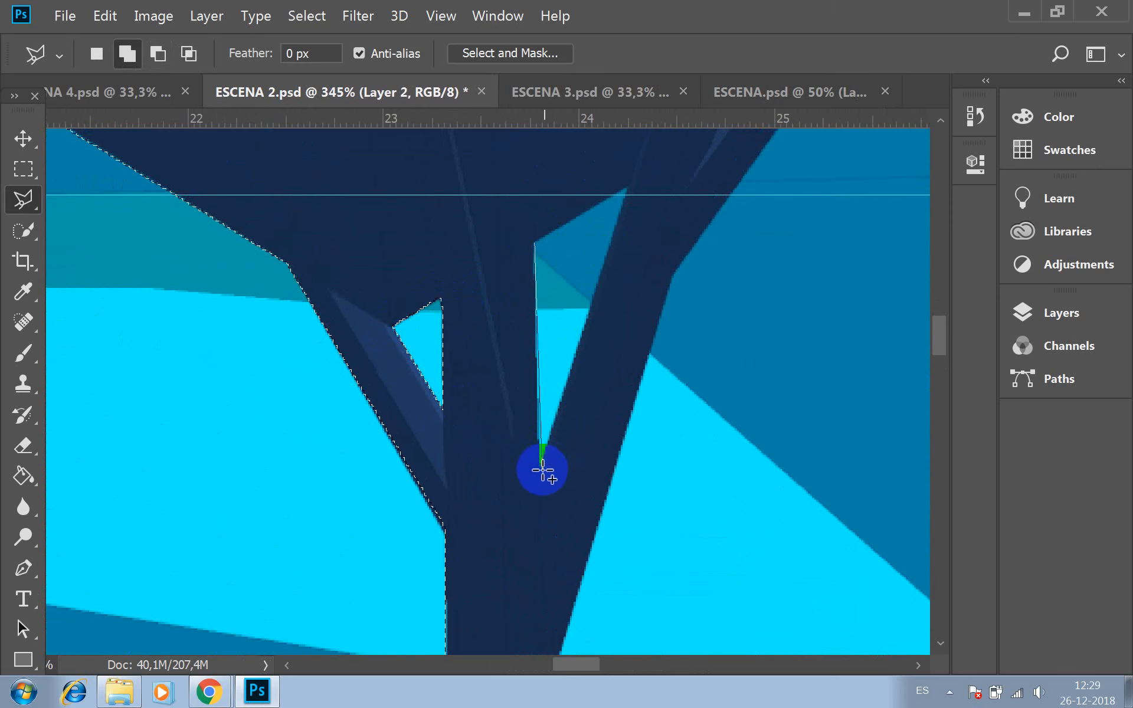
{"action": "left_click", "coordinate": [541, 472]}
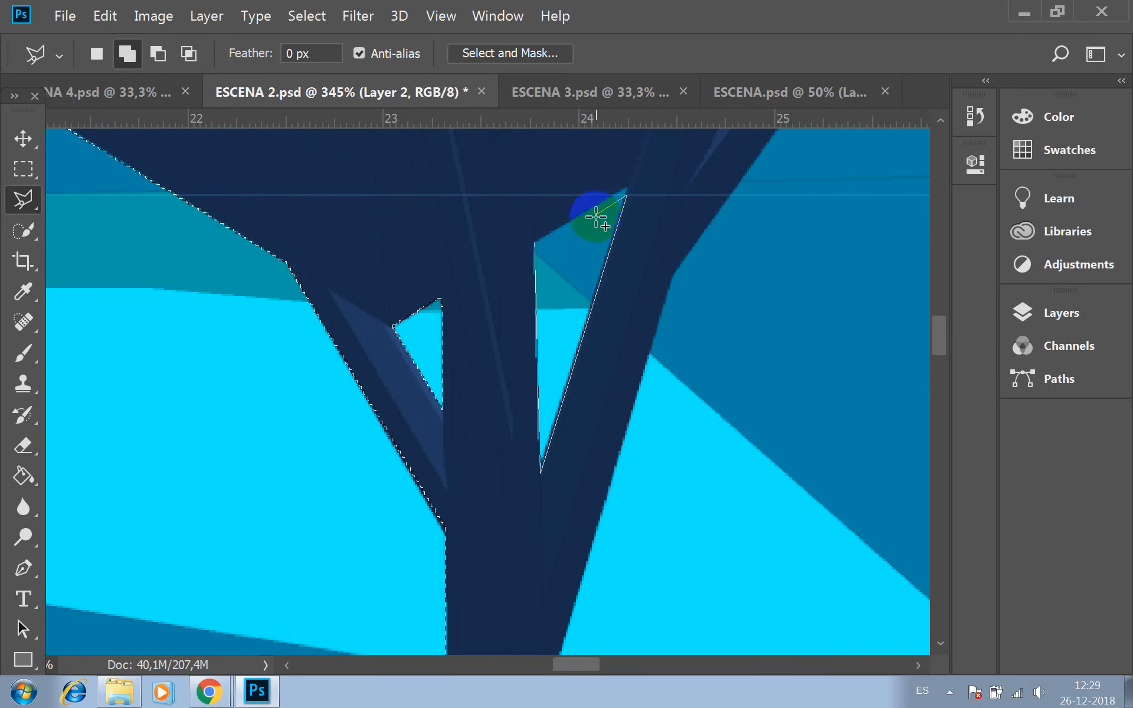
{"action": "left_click", "coordinate": [628, 184]}
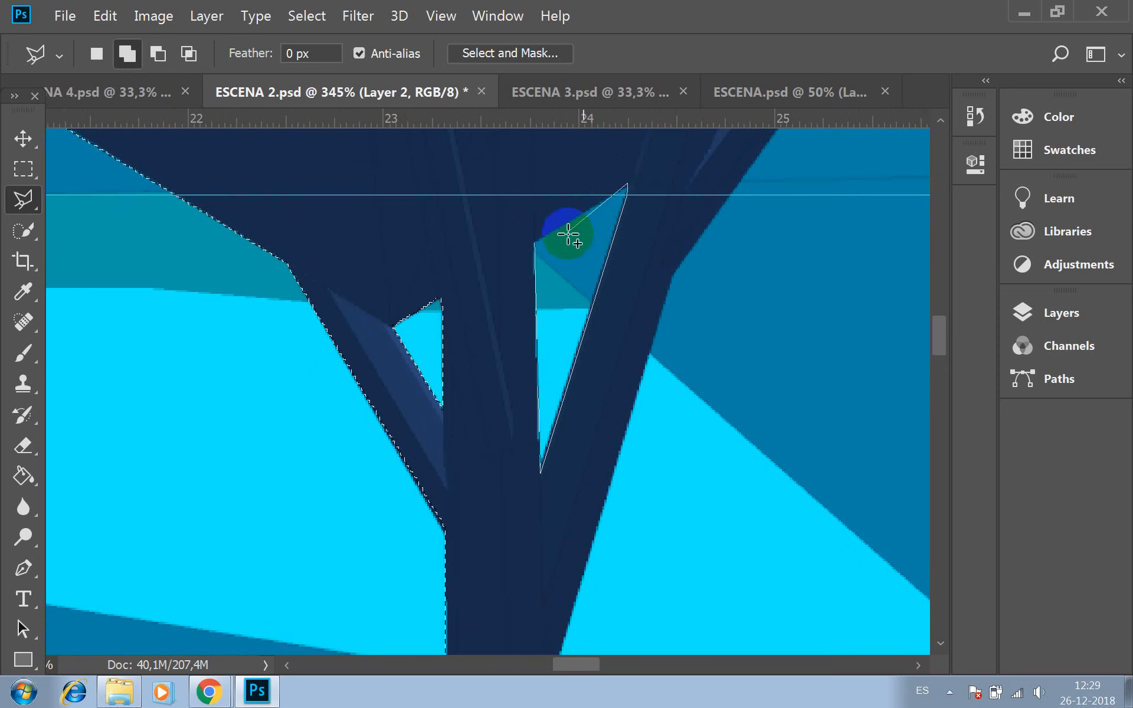
{"action": "left_click", "coordinate": [535, 244]}
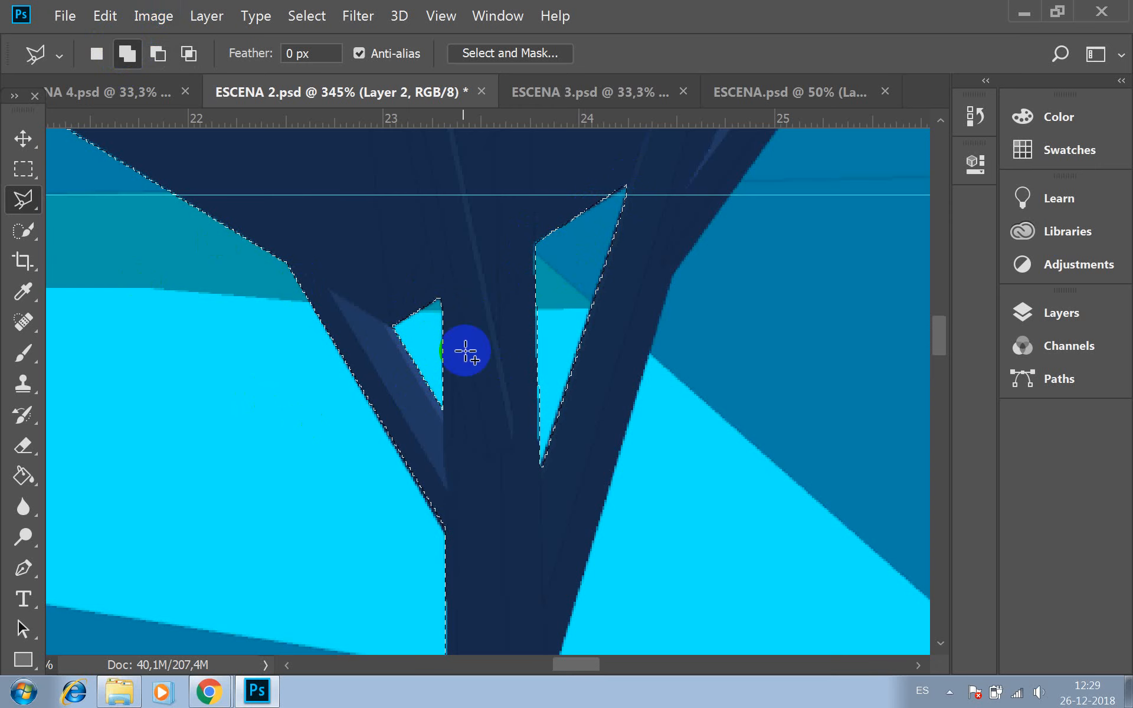
Start a polygonal outline at the cliff-edge corner, following the ground line to the large trunk and its right branch up to the foliage
{"action": "scroll", "coordinate": [736, 390], "scroll_direction": "up", "scroll_amount": 5}
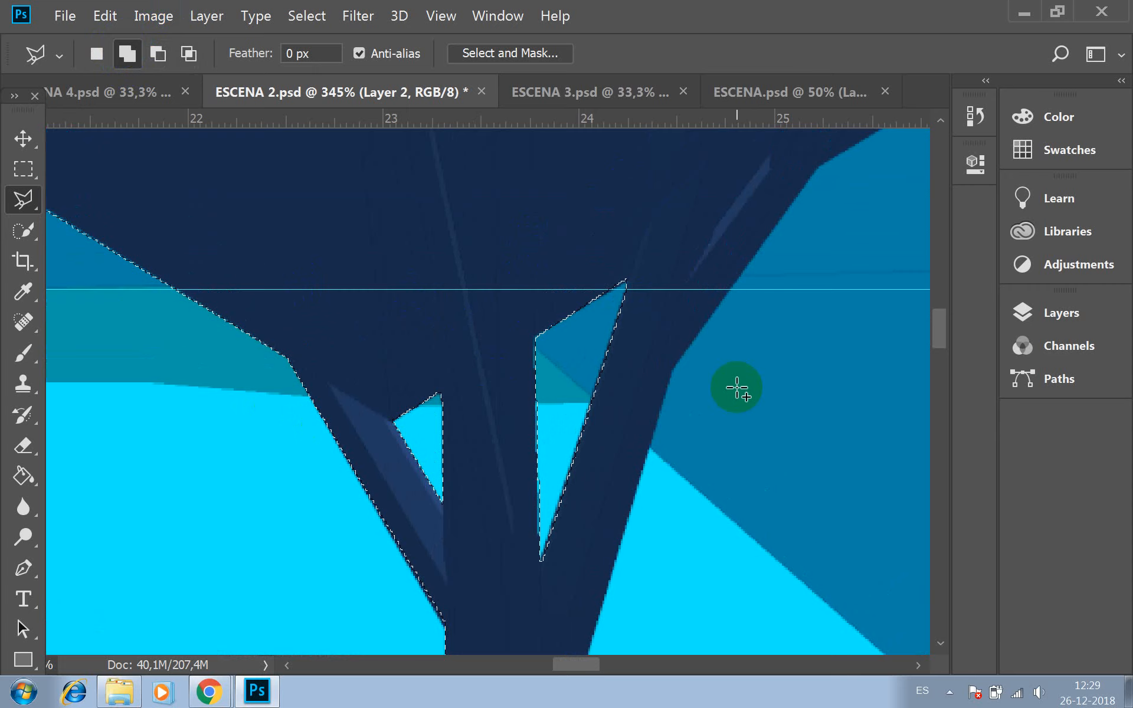
{"action": "scroll", "coordinate": [736, 394], "scroll_direction": "down", "scroll_amount": 3}
{"action": "key", "text": "space"}
{"action": "mouse_move", "coordinate": [736, 445]}
{"action": "left_mouse_down"}
{"action": "mouse_move", "coordinate": [437, 132]}
{"action": "mouse_move", "coordinate": [565, 268]}
{"action": "mouse_move", "coordinate": [581, 609]}
{"action": "mouse_move", "coordinate": [599, 331]}
{"action": "mouse_move", "coordinate": [585, 263]}
{"action": "mouse_move", "coordinate": [450, 248]}
{"action": "left_mouse_up"}
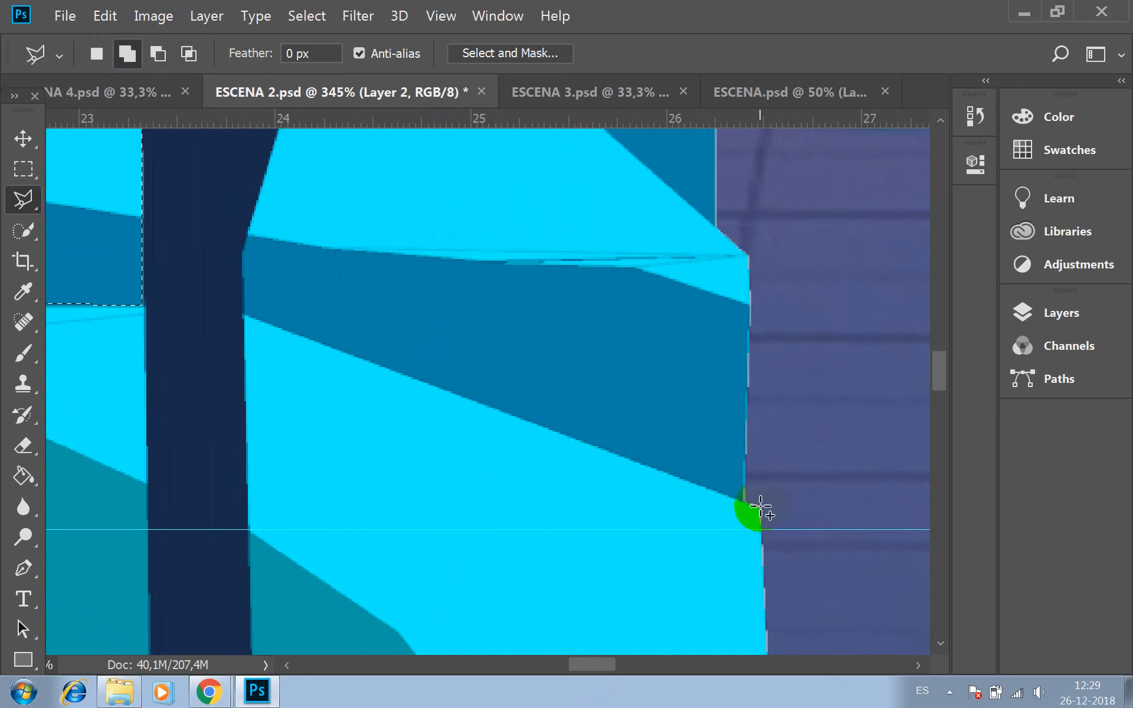
{"action": "left_click", "coordinate": [246, 314]}
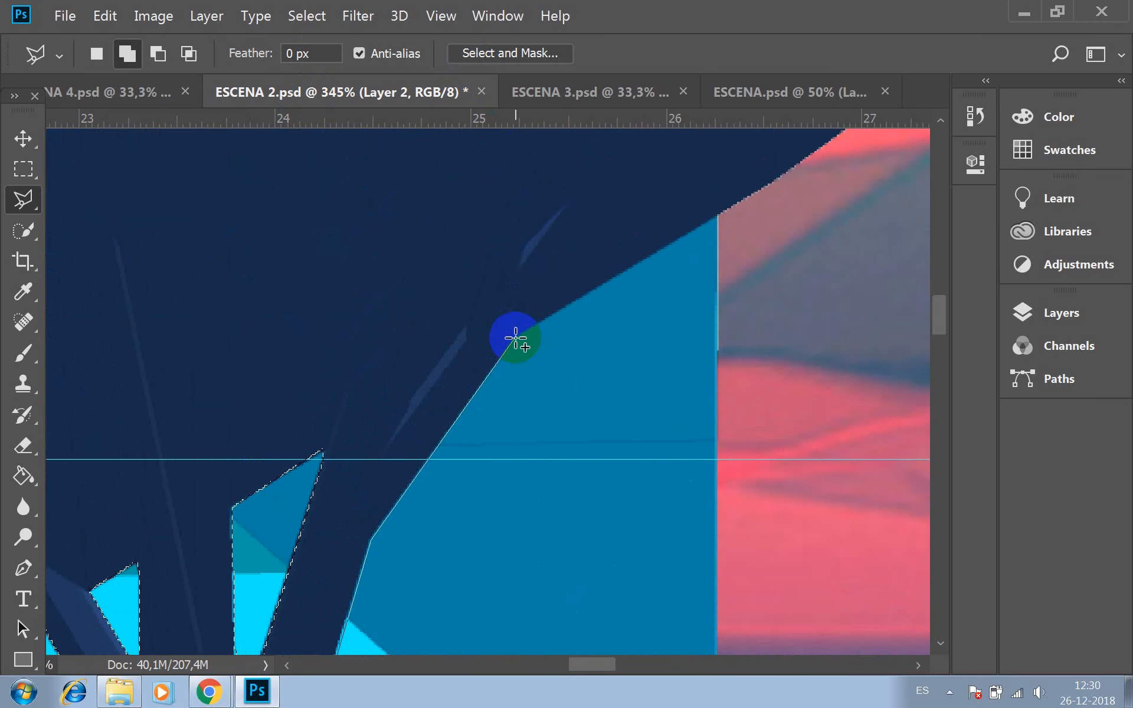
{"action": "left_click", "coordinate": [516, 337]}
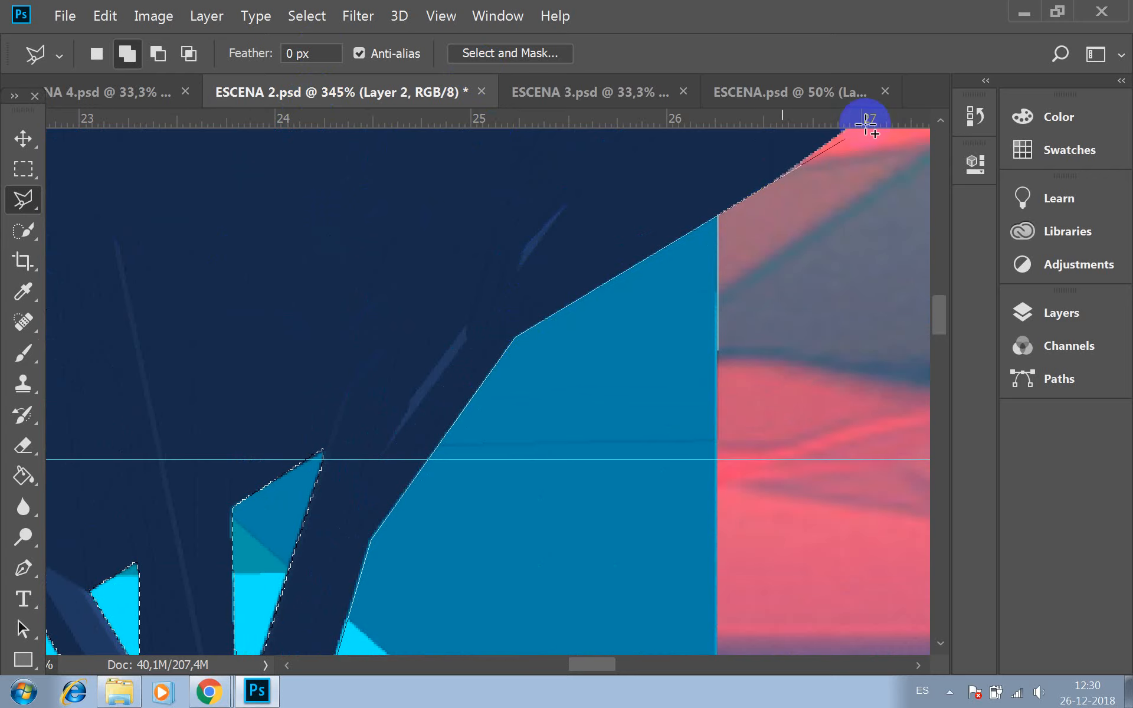
Continue the outline along the right edge of the large tree's foliage, past the mountain, up to the canvas top
{"action": "left_click", "coordinate": [705, 368]}
{"action": "left_click", "coordinate": [767, 327]}
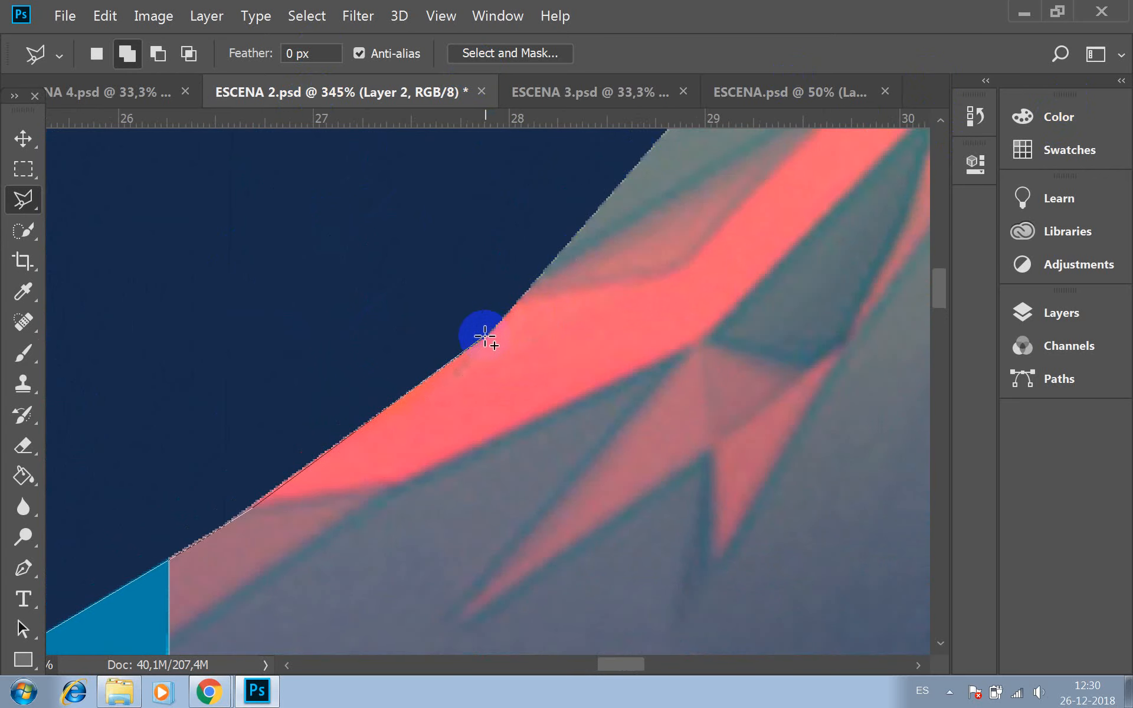
{"action": "left_click", "coordinate": [489, 334]}
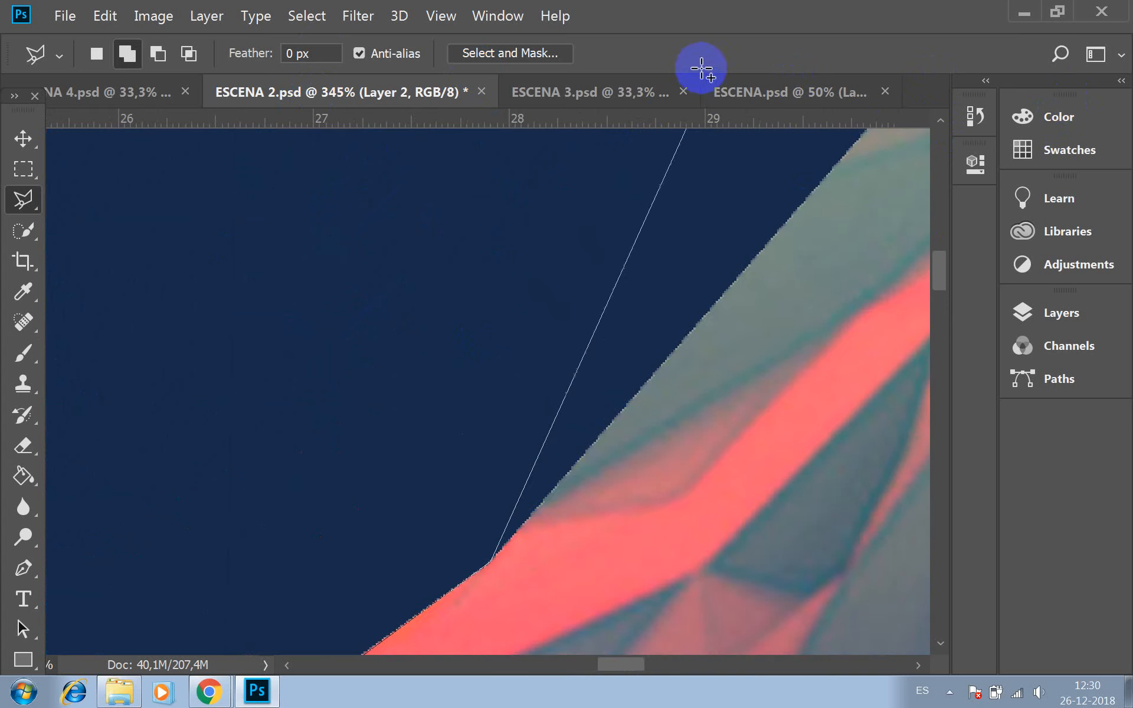
{"action": "left_click", "coordinate": [792, 245]}
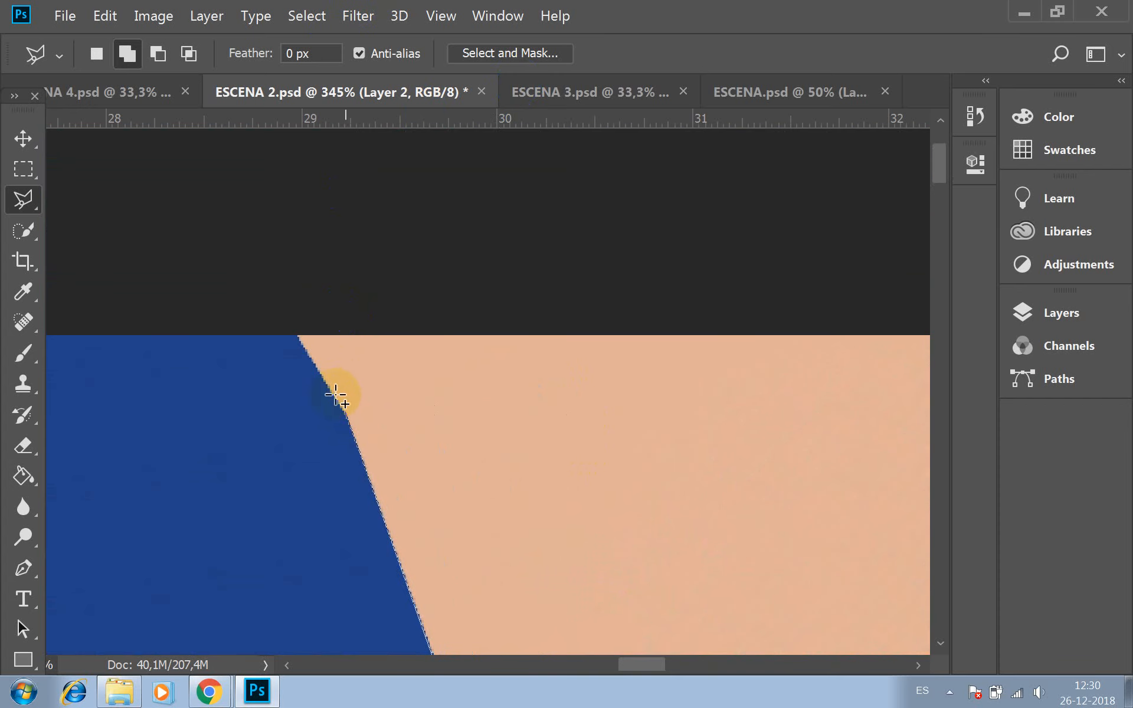
{"action": "left_click", "coordinate": [296, 326]}
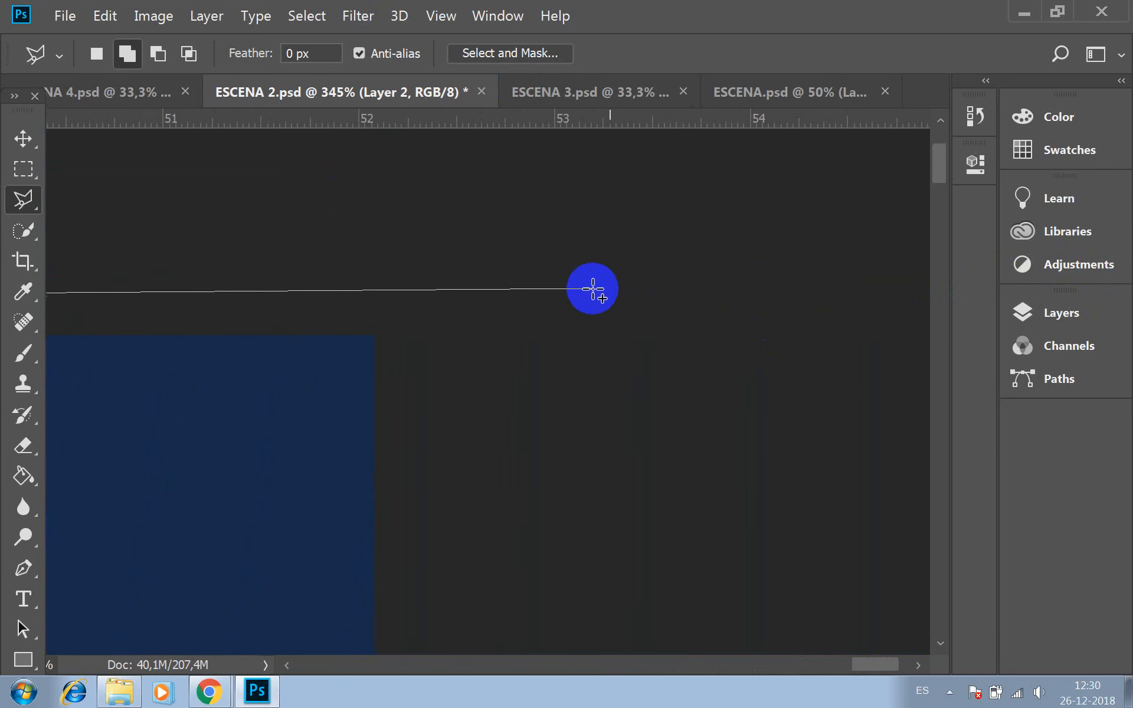
Extend the outline beyond the canvas's upper-right corner and down to where the cyan ground meets the right canvas edge
{"action": "left_click", "coordinate": [593, 288]}
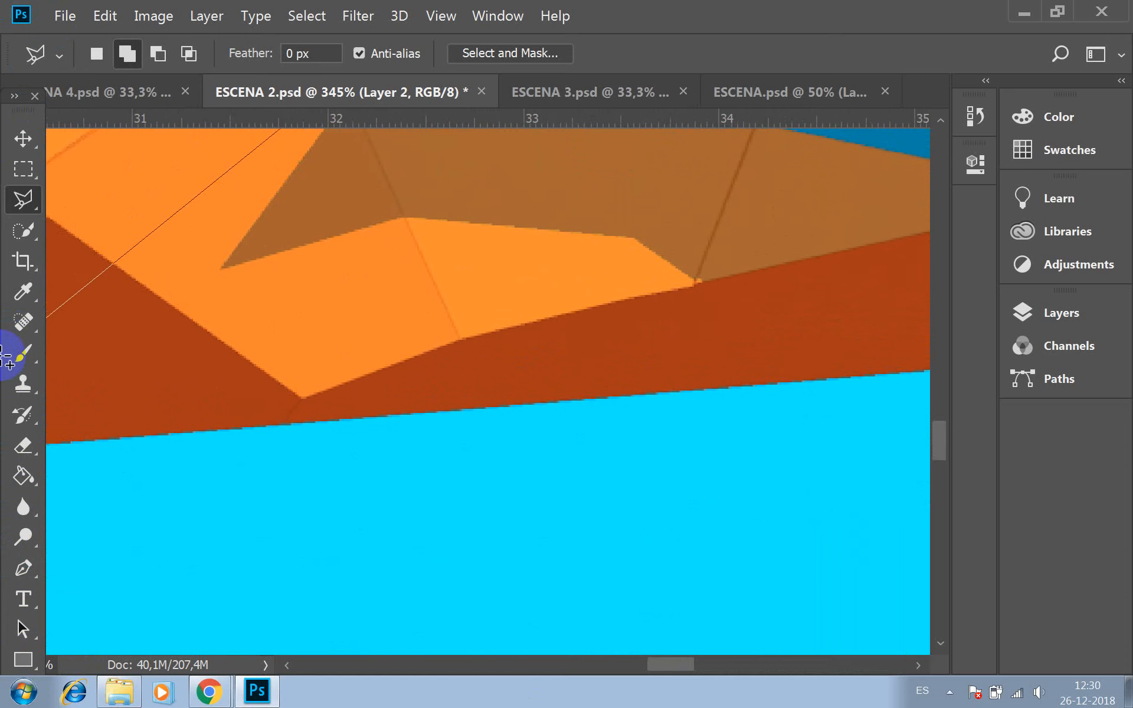
{"action": "mouse_move", "coordinate": [284, 327]}
{"action": "left_mouse_down"}
{"action": "mouse_move", "coordinate": [852, 263]}
{"action": "mouse_move", "coordinate": [1019, 332]}
{"action": "left_mouse_up"}
{"action": "left_click", "coordinate": [113, 366]}
{"action": "mouse_move", "coordinate": [122, 367]}
{"action": "left_mouse_down"}
{"action": "mouse_move", "coordinate": [236, 354]}
{"action": "mouse_move", "coordinate": [665, 485]}
{"action": "mouse_move", "coordinate": [627, 472]}
{"action": "left_mouse_up"}
{"action": "left_click_drag", "start_coordinate": [618, 229], "coordinate": [295, 118]}
{"action": "left_click_drag", "start_coordinate": [742, 334], "coordinate": [553, 291]}
{"action": "left_click_drag", "start_coordinate": [855, 290], "coordinate": [472, 295]}
{"action": "left_click_drag", "start_coordinate": [815, 277], "coordinate": [462, 285]}
{"action": "left_click_drag", "start_coordinate": [749, 283], "coordinate": [450, 306]}
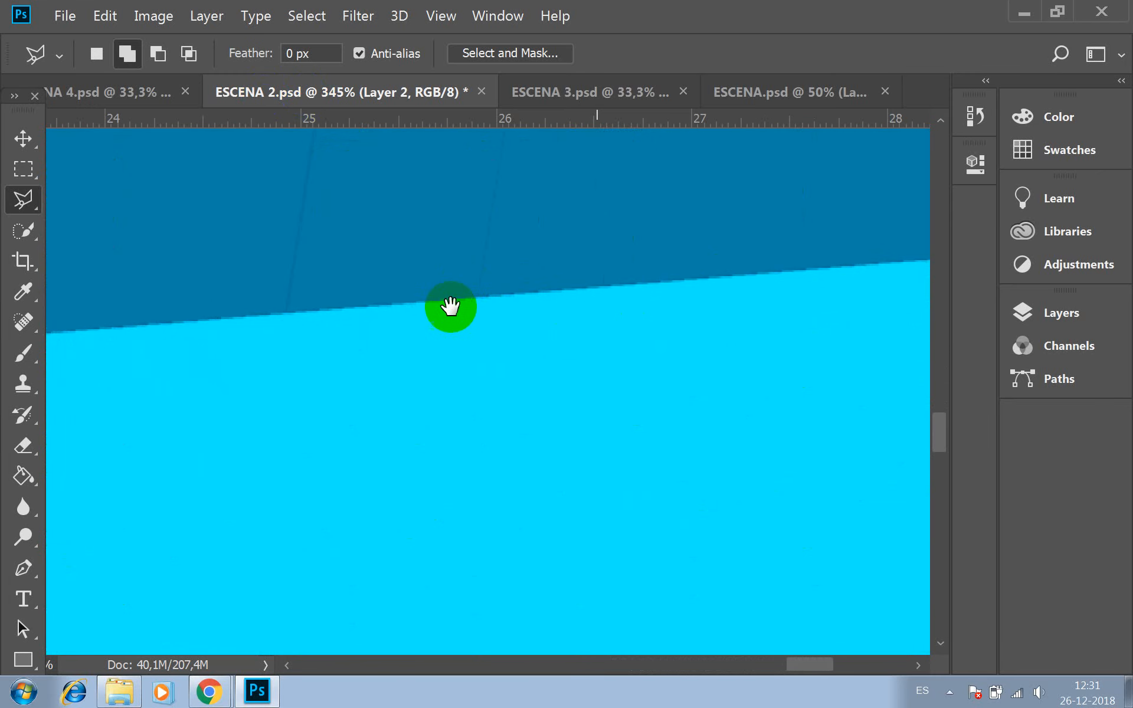
{"action": "left_click_drag", "start_coordinate": [870, 282], "coordinate": [519, 324]}
{"action": "mouse_move", "coordinate": [897, 295]}
{"action": "left_mouse_down"}
{"action": "mouse_move", "coordinate": [767, 318]}
{"action": "mouse_move", "coordinate": [626, 307]}
{"action": "left_mouse_up"}
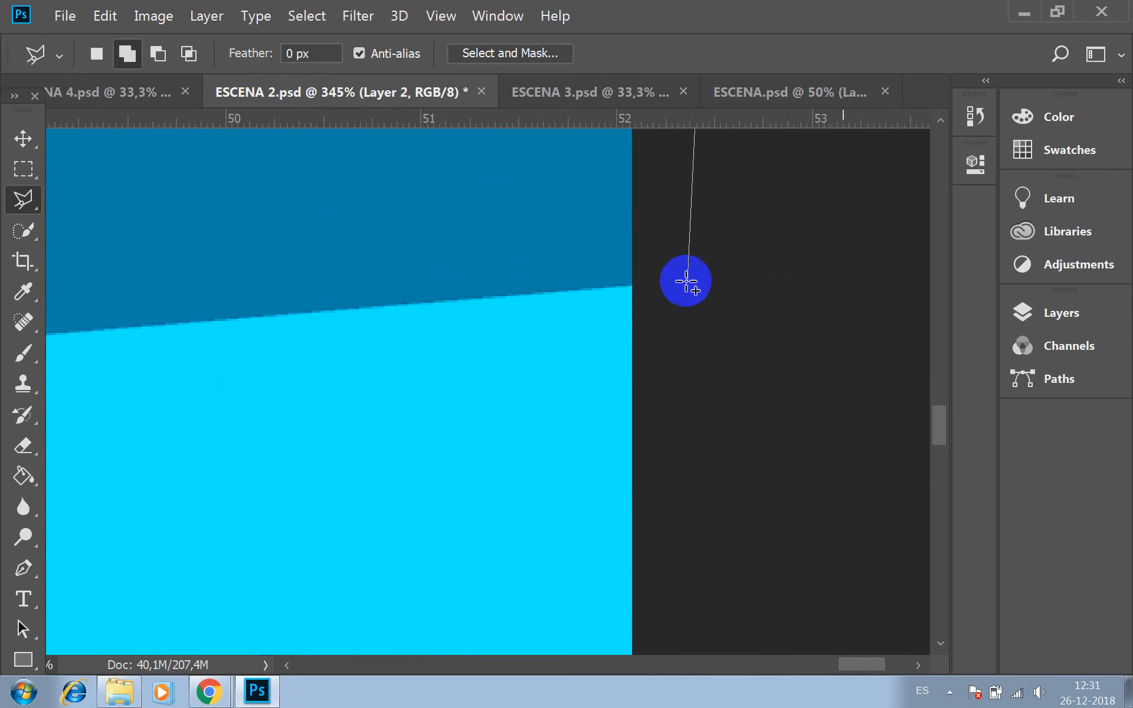
{"action": "left_click", "coordinate": [633, 286]}
Trace the outline back along the upper edge of the cyan foreground and up the cliff edge, closing it at its starting point
{"action": "left_click", "coordinate": [91, 352]}
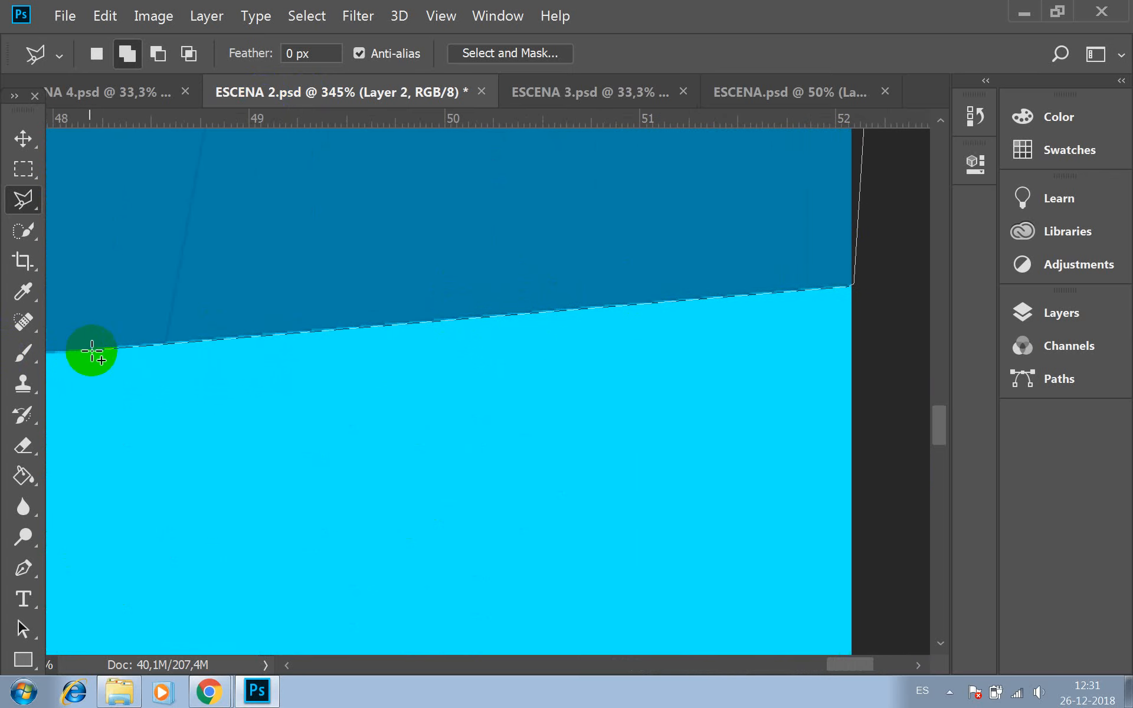
{"action": "mouse_move", "coordinate": [99, 350]}
{"action": "left_mouse_down"}
{"action": "mouse_move", "coordinate": [248, 355]}
{"action": "mouse_move", "coordinate": [1042, 317]}
{"action": "left_mouse_up"}
{"action": "mouse_move", "coordinate": [59, 396]}
{"action": "left_mouse_down"}
{"action": "mouse_move", "coordinate": [71, 382]}
{"action": "mouse_move", "coordinate": [543, 366]}
{"action": "mouse_move", "coordinate": [965, 307]}
{"action": "left_mouse_up"}
{"action": "left_click", "coordinate": [82, 403]}
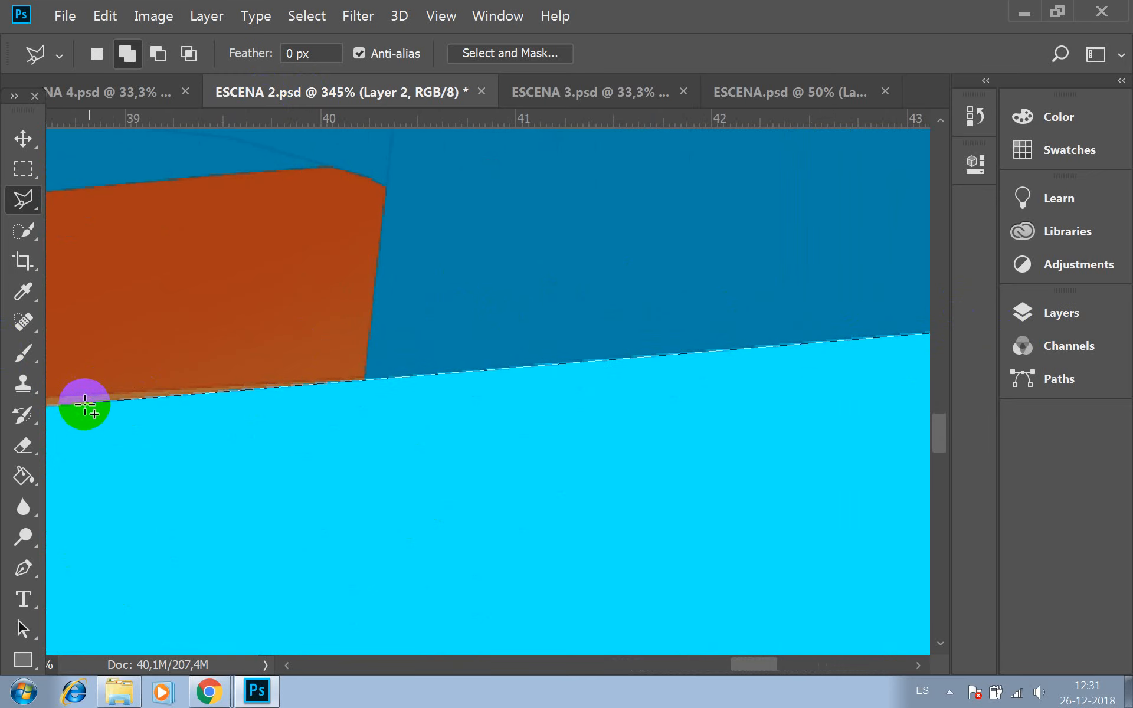
{"action": "left_click_drag", "start_coordinate": [197, 386], "coordinate": [840, 313]}
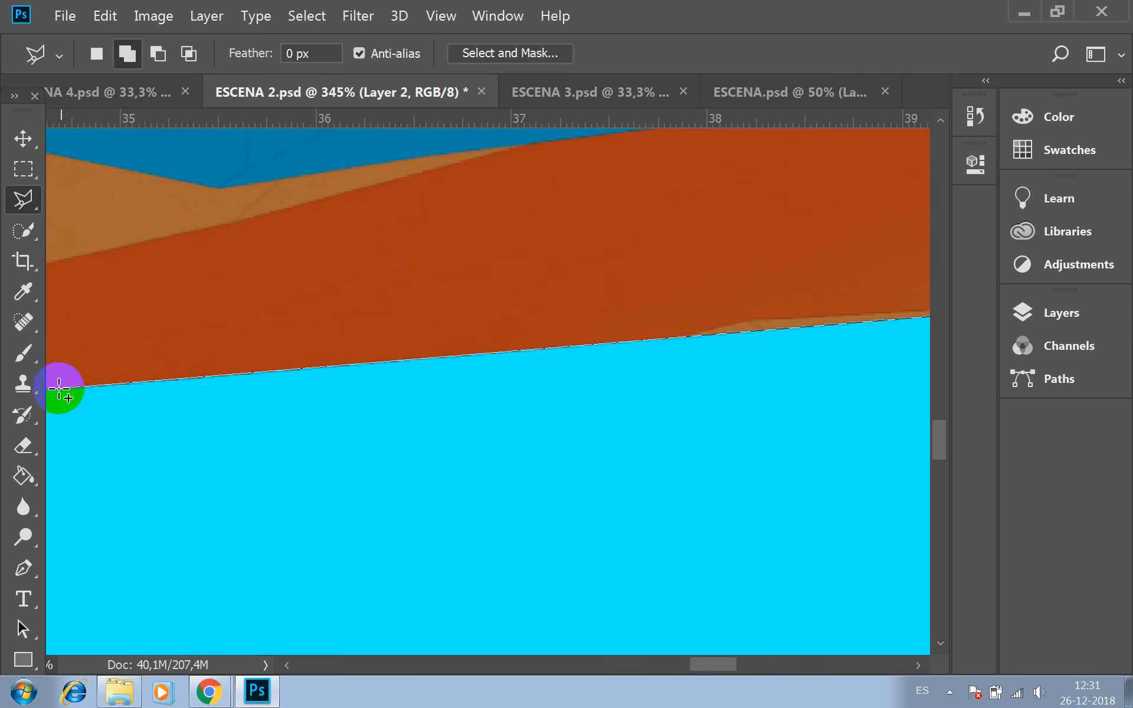
{"action": "mouse_move", "coordinate": [63, 390]}
{"action": "left_mouse_down"}
{"action": "mouse_move", "coordinate": [738, 331]}
{"action": "mouse_move", "coordinate": [906, 335]}
{"action": "left_mouse_up"}
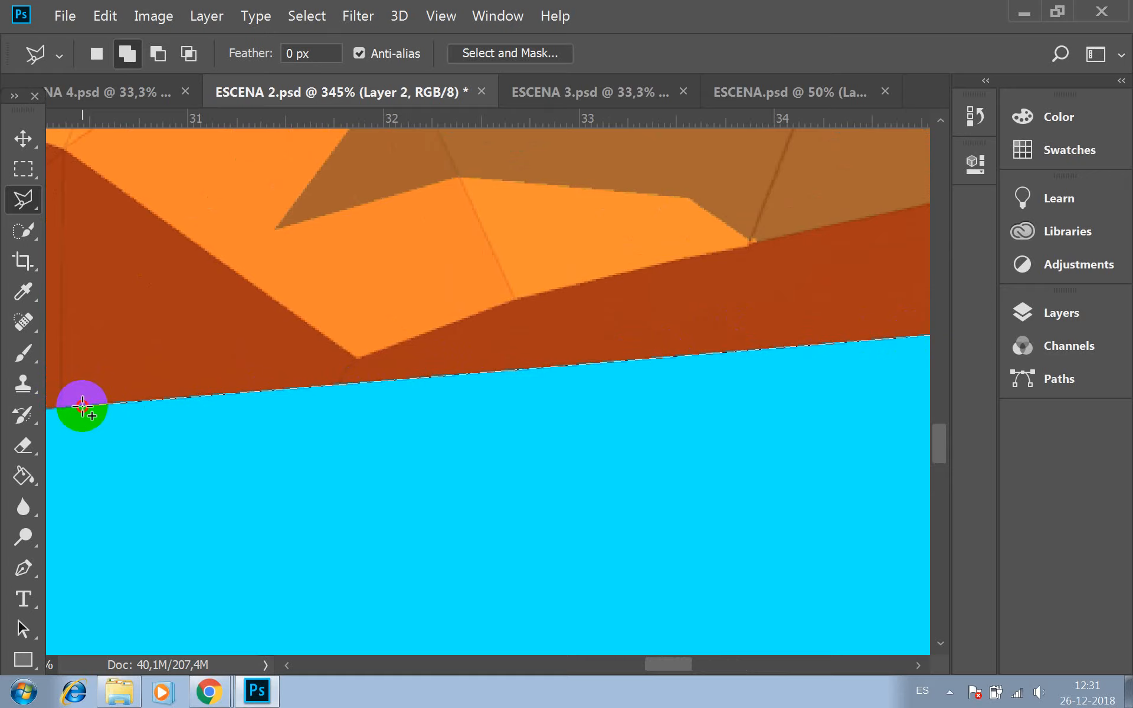
{"action": "mouse_move", "coordinate": [81, 405]}
{"action": "left_mouse_down"}
{"action": "mouse_move", "coordinate": [759, 325]}
{"action": "mouse_move", "coordinate": [944, 321]}
{"action": "left_mouse_up"}
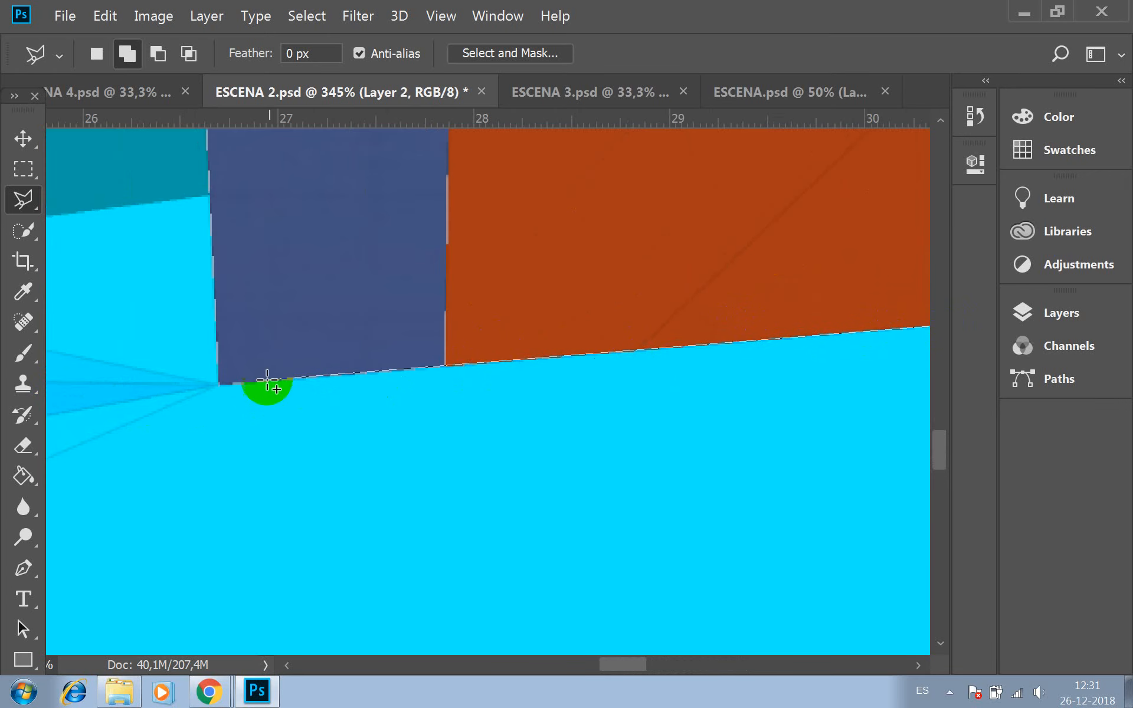
{"action": "left_click", "coordinate": [219, 384]}
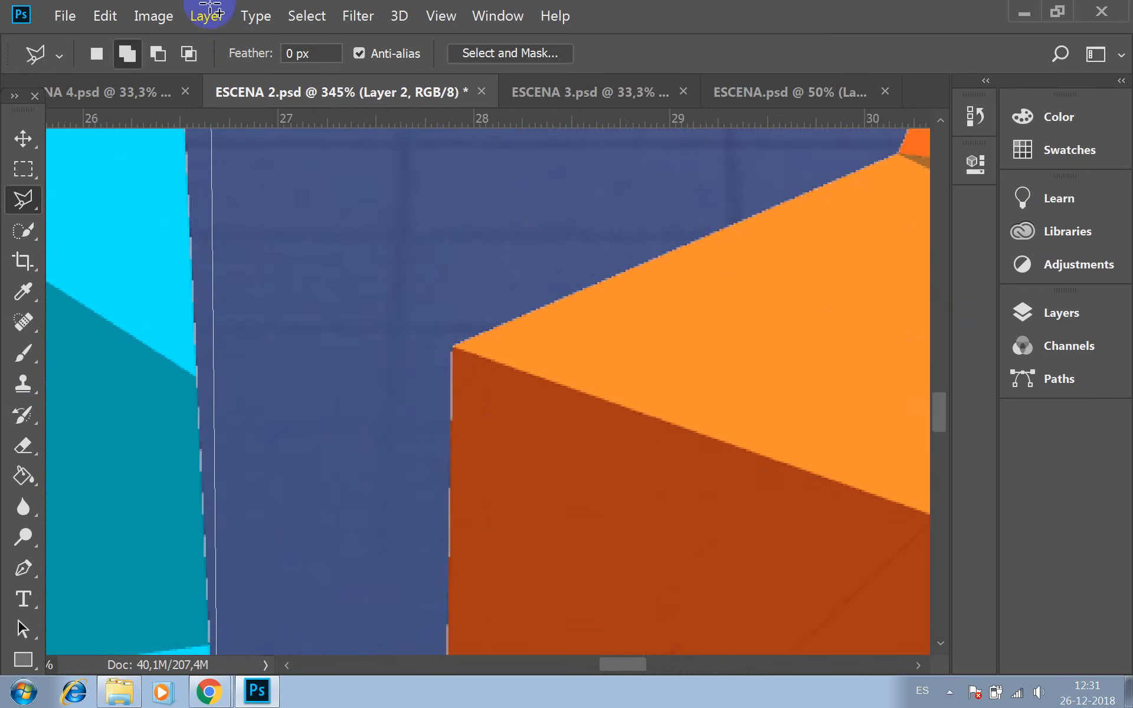
{"action": "left_click", "coordinate": [176, 415]}
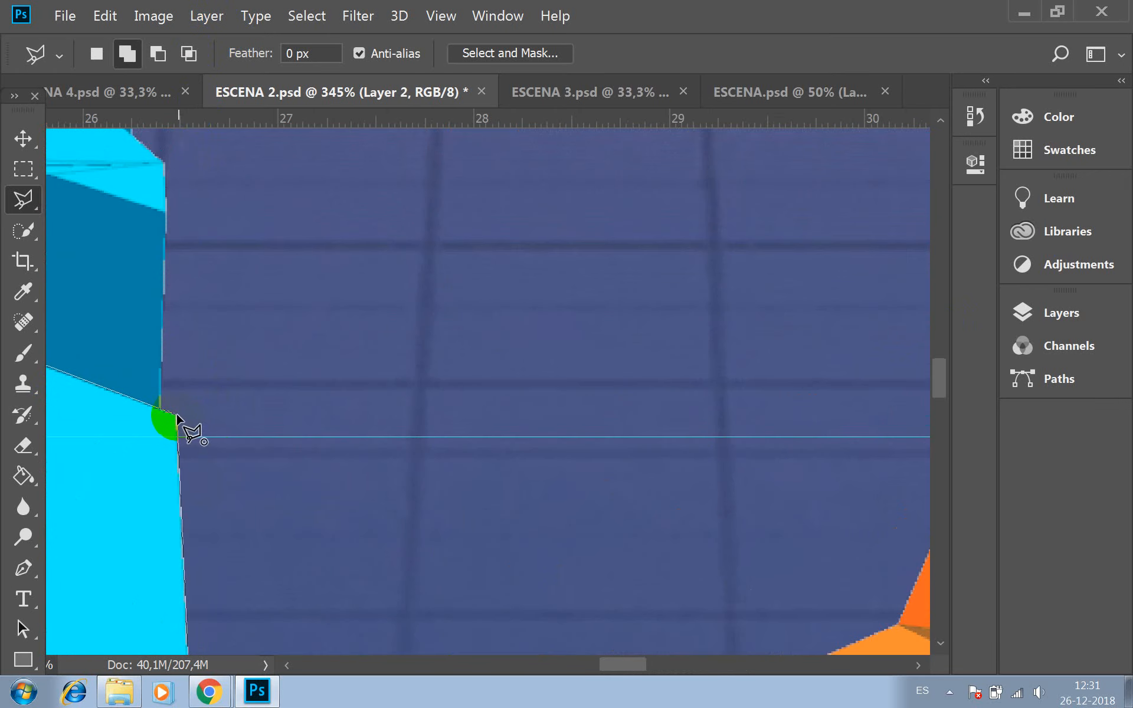
{"action": "left_click", "coordinate": [177, 417]}
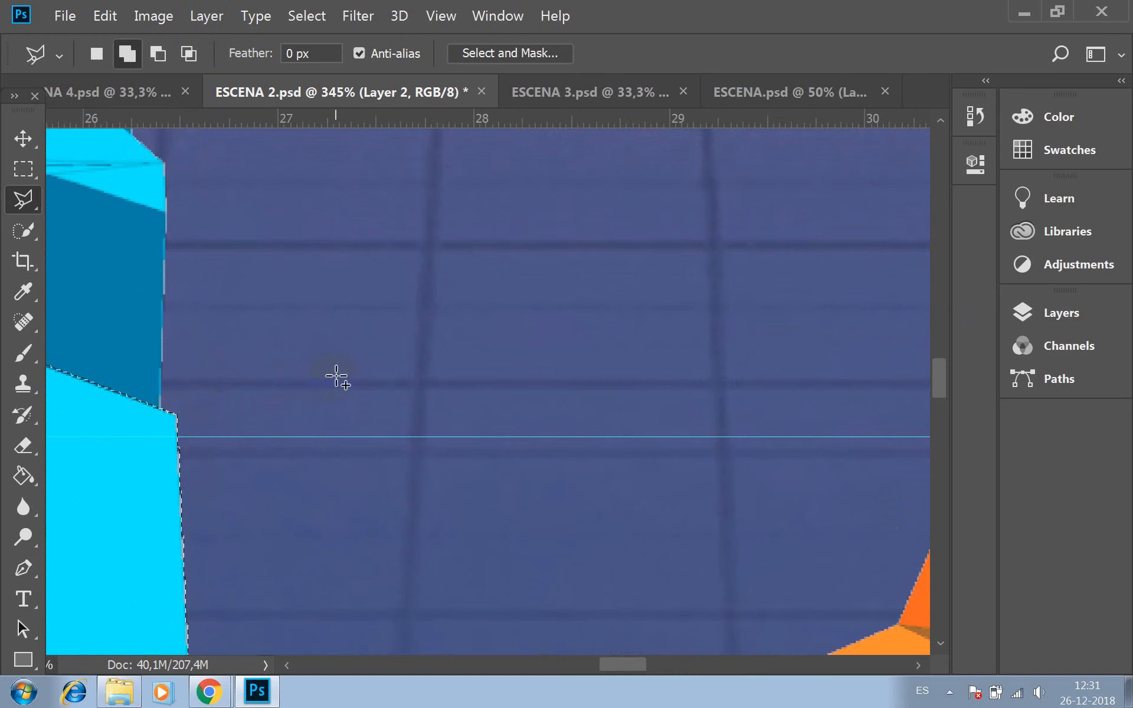
Save the combined background selection as a new channel named CAMPO 01 in ESCENA 2.psd
{"action": "scroll", "coordinate": [336, 376], "scroll_direction": "down", "scroll_amount": 8, "text": "alt"}
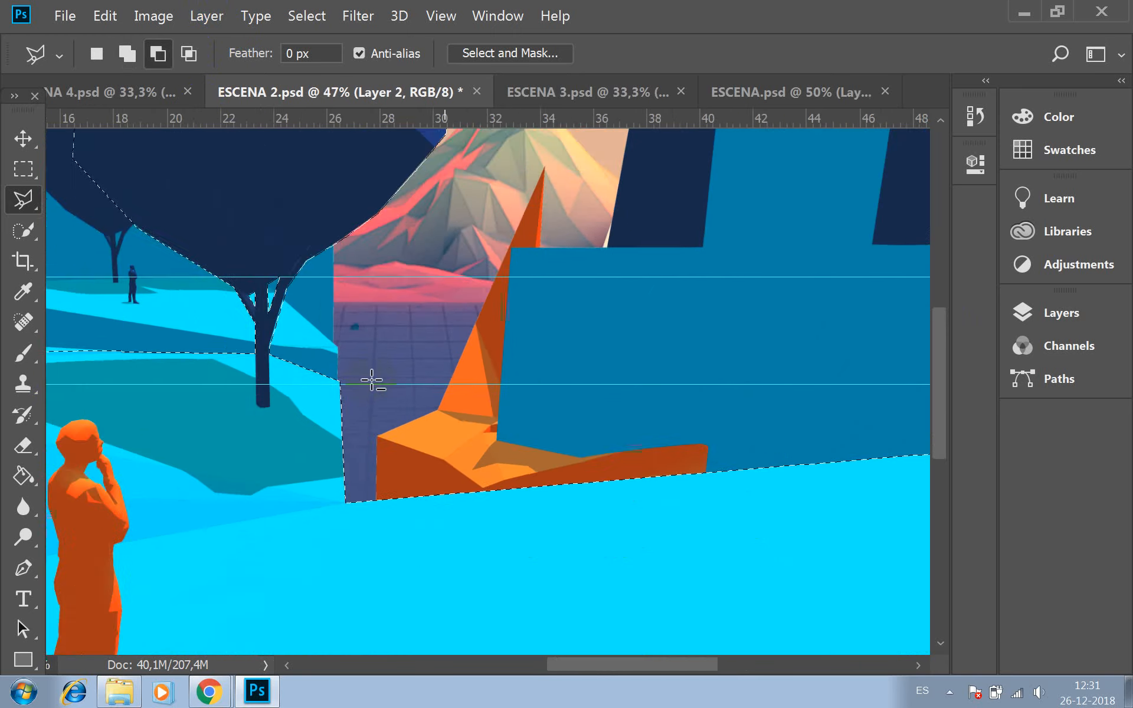
{"action": "scroll", "coordinate": [371, 381], "scroll_direction": "down", "scroll_amount": 3, "text": "alt"}
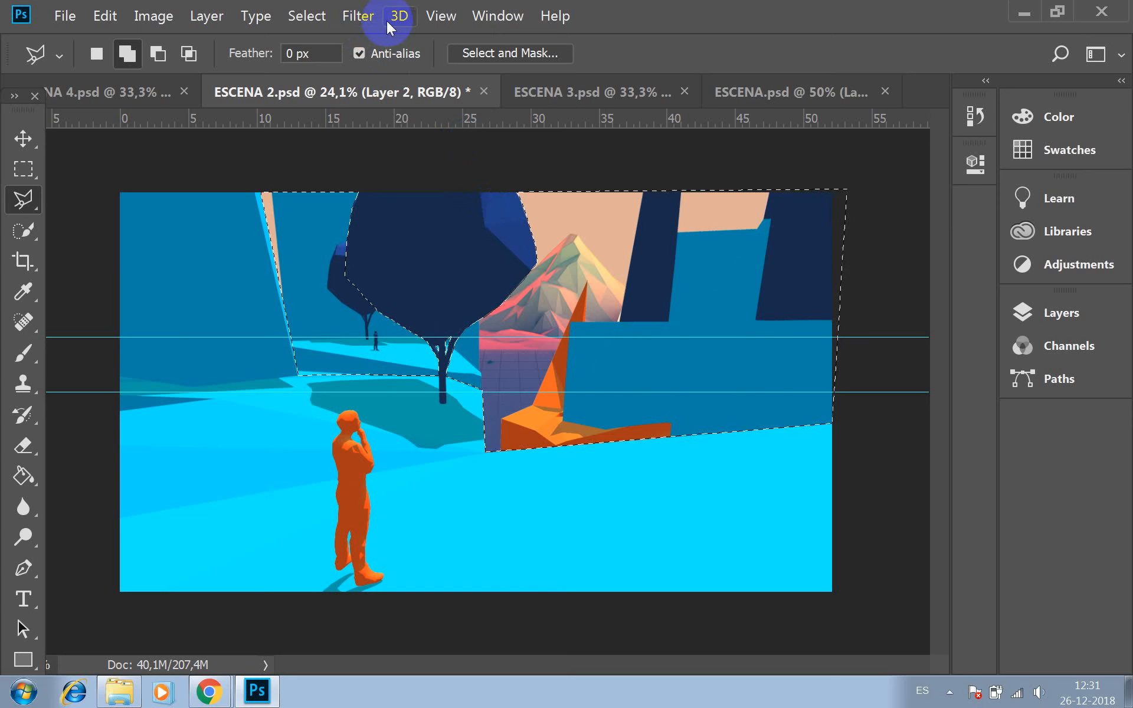
{"action": "left_click", "coordinate": [308, 17]}
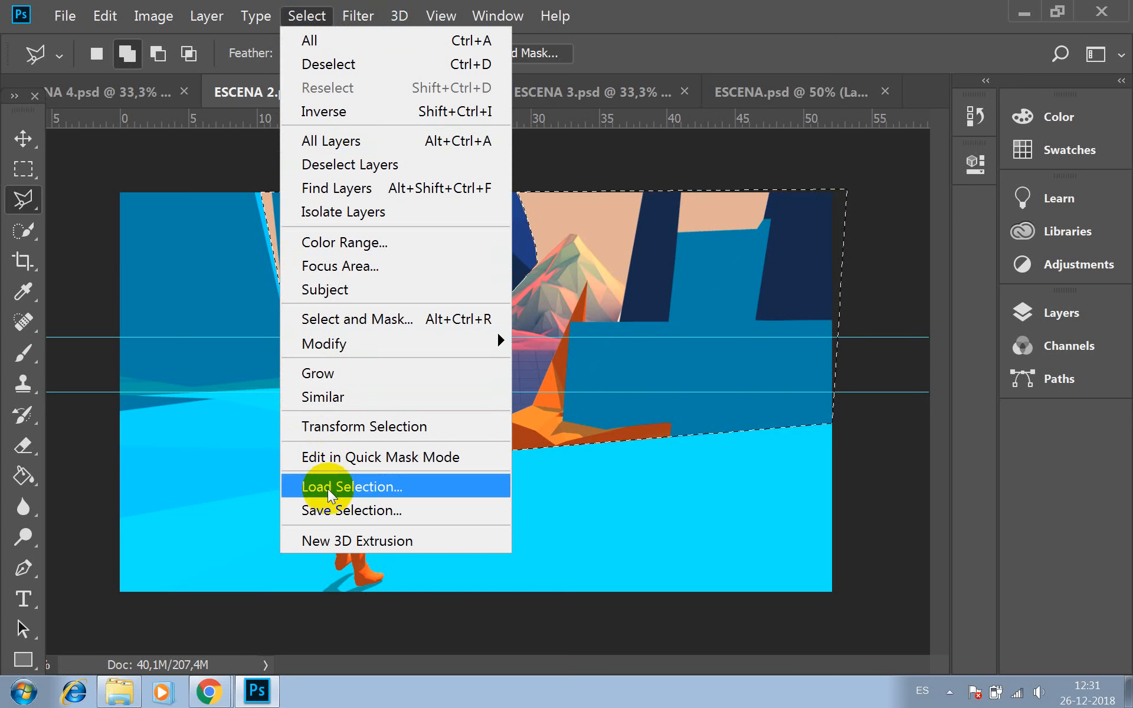
{"action": "left_click", "coordinate": [349, 510]}
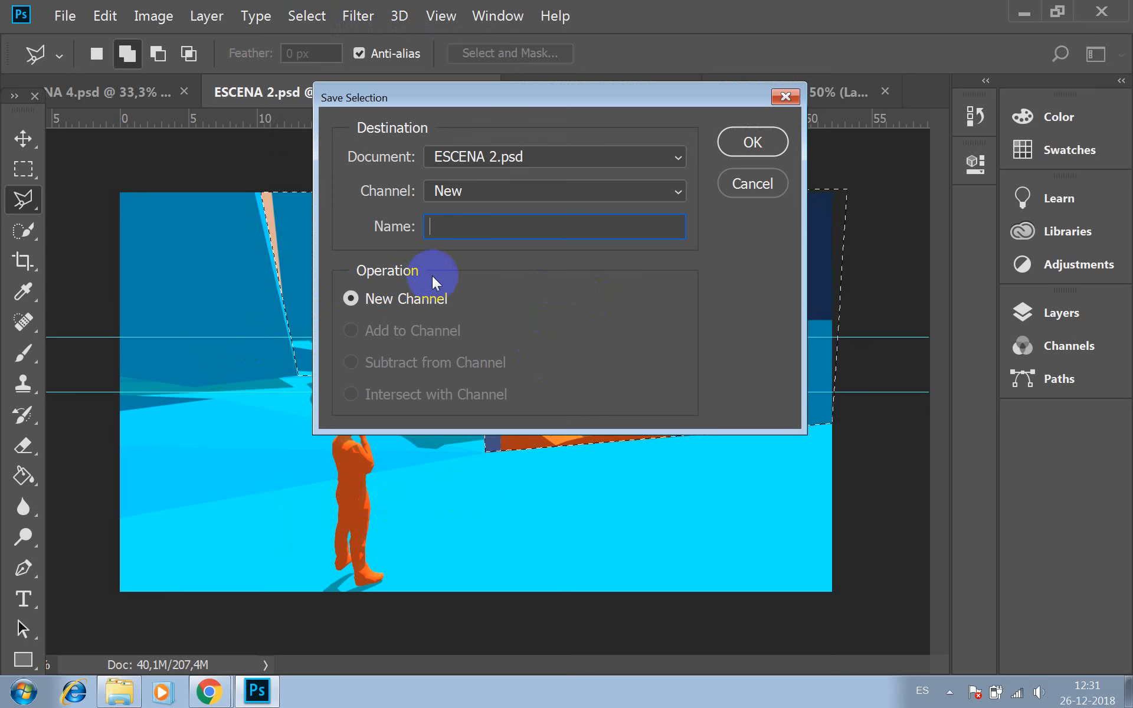
{"action": "type", "text": "CAMPO 01"}
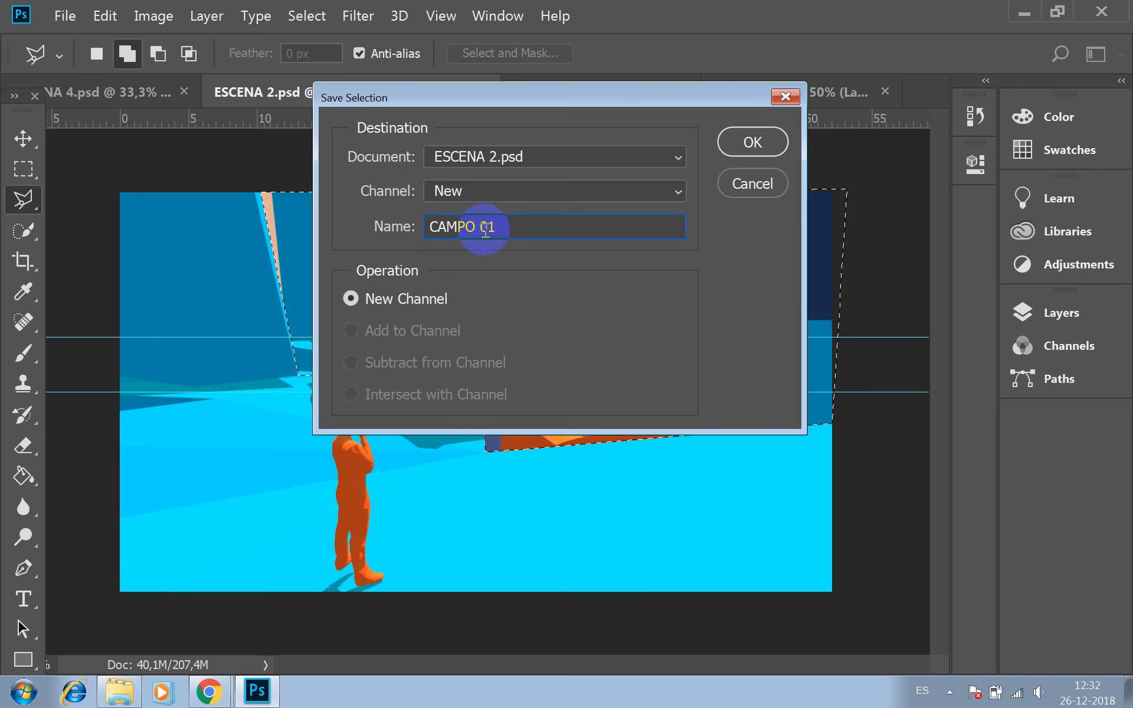
{"action": "left_click", "coordinate": [752, 143]}
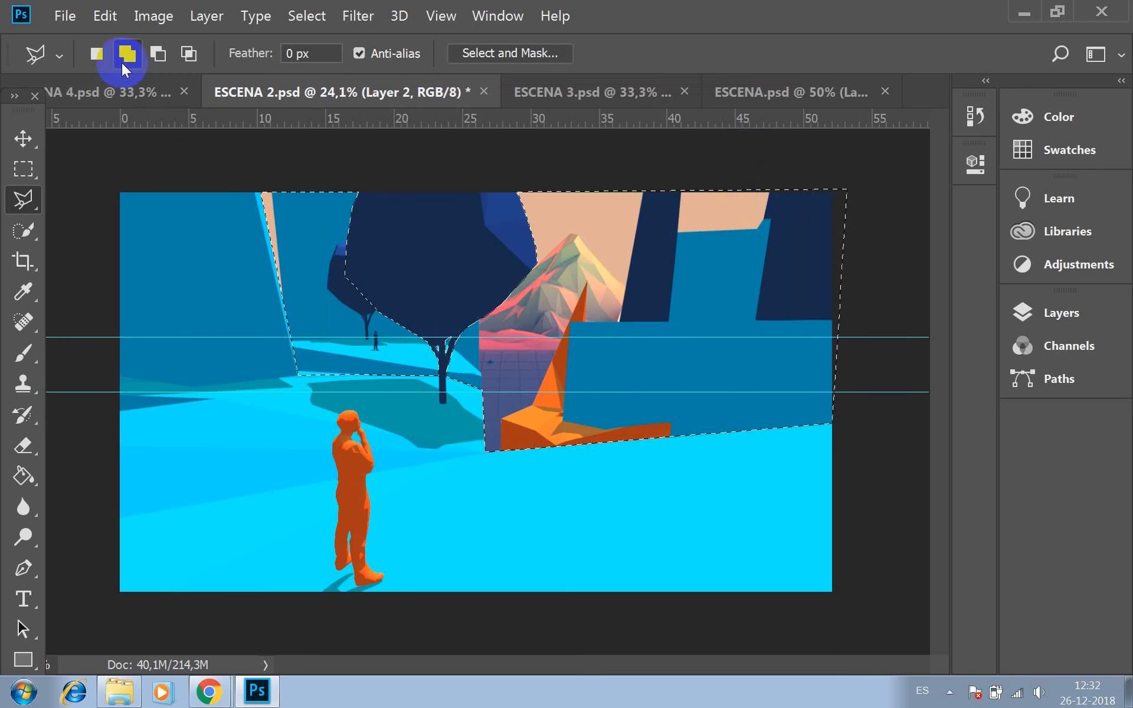
Set the Polygonal Lasso to New selection and clear the current selection, ready at the peach strip's upper end
{"action": "left_click", "coordinate": [96, 54]}
{"action": "left_click", "coordinate": [341, 265]}
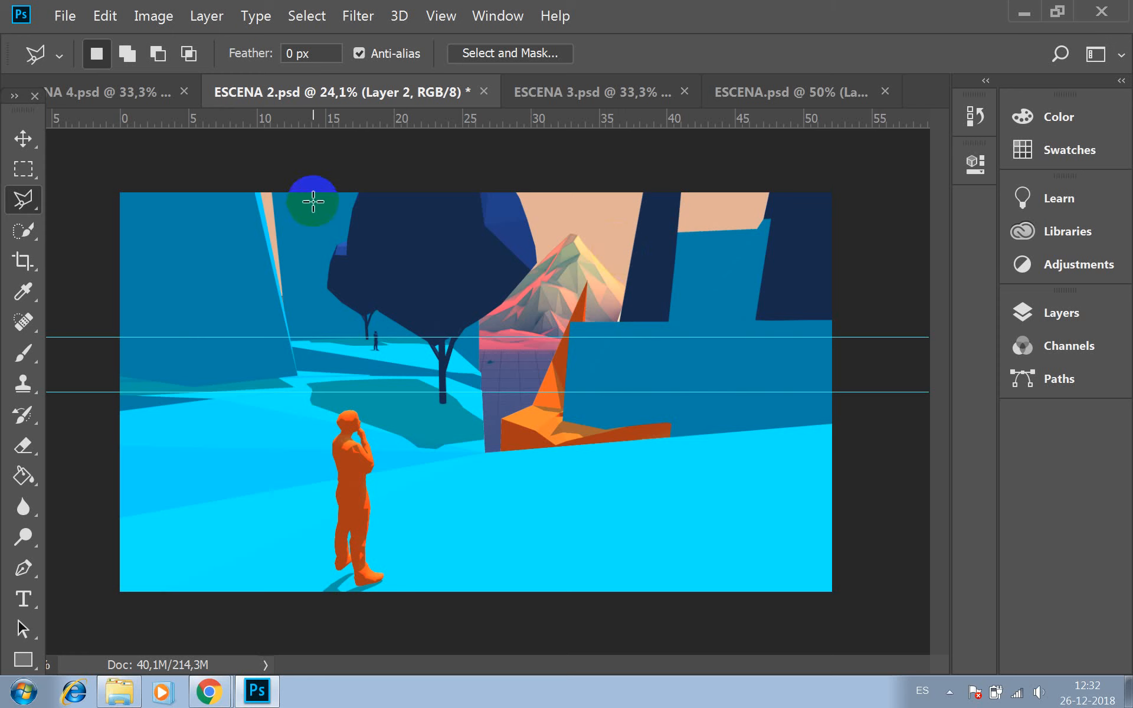
{"action": "scroll", "coordinate": [250, 224], "scroll_direction": "down", "scroll_amount": 1}
{"action": "scroll", "coordinate": [250, 224], "scroll_direction": "up", "scroll_amount": 5}
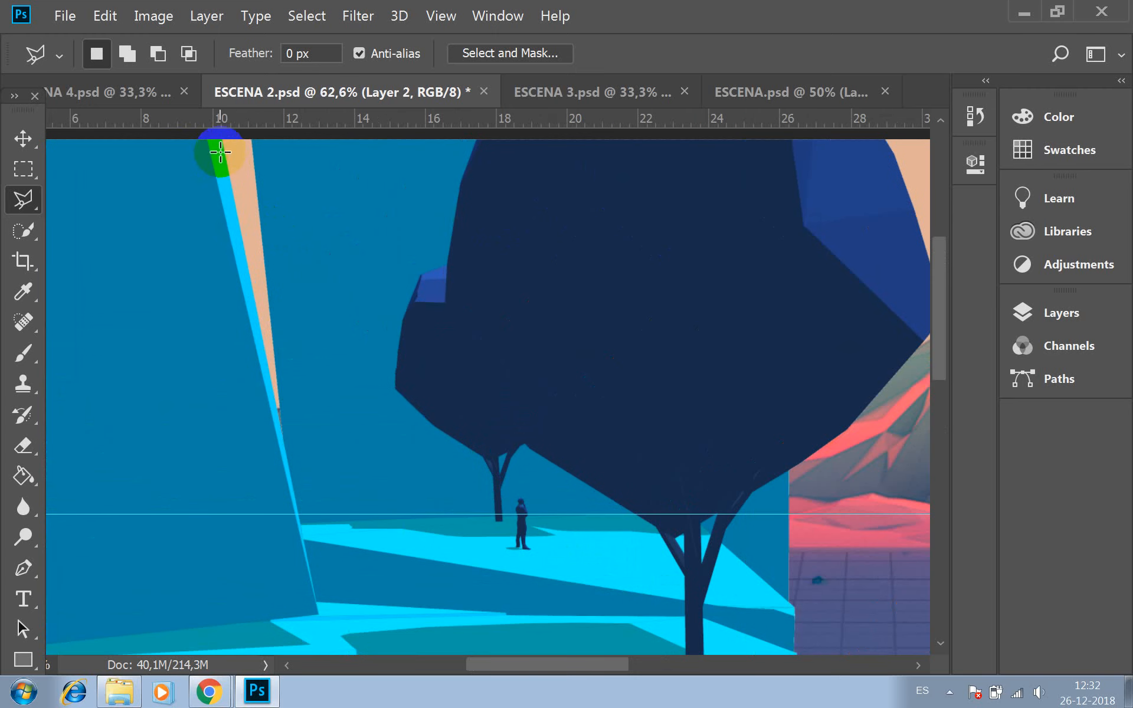
Switch the Polygonal Lasso to Add to selection and outline the narrow peach strip beside the cyan cliff edge, extending above the canvas
{"action": "scroll", "coordinate": [219, 142], "scroll_direction": "up", "scroll_amount": 3}
{"action": "left_click", "coordinate": [127, 54]}
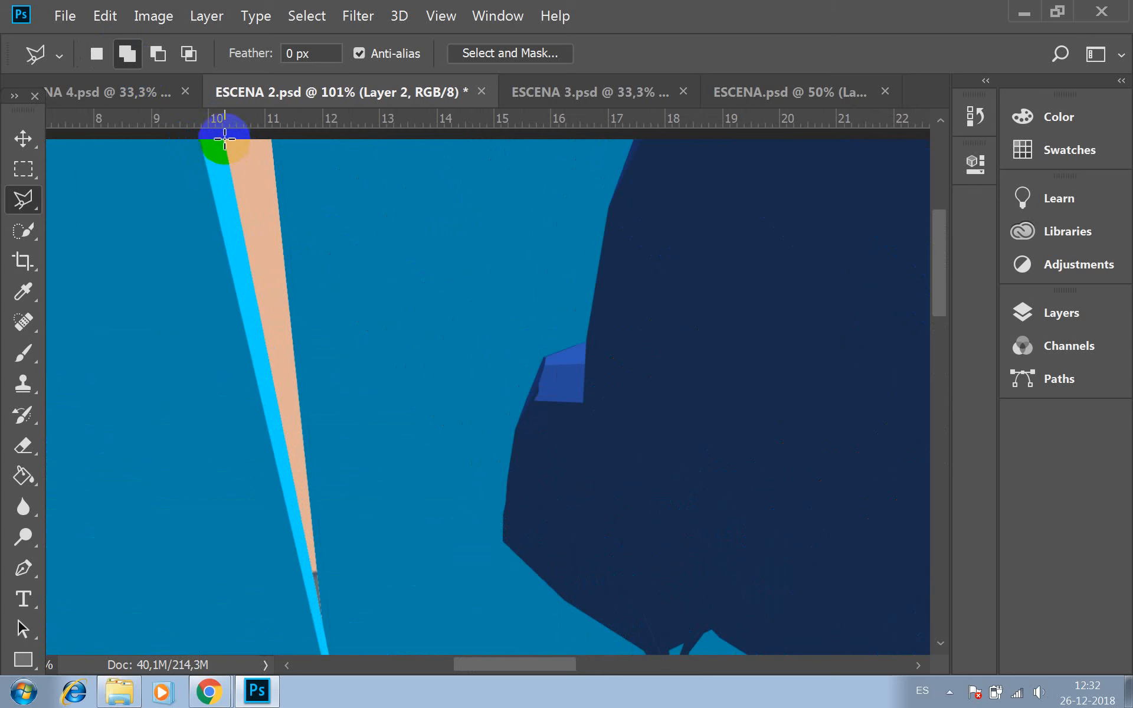
{"action": "left_click", "coordinate": [224, 140]}
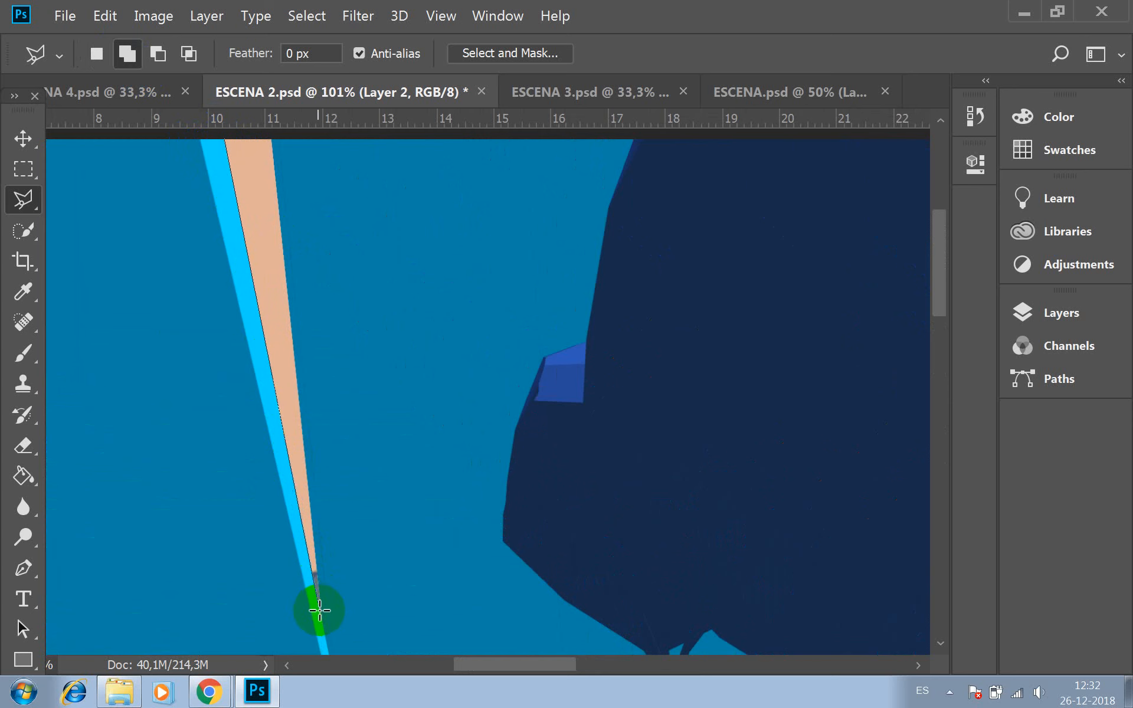
{"action": "left_click", "coordinate": [323, 619]}
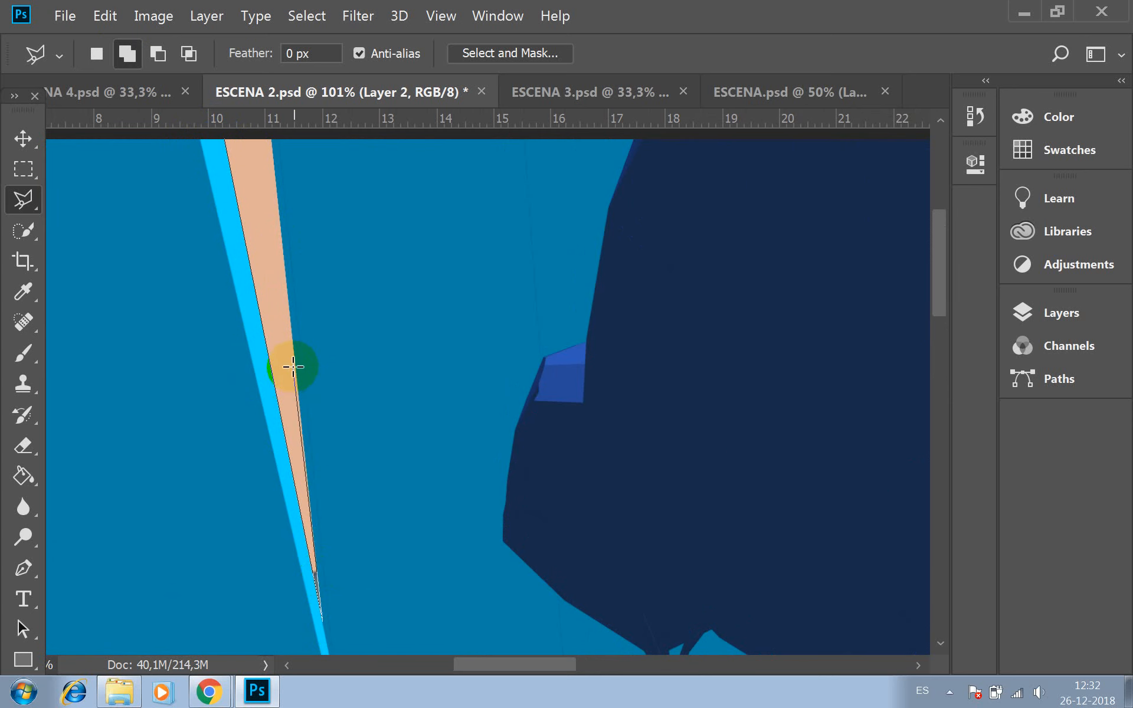
{"action": "left_click", "coordinate": [295, 363]}
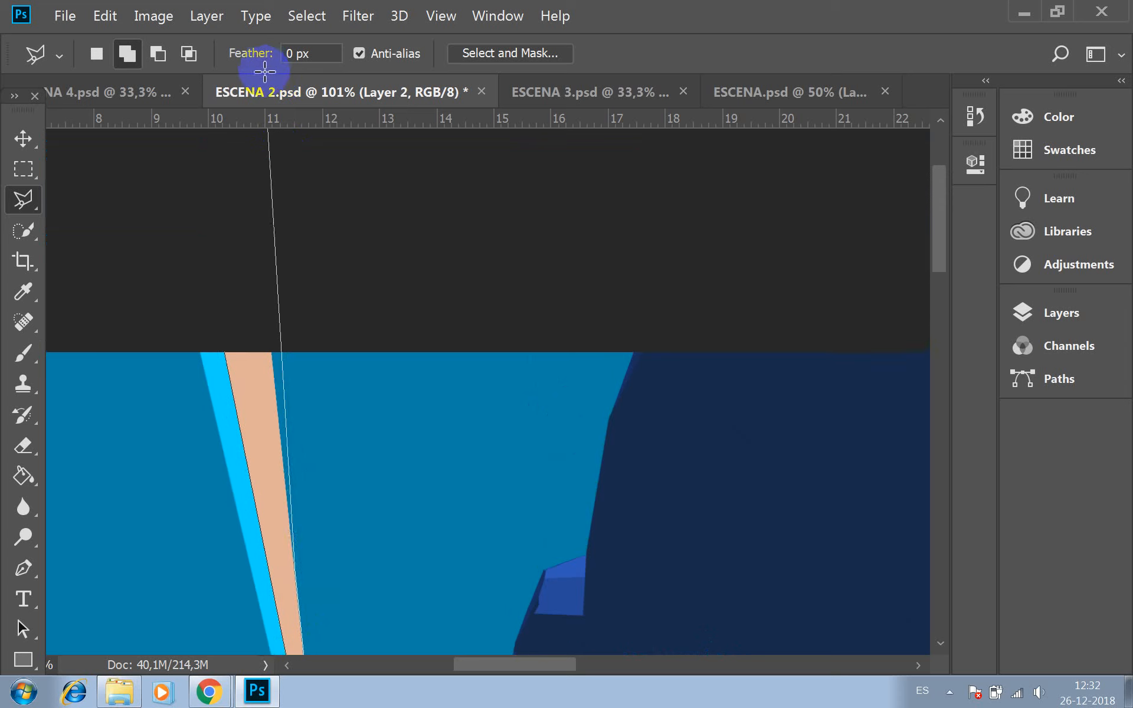
{"action": "left_click", "coordinate": [262, 305]}
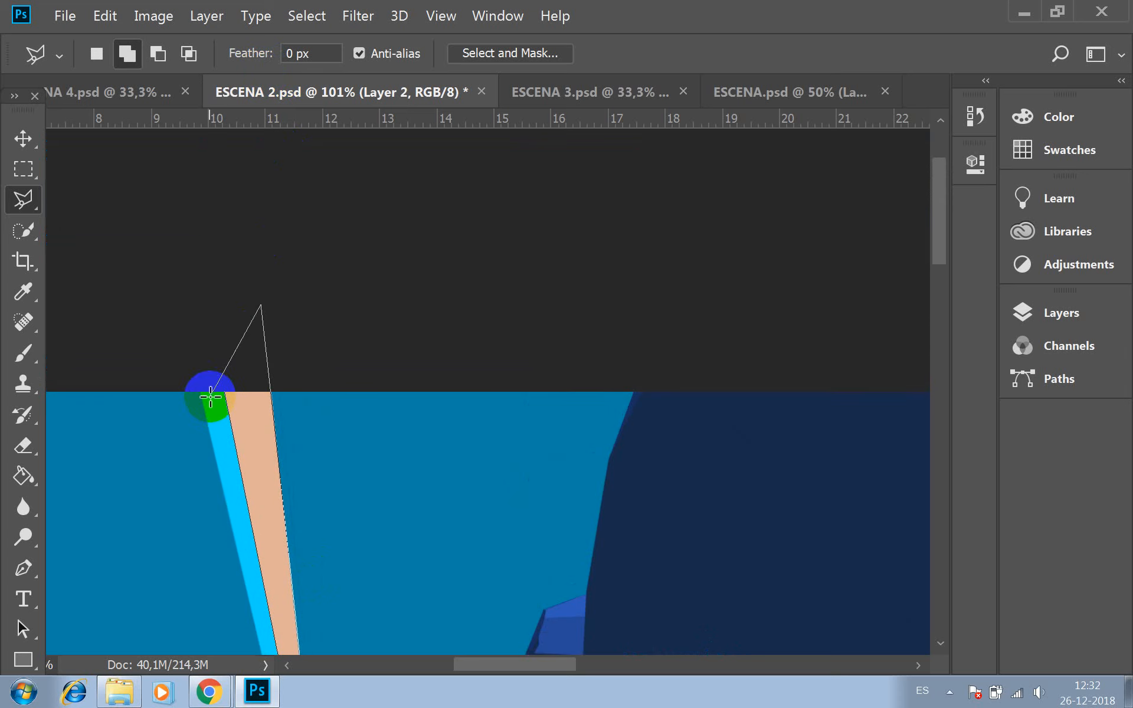
{"action": "left_click", "coordinate": [223, 391]}
Start outlining the mountain background from the canvas's upper edge, tracing down the tree foliage to the blue wall's upper corner
{"action": "key", "text": "space"}
{"action": "left_click_drag", "start_coordinate": [509, 333], "coordinate": [147, 183]}
{"action": "mouse_move", "coordinate": [644, 321]}
{"action": "left_mouse_down"}
{"action": "mouse_move", "coordinate": [614, 402]}
{"action": "mouse_move", "coordinate": [582, 415]}
{"action": "left_mouse_up"}
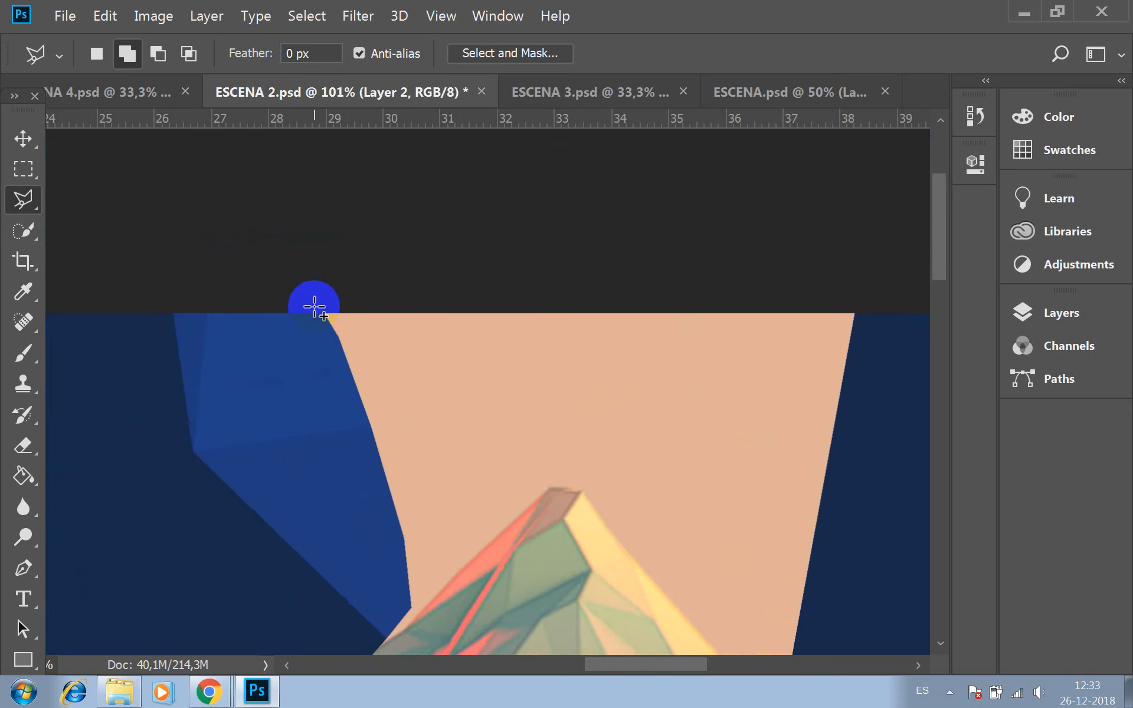
{"action": "left_click", "coordinate": [323, 313]}
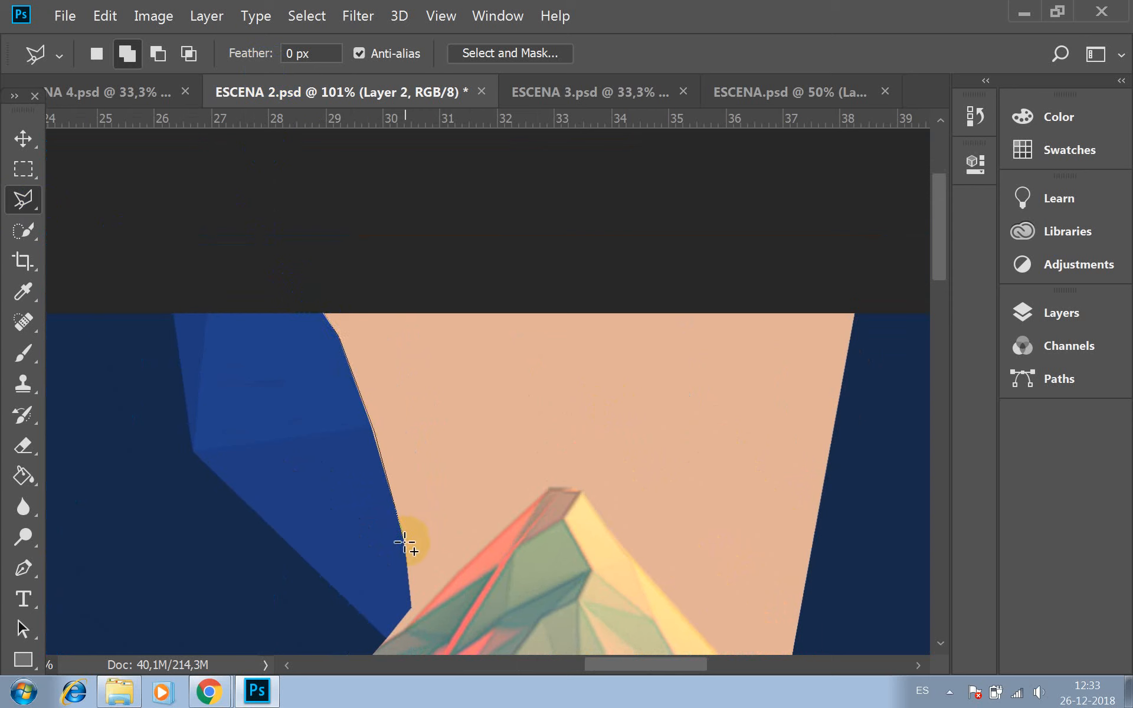
{"action": "left_click", "coordinate": [374, 653]}
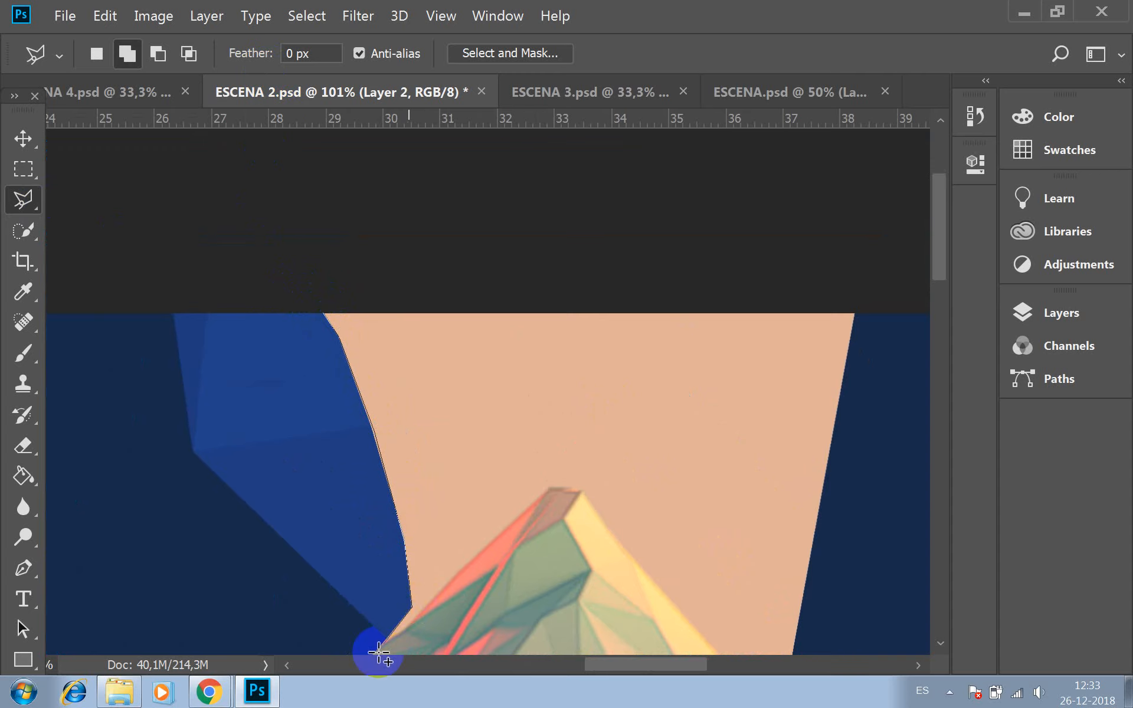
{"action": "left_click_drag", "start_coordinate": [397, 597], "coordinate": [632, 71]}
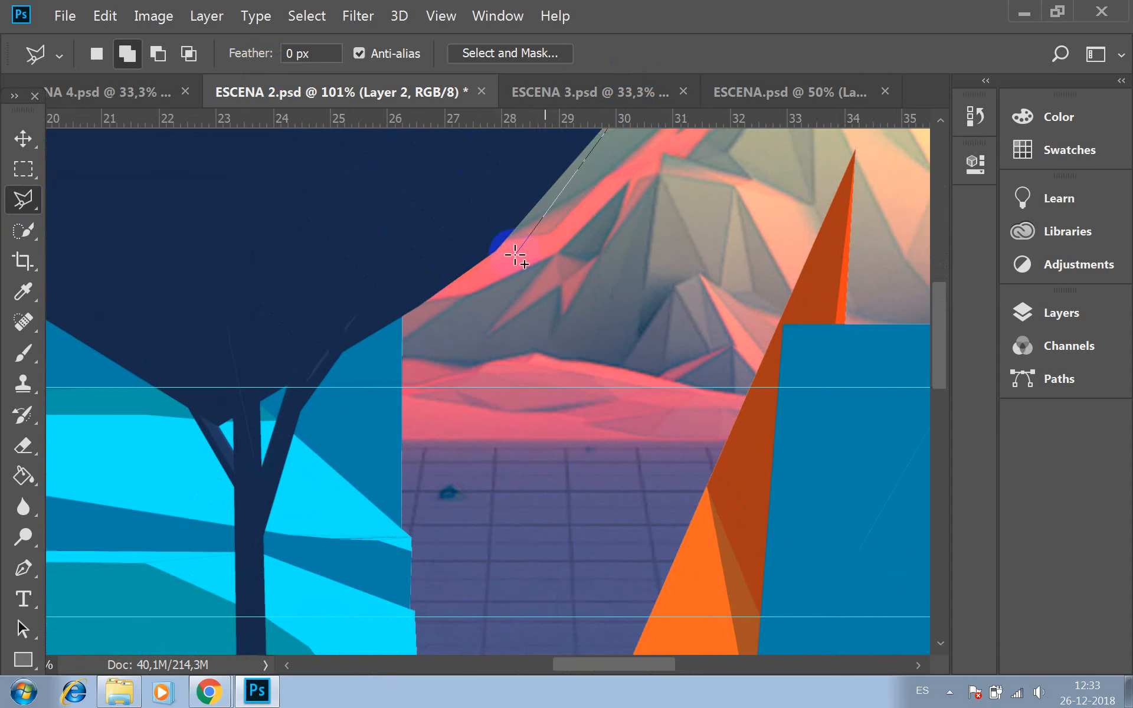
{"action": "left_click", "coordinate": [494, 256]}
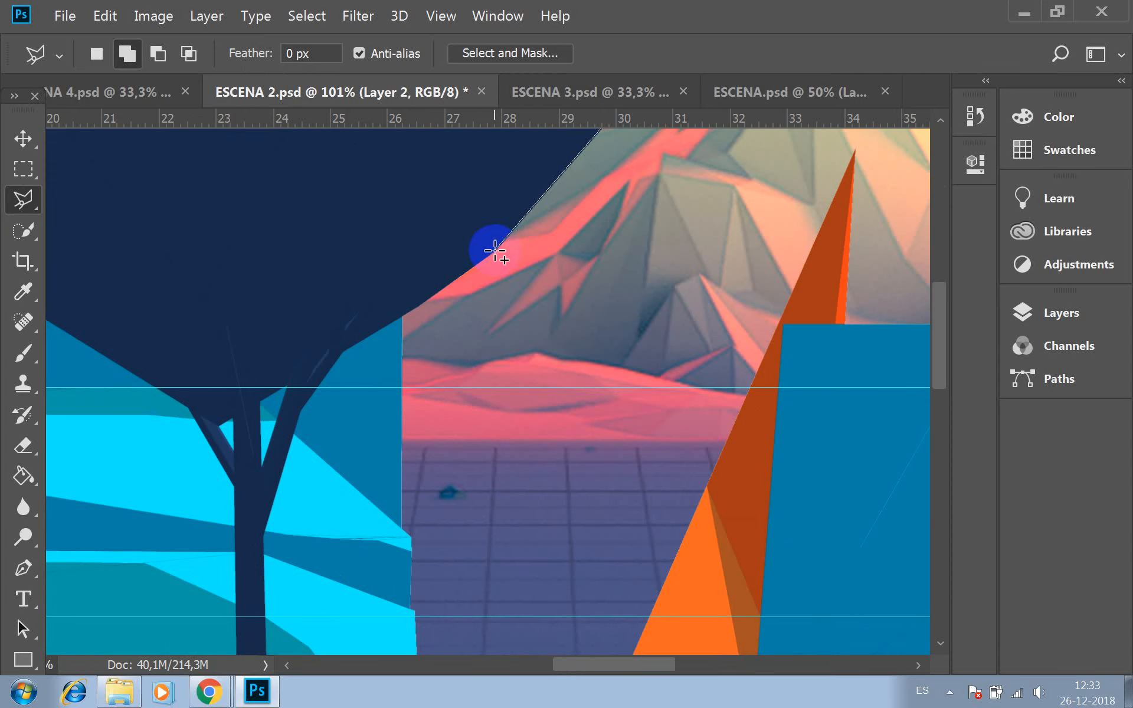
{"action": "left_click", "coordinate": [421, 302]}
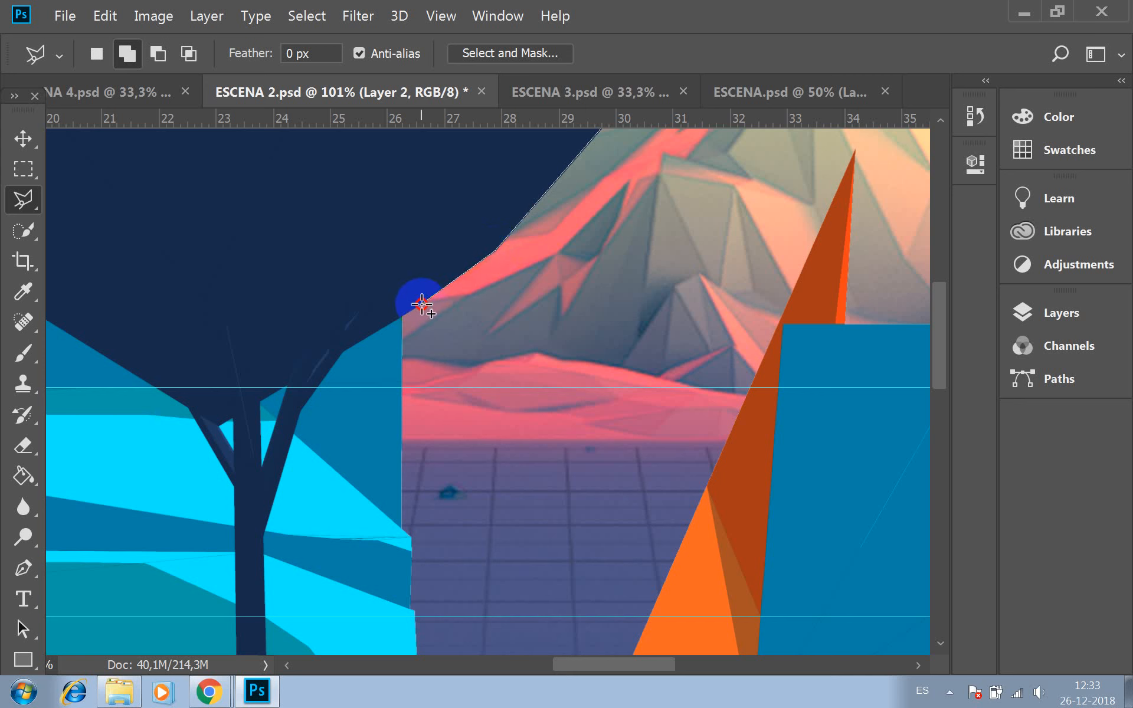
{"action": "left_click", "coordinate": [406, 317]}
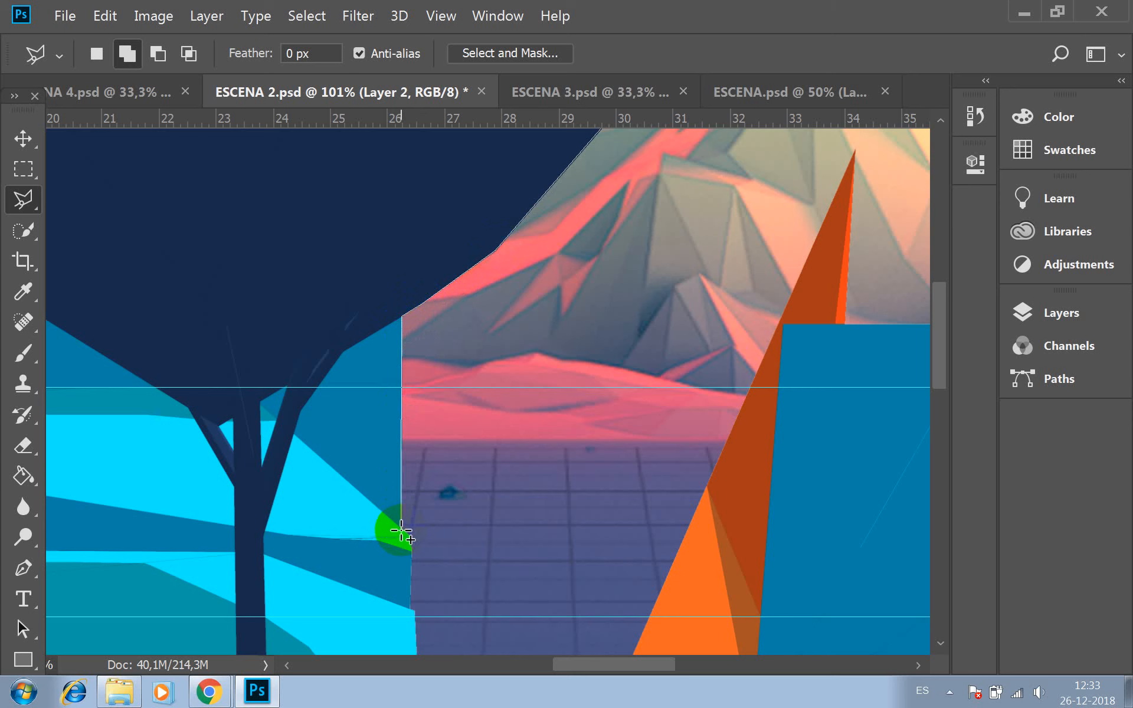
Continue the outline down the blue and cyan cliff edge and across the ground to the base of the orange rock
{"action": "left_click", "coordinate": [409, 538]}
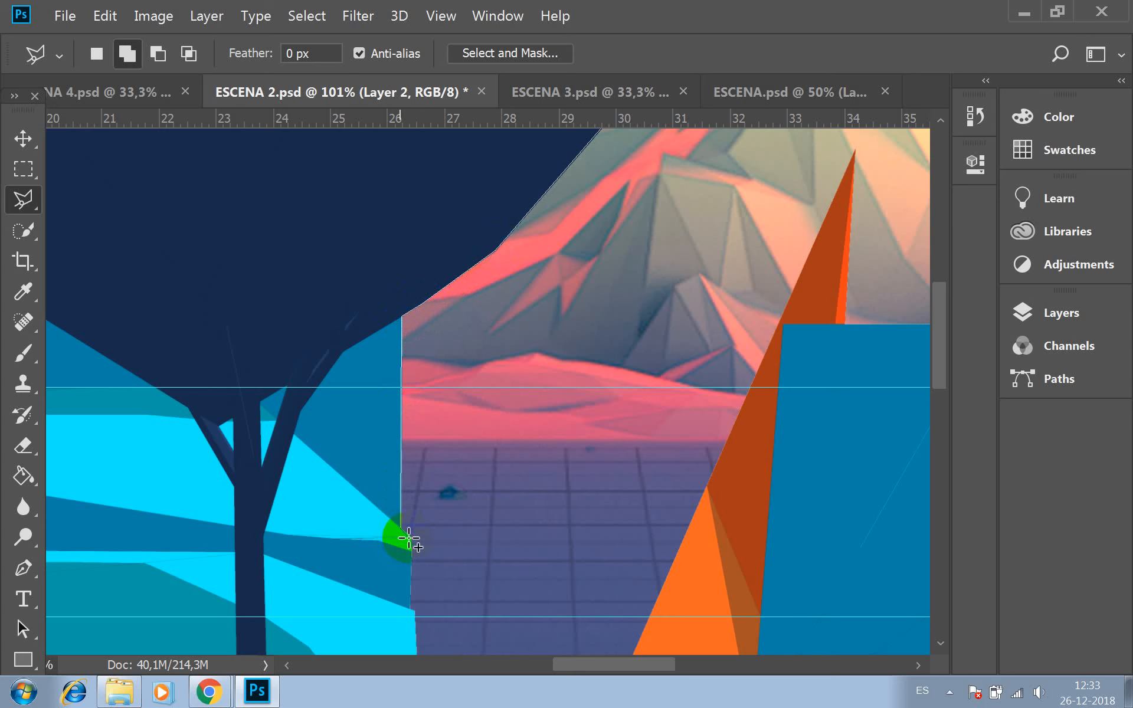
{"action": "left_click", "coordinate": [411, 614]}
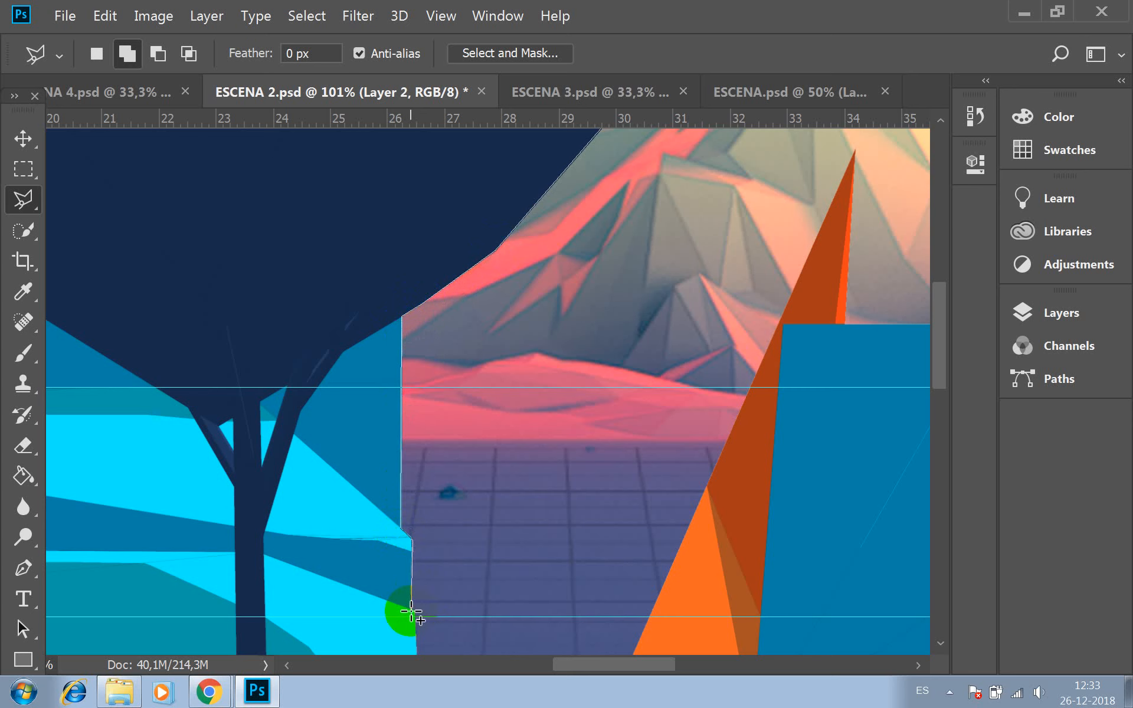
{"action": "mouse_move", "coordinate": [435, 618]}
{"action": "left_mouse_down"}
{"action": "mouse_move", "coordinate": [435, 311]}
{"action": "mouse_move", "coordinate": [455, 190]}
{"action": "left_mouse_up"}
{"action": "left_click", "coordinate": [437, 345]}
{"action": "left_click", "coordinate": [439, 433]}
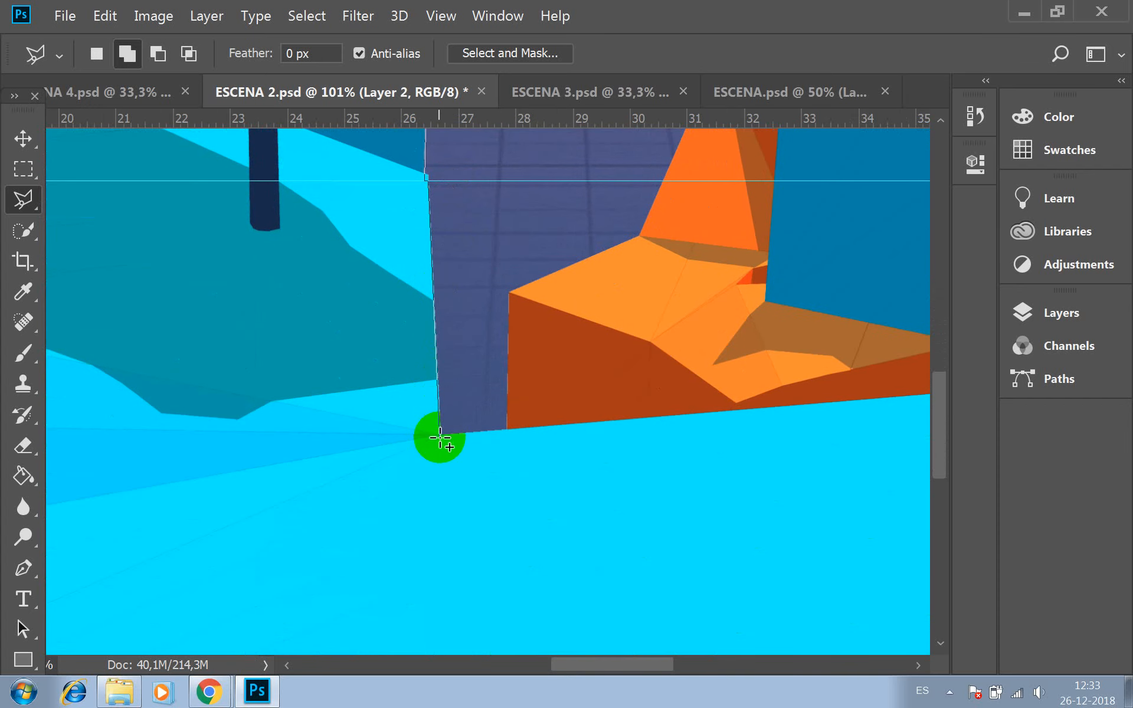
{"action": "left_click", "coordinate": [465, 433]}
{"action": "left_click", "coordinate": [506, 430]}
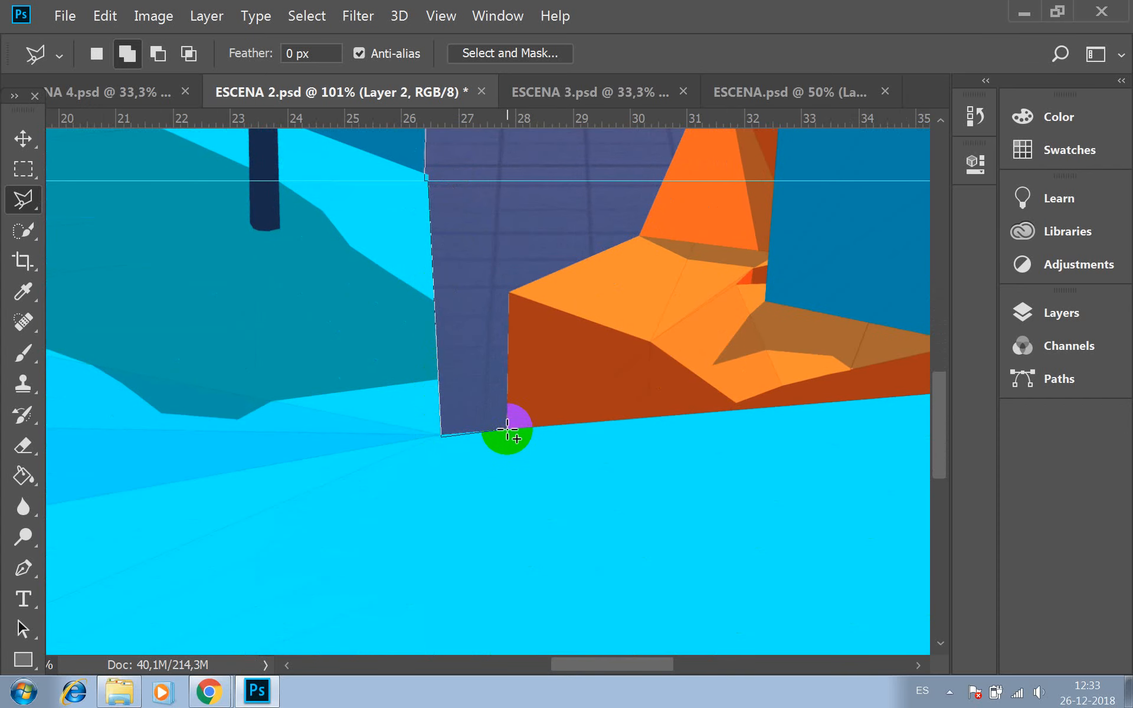
Trace the outline up the orange rock's side, along its upper face and up the sloping edge to the spire's tip
{"action": "left_click", "coordinate": [517, 292]}
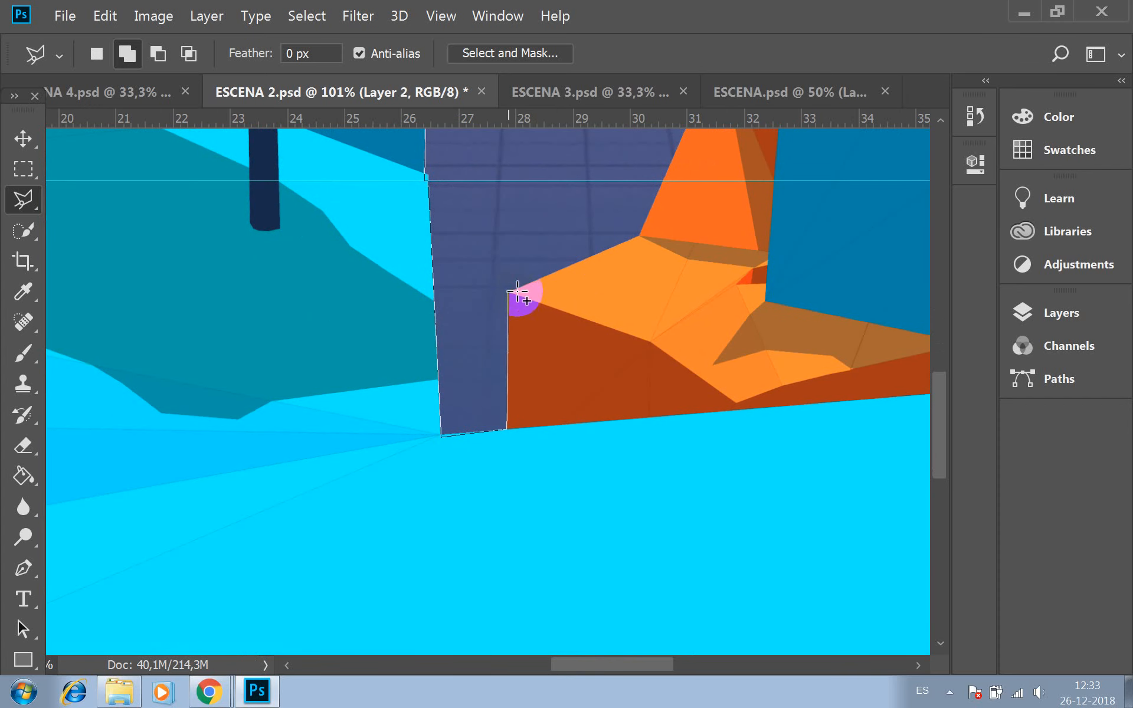
{"action": "left_click", "coordinate": [639, 234]}
{"action": "left_click", "coordinate": [642, 227]}
{"action": "mouse_move", "coordinate": [738, 81]}
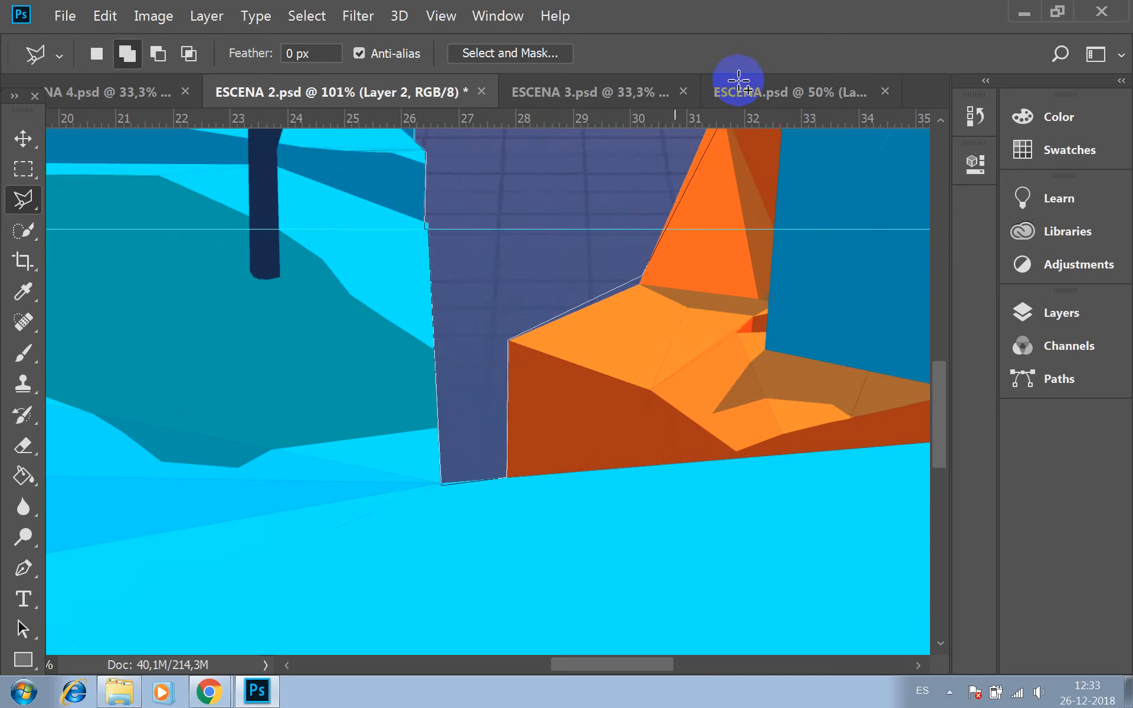
{"action": "left_click", "coordinate": [720, 461]}
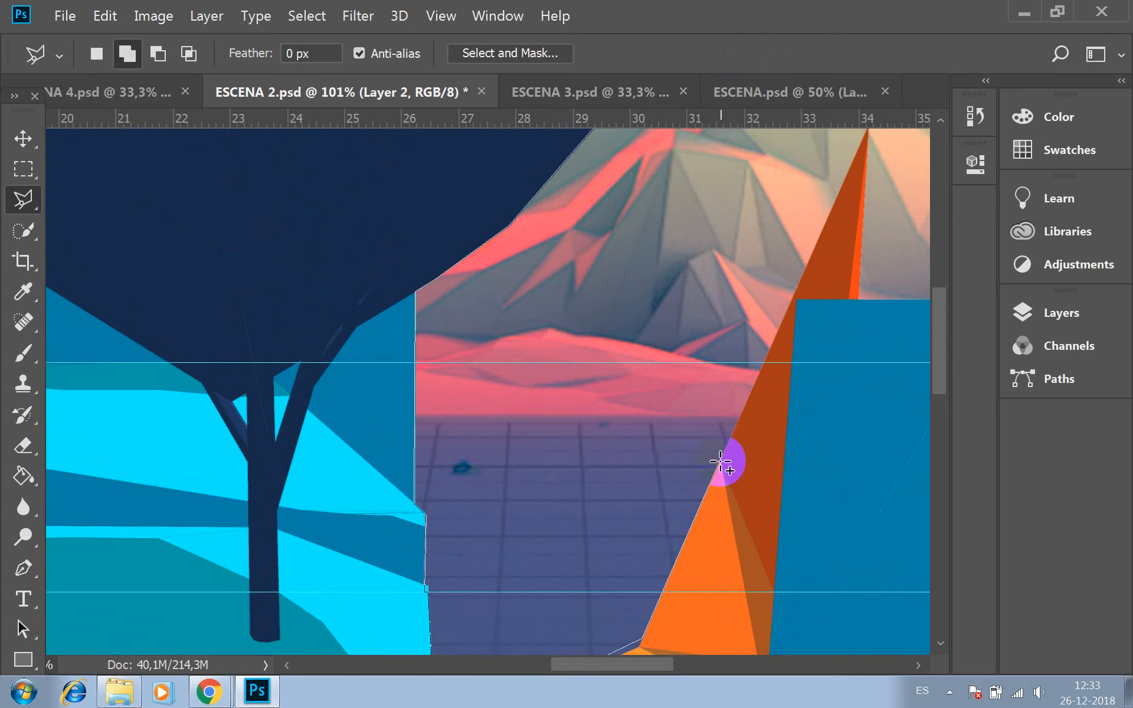
{"action": "mouse_move", "coordinate": [852, 113]}
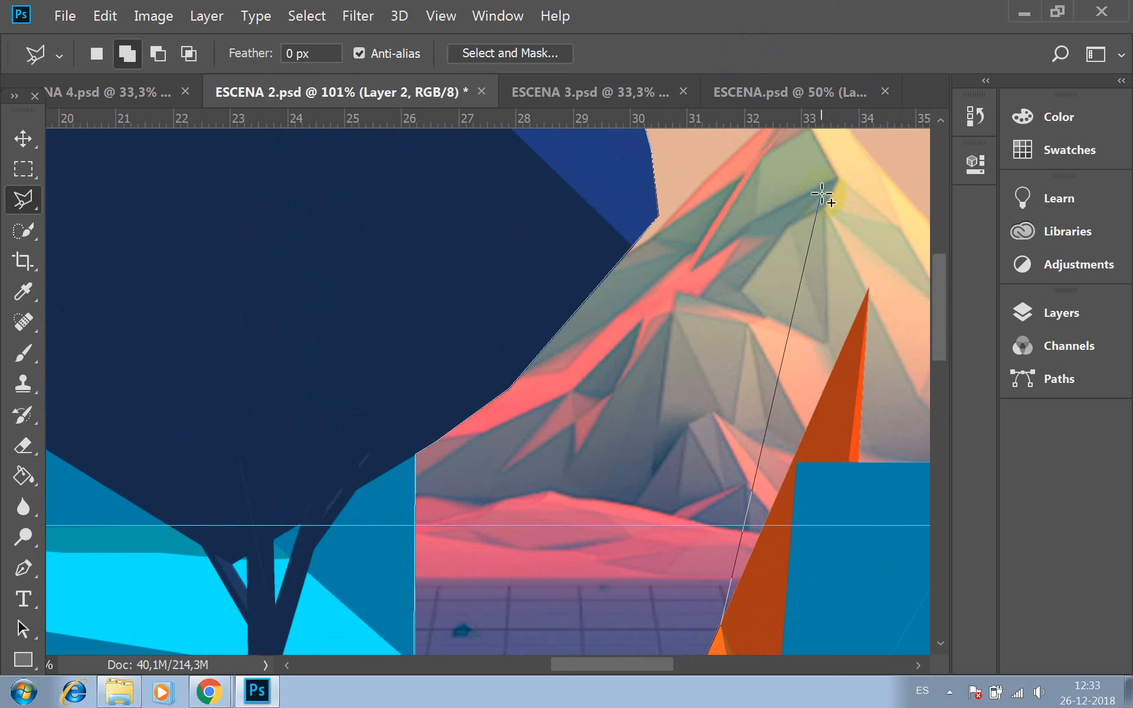
{"action": "left_click", "coordinate": [869, 292]}
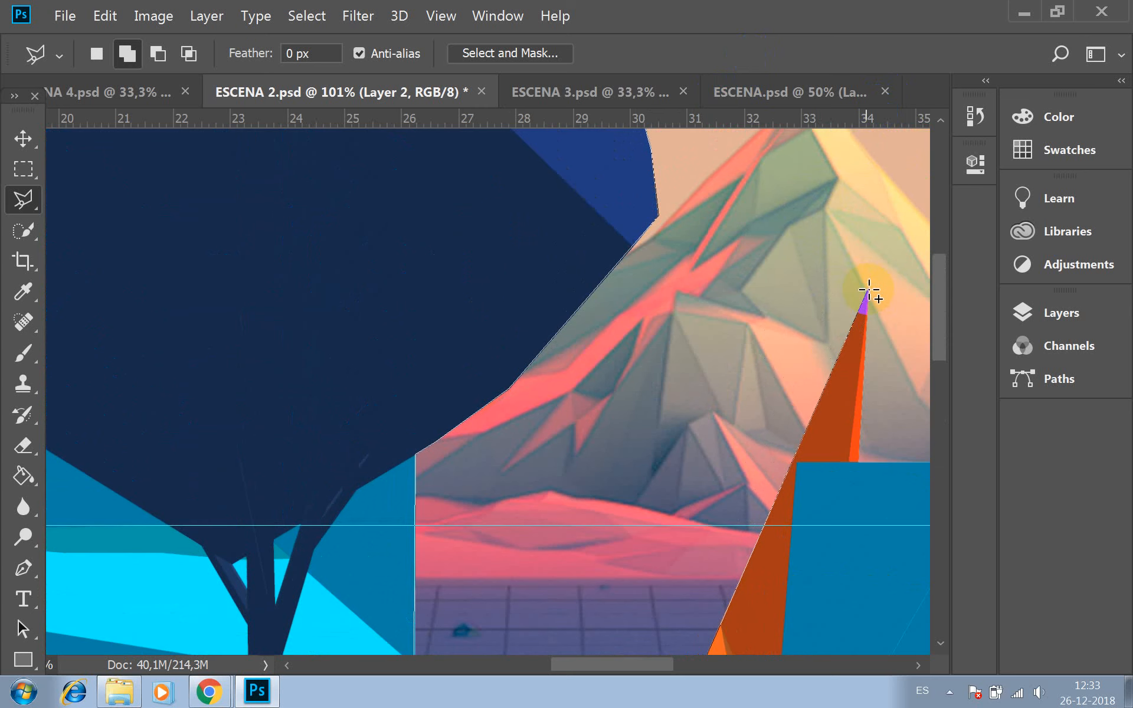
Trace down the spire, along the blue block and up the dark trunk past the canvas edge, closing the outline at its start
{"action": "left_click", "coordinate": [860, 462]}
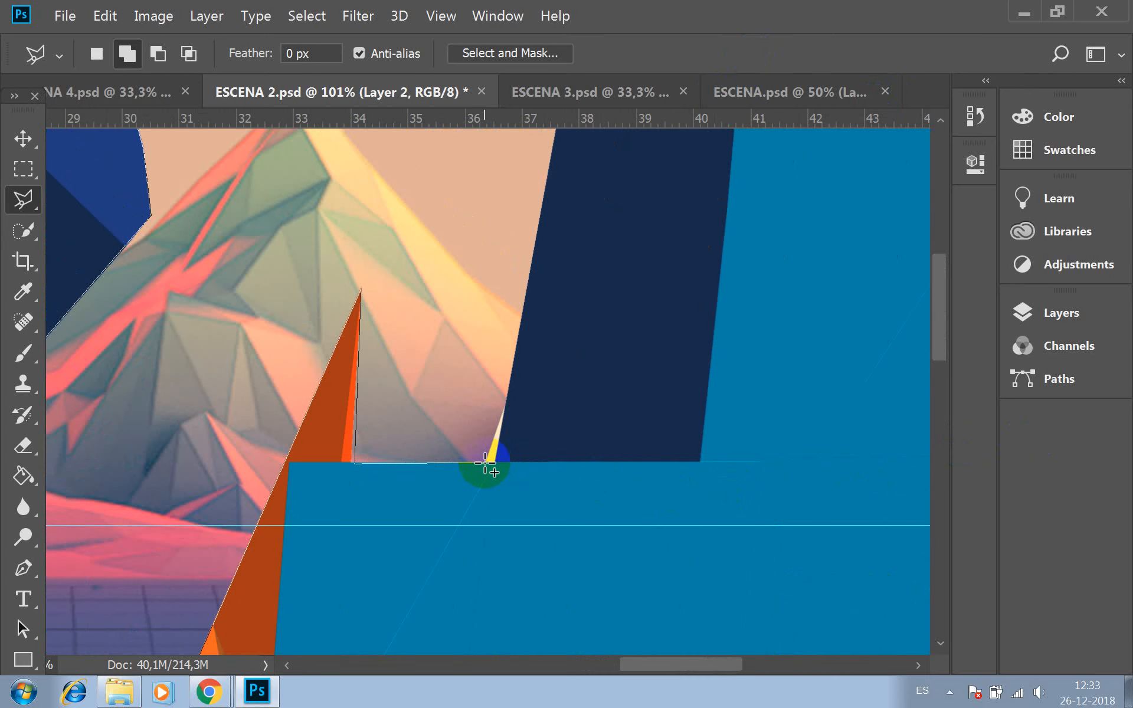
{"action": "left_click", "coordinate": [508, 408]}
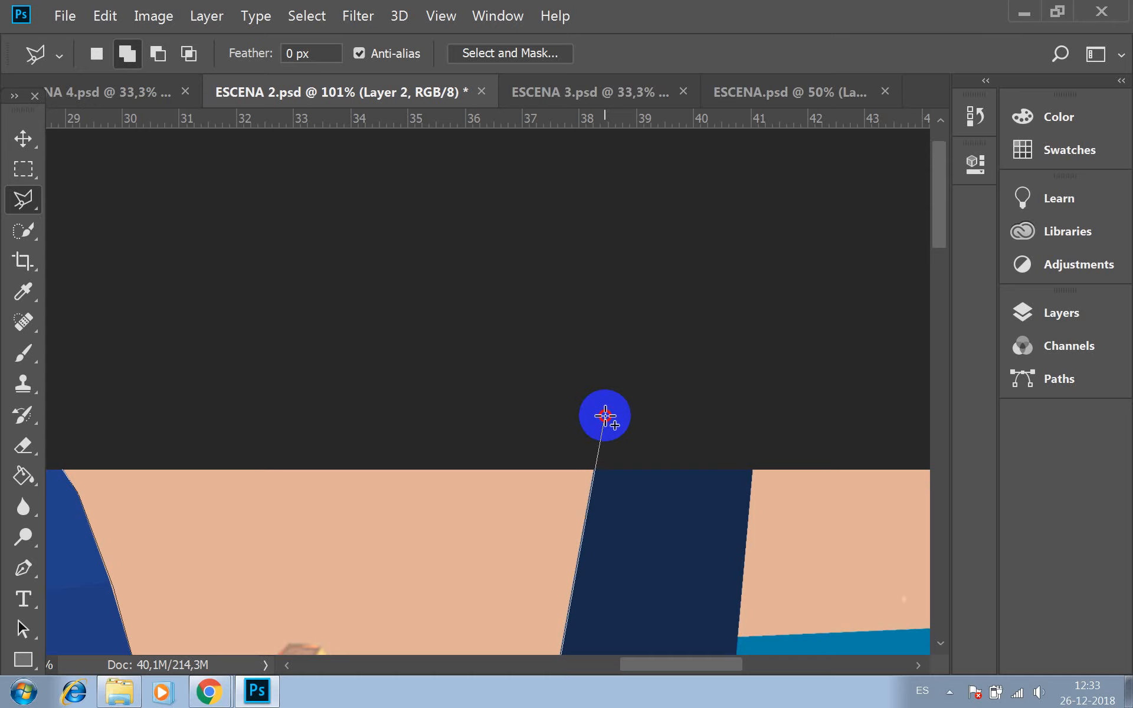
{"action": "left_click", "coordinate": [605, 416]}
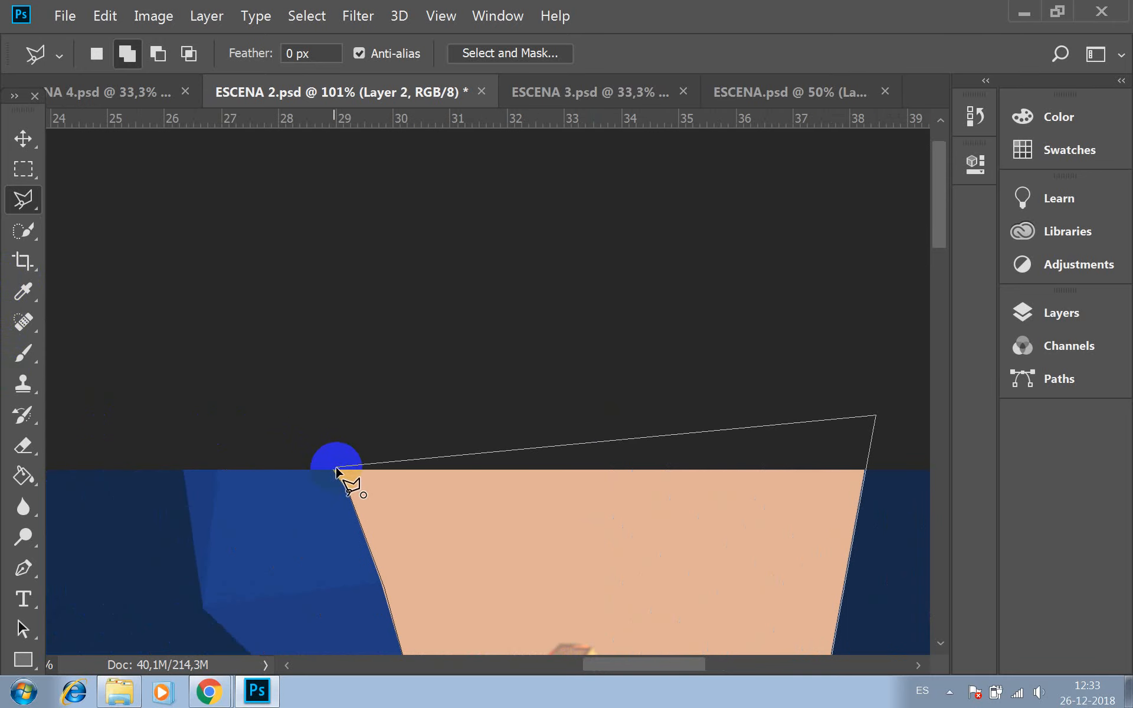
{"action": "left_click", "coordinate": [332, 470]}
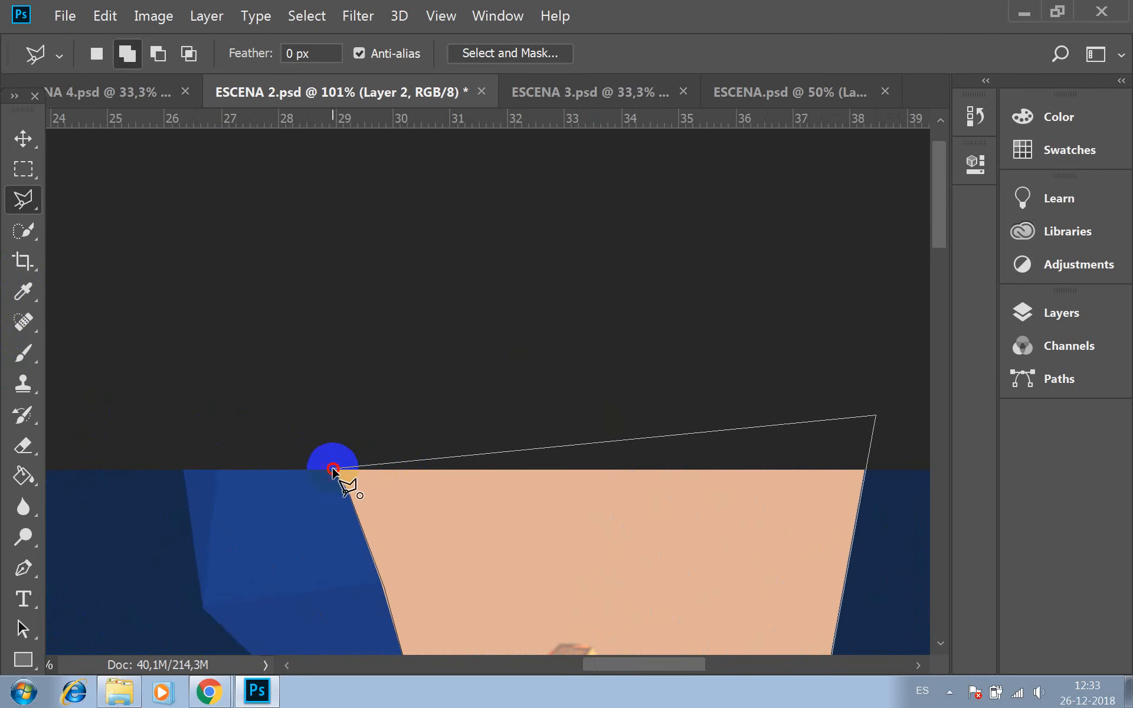
Add the missed sliver of purple floor along the orange rock's upper edge to the selection
{"action": "key", "text": "space"}
{"action": "mouse_move", "coordinate": [401, 497]}
{"action": "left_mouse_down"}
{"action": "mouse_move", "coordinate": [407, 149]}
{"action": "mouse_move", "coordinate": [430, 5]}
{"action": "left_mouse_up"}
{"action": "mouse_move", "coordinate": [489, 534]}
{"action": "left_mouse_down"}
{"action": "mouse_move", "coordinate": [511, 392]}
{"action": "mouse_move", "coordinate": [531, 354]}
{"action": "left_mouse_up"}
{"action": "mouse_move", "coordinate": [534, 527]}
{"action": "left_mouse_down"}
{"action": "mouse_move", "coordinate": [482, 448]}
{"action": "mouse_move", "coordinate": [592, 229]}
{"action": "left_mouse_up"}
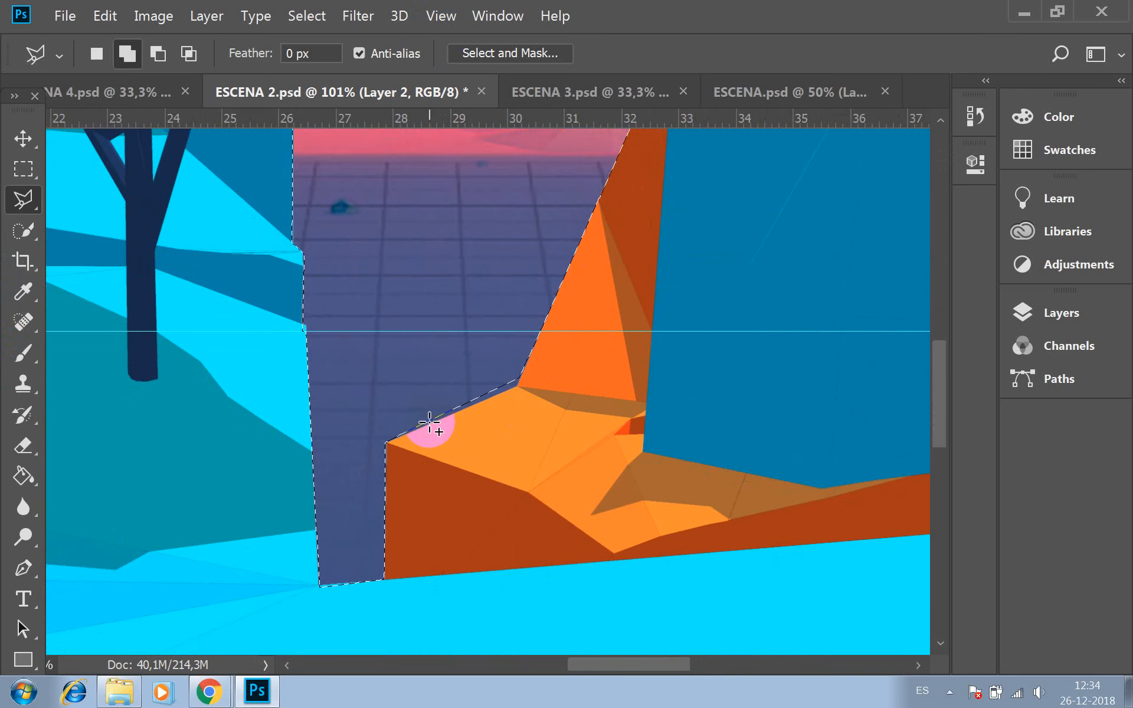
{"action": "left_click", "coordinate": [124, 66]}
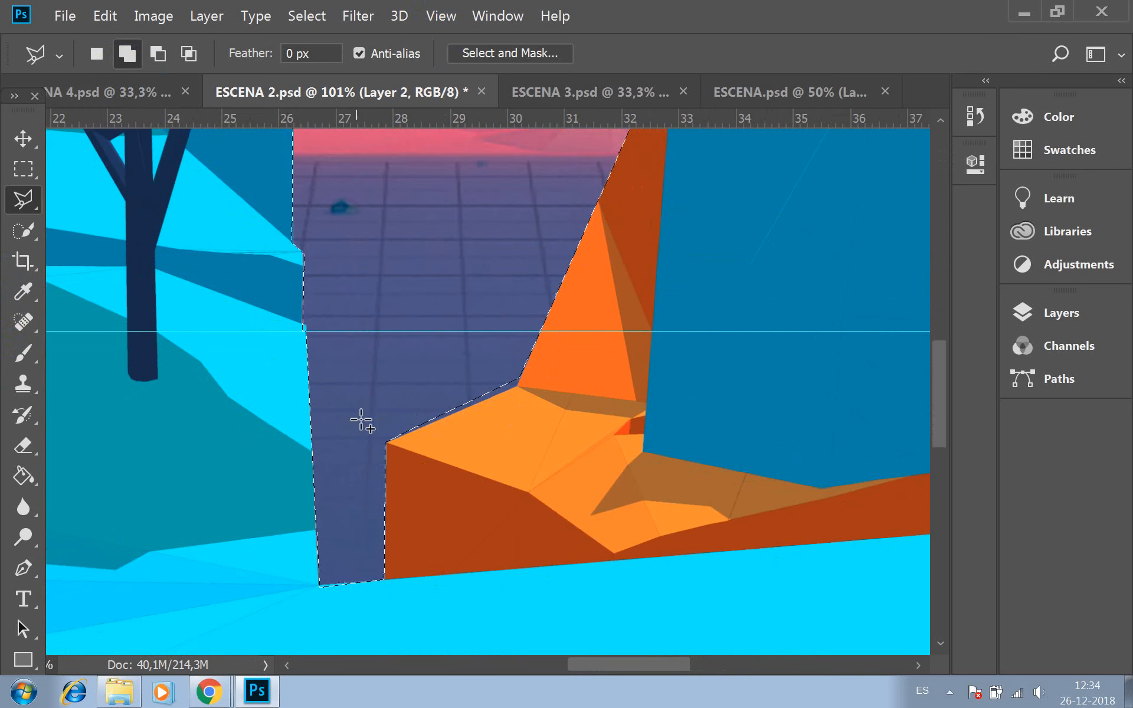
{"action": "left_click", "coordinate": [383, 444]}
{"action": "left_click", "coordinate": [519, 387]}
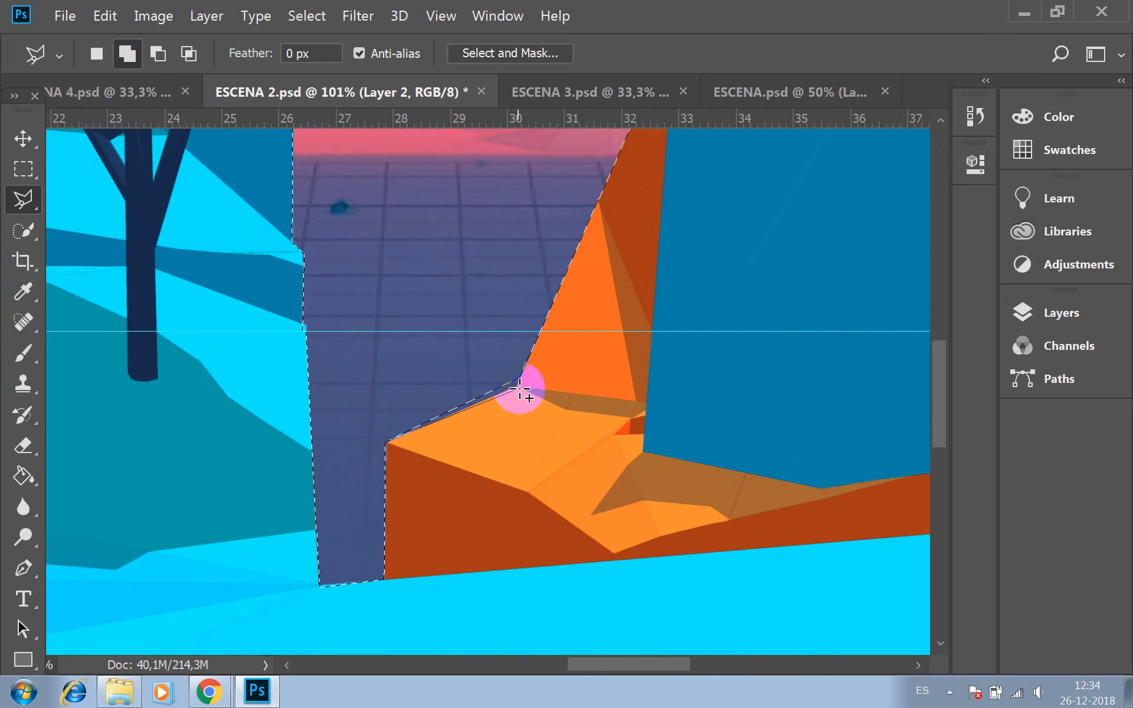
{"action": "left_click", "coordinate": [528, 333]}
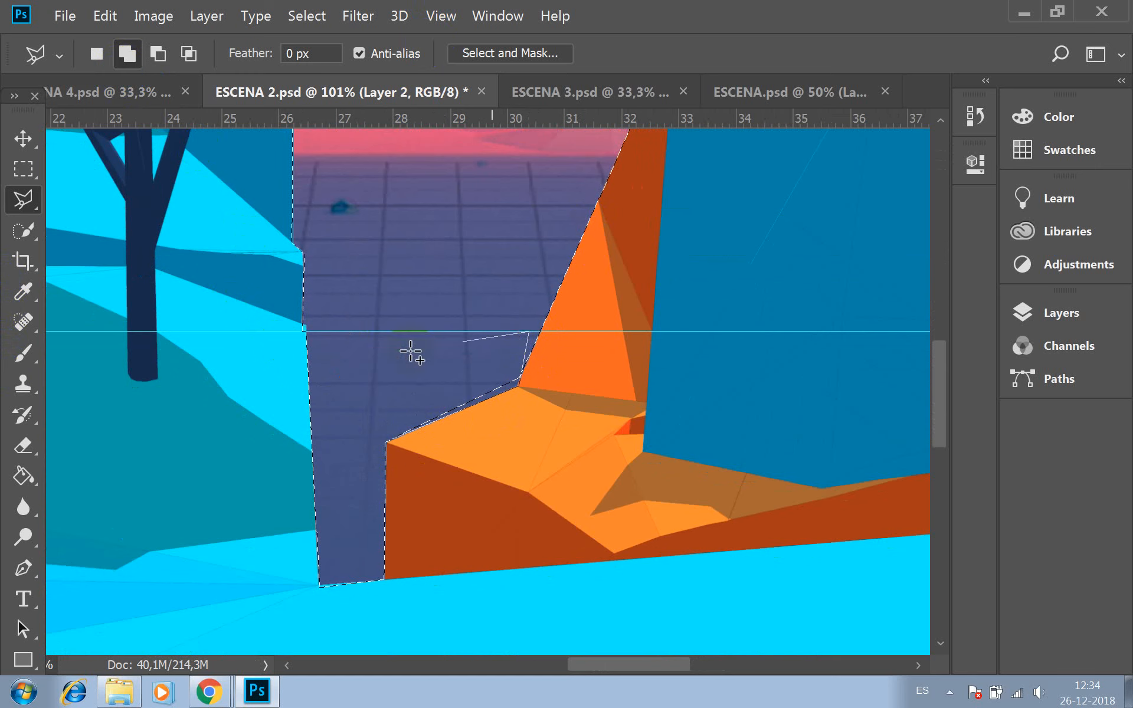
{"action": "left_click", "coordinate": [341, 385]}
{"action": "left_click", "coordinate": [363, 455]}
{"action": "left_click", "coordinate": [391, 442]}
{"action": "left_click", "coordinate": [391, 443]}
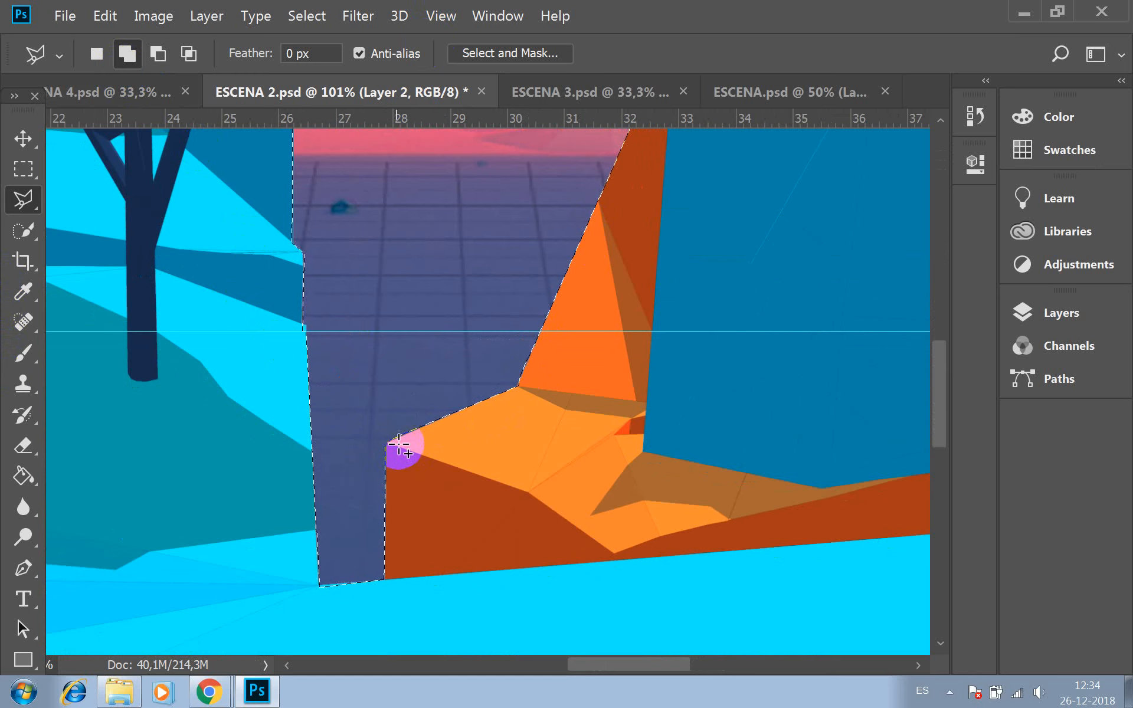
Add the peach sky patch between the two dark trunks near the canvas's right end to the selection, closing the outline above the canvas
{"action": "key", "text": "space"}
{"action": "left_click_drag", "start_coordinate": [729, 287], "coordinate": [195, 425]}
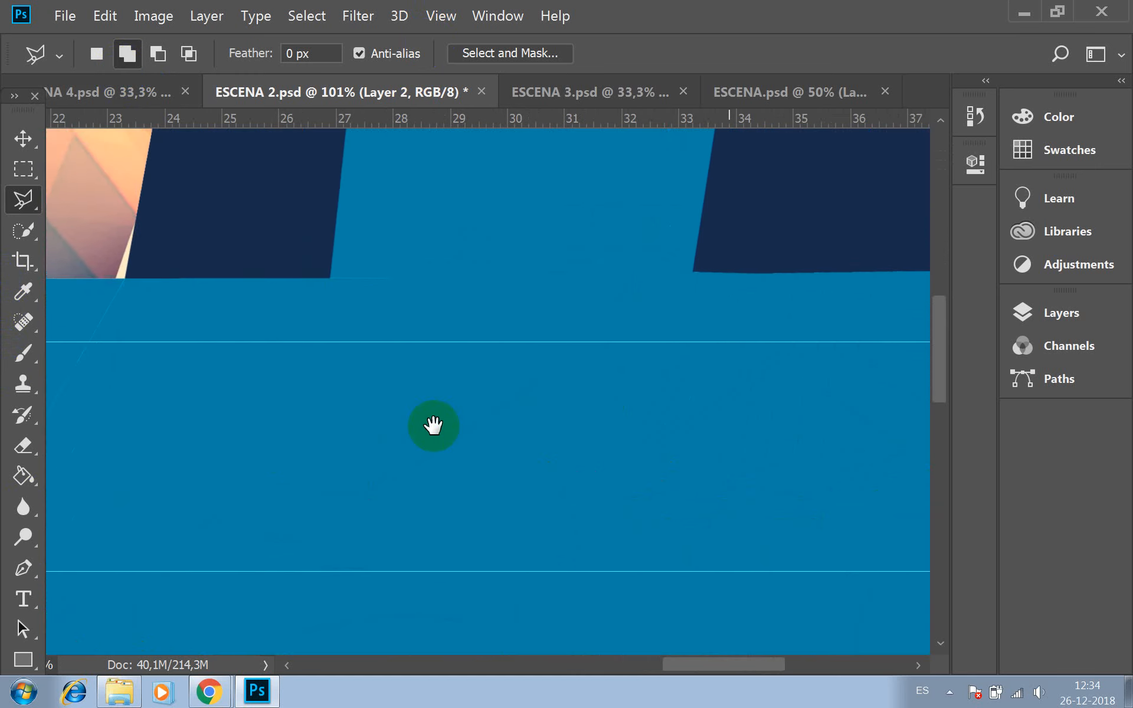
{"action": "left_click_drag", "start_coordinate": [378, 414], "coordinate": [349, 645]}
{"action": "left_click_drag", "start_coordinate": [442, 342], "coordinate": [476, 582]}
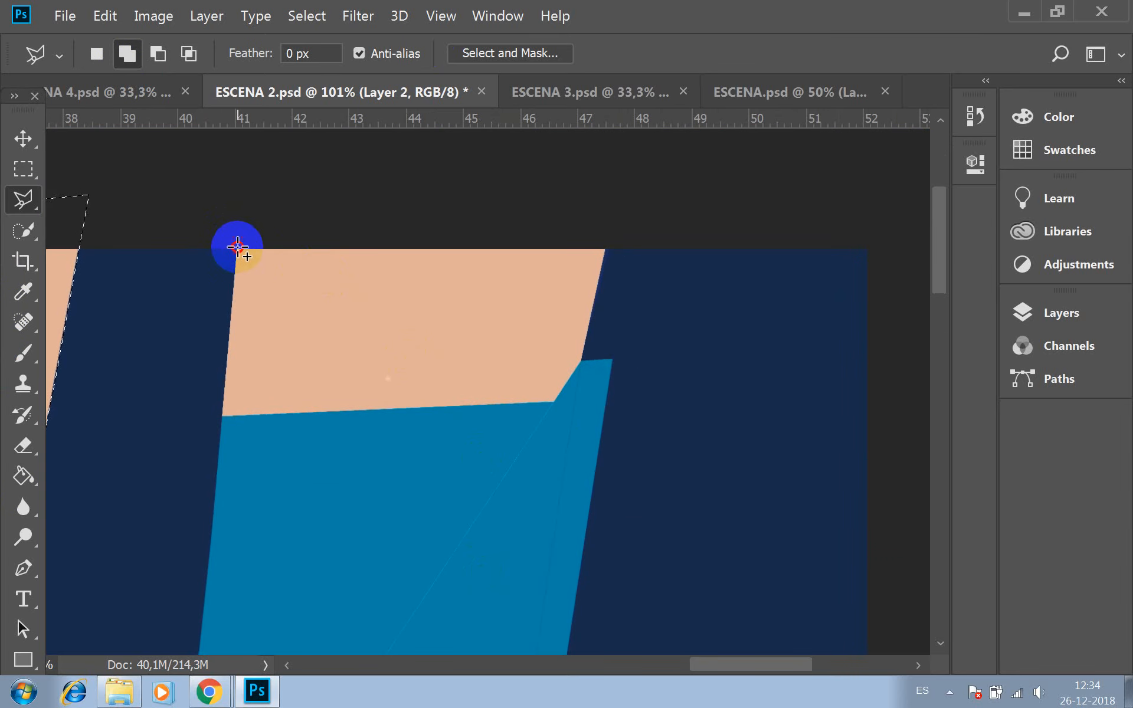
{"action": "left_click", "coordinate": [238, 247]}
{"action": "left_click", "coordinate": [227, 417]}
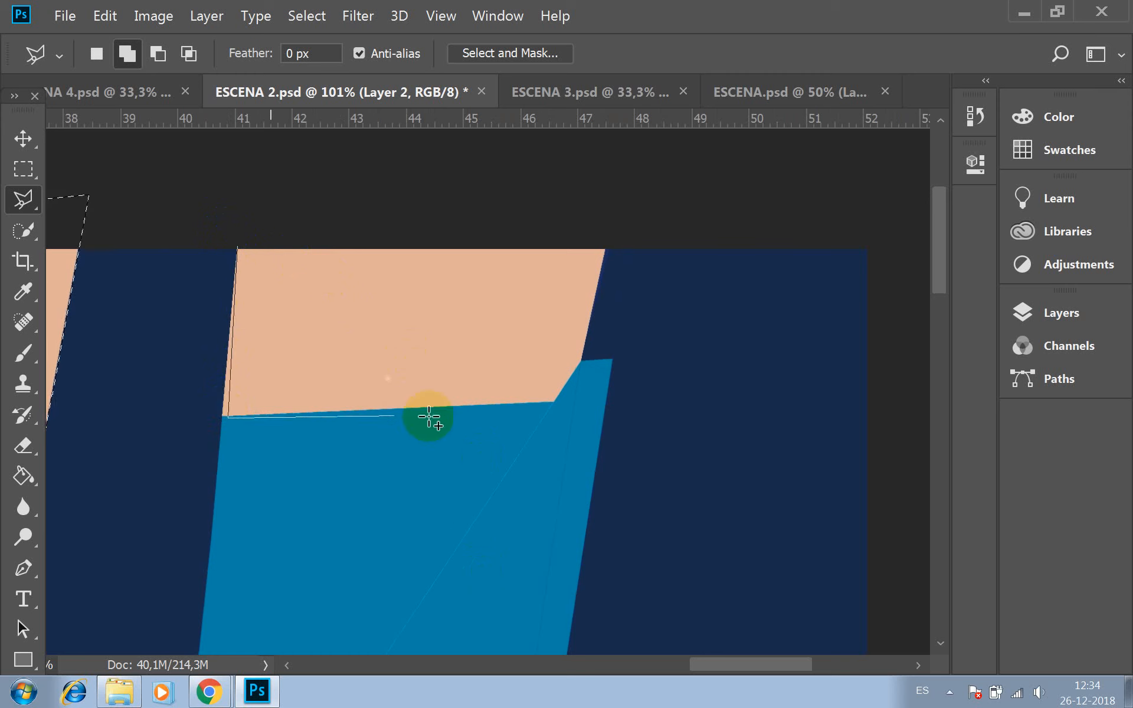
{"action": "left_click", "coordinate": [557, 396]}
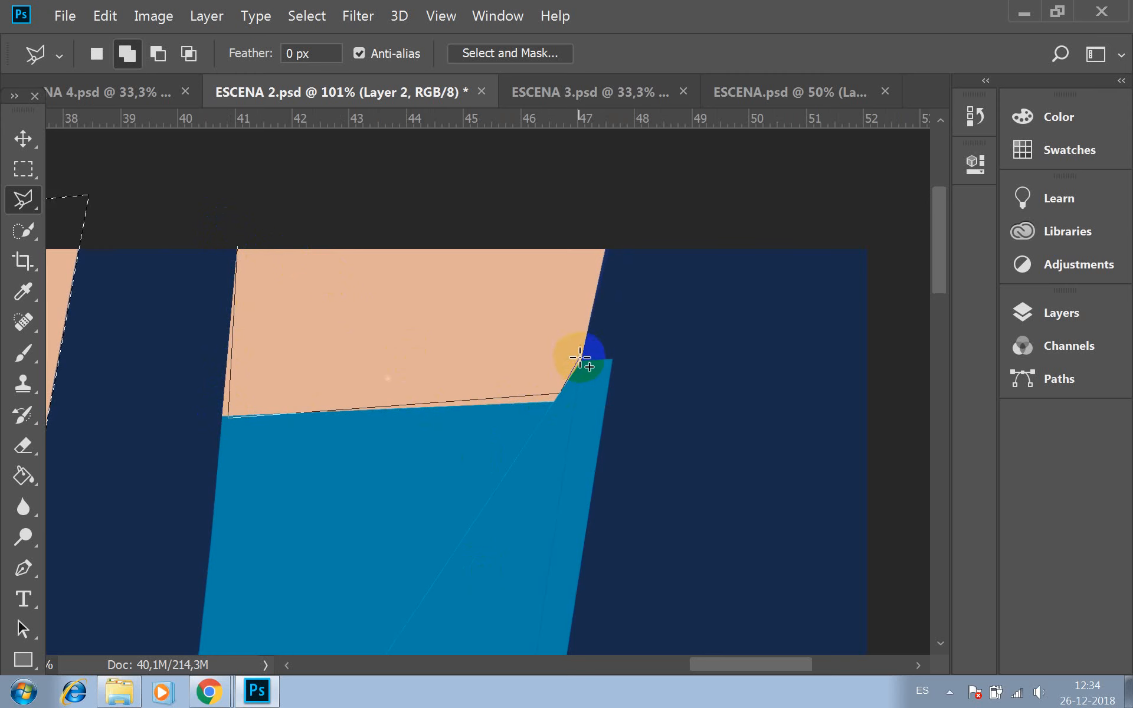
{"action": "left_click", "coordinate": [583, 359]}
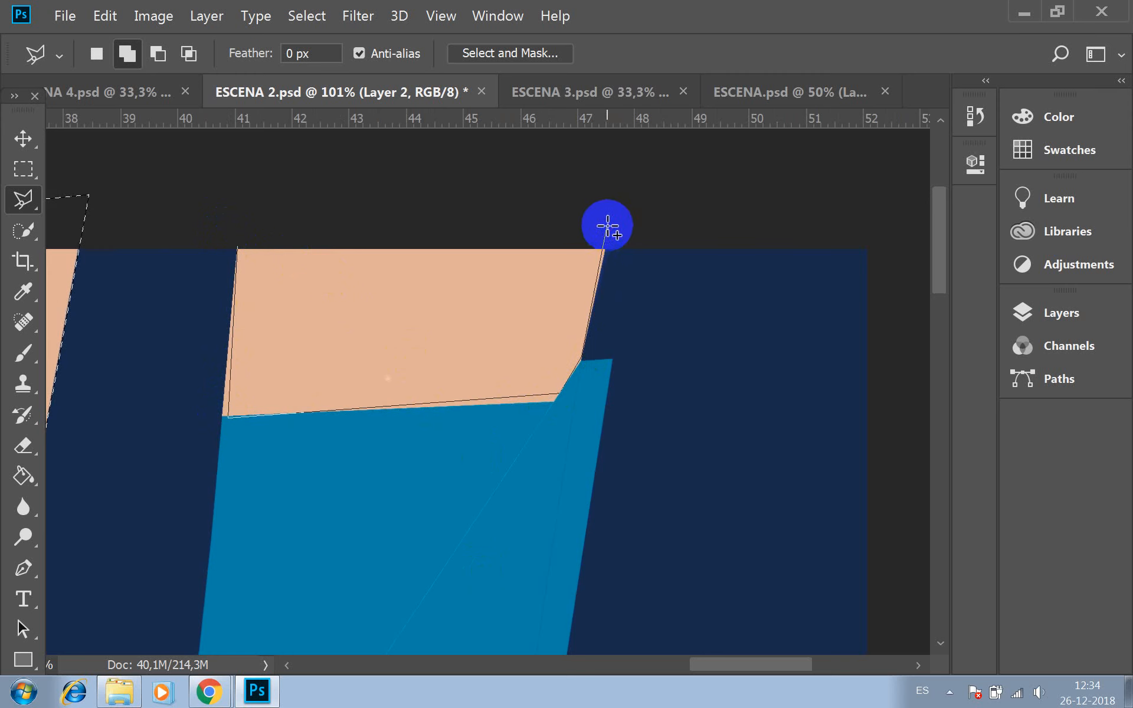
{"action": "left_click", "coordinate": [609, 222]}
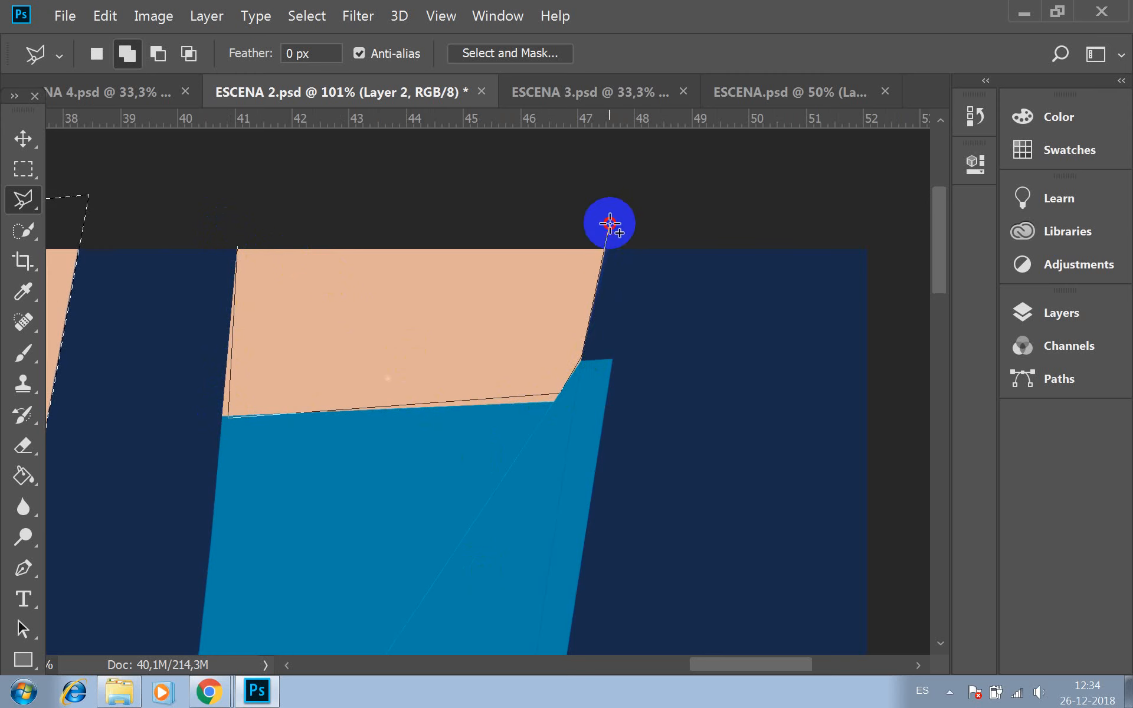
{"action": "left_click", "coordinate": [239, 248]}
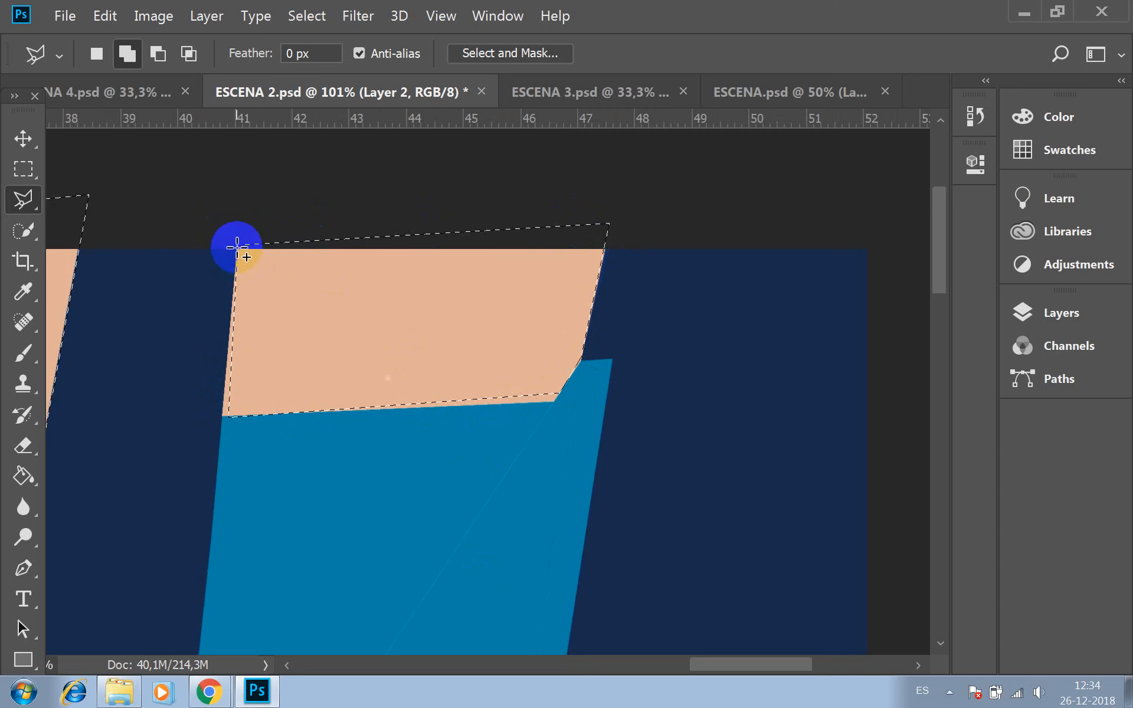
Add the missed slivers along the sky patch's left and lower edges to the selection
{"action": "left_click", "coordinate": [223, 417]}
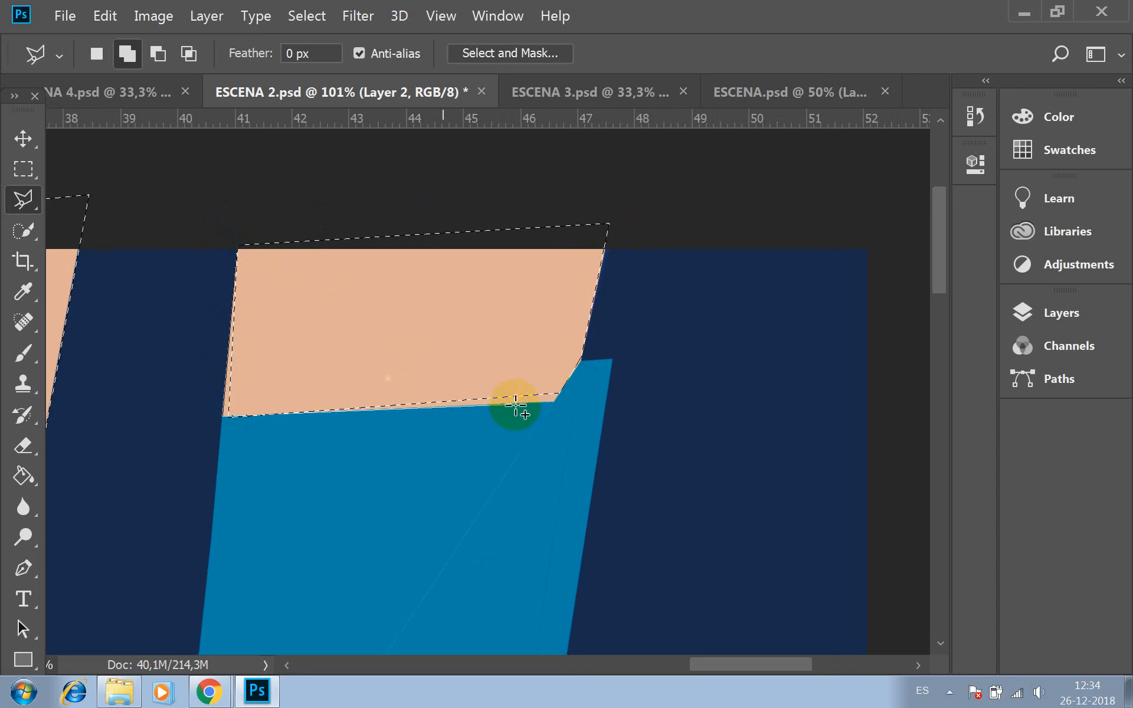
{"action": "left_click", "coordinate": [555, 399]}
{"action": "left_click", "coordinate": [583, 348]}
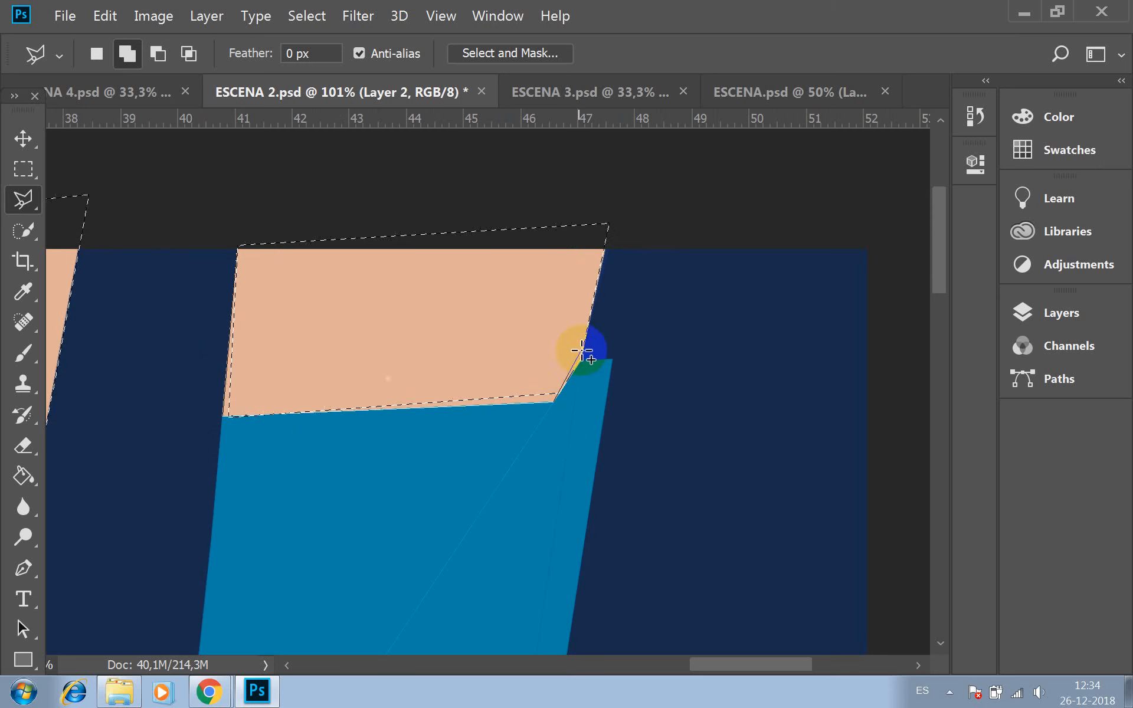
{"action": "left_click", "coordinate": [370, 208]}
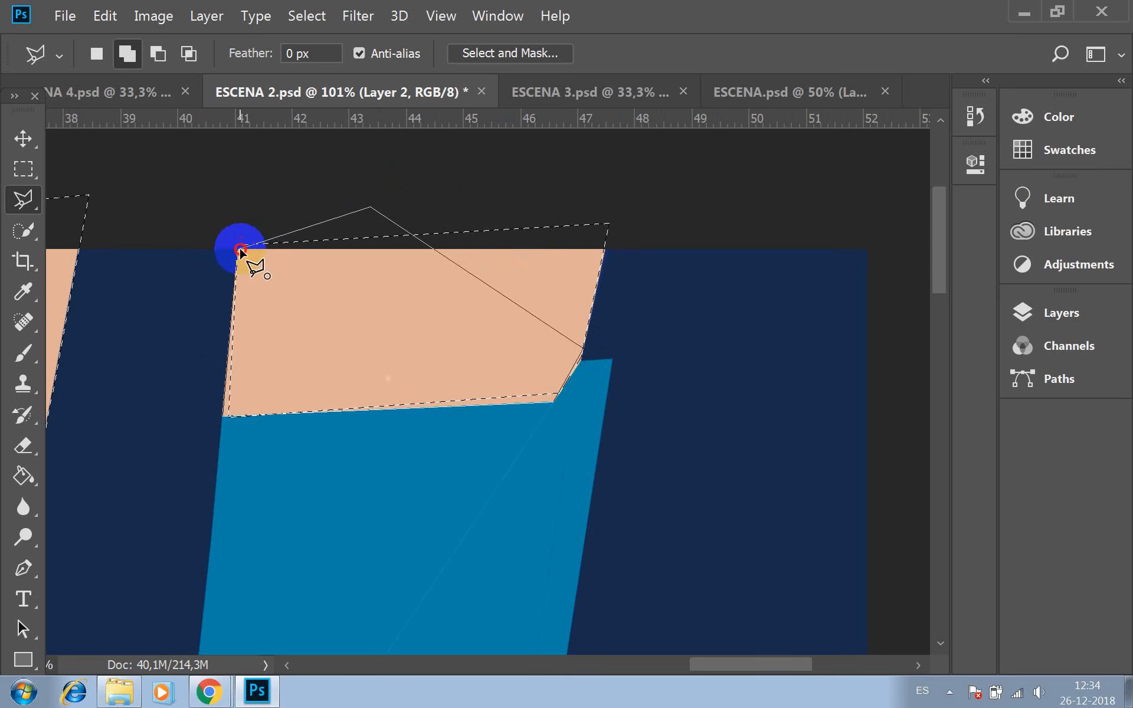
{"action": "left_click", "coordinate": [241, 248]}
{"action": "scroll", "coordinate": [283, 275], "scroll_direction": "up", "scroll_amount": 1}
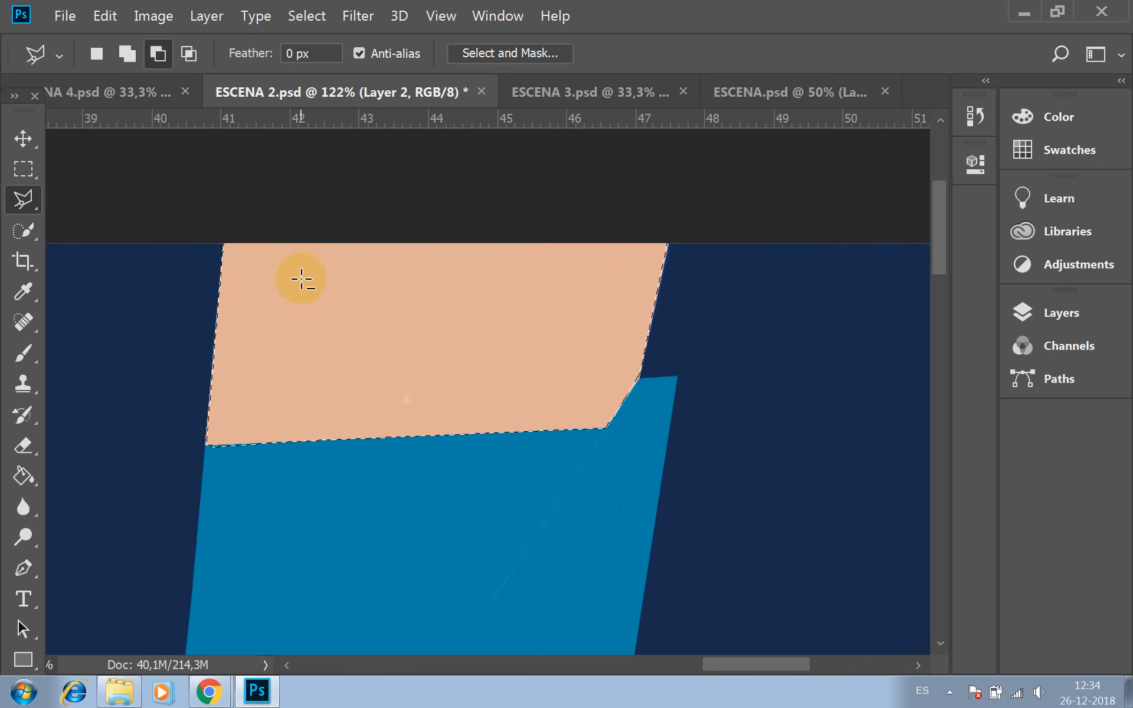
Save the completed mountain and sky selection as a new channel named CAMPO02
{"action": "scroll", "coordinate": [597, 324], "scroll_direction": "down", "scroll_amount": 6}
{"action": "scroll", "coordinate": [604, 309], "scroll_direction": "down", "scroll_amount": 2}
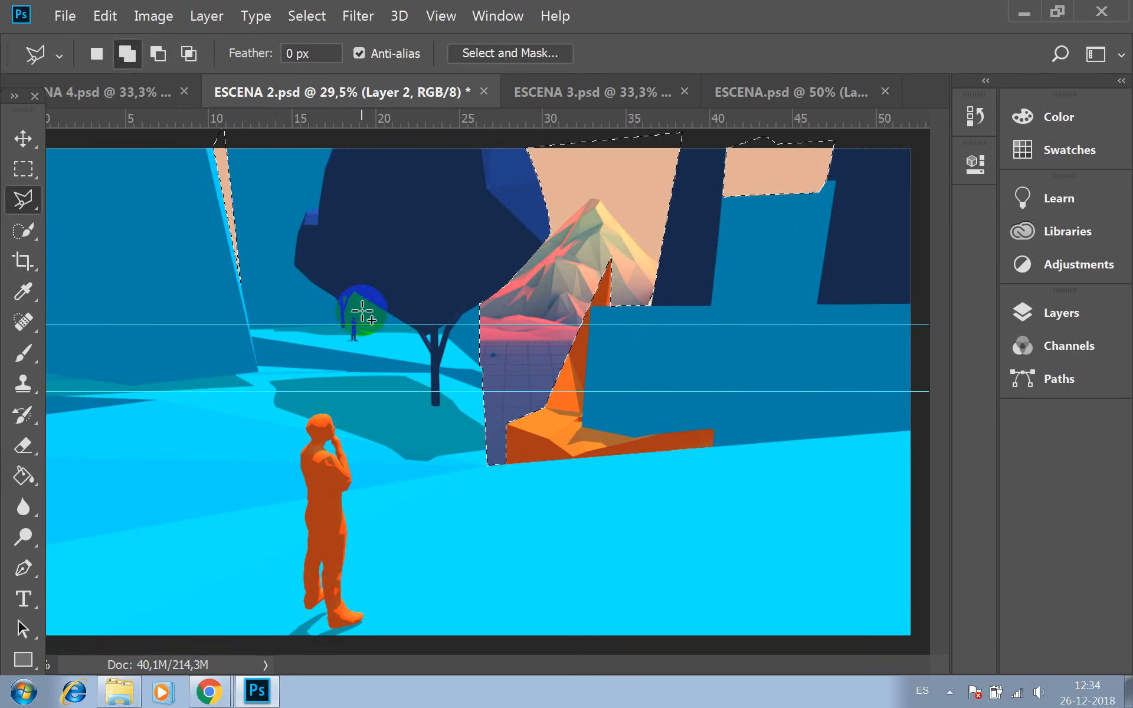
{"action": "left_click", "coordinate": [321, 21]}
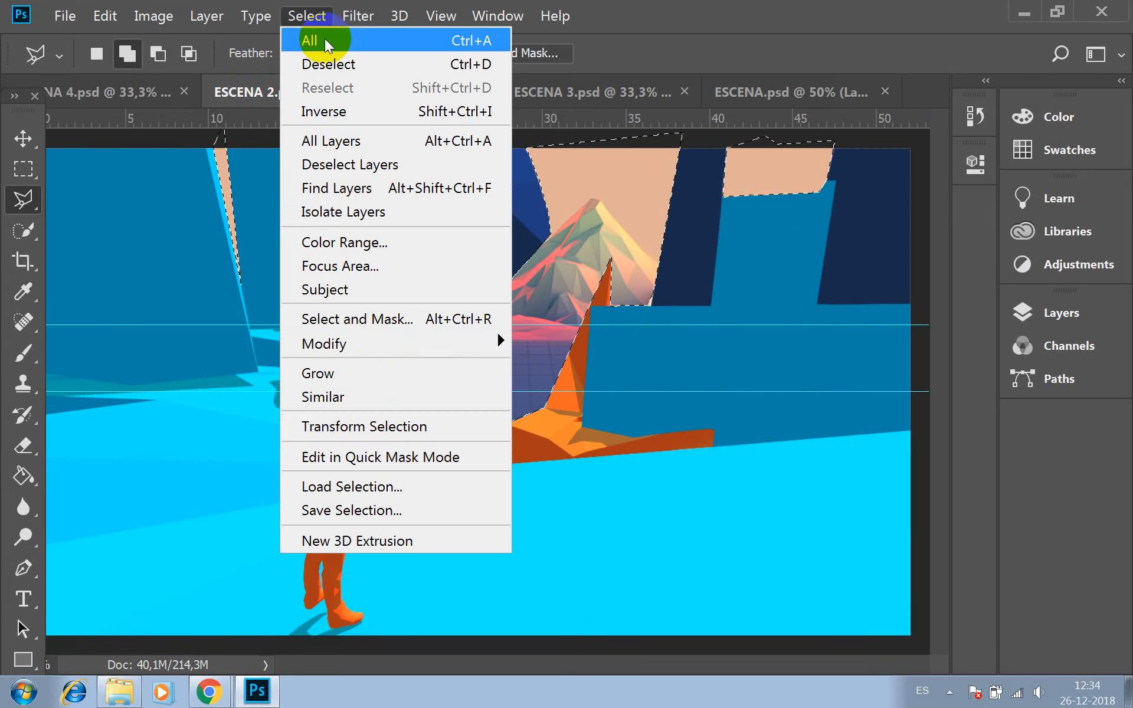
{"action": "left_click", "coordinate": [371, 504]}
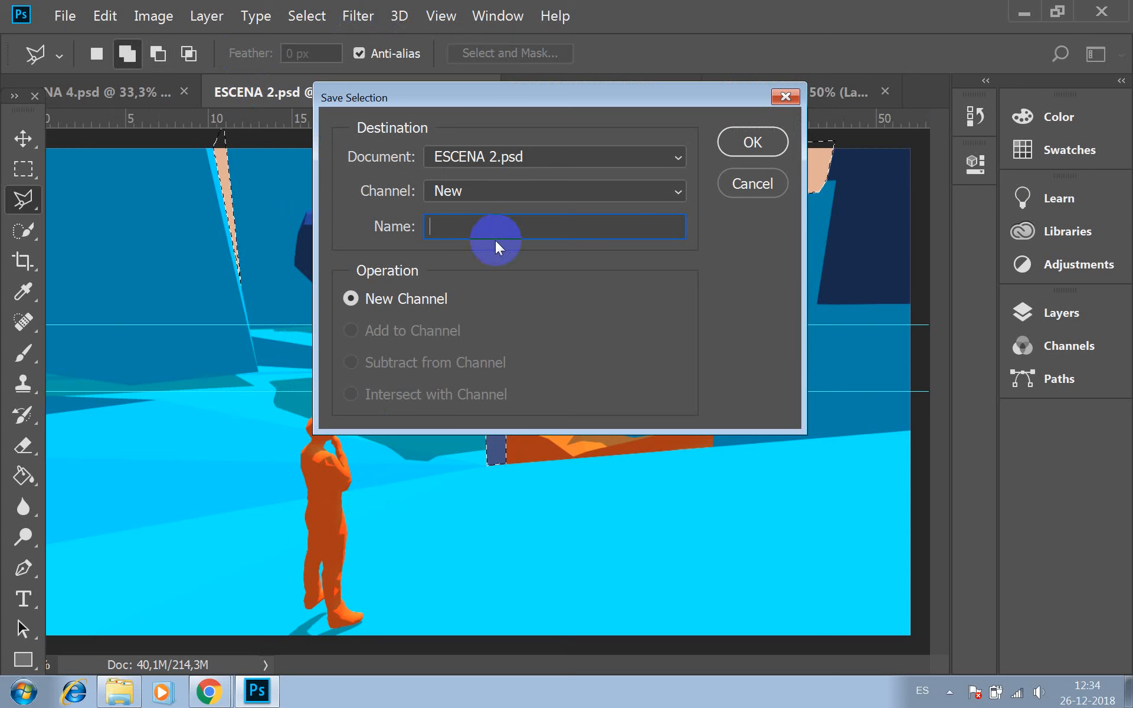
{"action": "type", "text": "CAMPO02"}
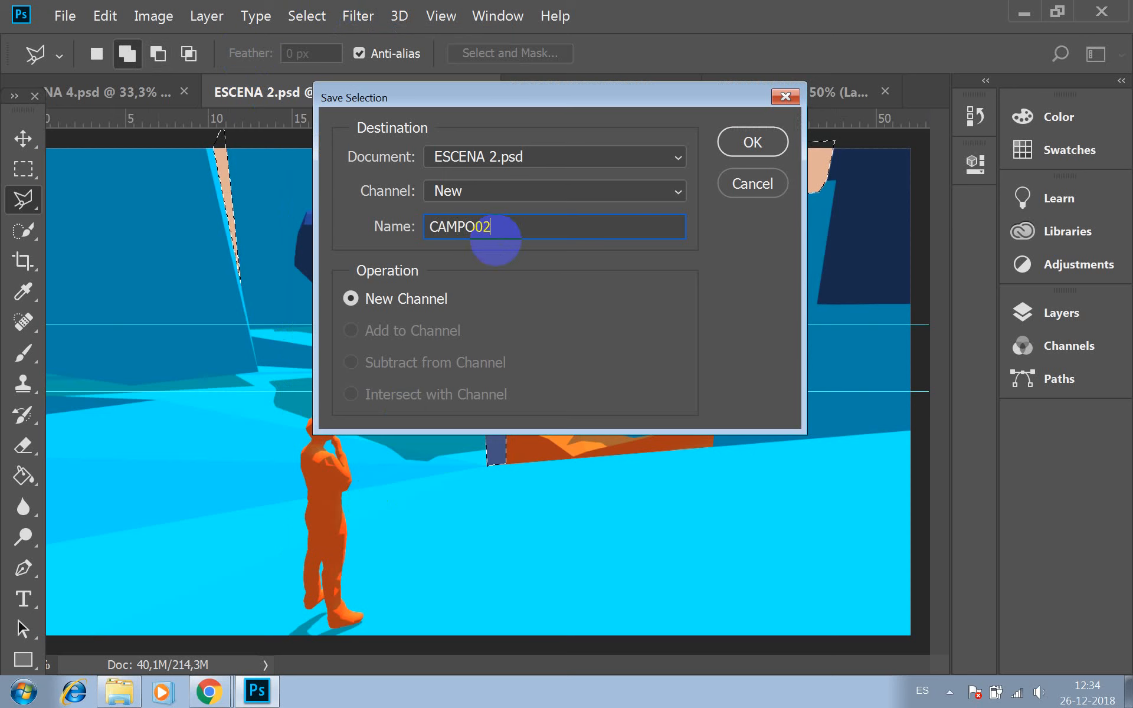
{"action": "double_click", "coordinate": [463, 224]}
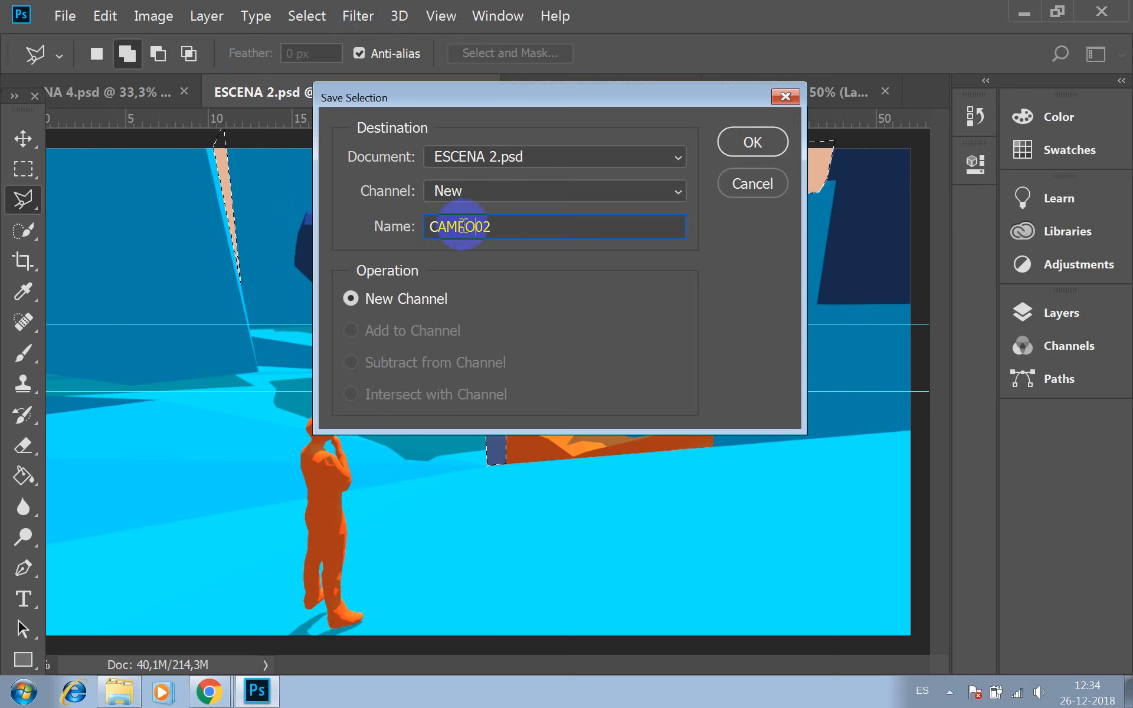
{"action": "left_click", "coordinate": [476, 227]}
{"action": "left_click", "coordinate": [760, 141]}
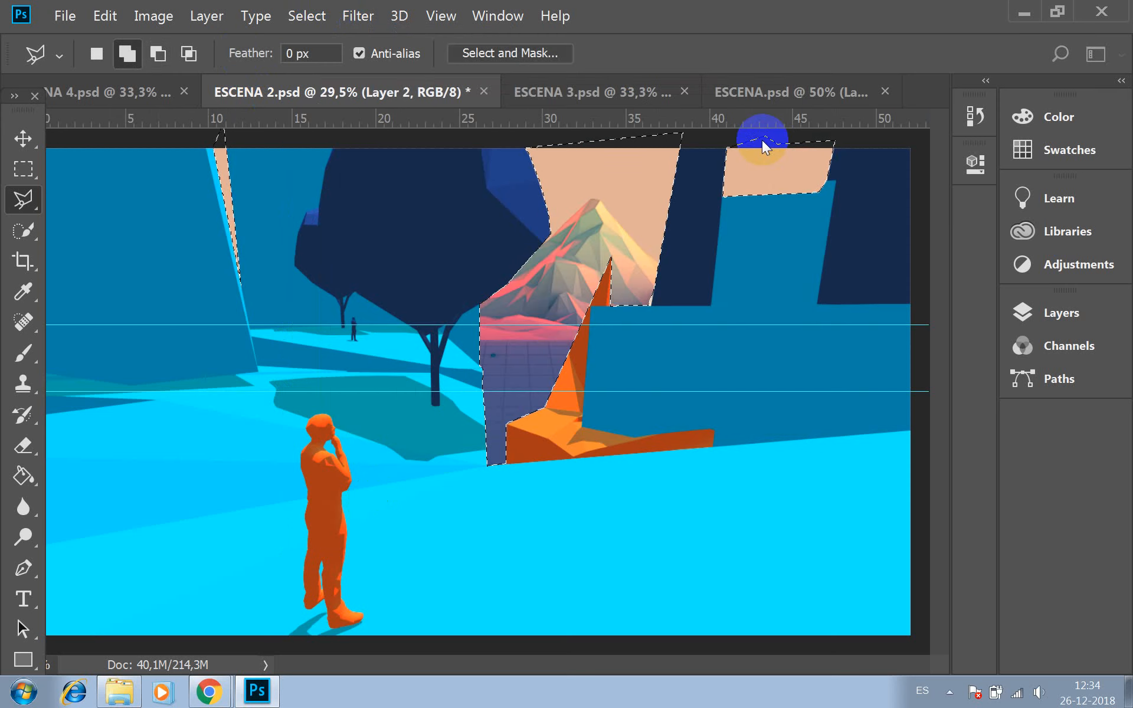
Group all five layers into one group and name it ORIGINAL
{"action": "left_click", "coordinate": [1038, 314]}
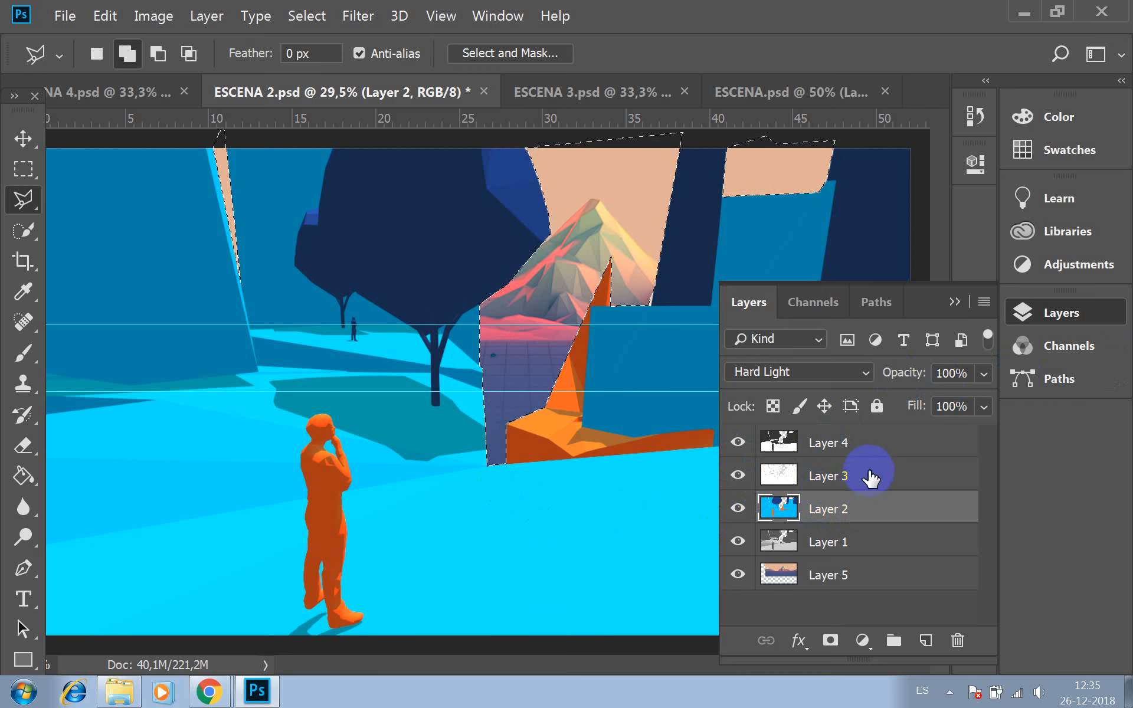
{"action": "left_click", "coordinate": [870, 477]}
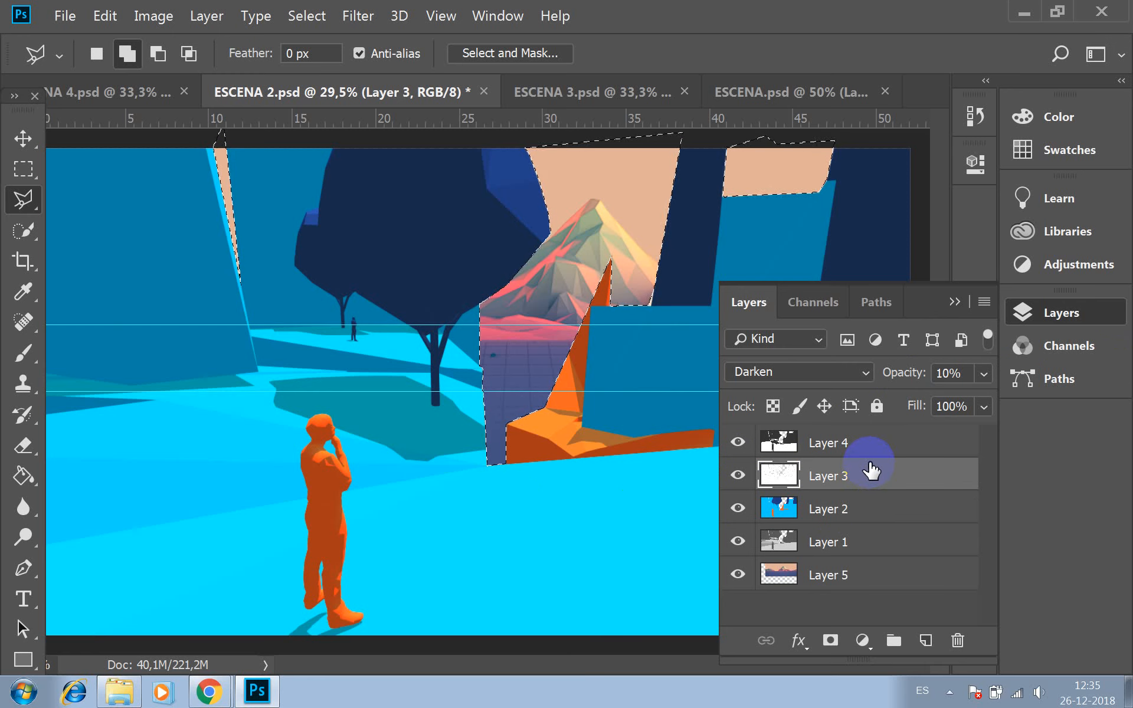
{"action": "left_click", "coordinate": [675, 521]}
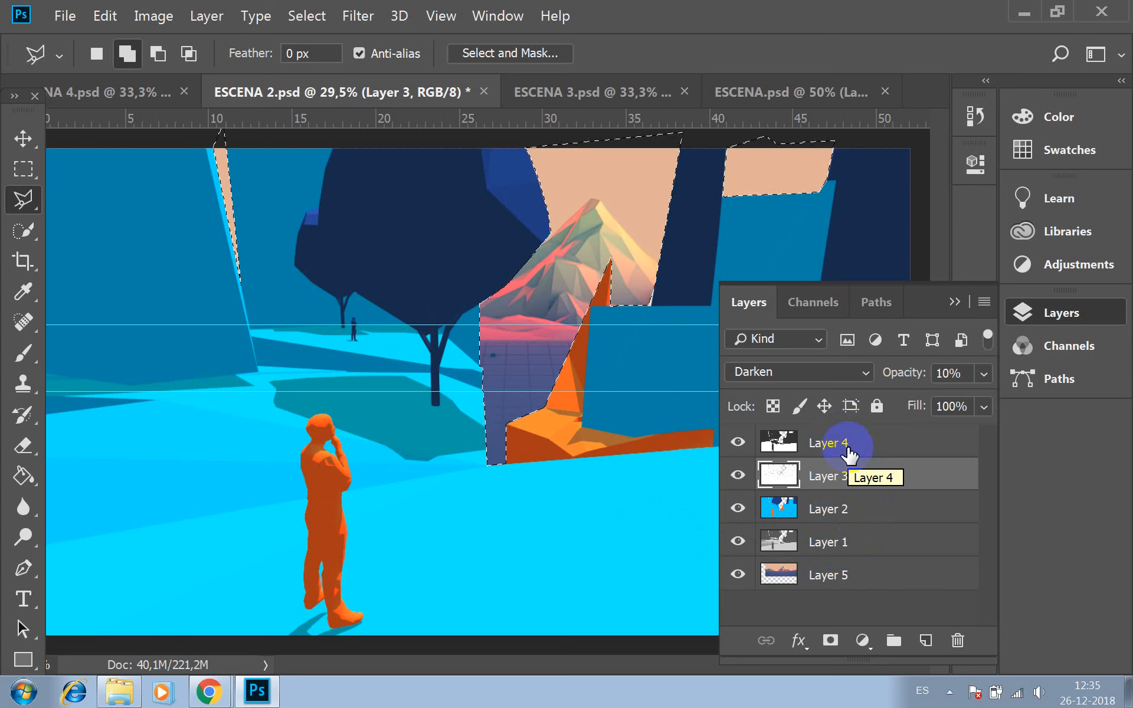
{"action": "left_click", "coordinate": [865, 440]}
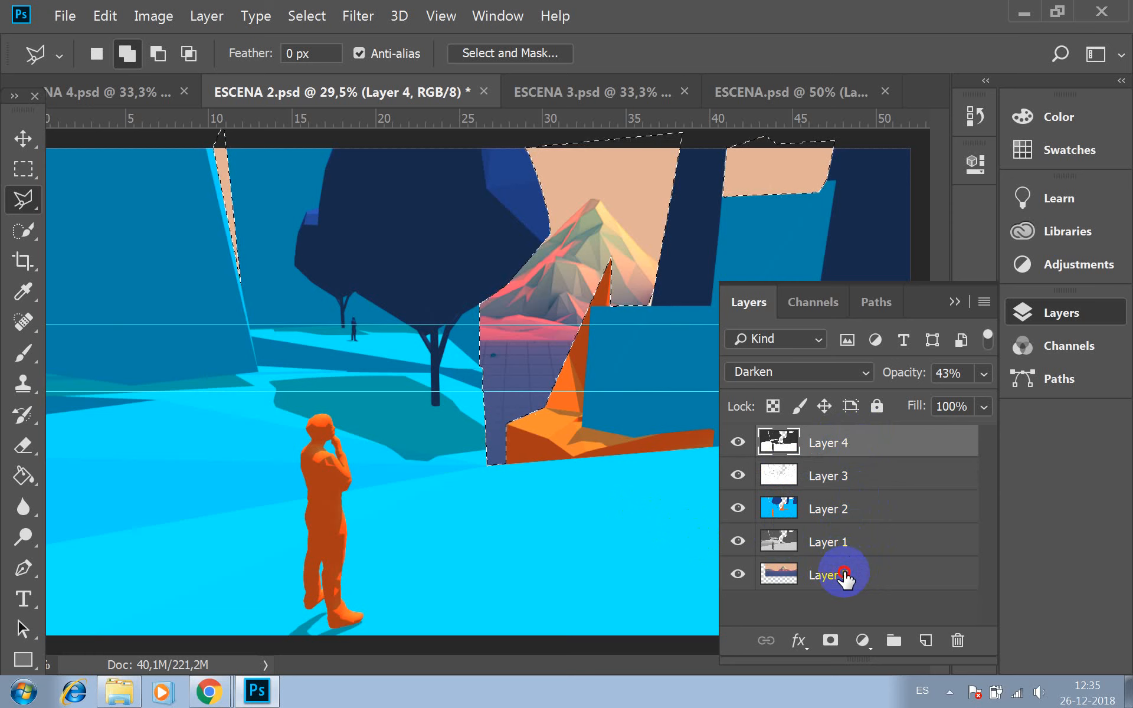
{"action": "left_click", "coordinate": [845, 574], "text": "shift"}
{"action": "right_click", "coordinate": [845, 570]}
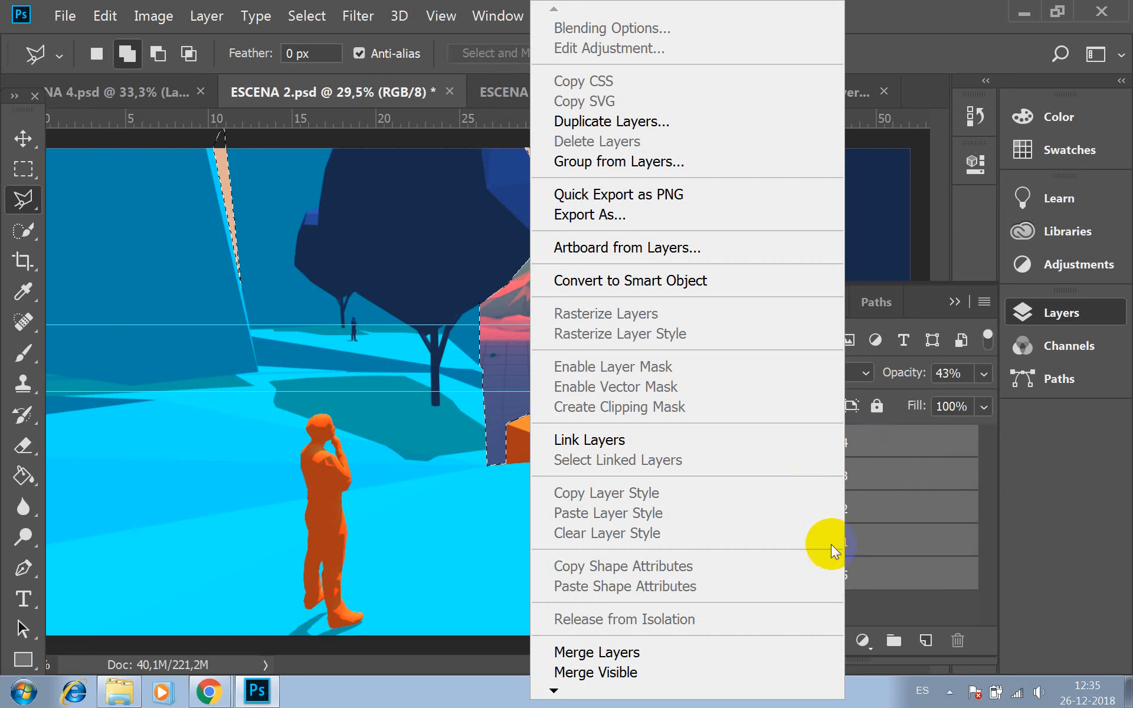
{"action": "left_click", "coordinate": [635, 163]}
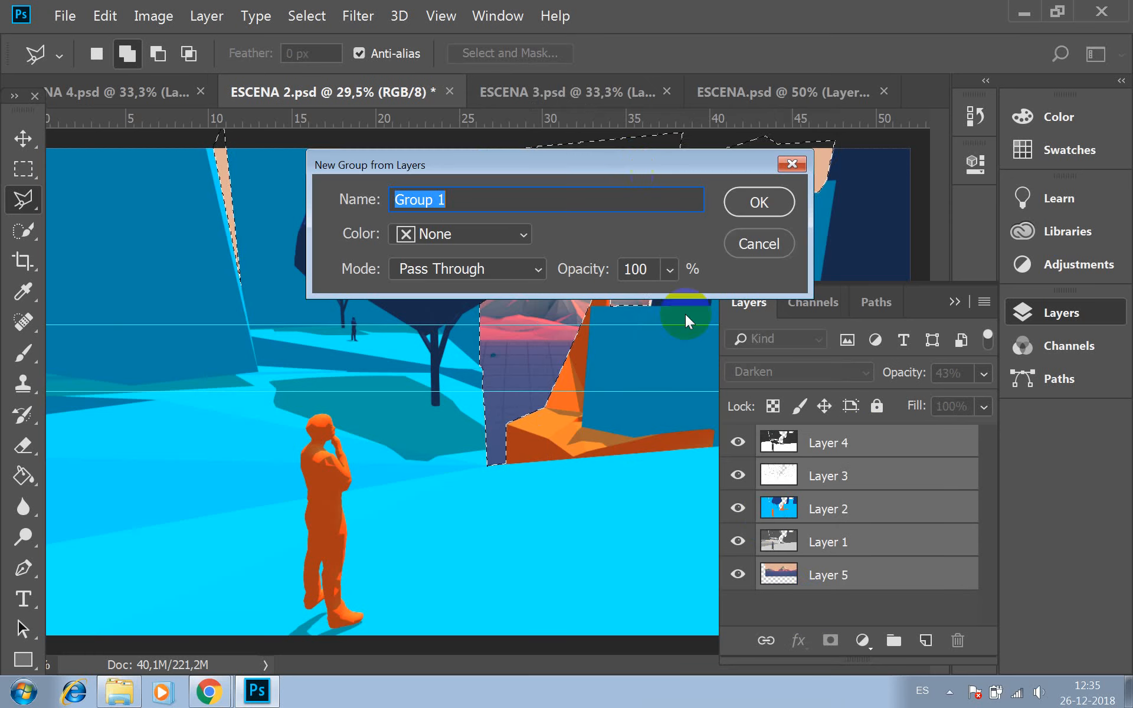
{"action": "left_click", "coordinate": [767, 204]}
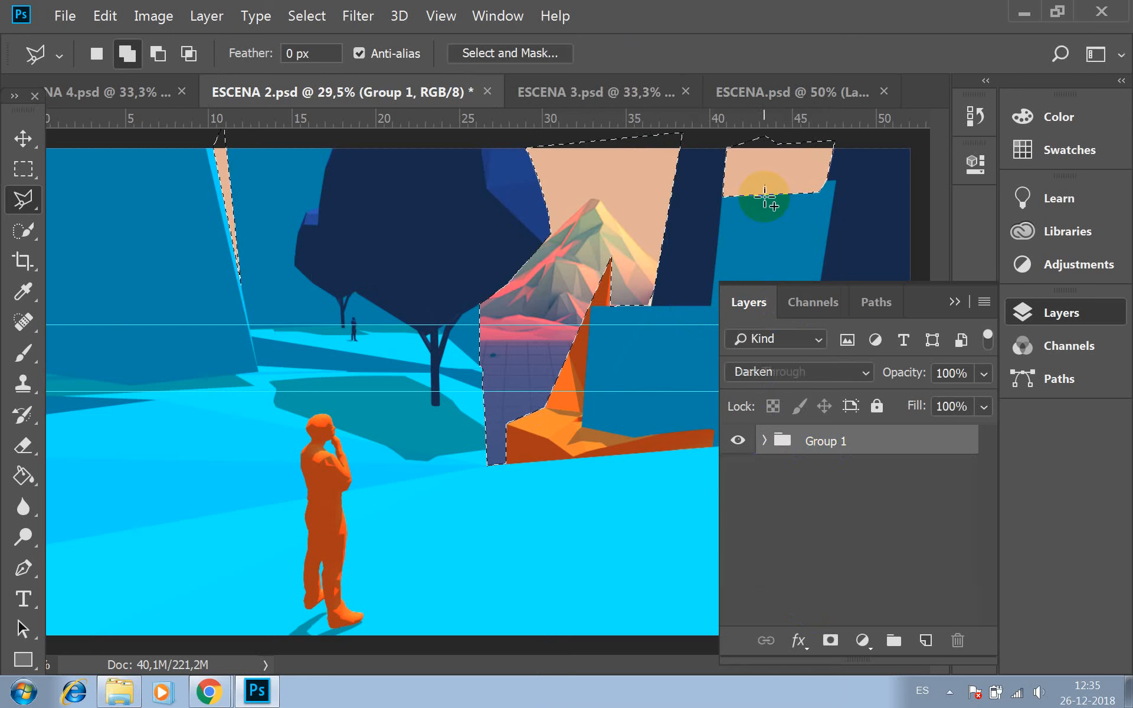
{"action": "double_click", "coordinate": [823, 444]}
{"action": "type", "text": "ORIGINAL"}
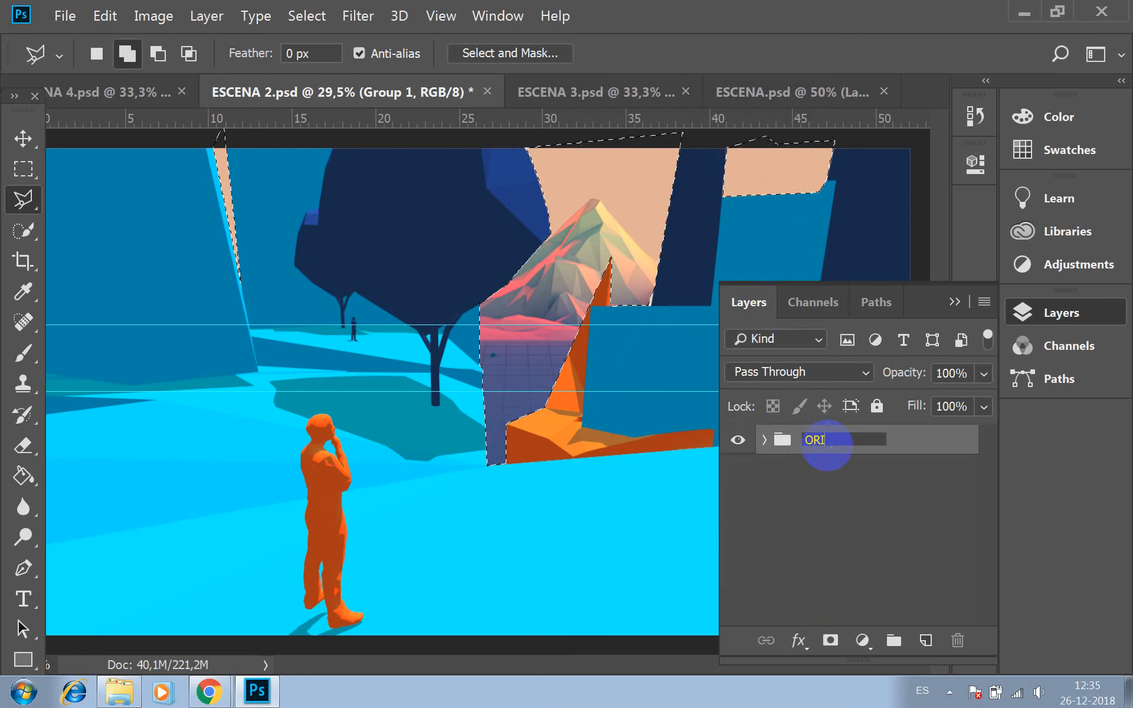
{"action": "left_click", "coordinate": [850, 483]}
Duplicate the ORIGINAL group within the same document as ORIGINAL copy and hide the original group
{"action": "right_click", "coordinate": [823, 448]}
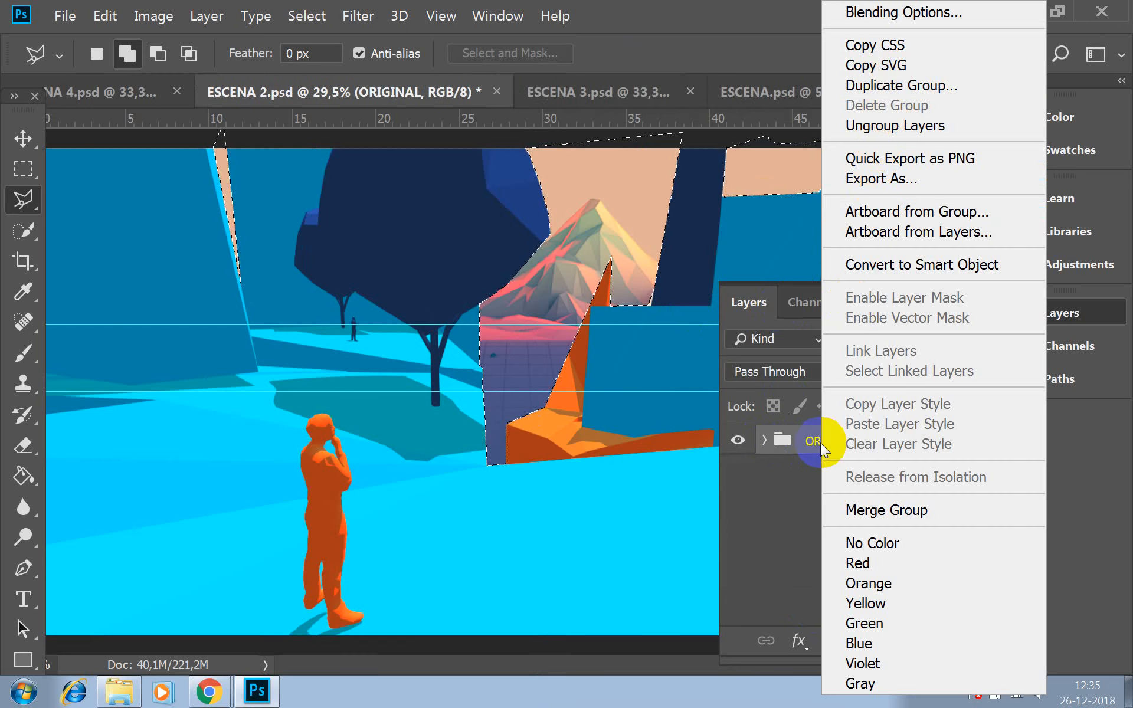
{"action": "left_click", "coordinate": [889, 85]}
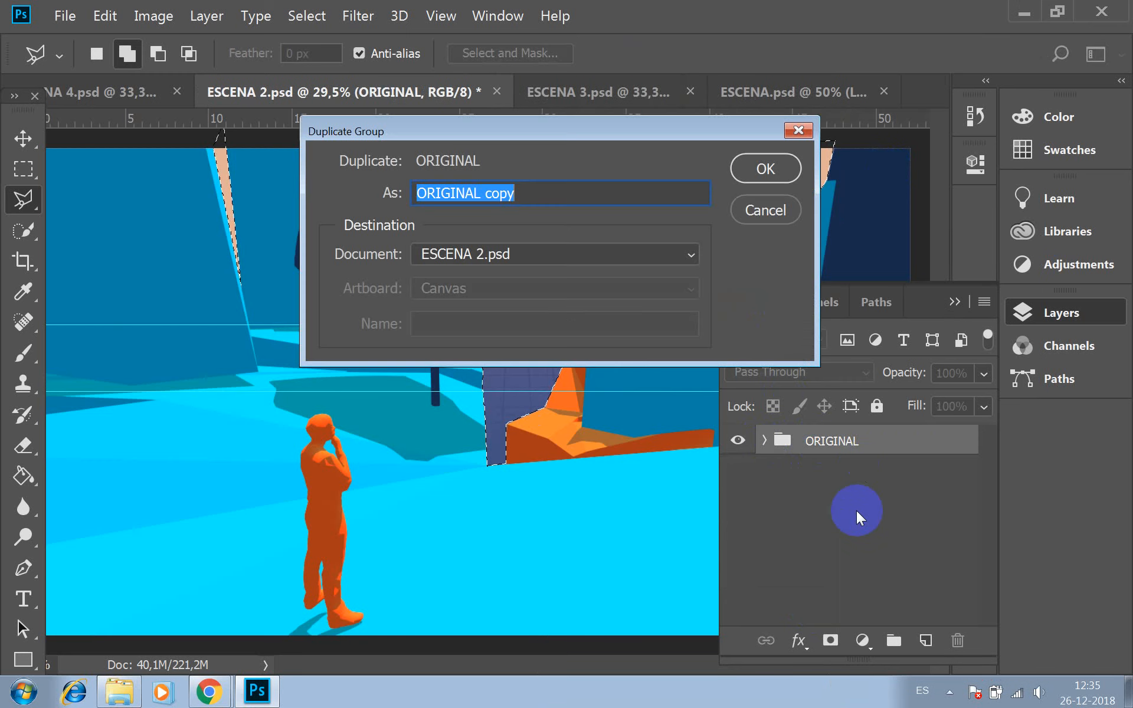
{"action": "left_click", "coordinate": [764, 170]}
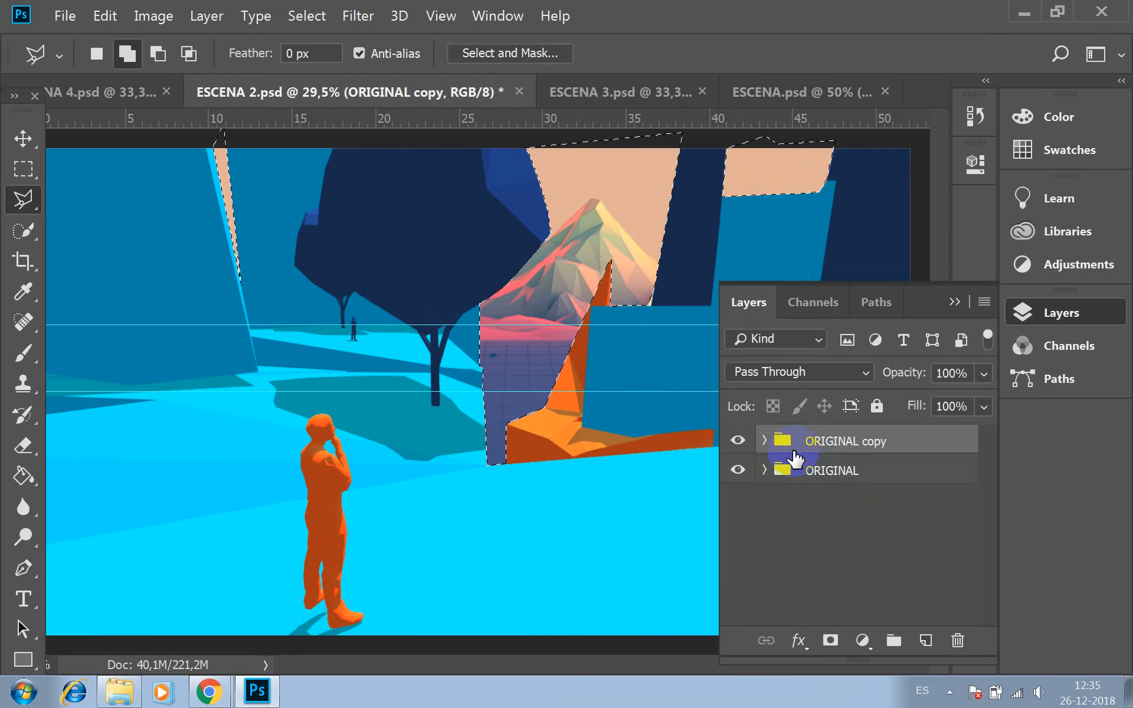
{"action": "left_click", "coordinate": [738, 469]}
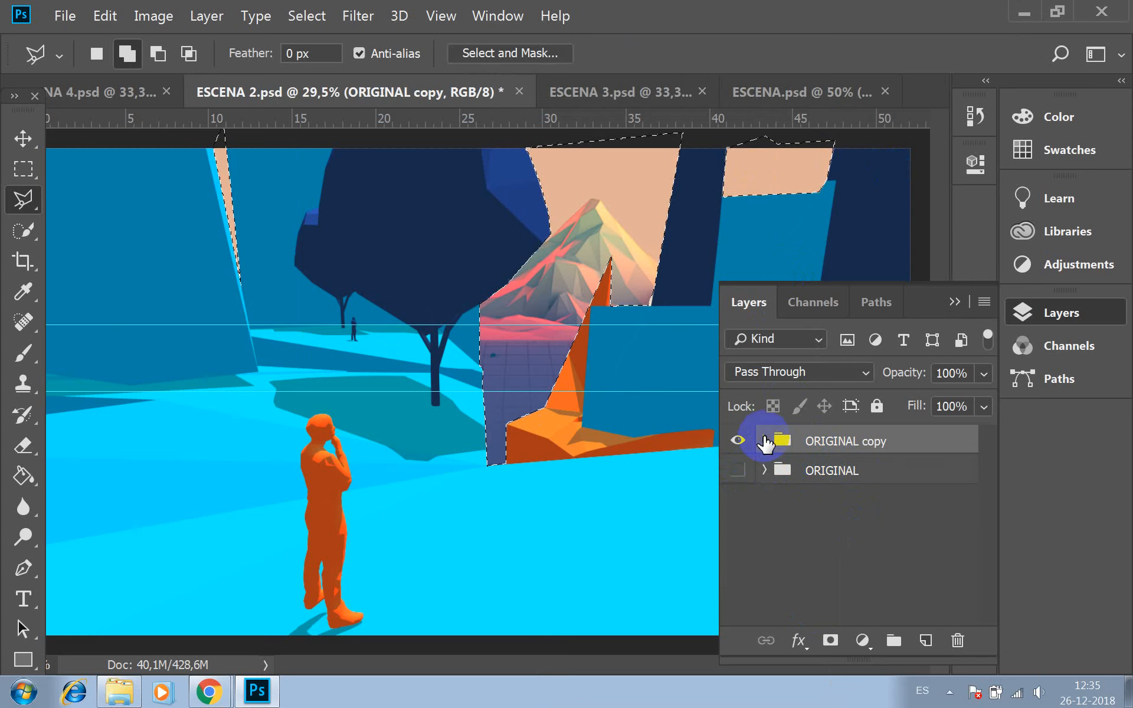
Merge the five layers inside the ORIGINAL copy group into one layer and toggle its visibility to check it
{"action": "left_click", "coordinate": [764, 441]}
{"action": "left_click", "coordinate": [850, 479]}
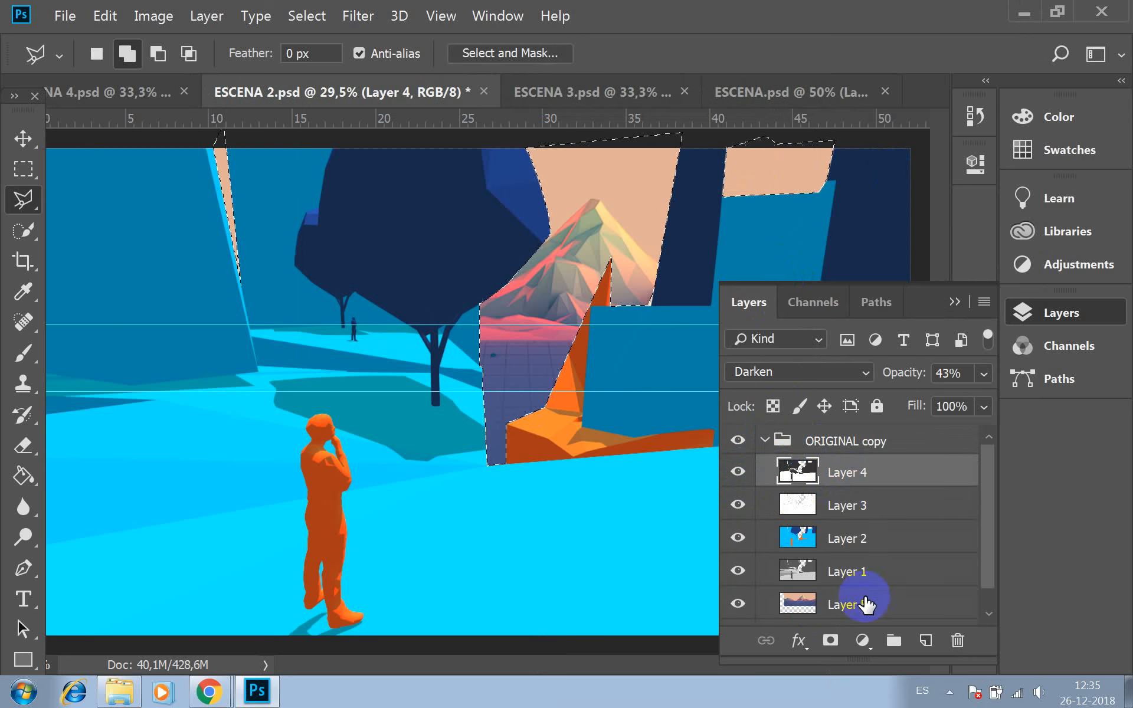
{"action": "left_click", "coordinate": [863, 603], "text": "shift"}
{"action": "right_click", "coordinate": [857, 575]}
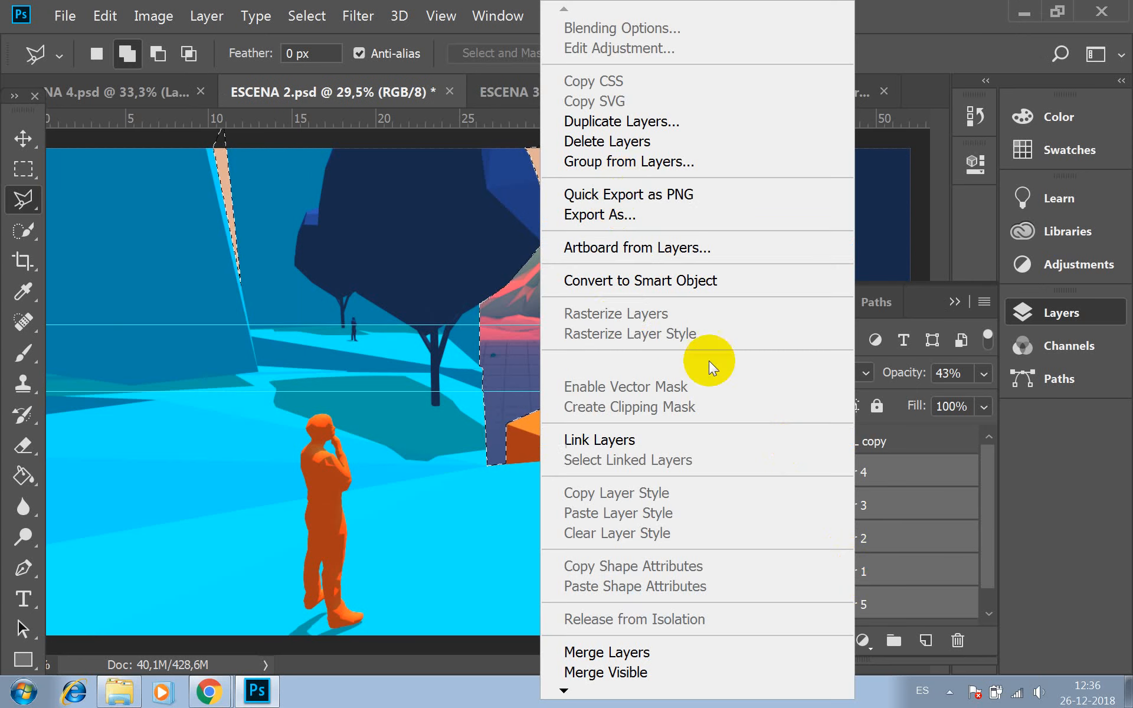
{"action": "left_click", "coordinate": [633, 654]}
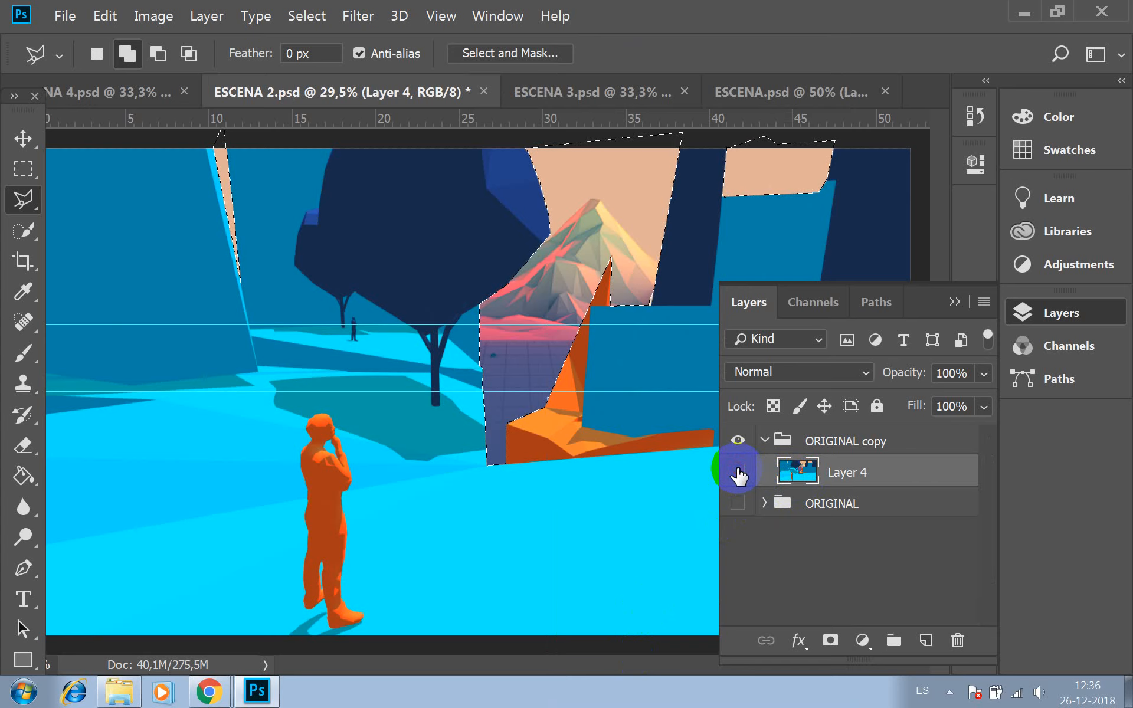
{"action": "left_click", "coordinate": [738, 471]}
{"action": "left_click", "coordinate": [738, 471]}
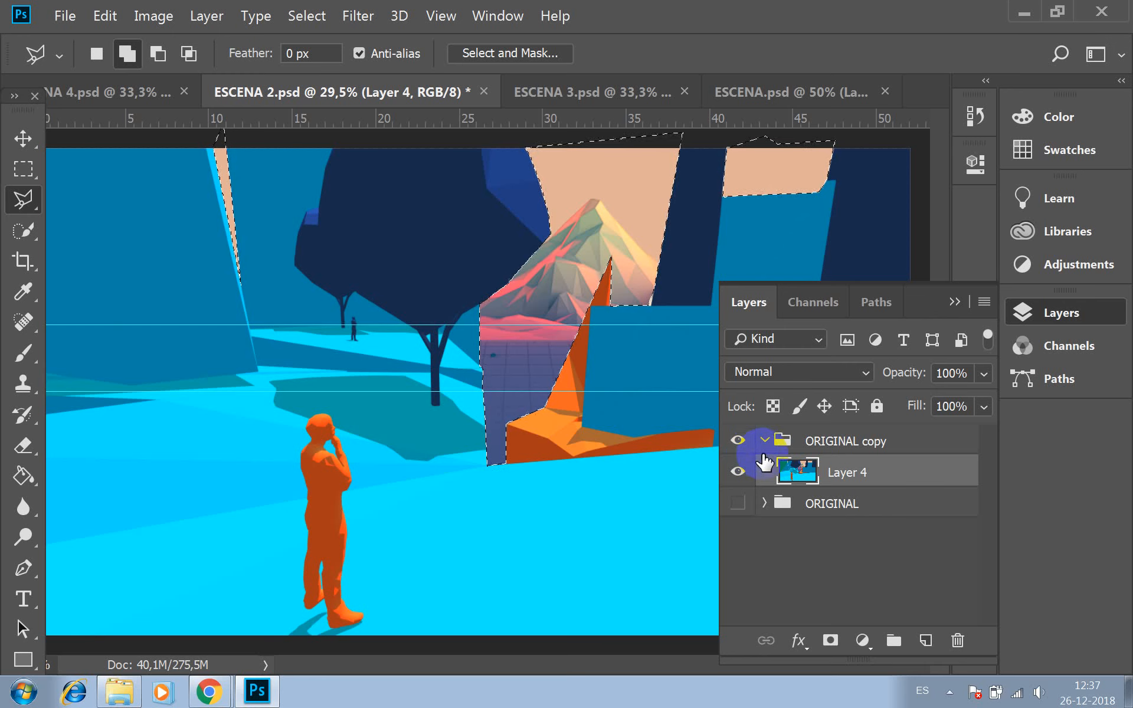
Set the polygonal lasso to make new selections and clear the current mountain and sky selection
{"action": "left_click", "coordinate": [252, 189]}
{"action": "left_click", "coordinate": [96, 54]}
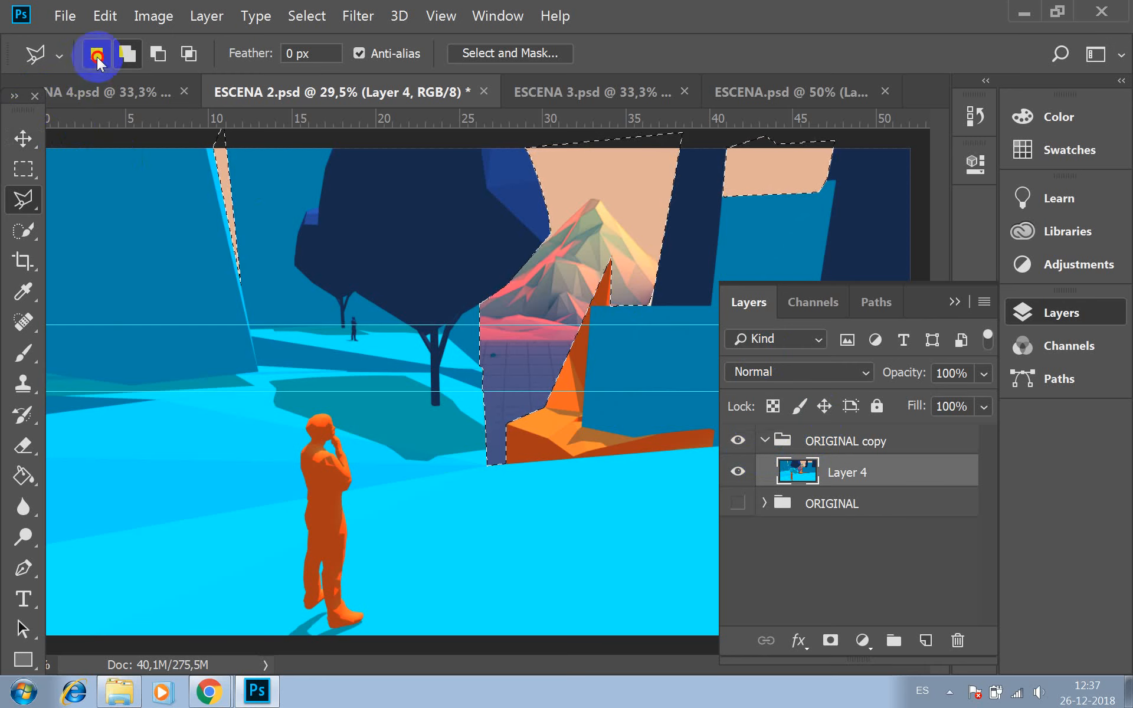
{"action": "left_click", "coordinate": [191, 251]}
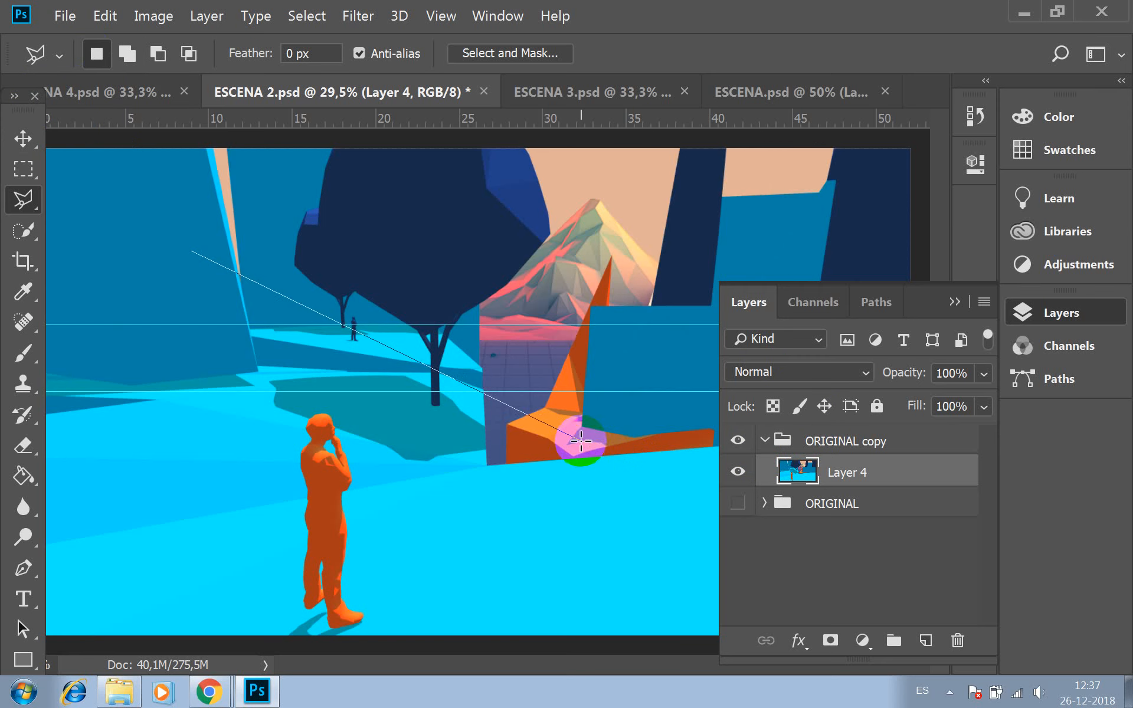
Cancel the unfinished lasso outline, switch to the rectangular marquee and clear the mountain and sky selection
{"action": "key", "text": "Escape"}
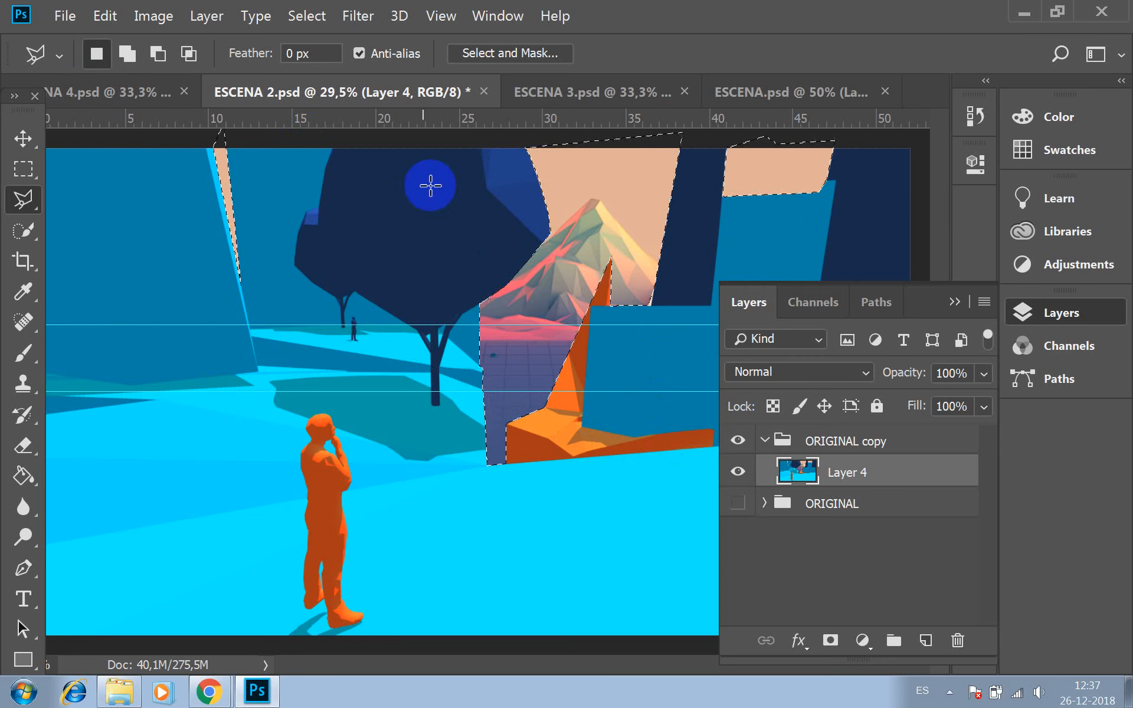
{"action": "left_click", "coordinate": [23, 169]}
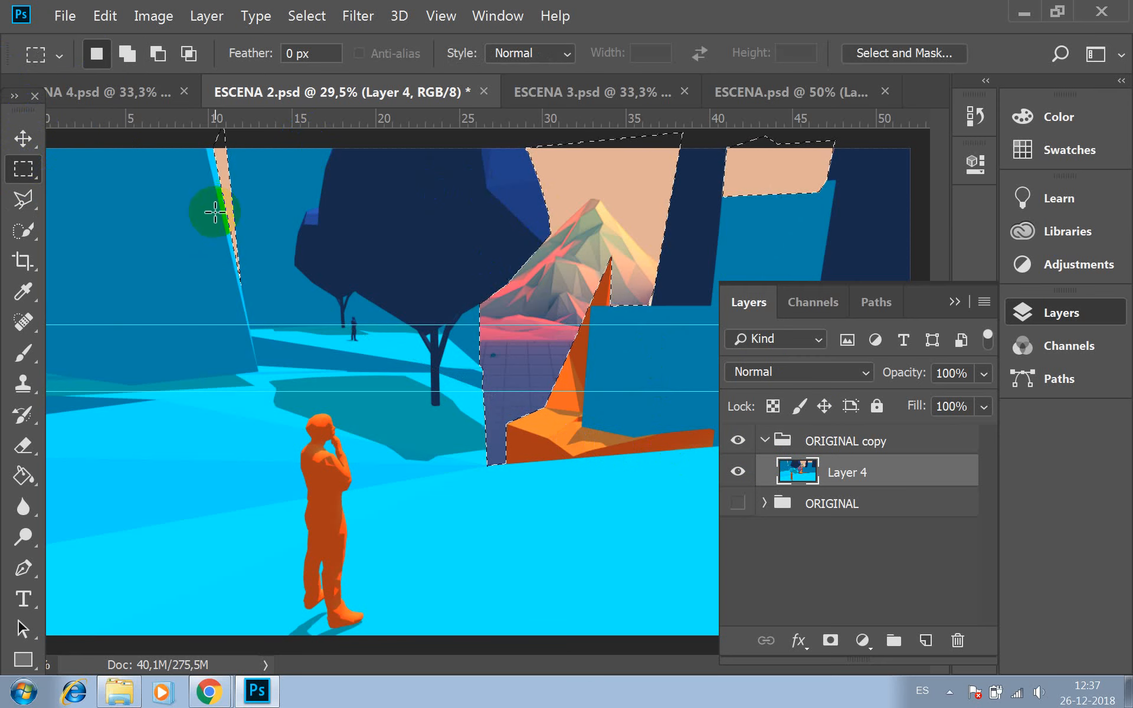
{"action": "left_click", "coordinate": [254, 204]}
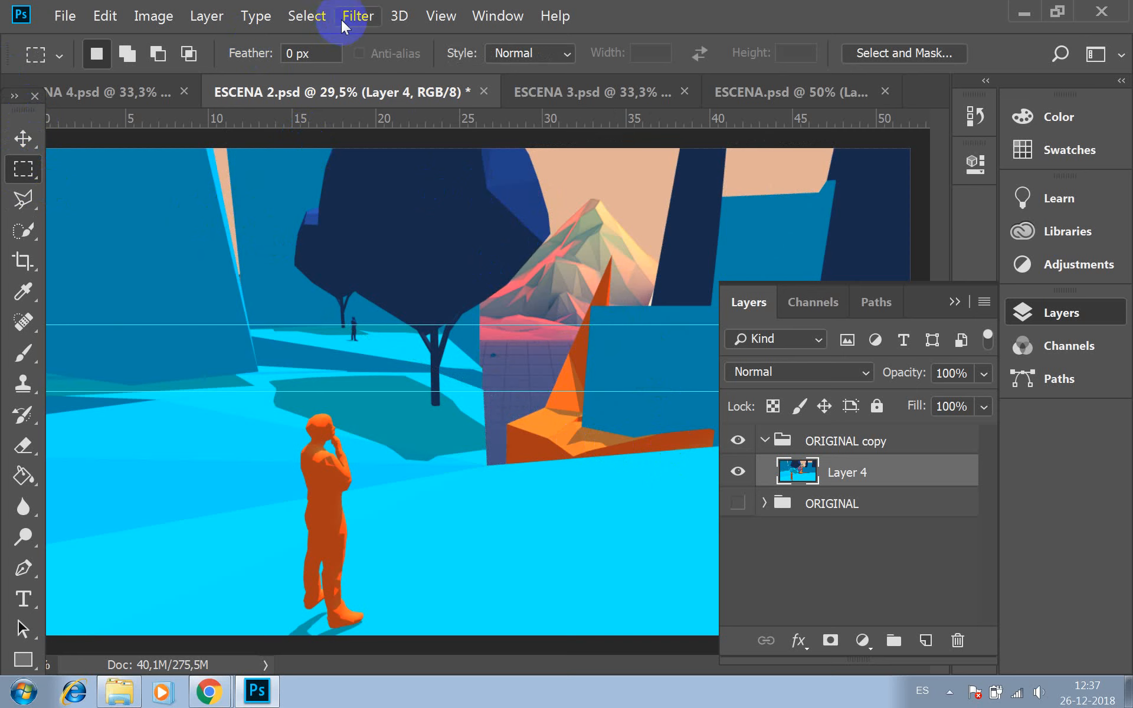
Load the saved CAMPO 01 channel of ESCENA 2.psd as a new selection
{"action": "left_click", "coordinate": [307, 16]}
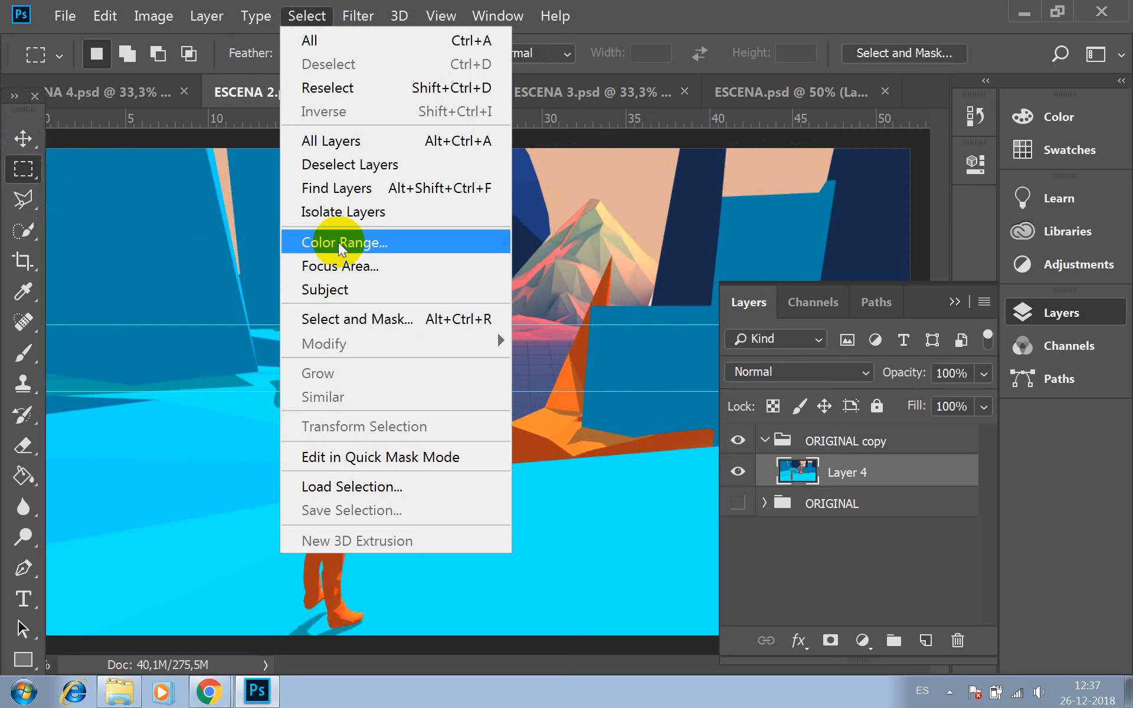
{"action": "left_click", "coordinate": [350, 490]}
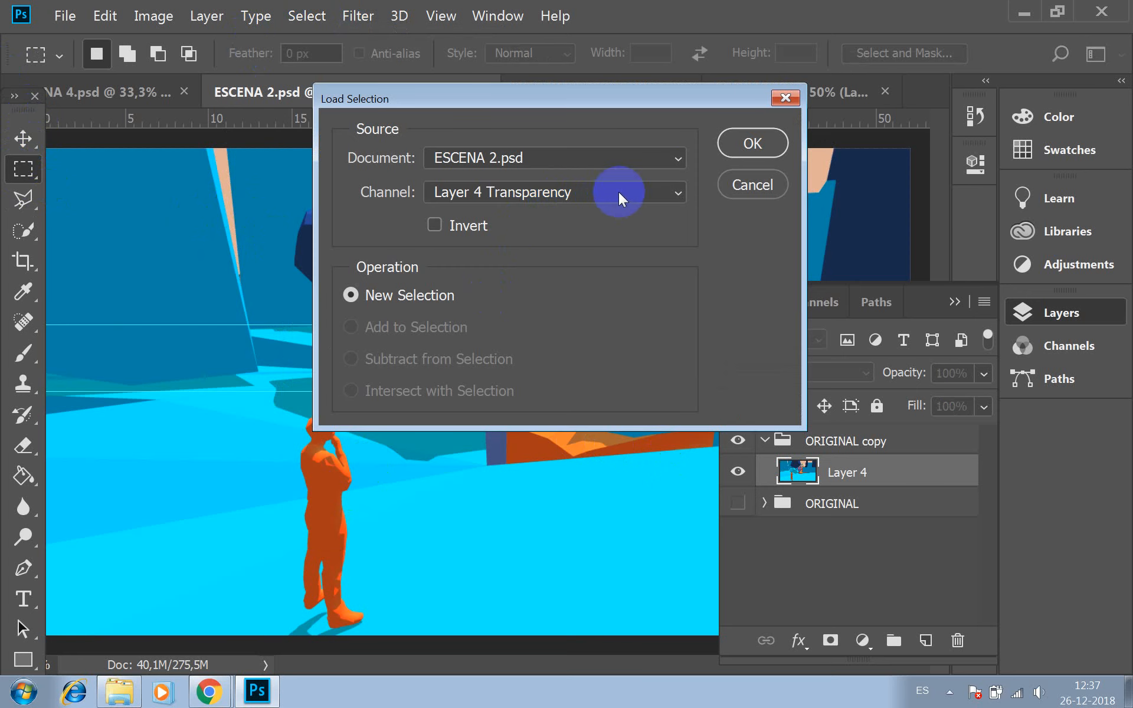
{"action": "left_click", "coordinate": [677, 190]}
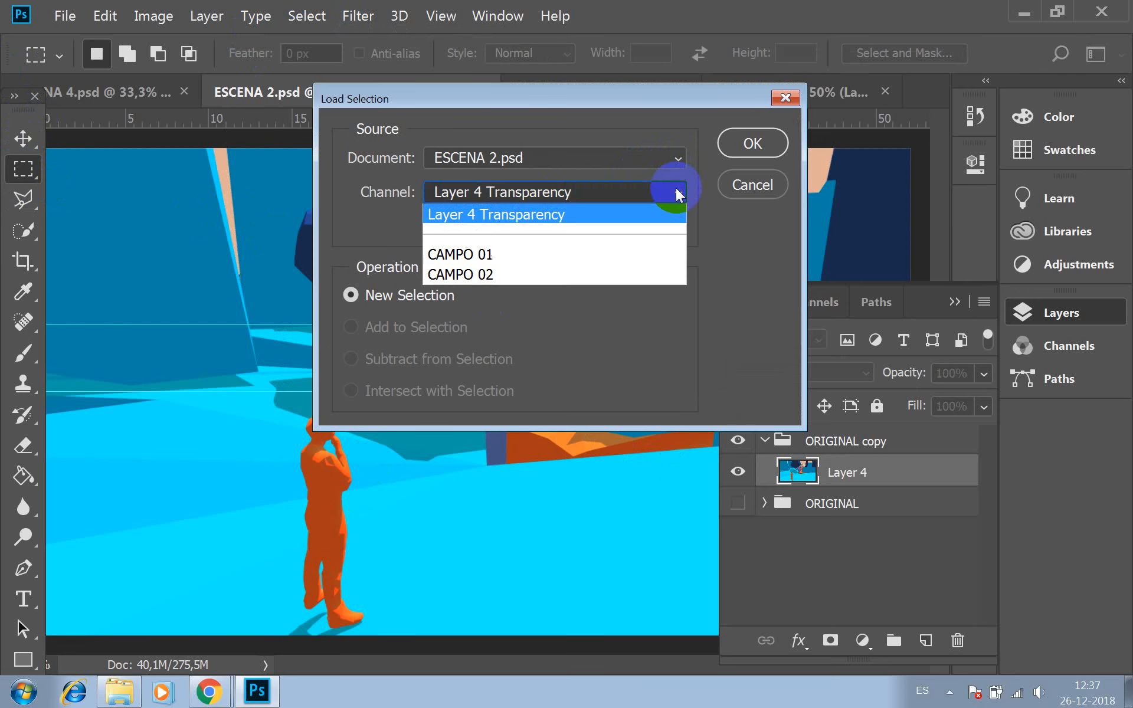
{"action": "left_click", "coordinate": [547, 261]}
{"action": "left_click", "coordinate": [732, 143]}
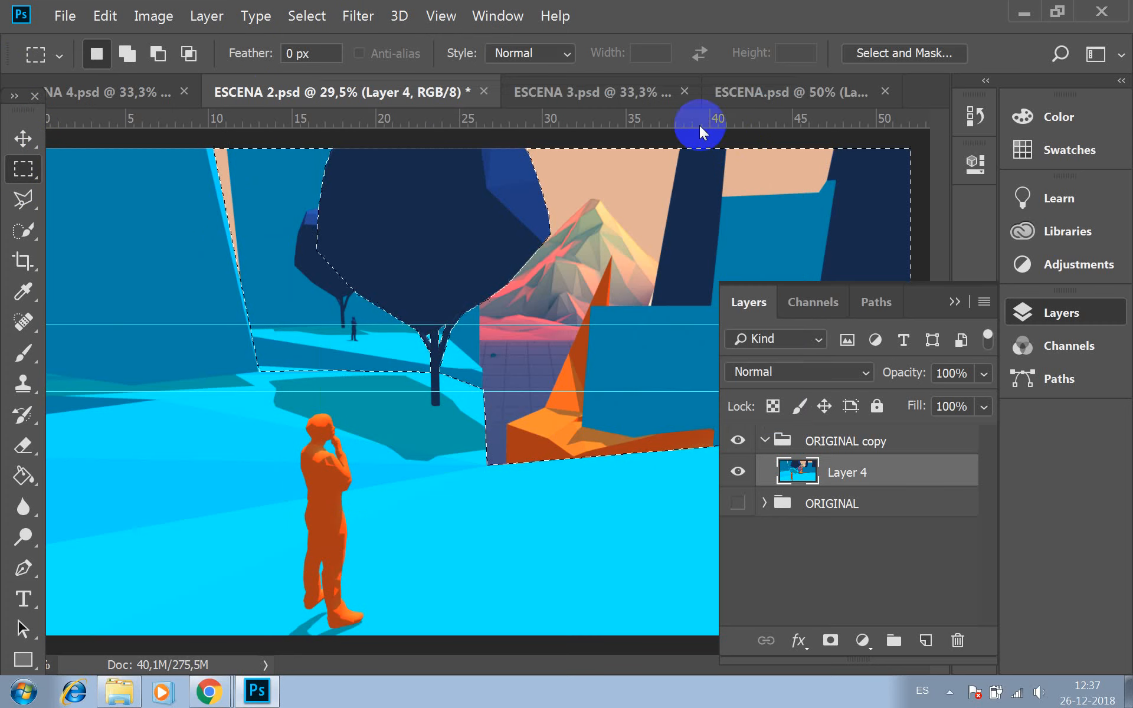
Apply a 15 px Field Blur to the selected CAMPO 01 background area of the merged layer and deselect it
{"action": "left_click", "coordinate": [358, 16]}
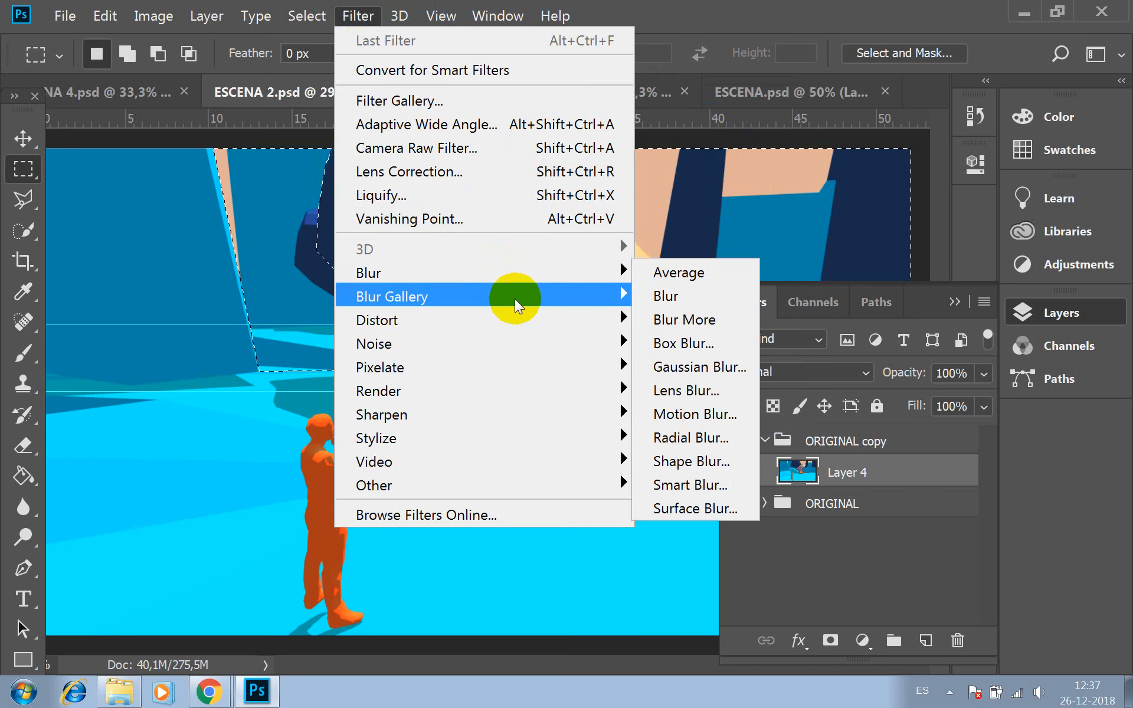
{"action": "mouse_move", "coordinate": [515, 298]}
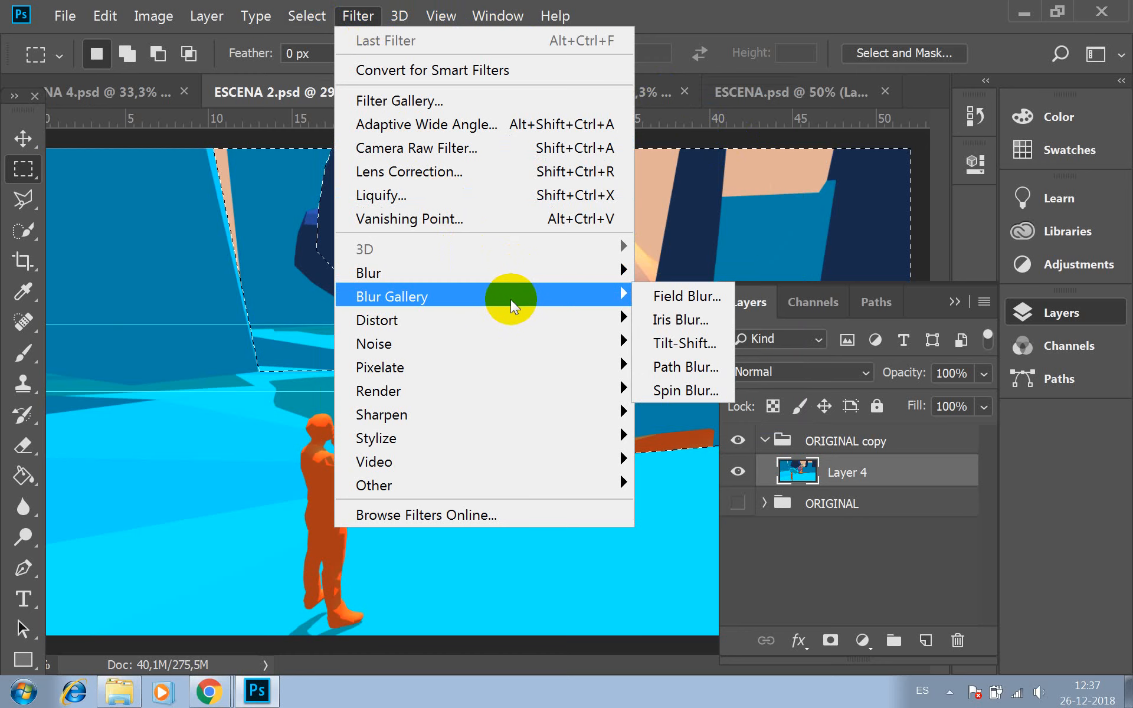
{"action": "left_click", "coordinate": [664, 296]}
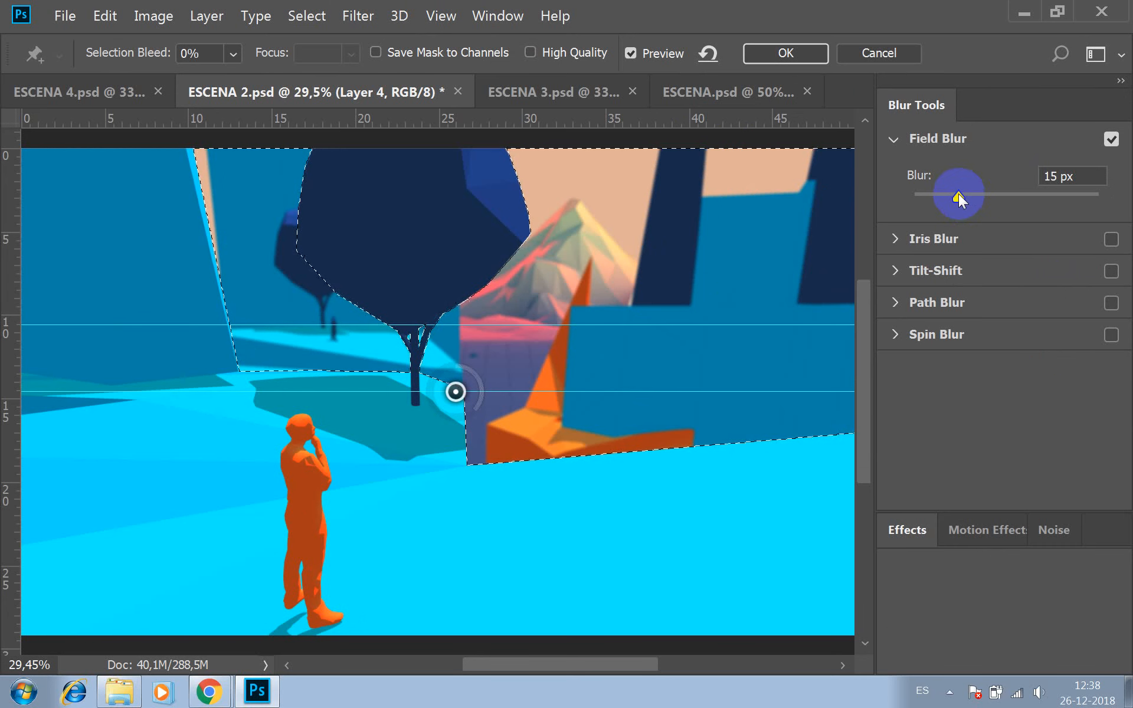
{"action": "left_click_drag", "start_coordinate": [958, 194], "coordinate": [975, 198]}
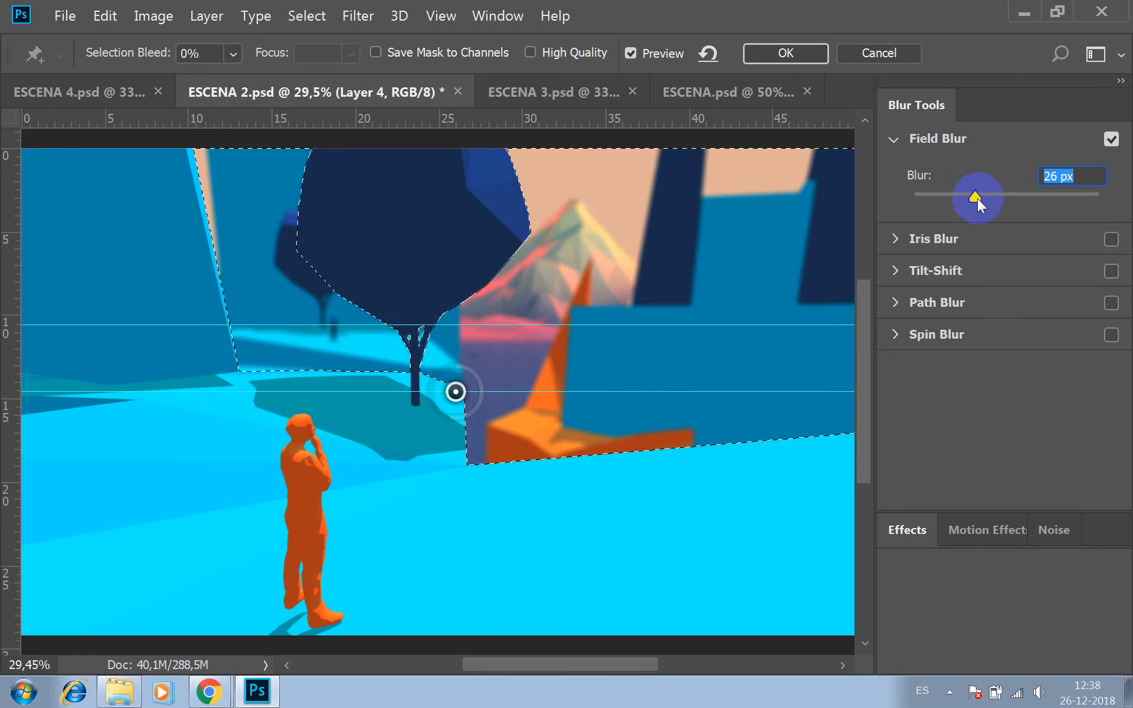
{"action": "left_click_drag", "start_coordinate": [976, 200], "coordinate": [1075, 195]}
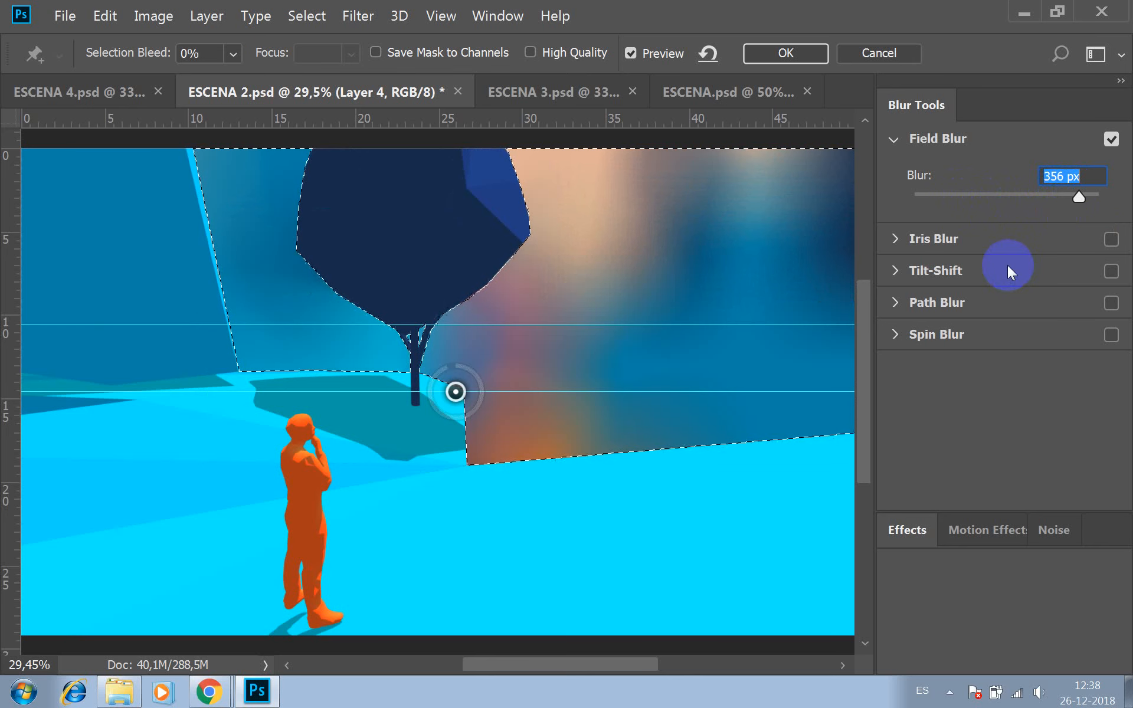
{"action": "left_click_drag", "start_coordinate": [1079, 197], "coordinate": [958, 198]}
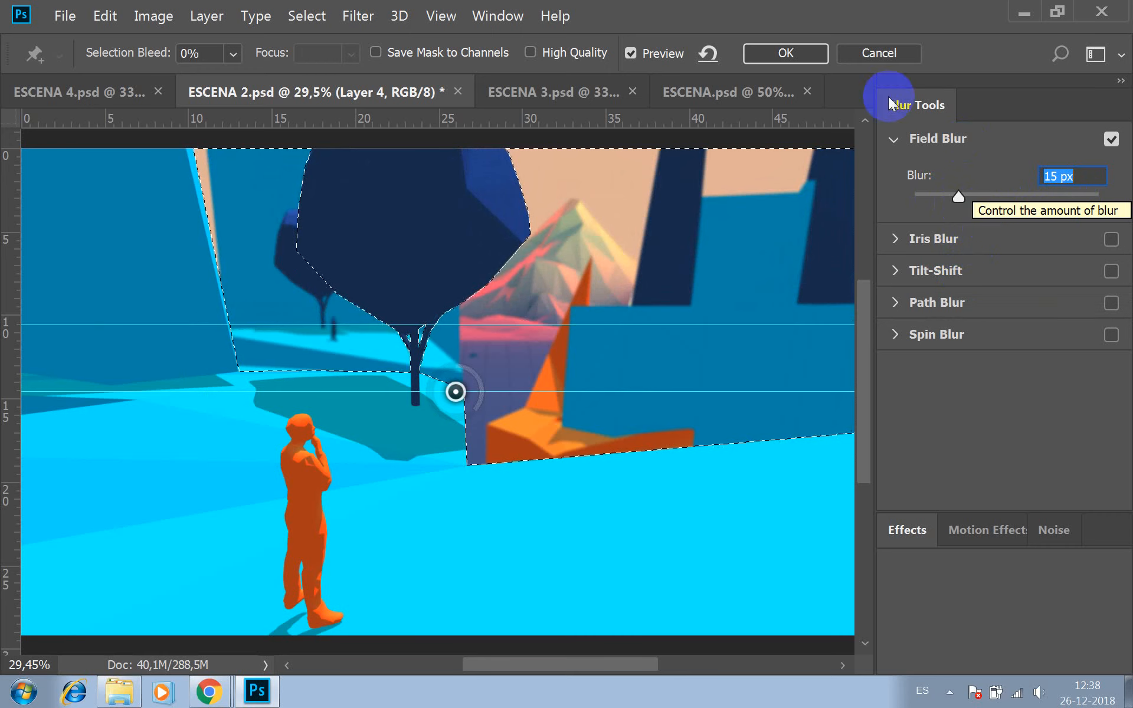
{"action": "left_click", "coordinate": [785, 54]}
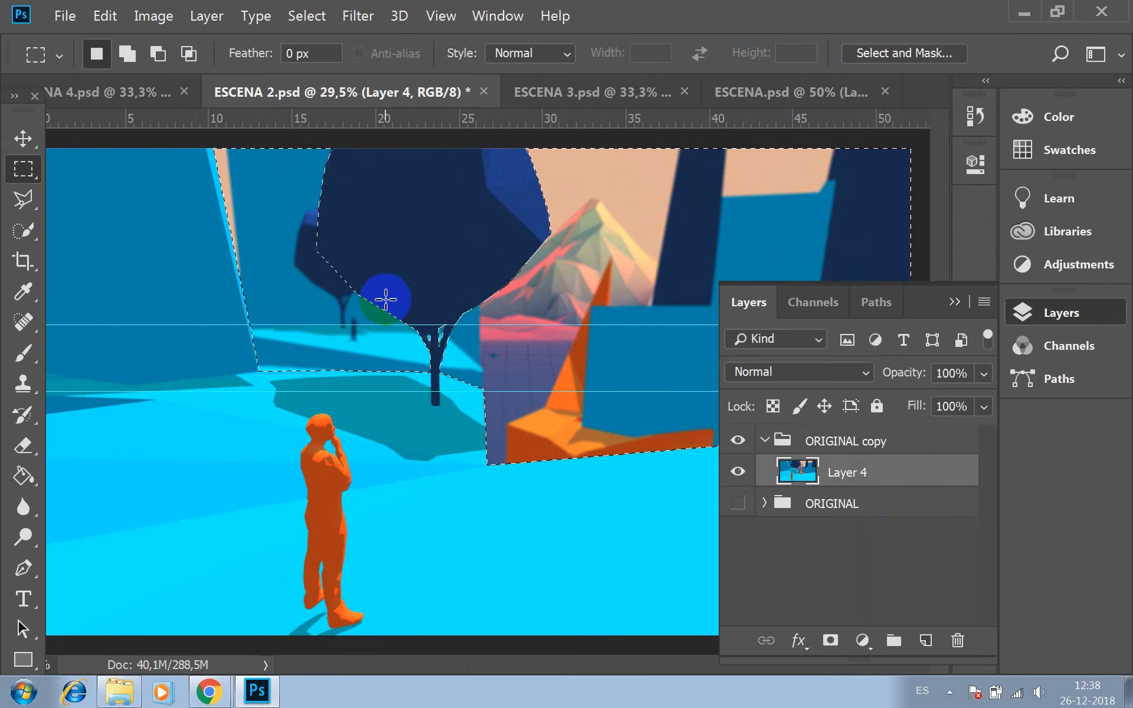
{"action": "key", "text": "ctrl+d"}
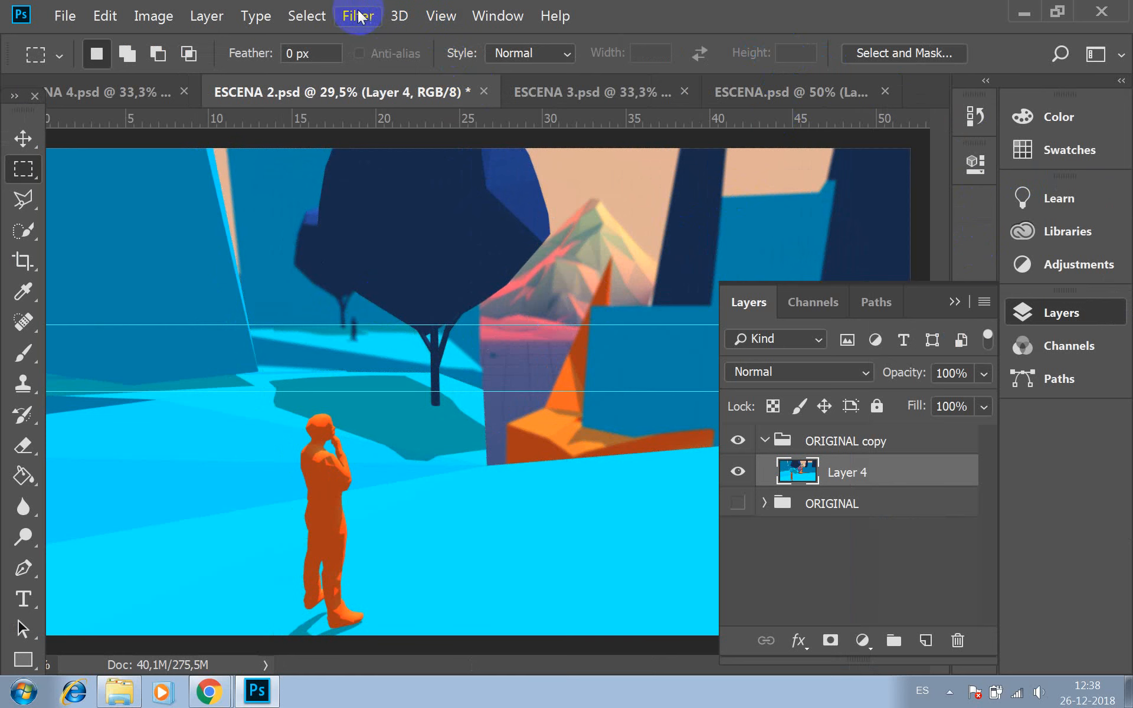
Load the saved CAMPO 02 channel as a new selection covering the mountain and sky
{"action": "left_click", "coordinate": [308, 16]}
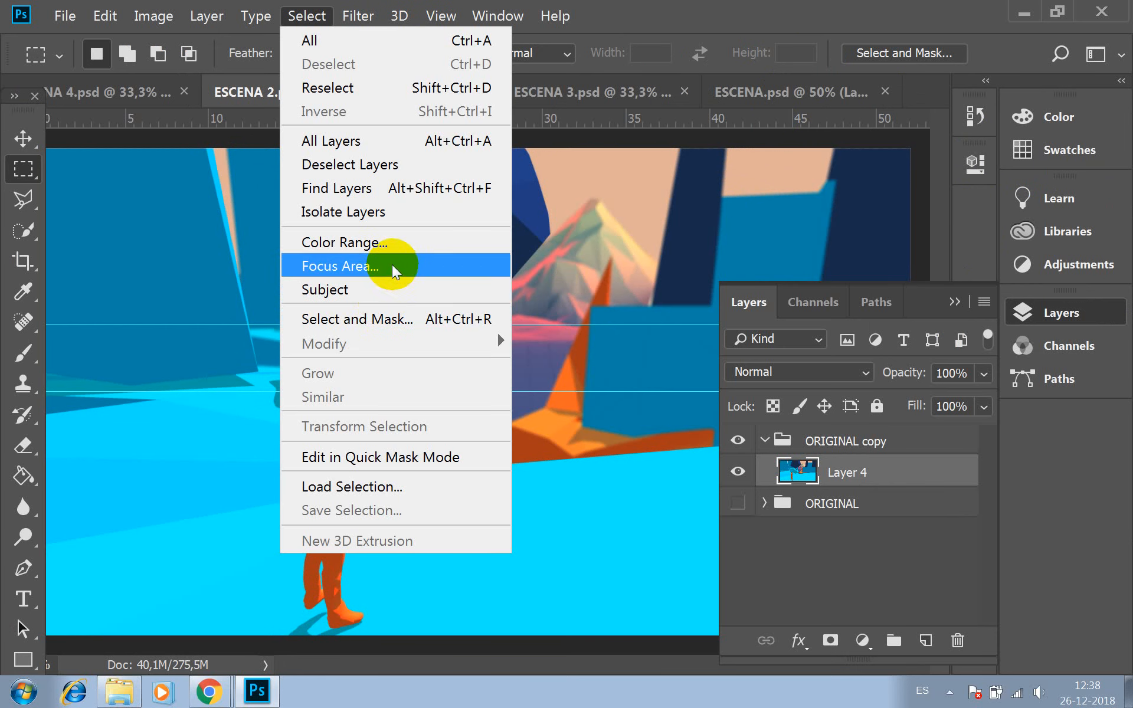
{"action": "left_click", "coordinate": [351, 487]}
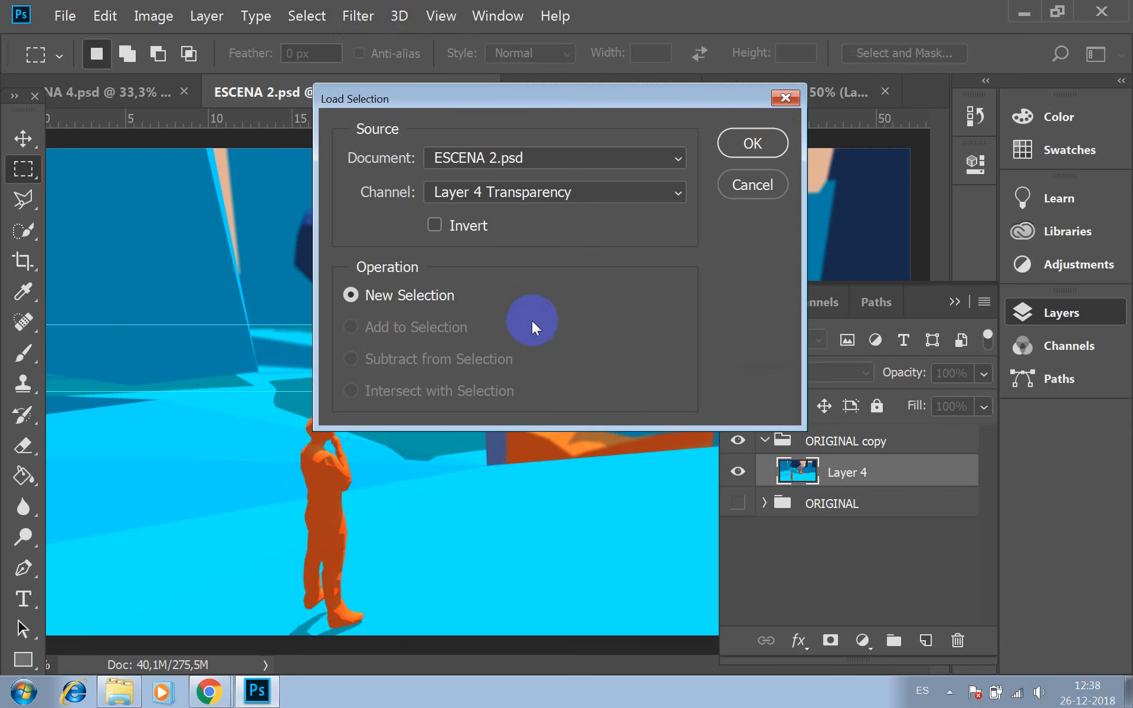
{"action": "left_click", "coordinate": [589, 192]}
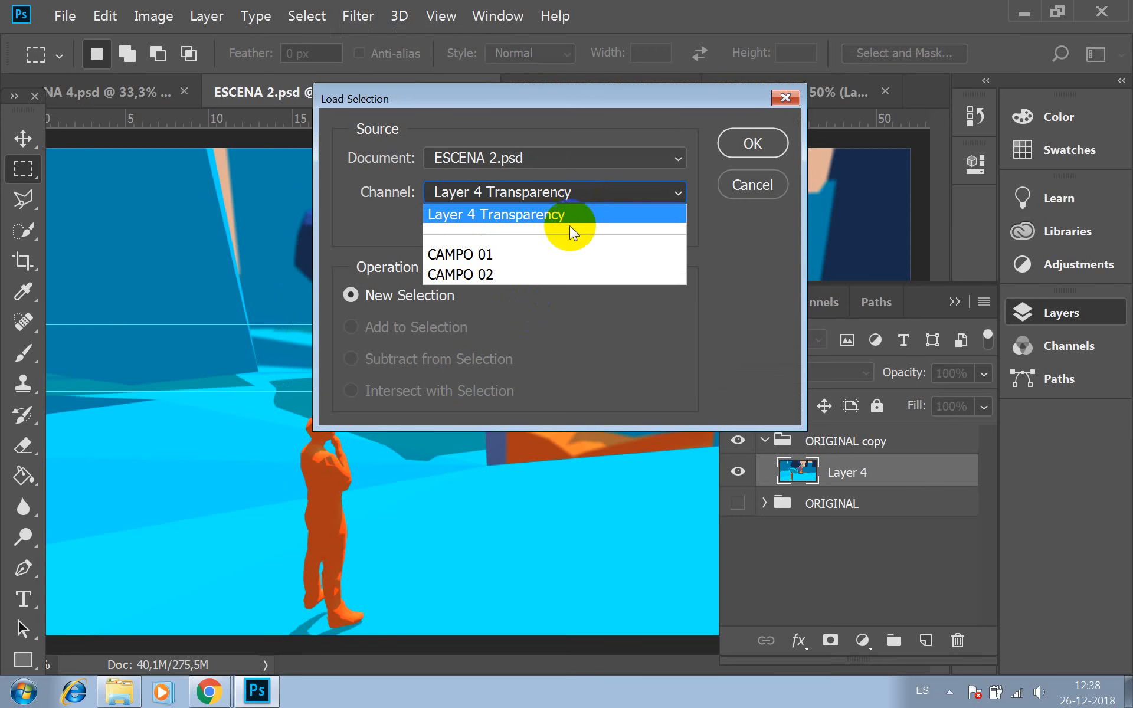
{"action": "left_click", "coordinate": [546, 272]}
{"action": "left_click", "coordinate": [719, 150]}
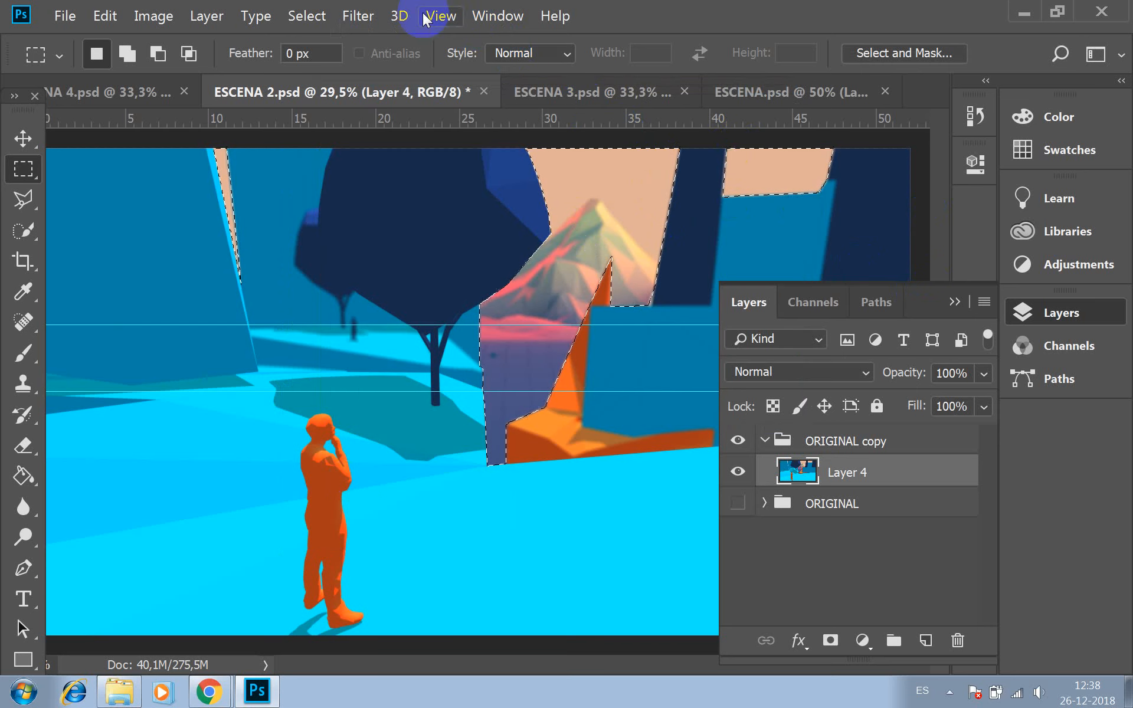
Apply a 35 px Field Blur to the selected mountain and sky area and clear the selection
{"action": "left_click", "coordinate": [357, 16]}
{"action": "mouse_move", "coordinate": [477, 293]}
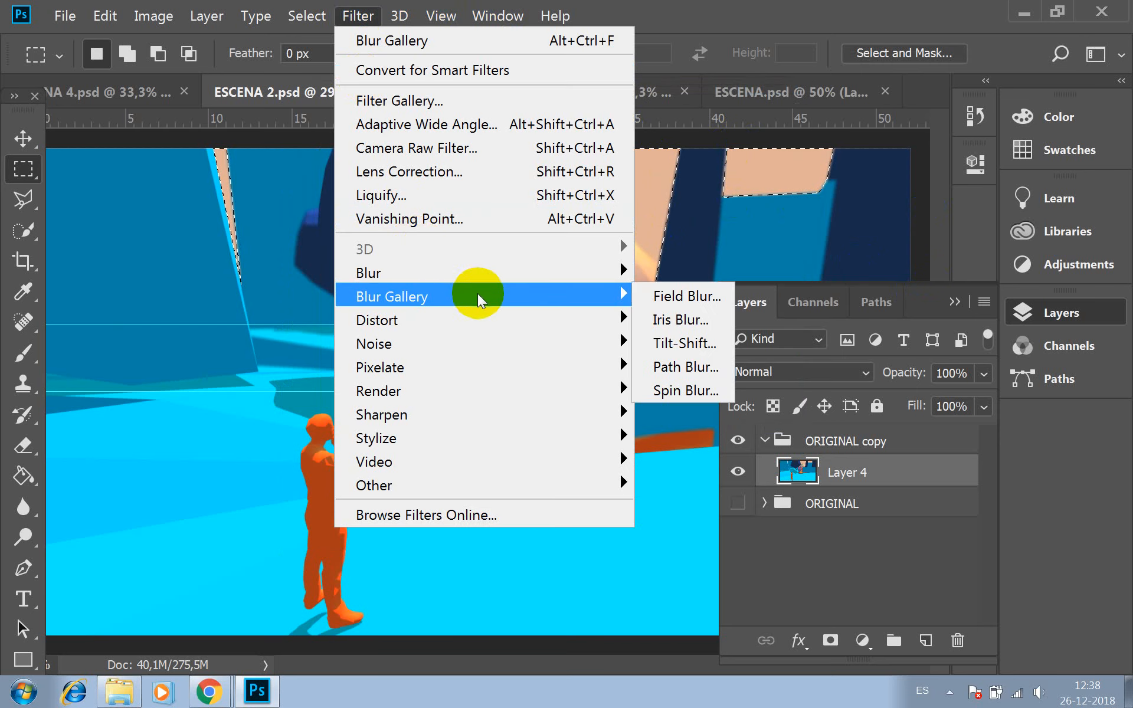
{"action": "left_click", "coordinate": [693, 299]}
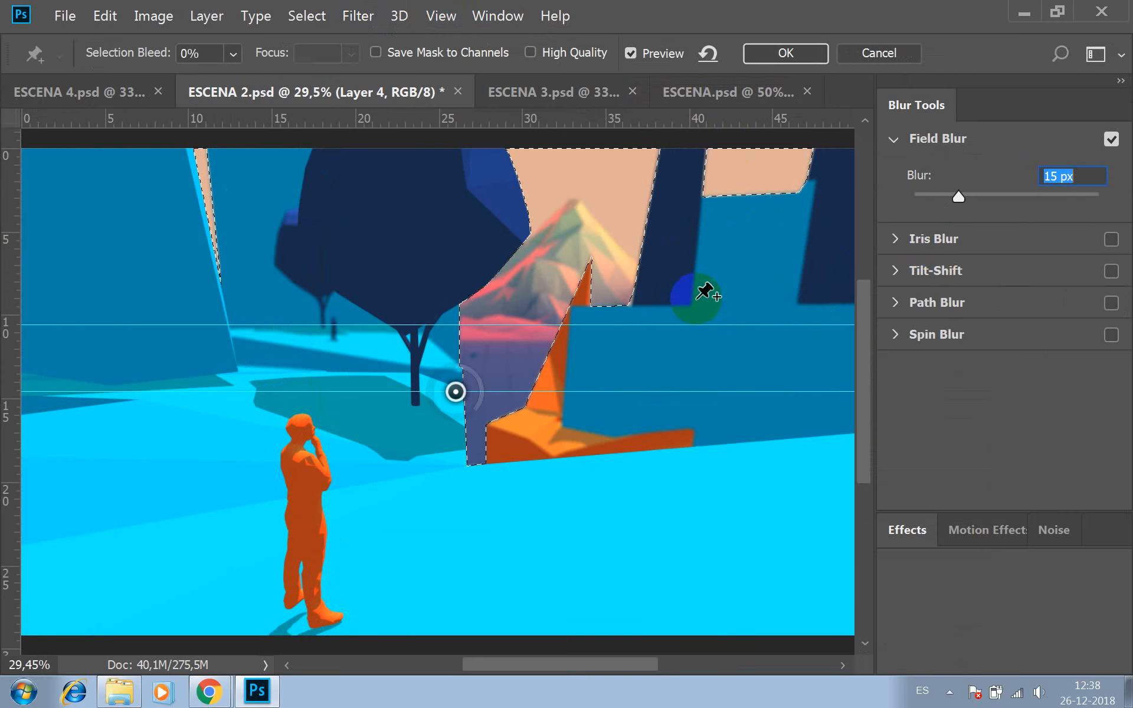
{"action": "left_click_drag", "start_coordinate": [965, 204], "coordinate": [989, 195]}
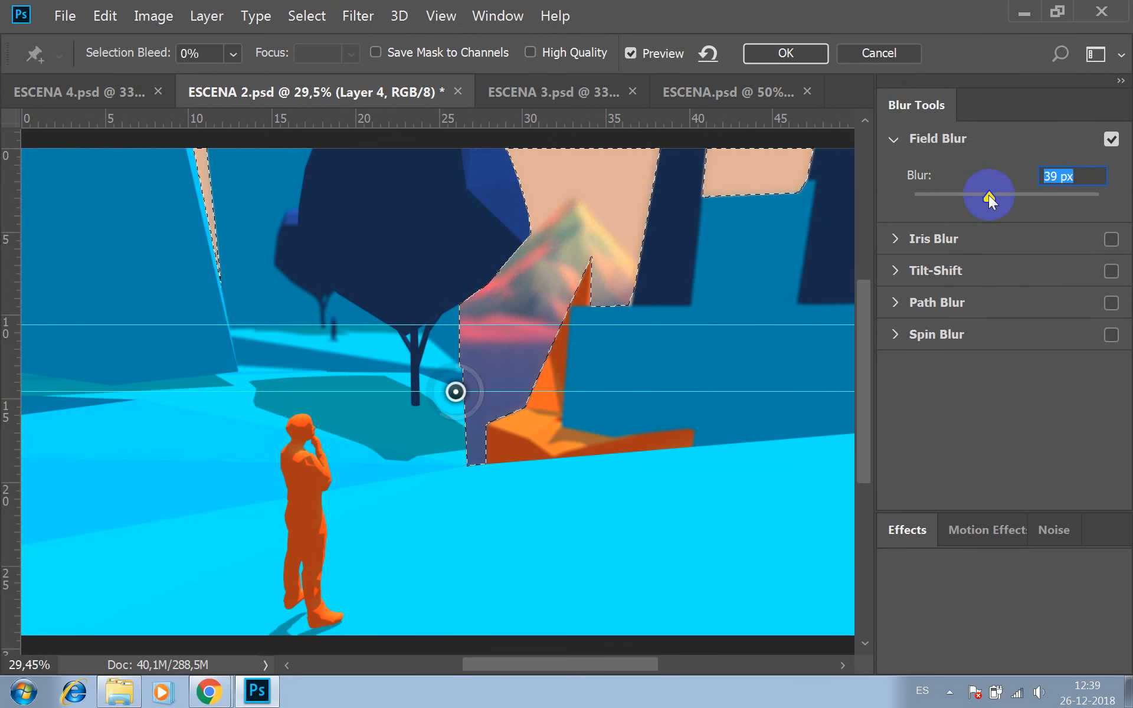
{"action": "mouse_move", "coordinate": [989, 193]}
{"action": "left_mouse_down"}
{"action": "mouse_move", "coordinate": [1004, 192]}
{"action": "mouse_move", "coordinate": [987, 194]}
{"action": "left_mouse_up"}
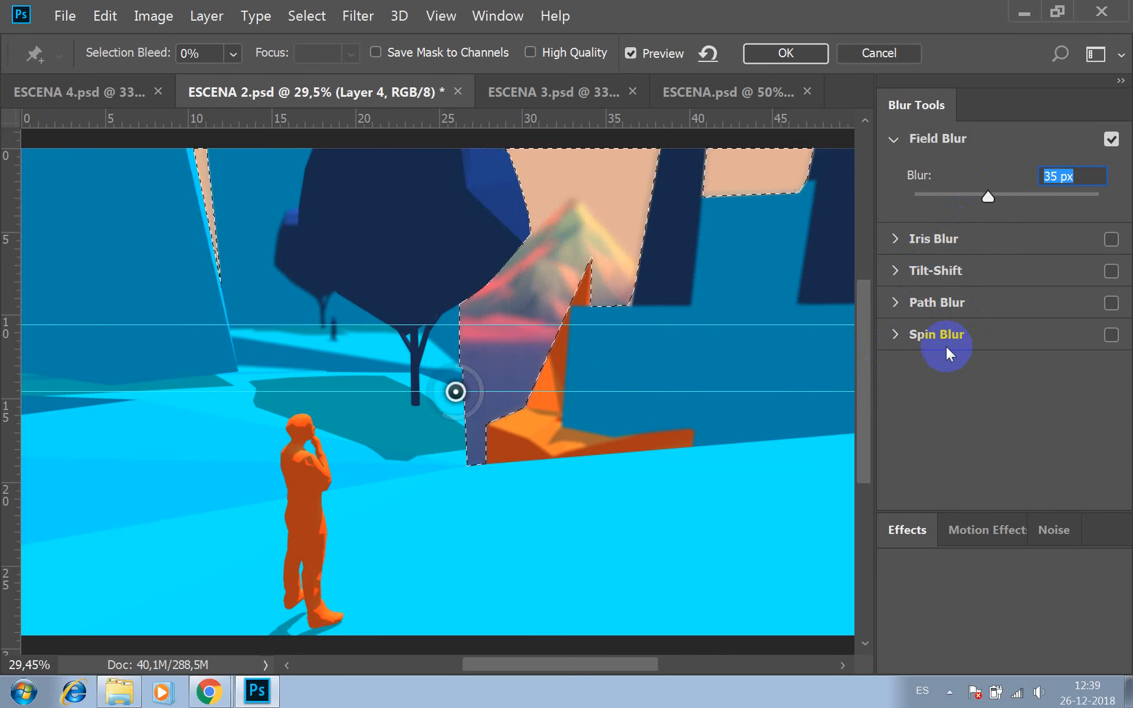
{"action": "left_click", "coordinate": [773, 51]}
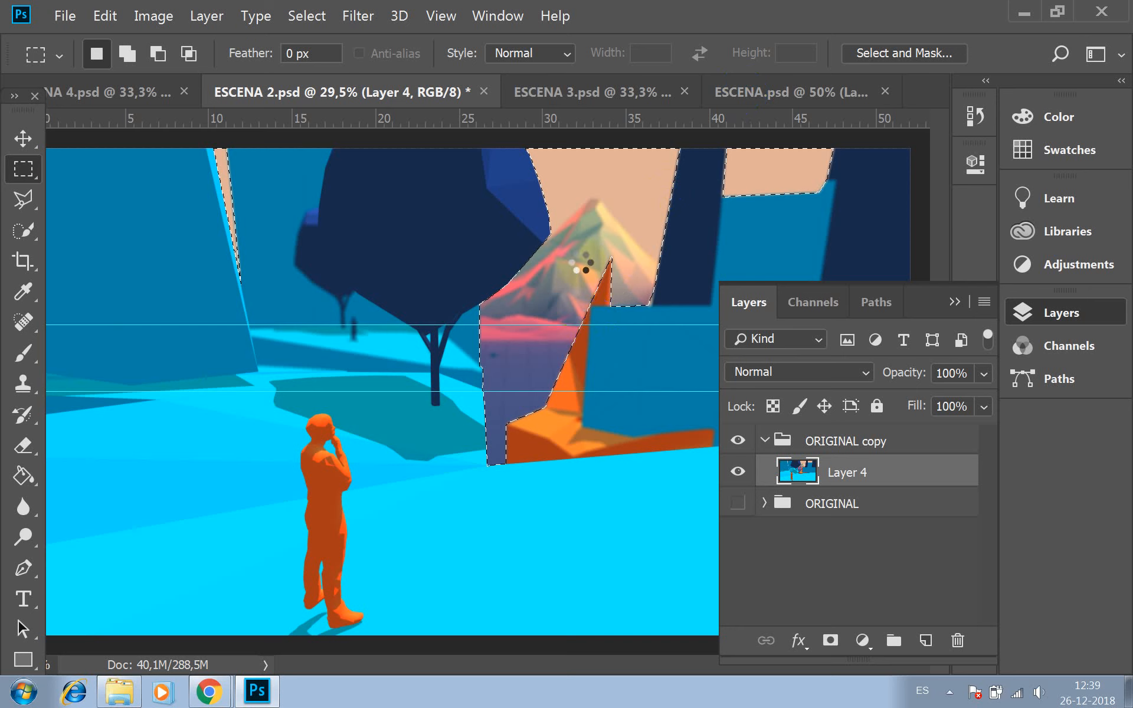
{"action": "left_click", "coordinate": [479, 511]}
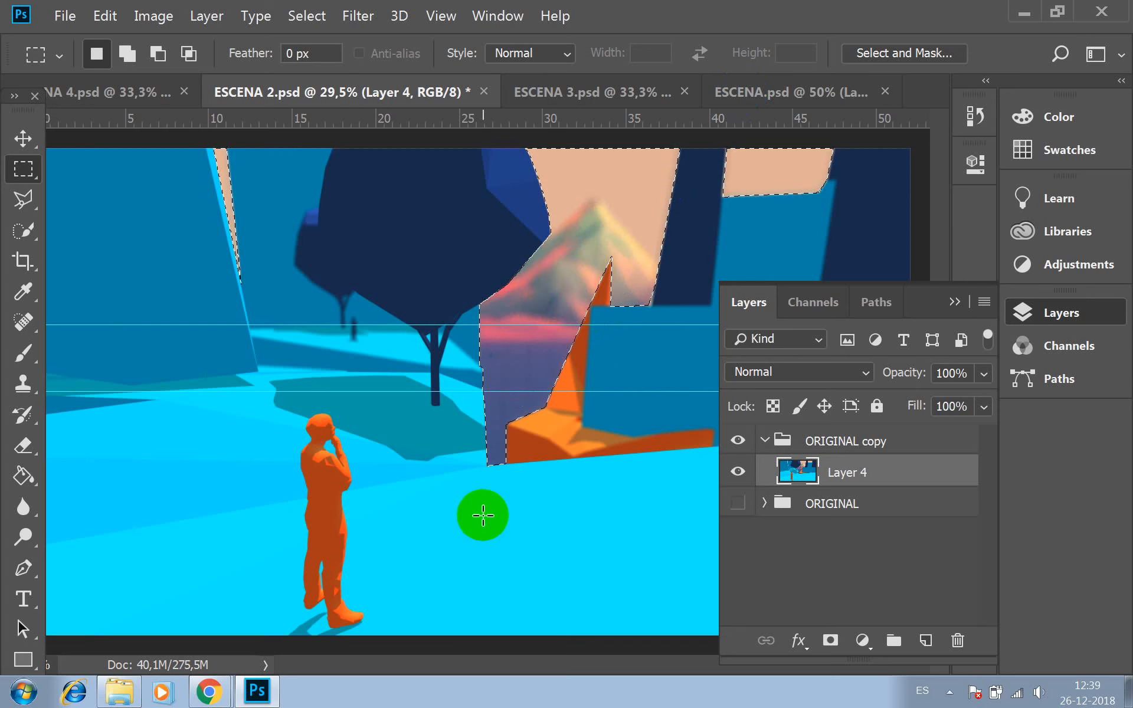
{"action": "left_click", "coordinate": [581, 247]}
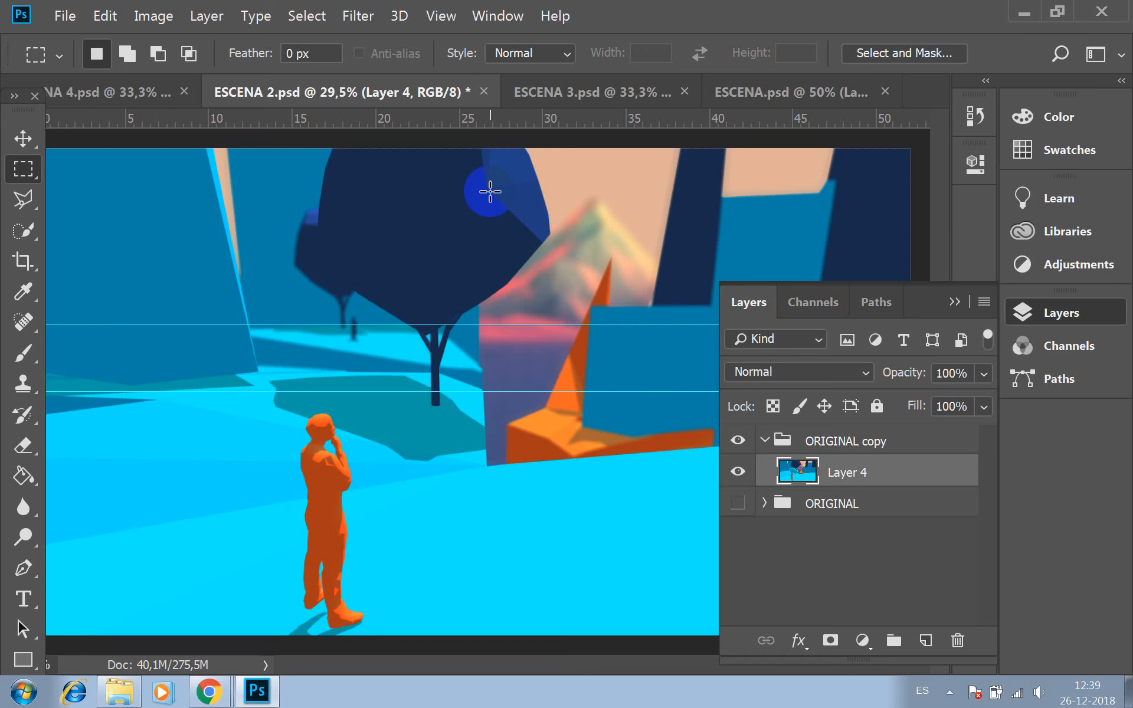
Open the photo ab18eedf0f278dfcc6fb52bcaa4fa64b of the crouching man in the red cap from the EXPRE 2 PERSONAJES folder
{"action": "left_click", "coordinate": [65, 13]}
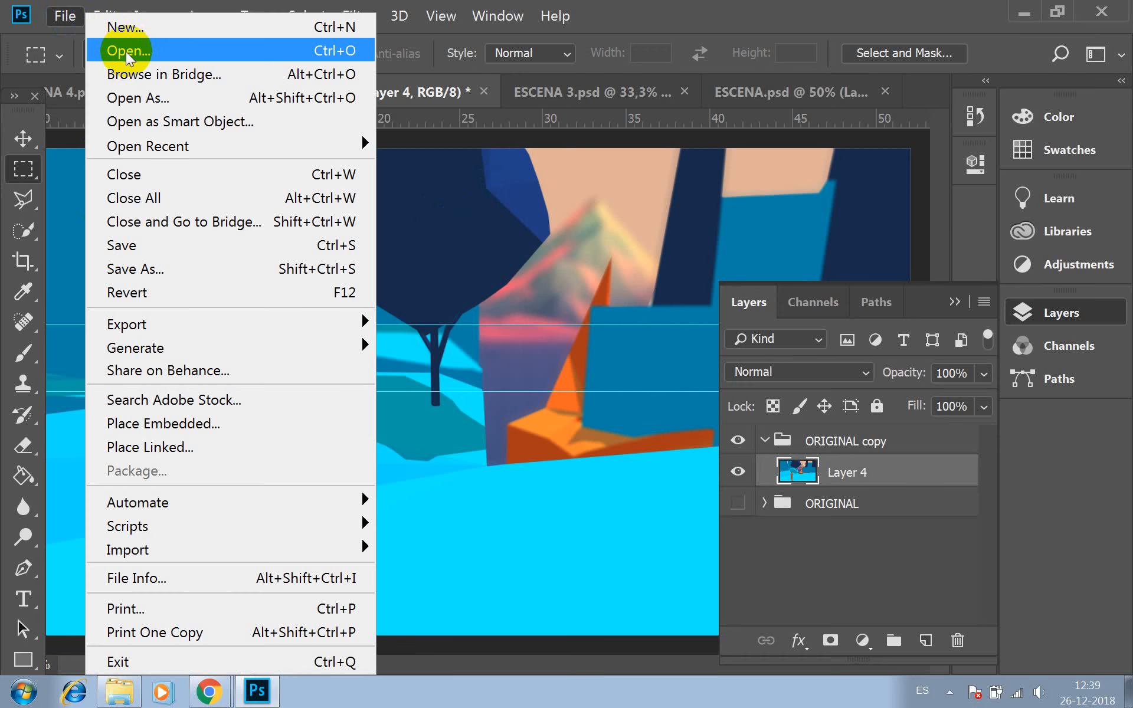
{"action": "left_click", "coordinate": [126, 53]}
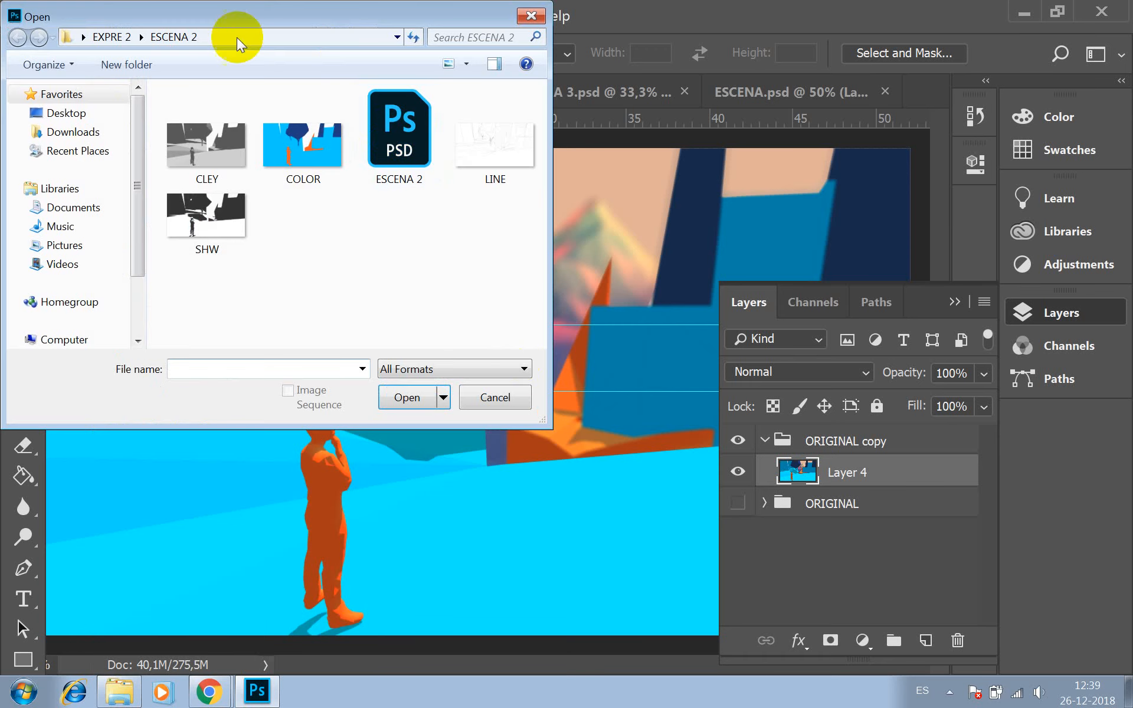
{"action": "left_click", "coordinate": [101, 37]}
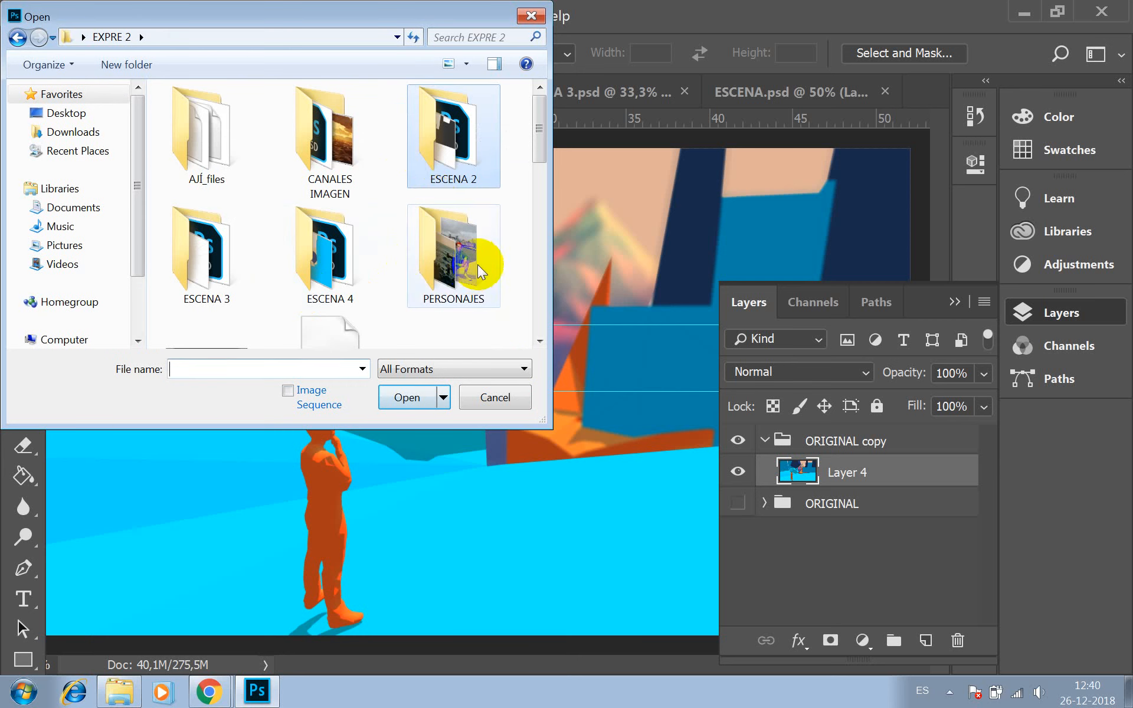
{"action": "double_click", "coordinate": [462, 244]}
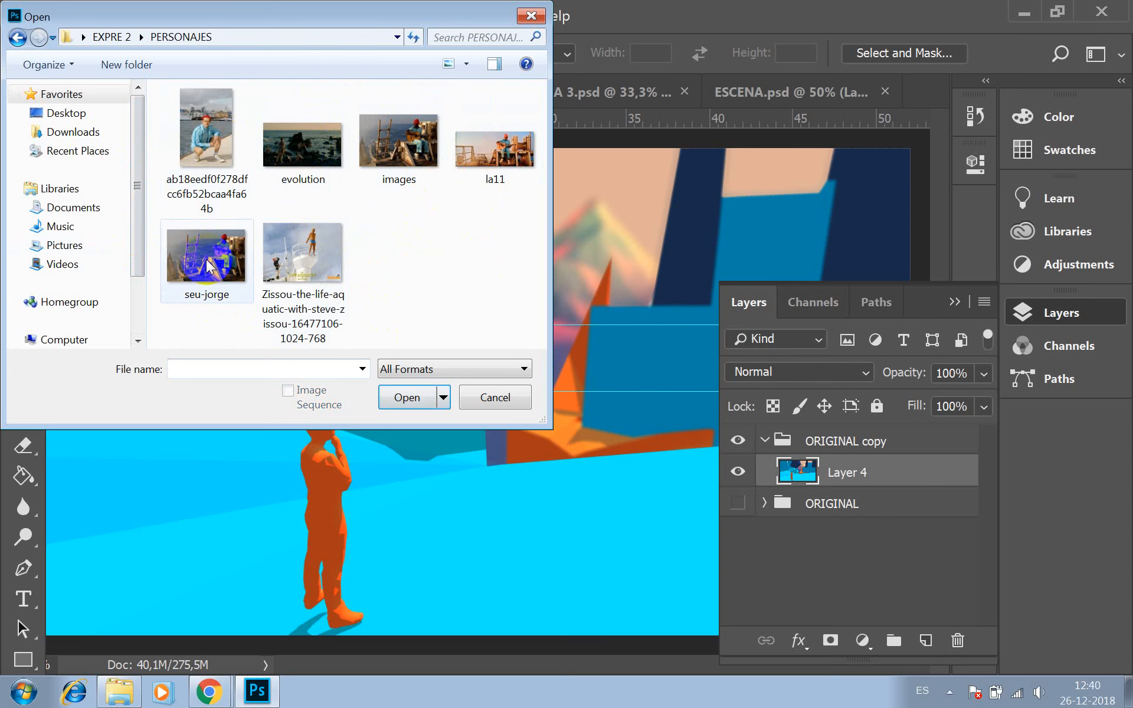
{"action": "left_click", "coordinate": [223, 171]}
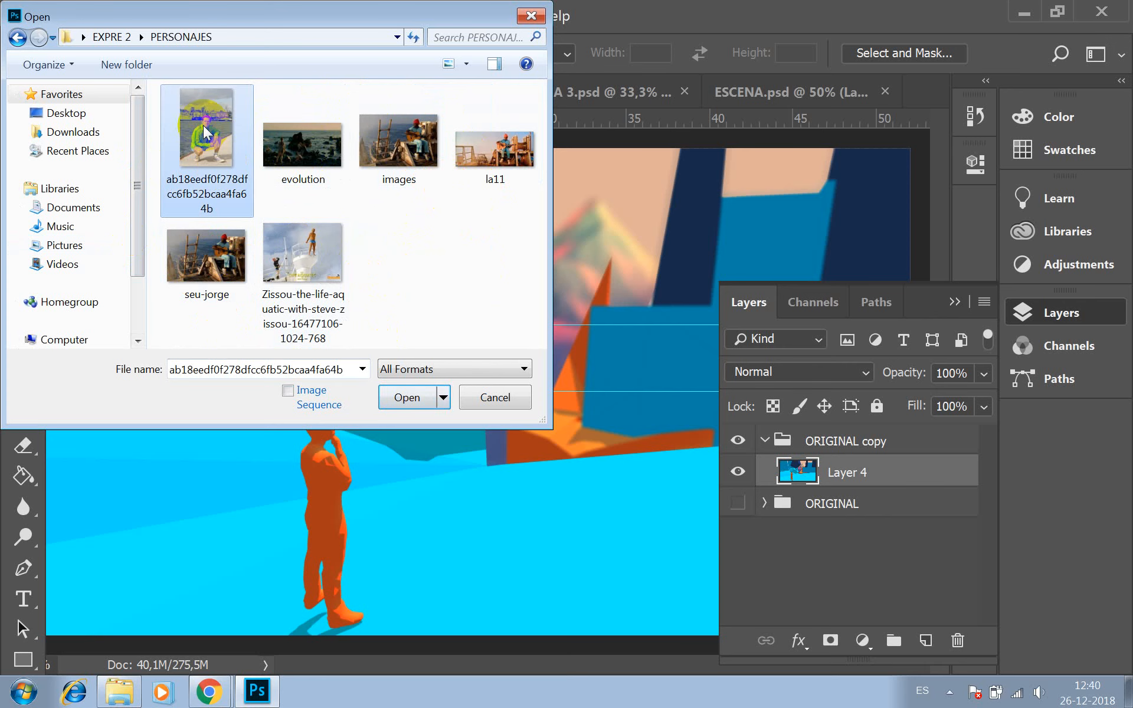
{"action": "left_click", "coordinate": [408, 397]}
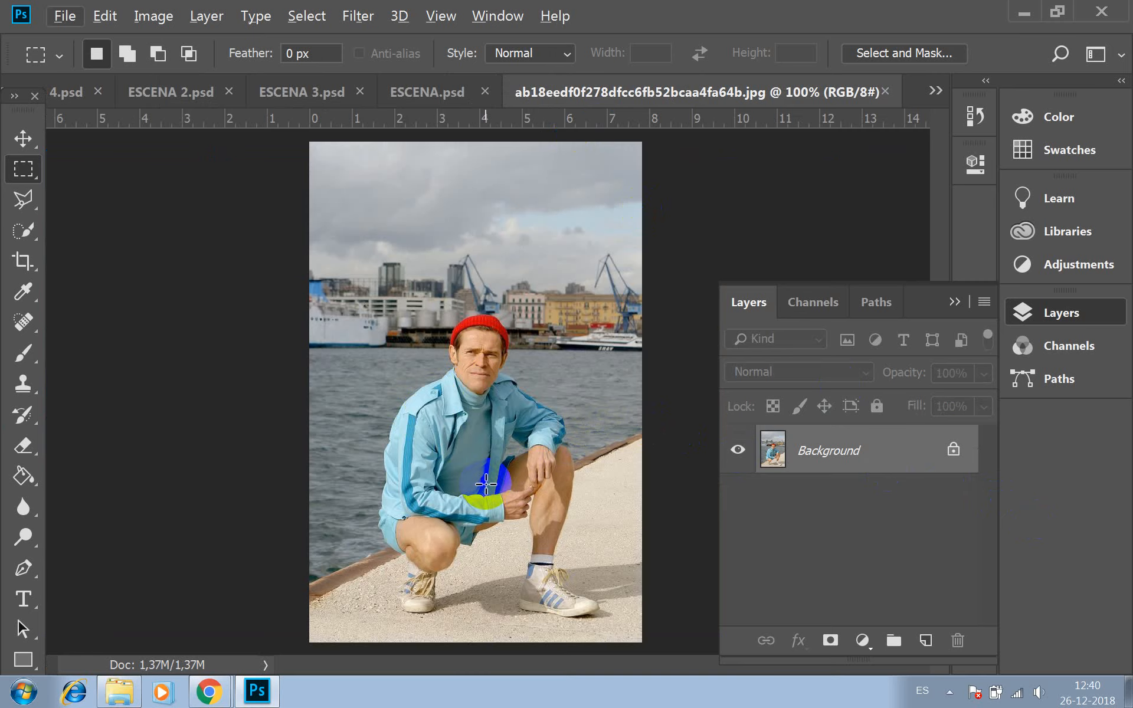
Activate the polygonal lasso for cutting out the crouching man and unlock the photo's Background layer
{"action": "key", "text": "z"}
{"action": "left_click", "coordinate": [484, 479]}
{"action": "scroll", "coordinate": [483, 472], "scroll_direction": "down", "scroll_amount": 5}
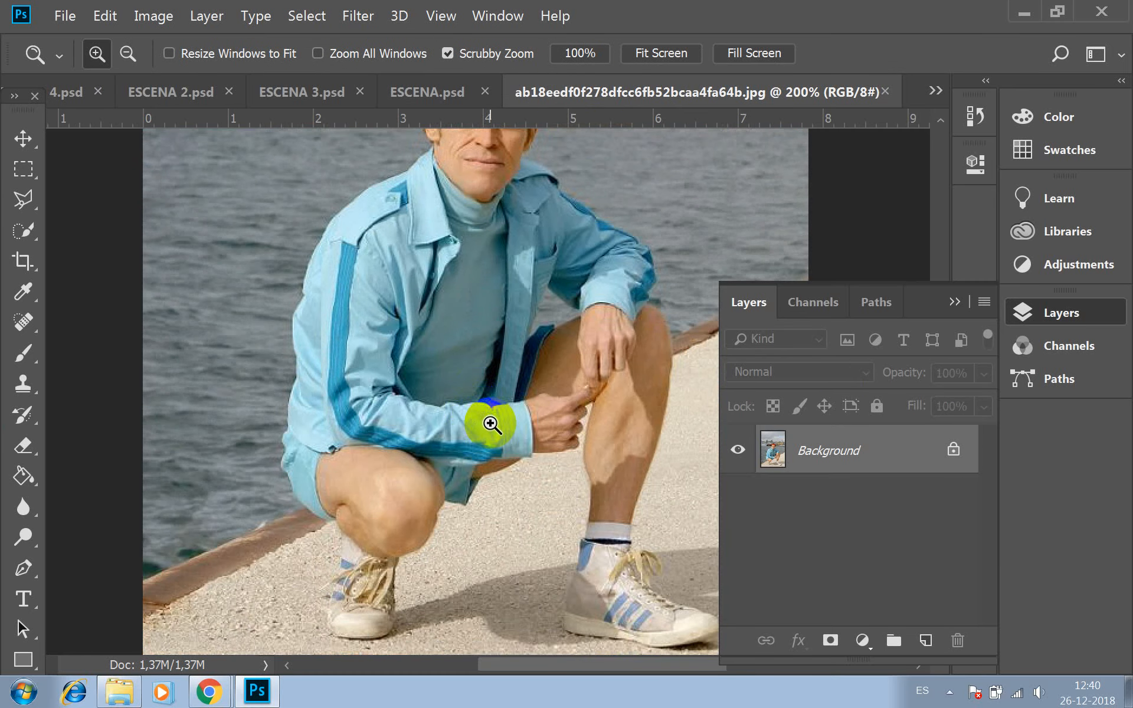
{"action": "key", "text": "l"}
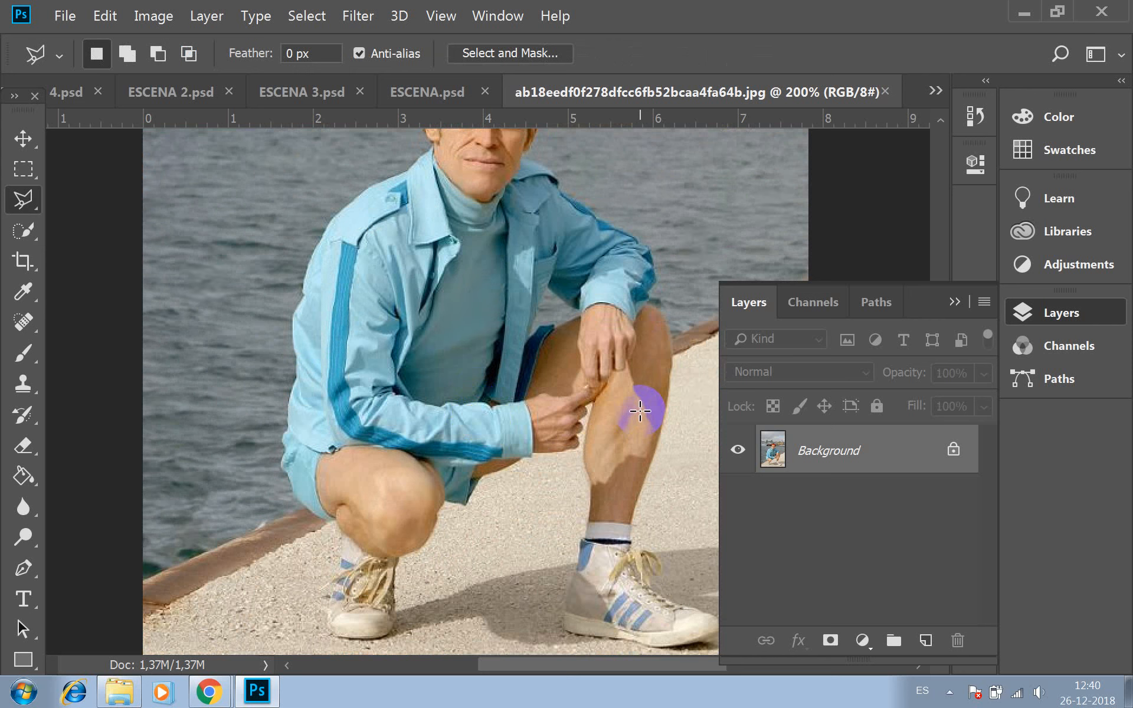
{"action": "left_click", "coordinate": [954, 451]}
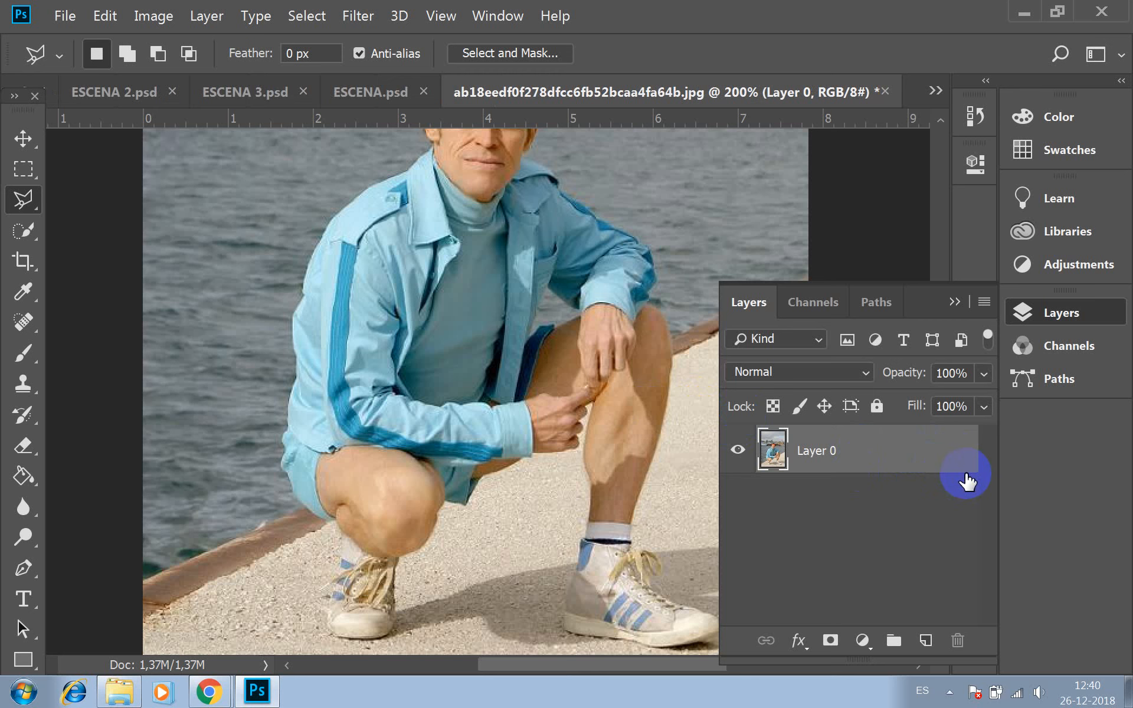
Start a polygonal lasso outline at the sole of the sneaker under the bent knee and trace around its toe
{"action": "scroll", "coordinate": [377, 271], "scroll_direction": "down", "scroll_amount": 3}
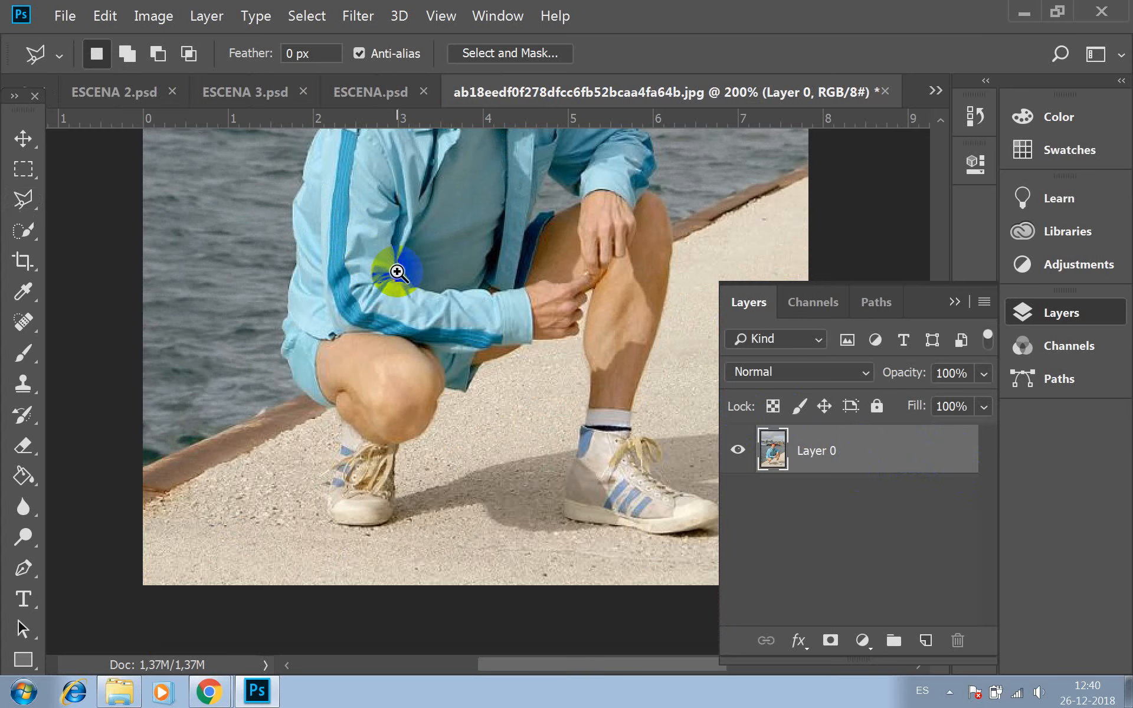
{"action": "left_click", "coordinate": [374, 483]}
{"action": "left_click", "coordinate": [374, 490]}
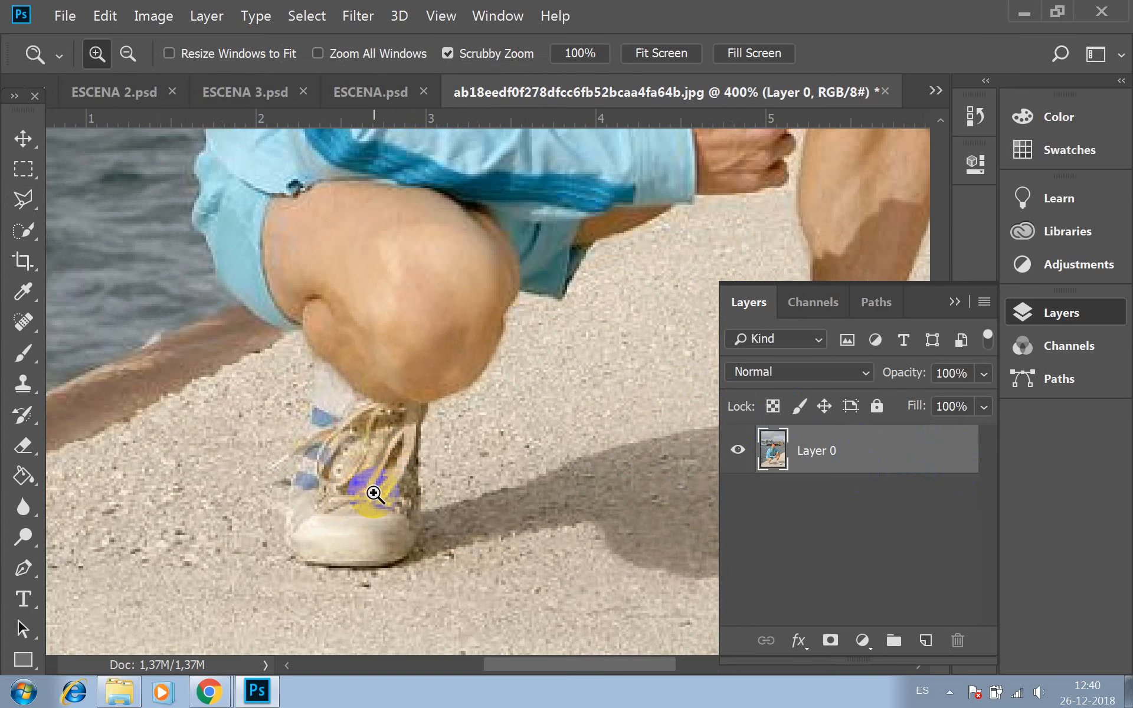
{"action": "key", "text": "l"}
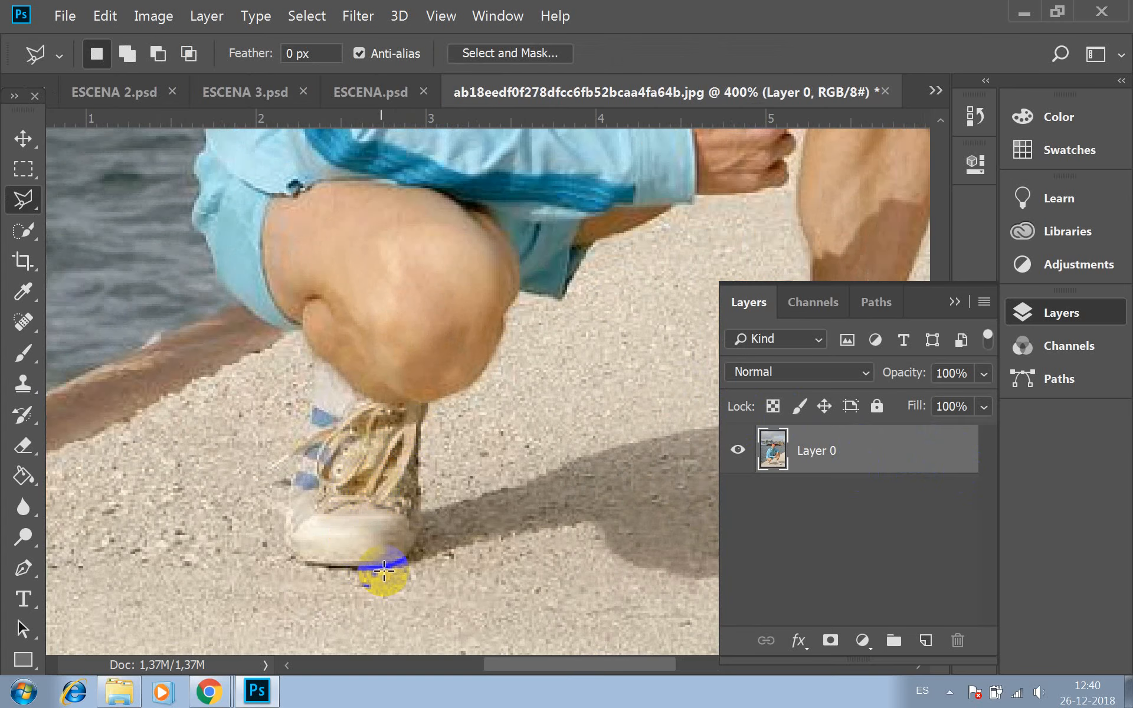
{"action": "left_click", "coordinate": [384, 569]}
{"action": "left_click", "coordinate": [353, 569]}
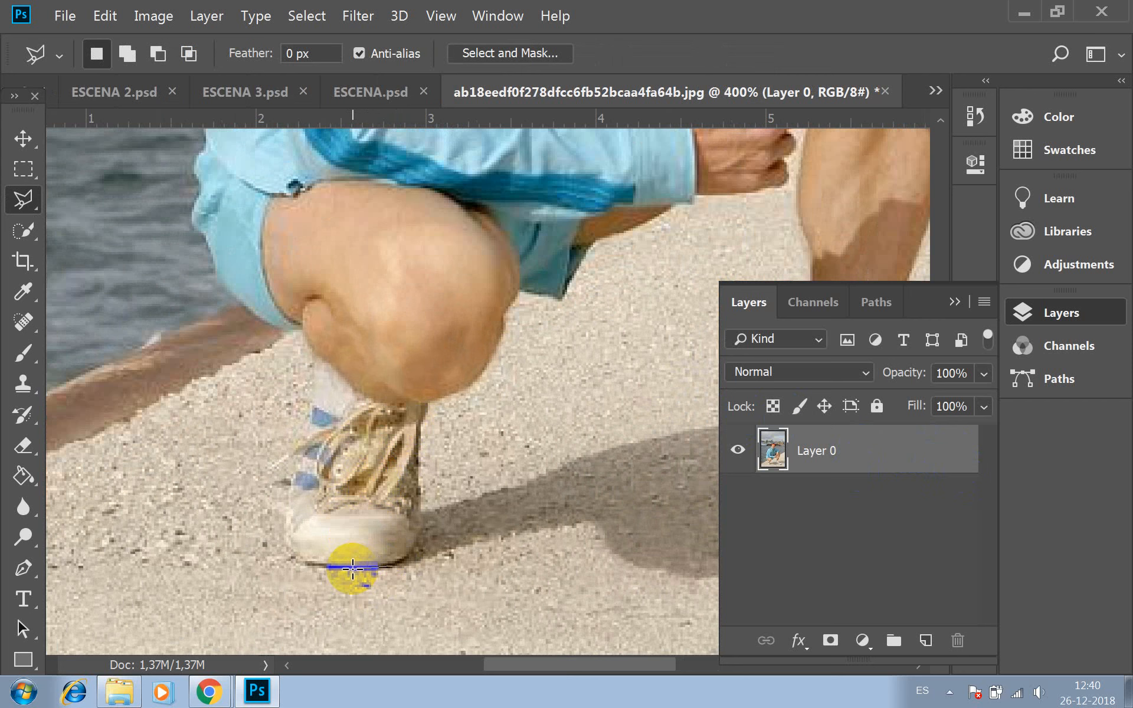
{"action": "left_click", "coordinate": [302, 563]}
{"action": "left_click", "coordinate": [290, 541]}
{"action": "left_click", "coordinate": [289, 505]}
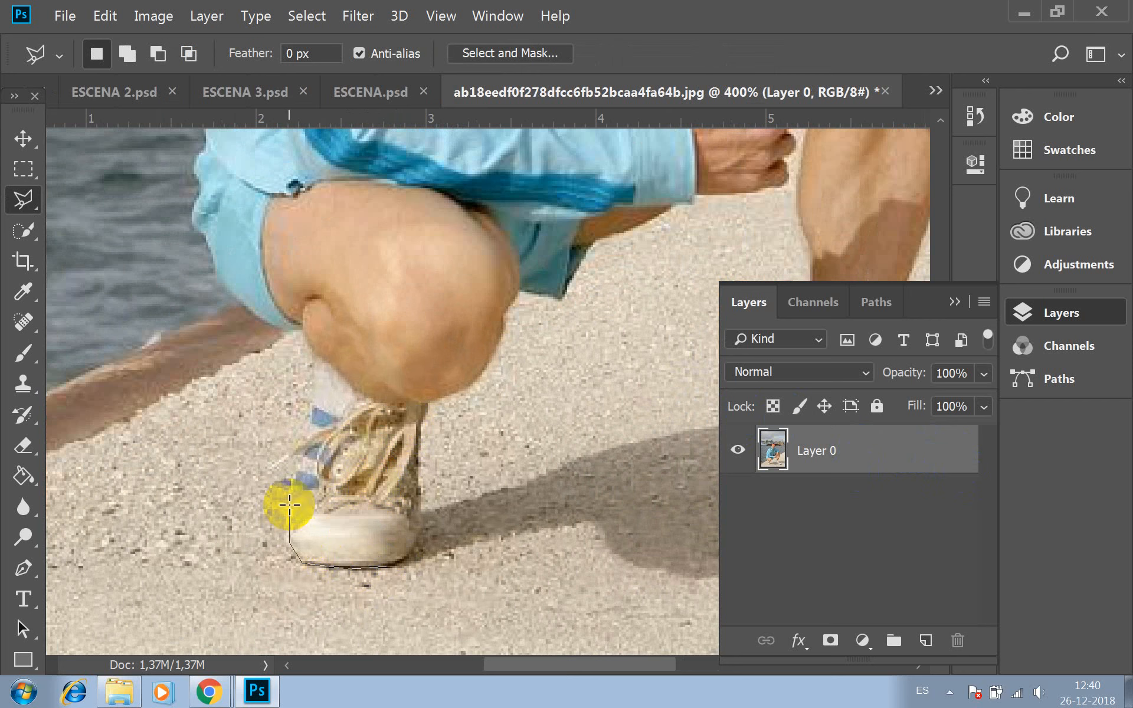
Continue the lasso outline around the sneaker's protruding lace and up the outer edge of the sock
{"action": "left_click", "coordinate": [299, 451]}
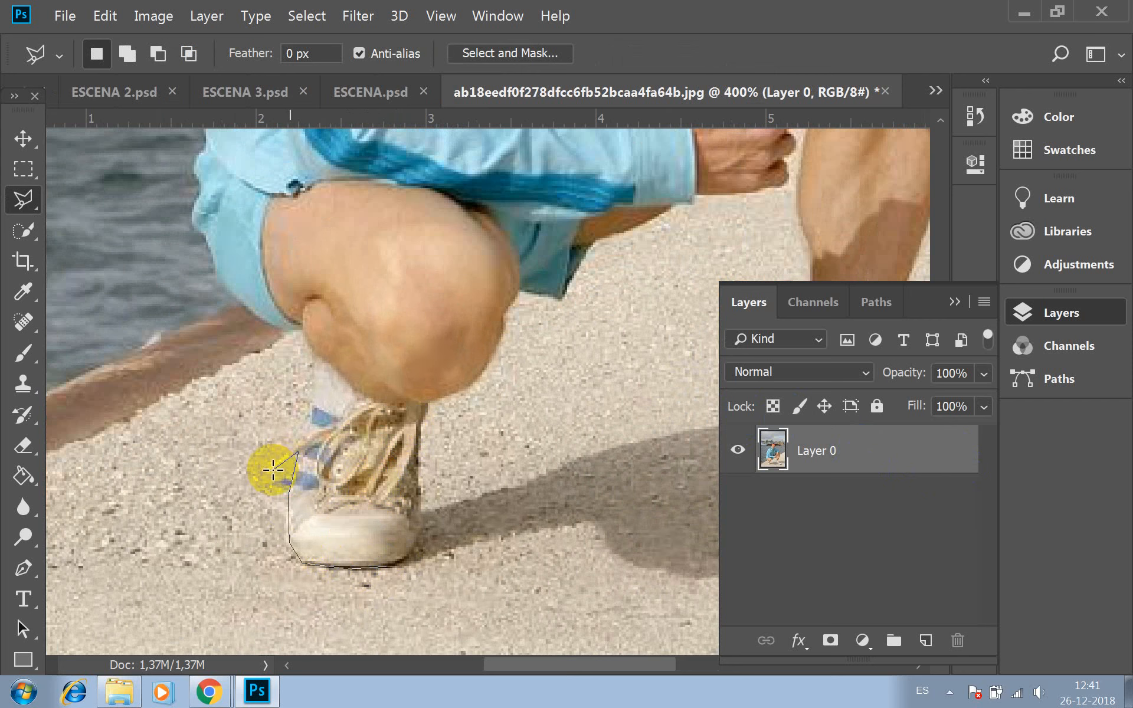
{"action": "left_click", "coordinate": [273, 470]}
{"action": "left_click", "coordinate": [307, 448]}
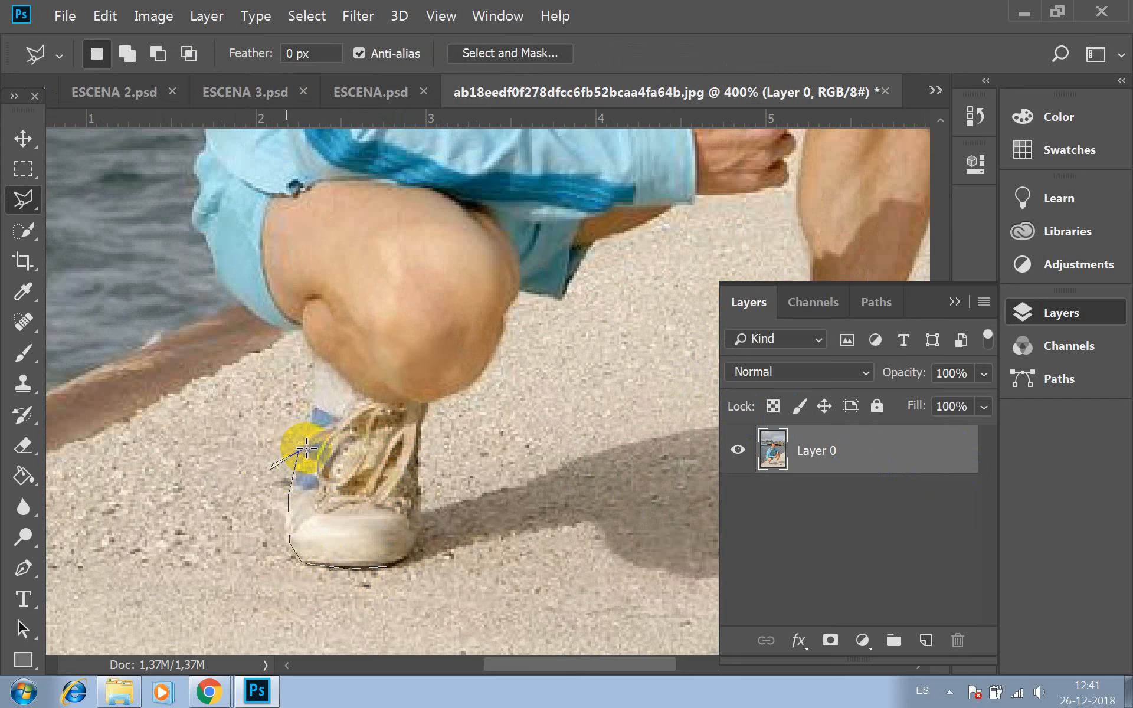
{"action": "left_click", "coordinate": [310, 436]}
{"action": "left_click", "coordinate": [315, 354]}
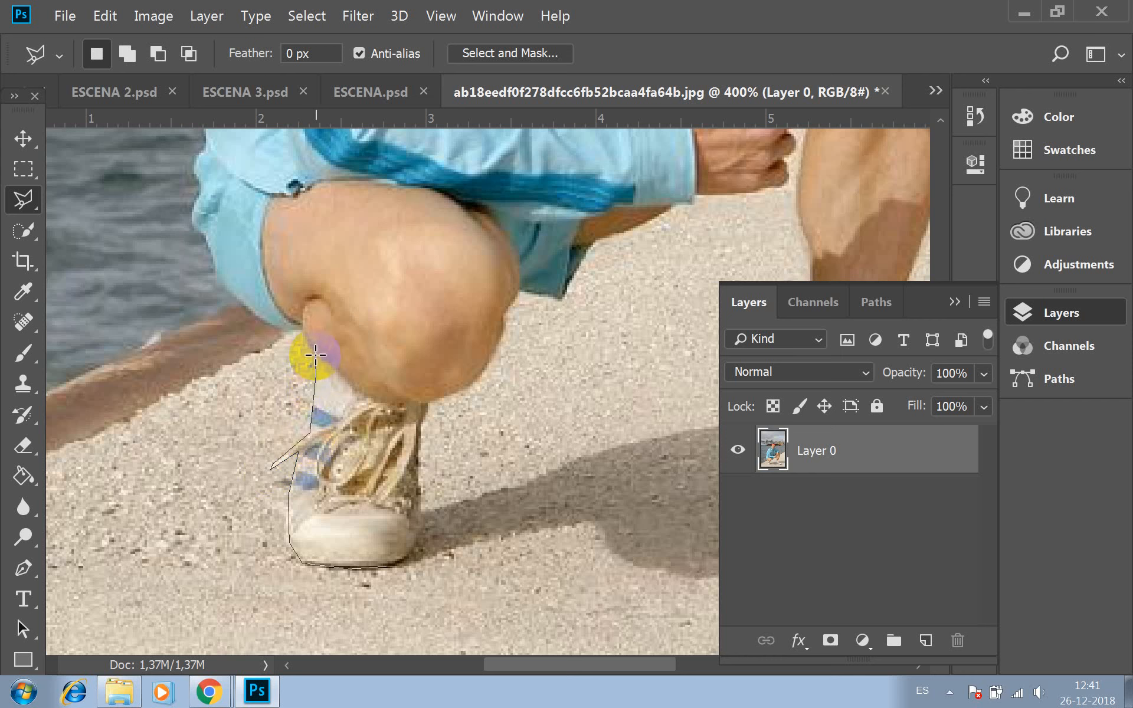
Trace the outline along the back of the shorts and up the outer edge of the jacket to the shoulder
{"action": "left_click", "coordinate": [301, 328]}
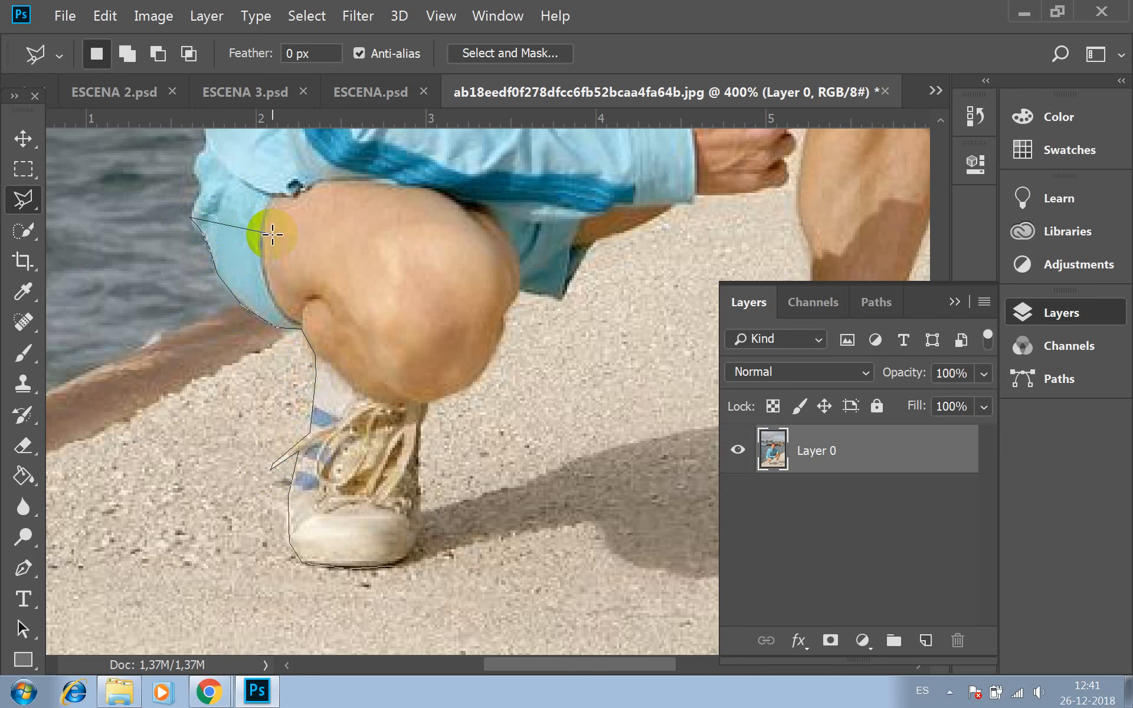
{"action": "left_click", "coordinate": [195, 168]}
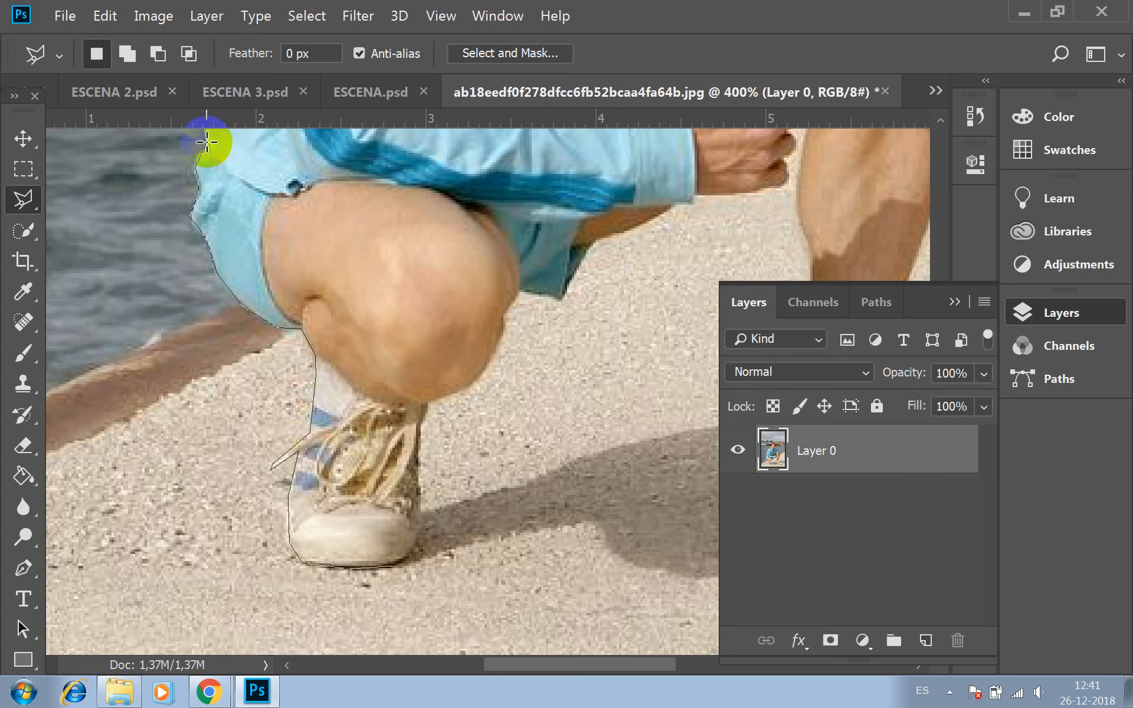
{"action": "left_click", "coordinate": [206, 143]}
{"action": "mouse_move", "coordinate": [212, 88]}
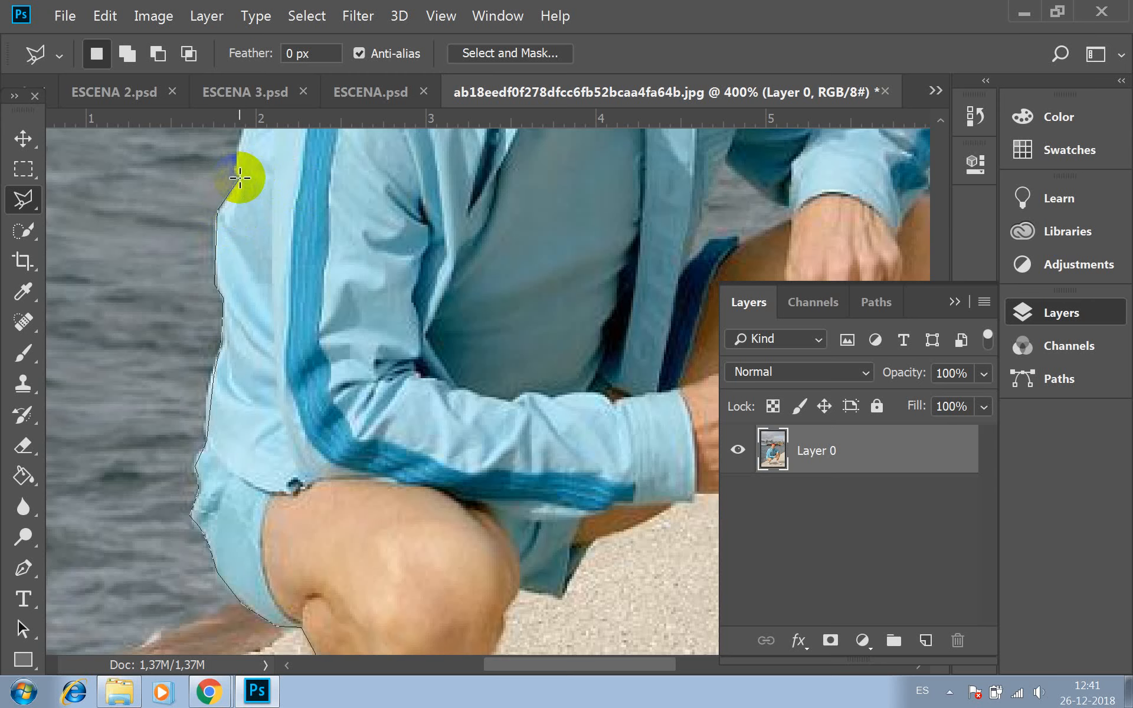
{"action": "left_click", "coordinate": [239, 178]}
{"action": "left_click", "coordinate": [235, 163]}
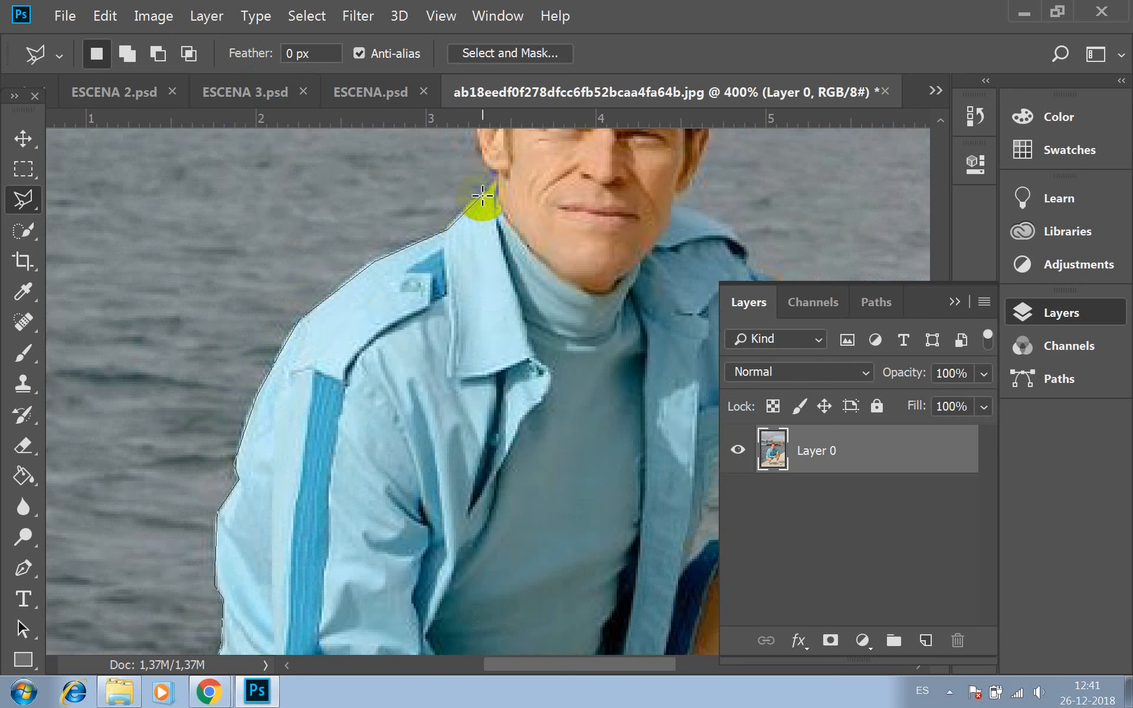
Extend the lasso outline from the jacket collar up the neck and ear and around the red cap to the other ear
{"action": "left_click", "coordinate": [487, 163]}
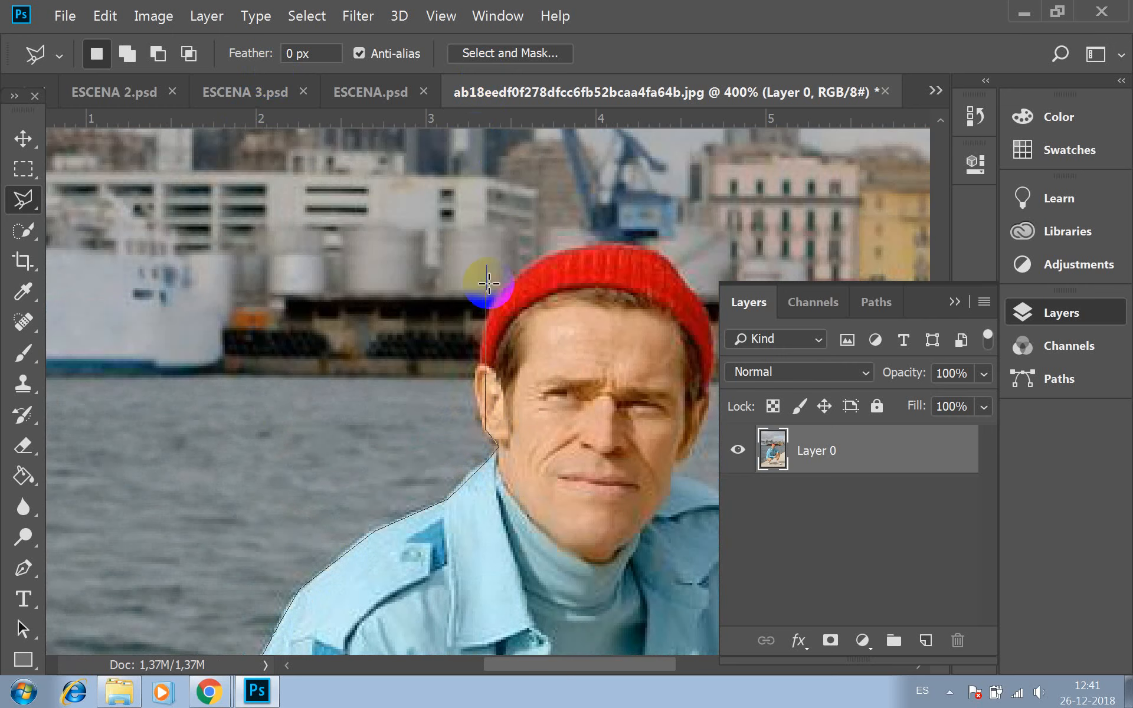
{"action": "left_click", "coordinate": [479, 406]}
{"action": "left_click", "coordinate": [475, 379]}
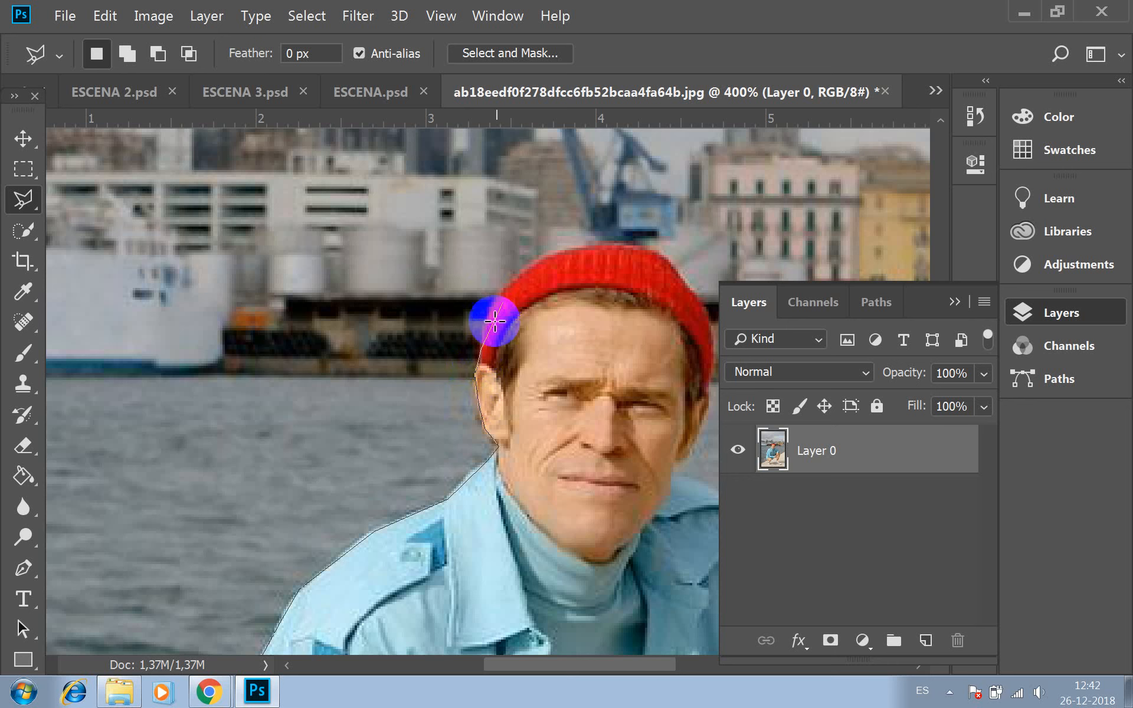
{"action": "left_click", "coordinate": [504, 302]}
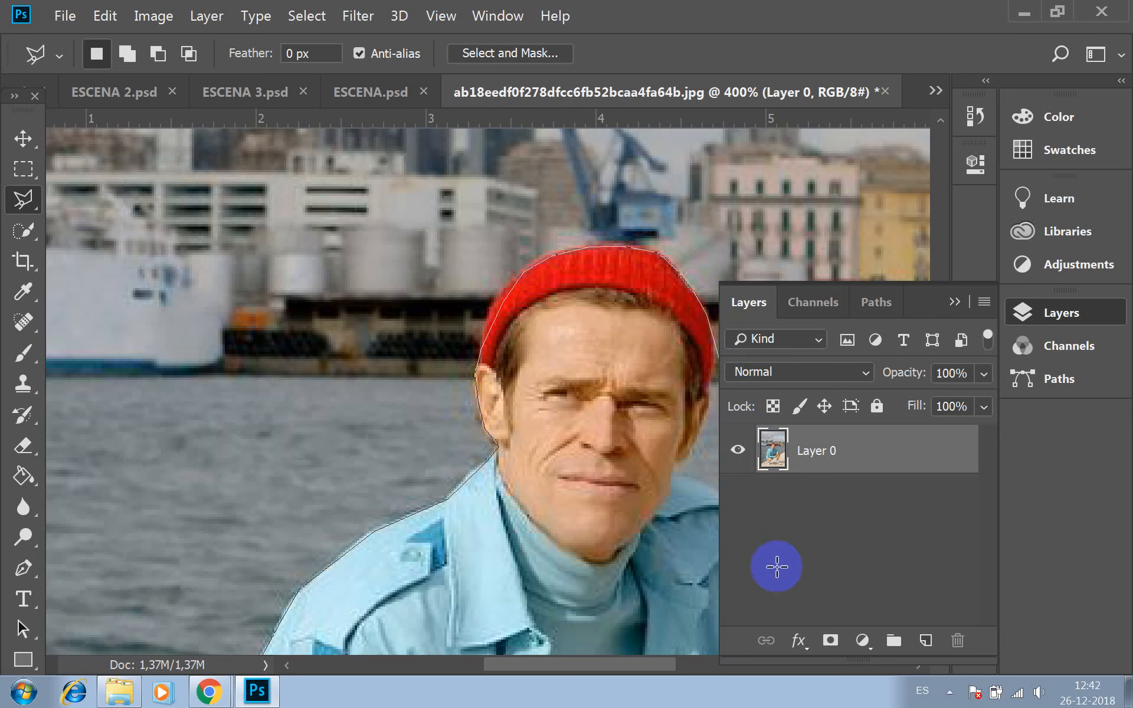
{"action": "mouse_move", "coordinate": [635, 390]}
{"action": "left_mouse_down"}
{"action": "mouse_move", "coordinate": [202, 182]}
{"action": "mouse_move", "coordinate": [271, 246]}
{"action": "left_mouse_up"}
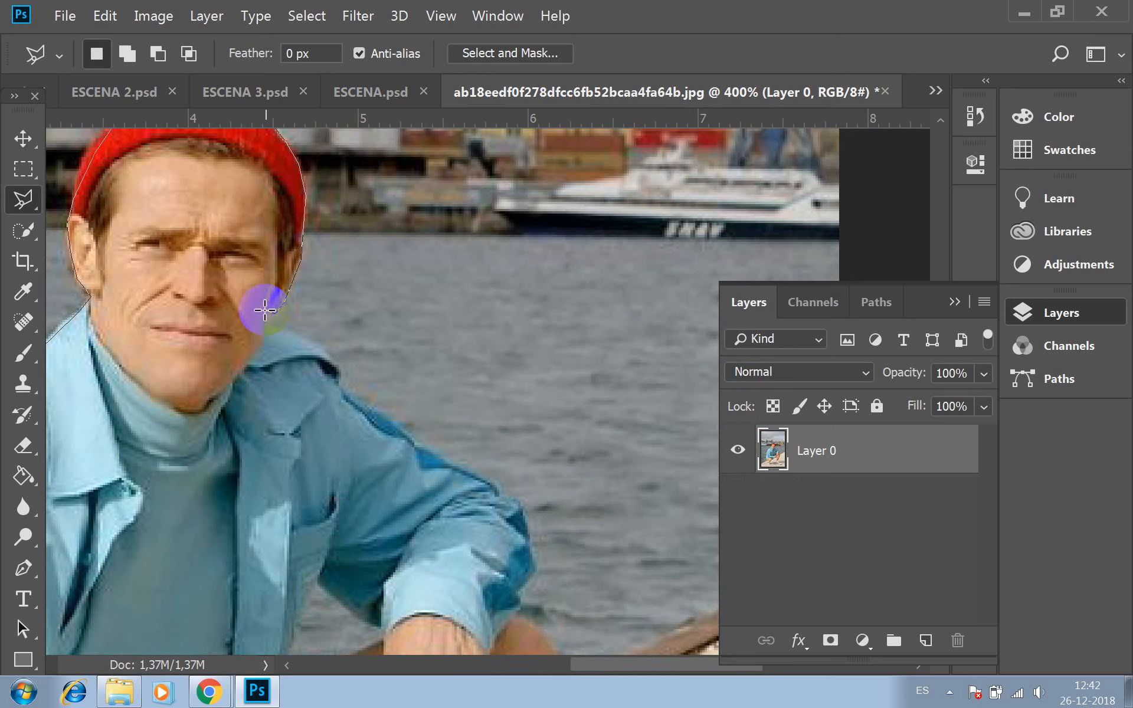
Trace the outline from the jaw over the far shoulder and down the outer jacket sleeve to the raised knee
{"action": "left_click", "coordinate": [265, 328]}
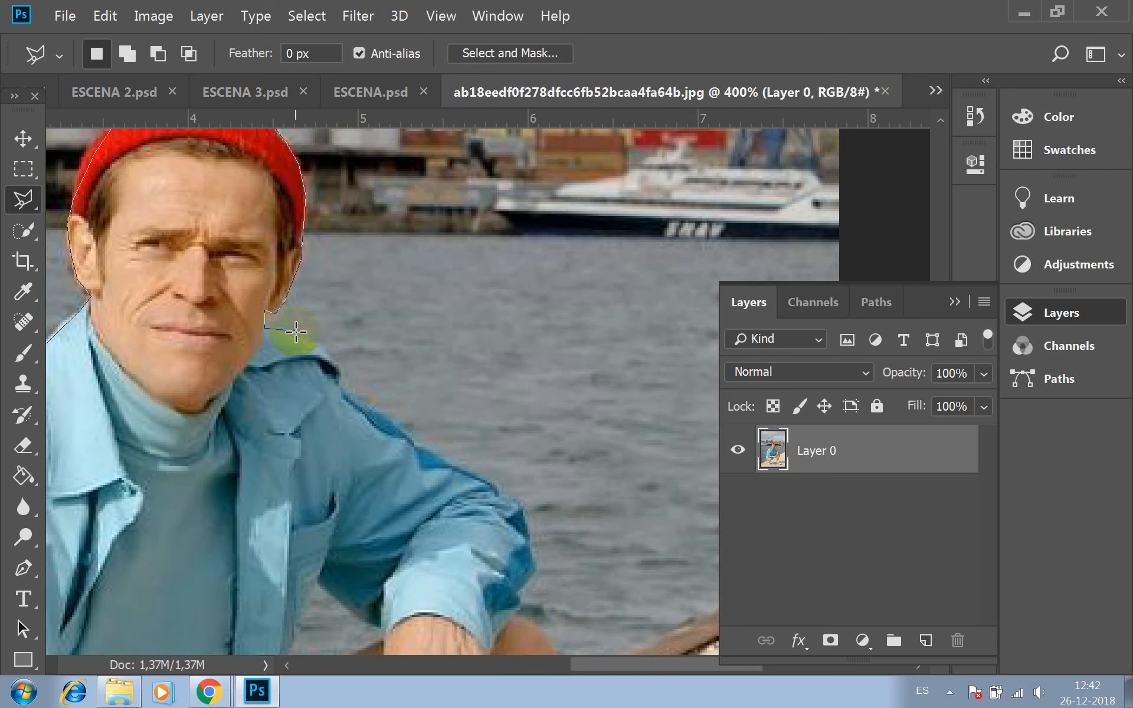
{"action": "left_click", "coordinate": [295, 331]}
{"action": "left_click", "coordinate": [324, 351]}
{"action": "left_click_drag", "start_coordinate": [520, 576], "coordinate": [450, 189]}
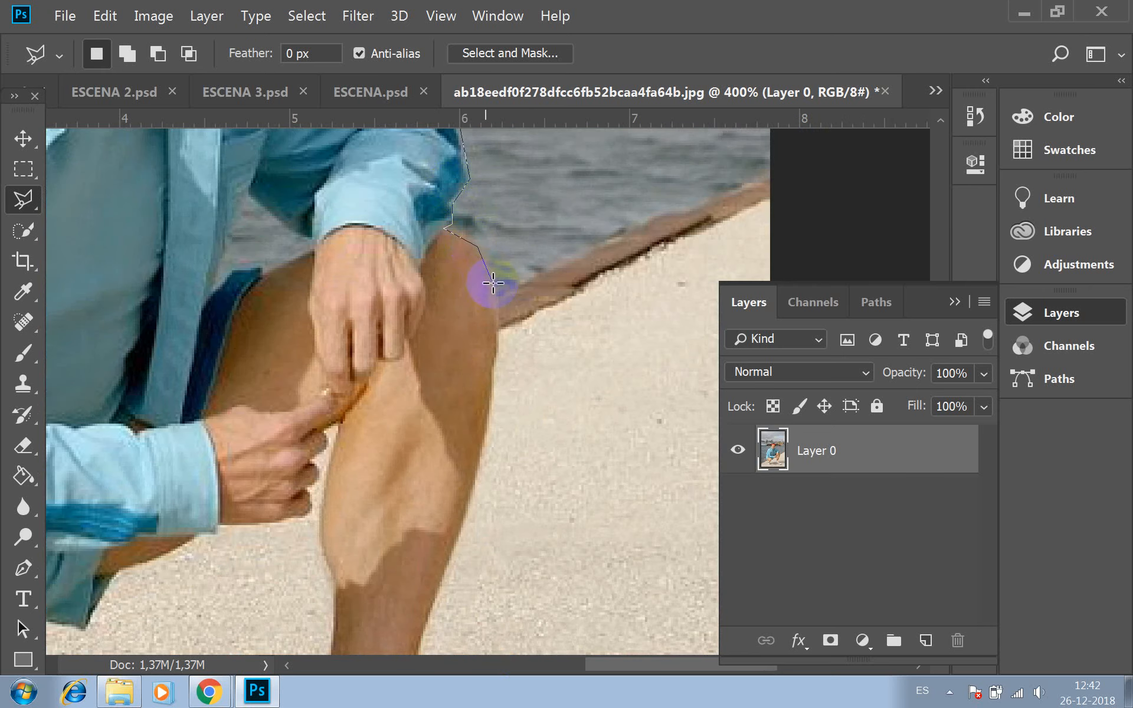
Trace the outline down the front leg, around its sneaker, and back along the hands, sleeve and bent knee to the first sneaker
{"action": "left_click", "coordinate": [501, 350]}
{"action": "mouse_move", "coordinate": [498, 350]}
{"action": "left_mouse_down"}
{"action": "mouse_move", "coordinate": [460, 538]}
{"action": "mouse_move", "coordinate": [392, 695]}
{"action": "mouse_move", "coordinate": [425, 304]}
{"action": "mouse_move", "coordinate": [419, 450]}
{"action": "mouse_move", "coordinate": [455, 456]}
{"action": "mouse_move", "coordinate": [477, 475]}
{"action": "left_mouse_up"}
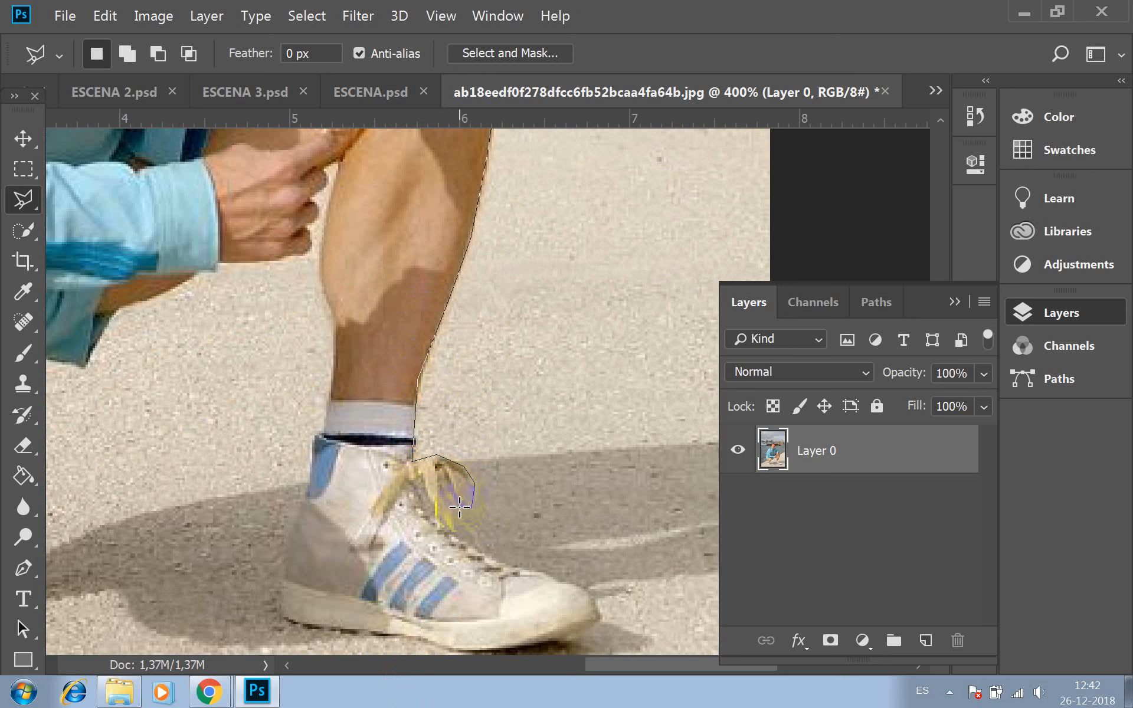
{"action": "mouse_move", "coordinate": [460, 505]}
{"action": "left_mouse_down"}
{"action": "mouse_move", "coordinate": [441, 469]}
{"action": "mouse_move", "coordinate": [458, 541]}
{"action": "mouse_move", "coordinate": [577, 586]}
{"action": "mouse_move", "coordinate": [598, 601]}
{"action": "mouse_move", "coordinate": [601, 625]}
{"action": "mouse_move", "coordinate": [567, 645]}
{"action": "mouse_move", "coordinate": [469, 655]}
{"action": "mouse_move", "coordinate": [415, 626]}
{"action": "mouse_move", "coordinate": [269, 602]}
{"action": "left_mouse_up"}
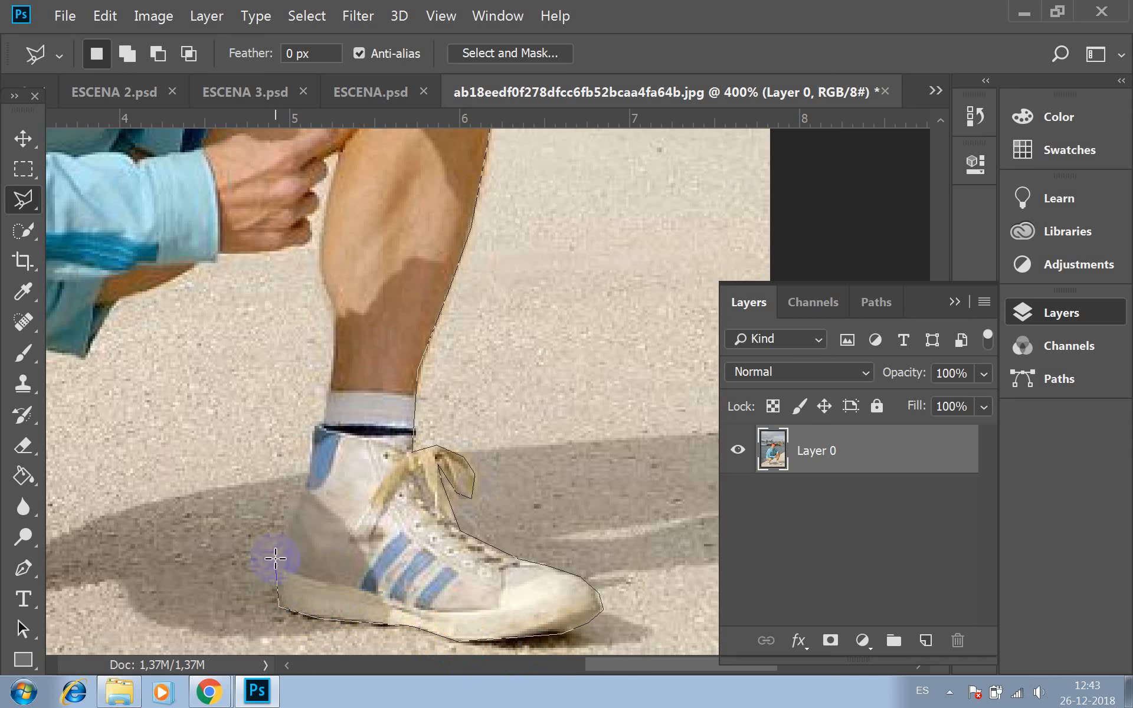
{"action": "mouse_move", "coordinate": [301, 501]}
{"action": "left_mouse_down"}
{"action": "mouse_move", "coordinate": [316, 423]}
{"action": "mouse_move", "coordinate": [328, 417]}
{"action": "mouse_move", "coordinate": [337, 307]}
{"action": "mouse_move", "coordinate": [318, 257]}
{"action": "mouse_move", "coordinate": [340, 149]}
{"action": "mouse_move", "coordinate": [323, 159]}
{"action": "mouse_move", "coordinate": [327, 183]}
{"action": "mouse_move", "coordinate": [307, 193]}
{"action": "mouse_move", "coordinate": [319, 206]}
{"action": "mouse_move", "coordinate": [302, 217]}
{"action": "mouse_move", "coordinate": [311, 247]}
{"action": "mouse_move", "coordinate": [251, 267]}
{"action": "mouse_move", "coordinate": [225, 251]}
{"action": "mouse_move", "coordinate": [218, 264]}
{"action": "mouse_move", "coordinate": [194, 263]}
{"action": "mouse_move", "coordinate": [120, 302]}
{"action": "mouse_move", "coordinate": [85, 358]}
{"action": "mouse_move", "coordinate": [18, 348]}
{"action": "mouse_move", "coordinate": [207, 387]}
{"action": "mouse_move", "coordinate": [179, 351]}
{"action": "mouse_move", "coordinate": [153, 429]}
{"action": "mouse_move", "coordinate": [97, 463]}
{"action": "mouse_move", "coordinate": [76, 616]}
{"action": "left_mouse_up"}
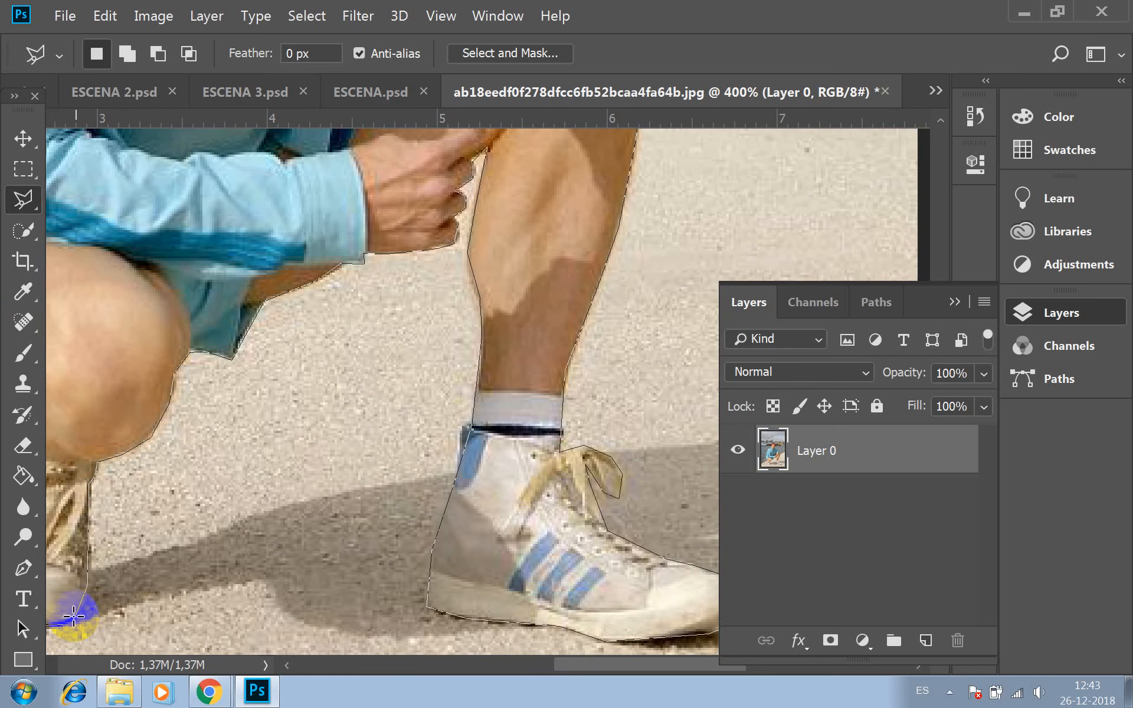
Close the polygonal lasso outline around the crouching man at the front of his shoe
{"action": "left_click", "coordinate": [69, 624]}
{"action": "scroll", "coordinate": [531, 434], "scroll_direction": "down", "scroll_amount": 3}
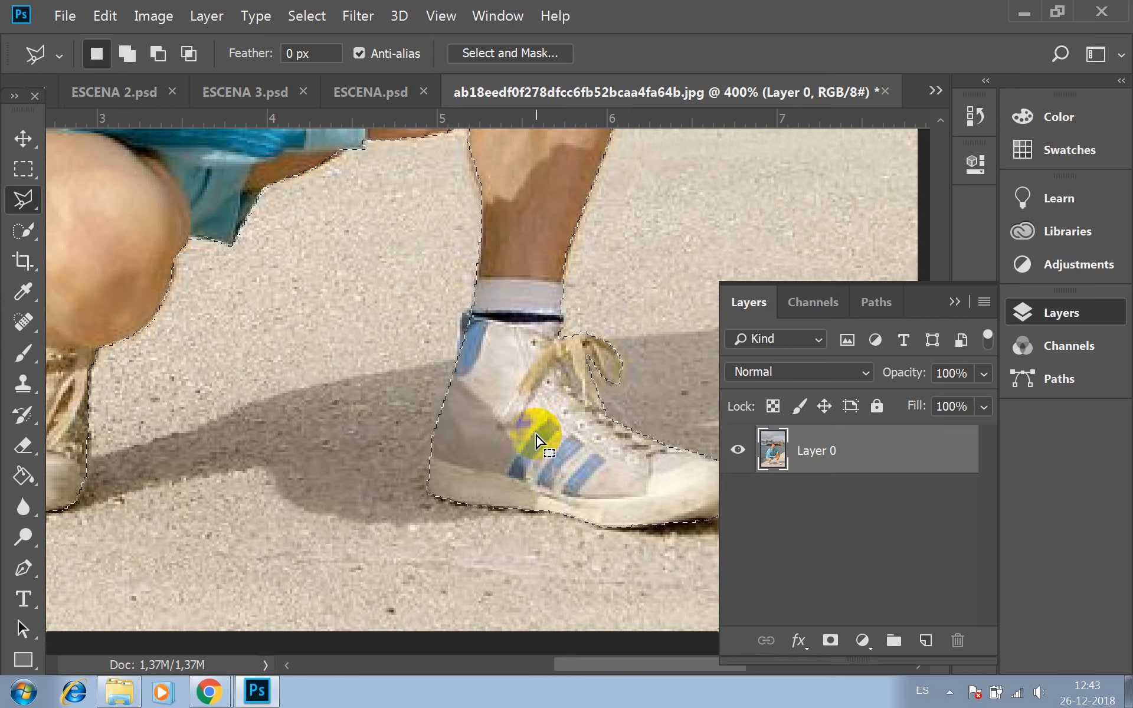
{"action": "scroll", "coordinate": [531, 433], "scroll_direction": "up", "scroll_amount": 10}
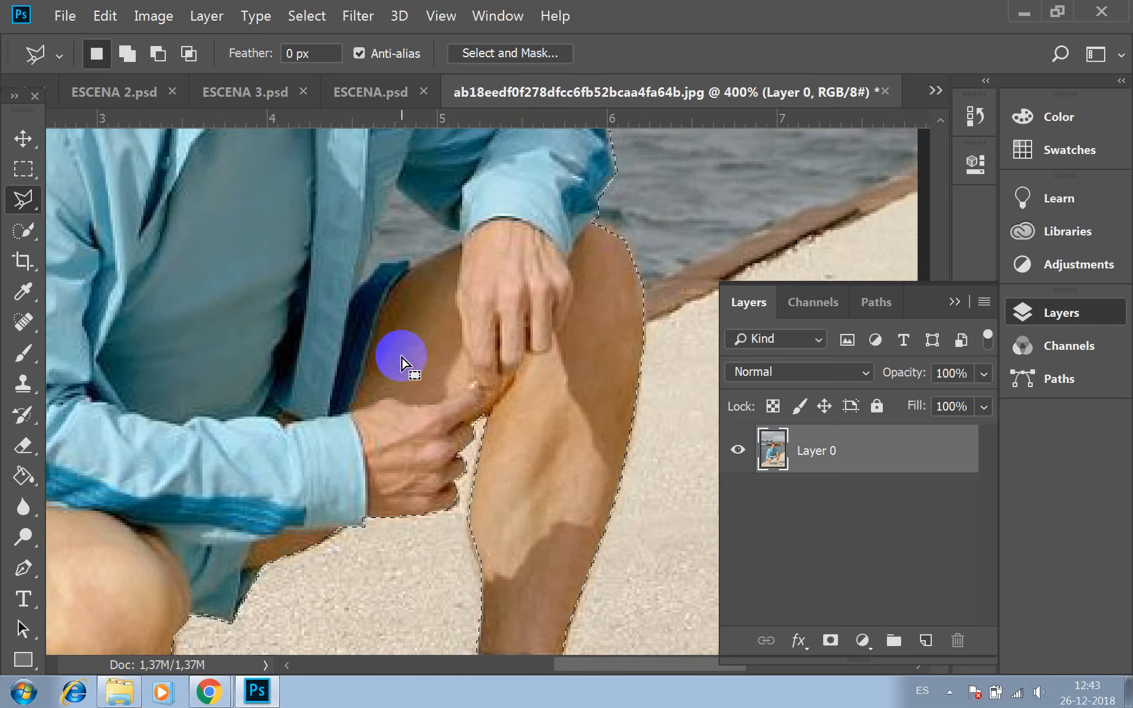
{"action": "scroll", "coordinate": [401, 357], "scroll_direction": "up", "scroll_amount": 10}
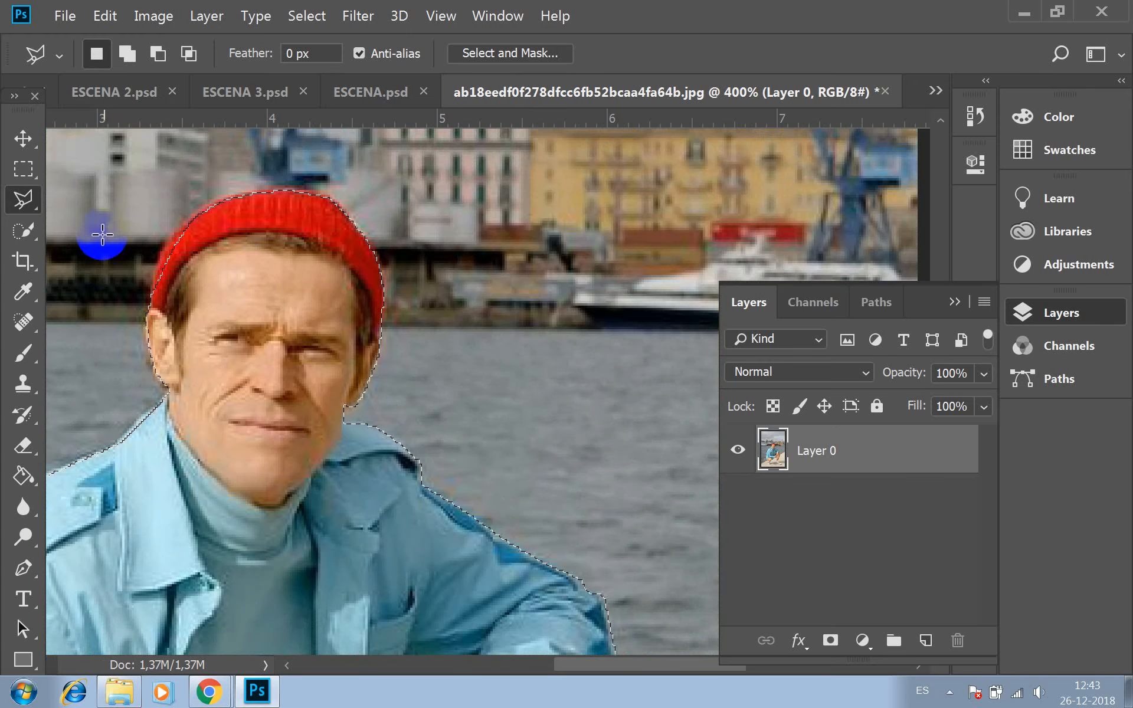
{"action": "scroll", "coordinate": [102, 235], "scroll_direction": "up", "scroll_amount": 2}
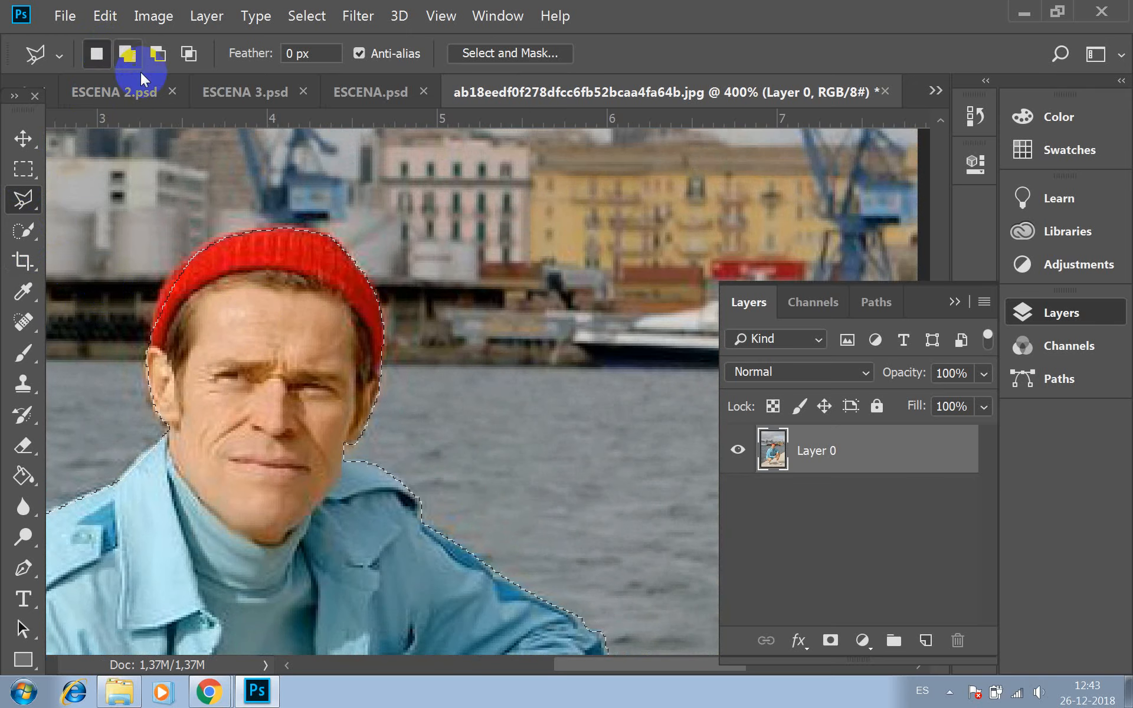
Set the Polygonal Lasso to add to the selection and trace an extra area along the red cap's edge
{"action": "left_click", "coordinate": [128, 54]}
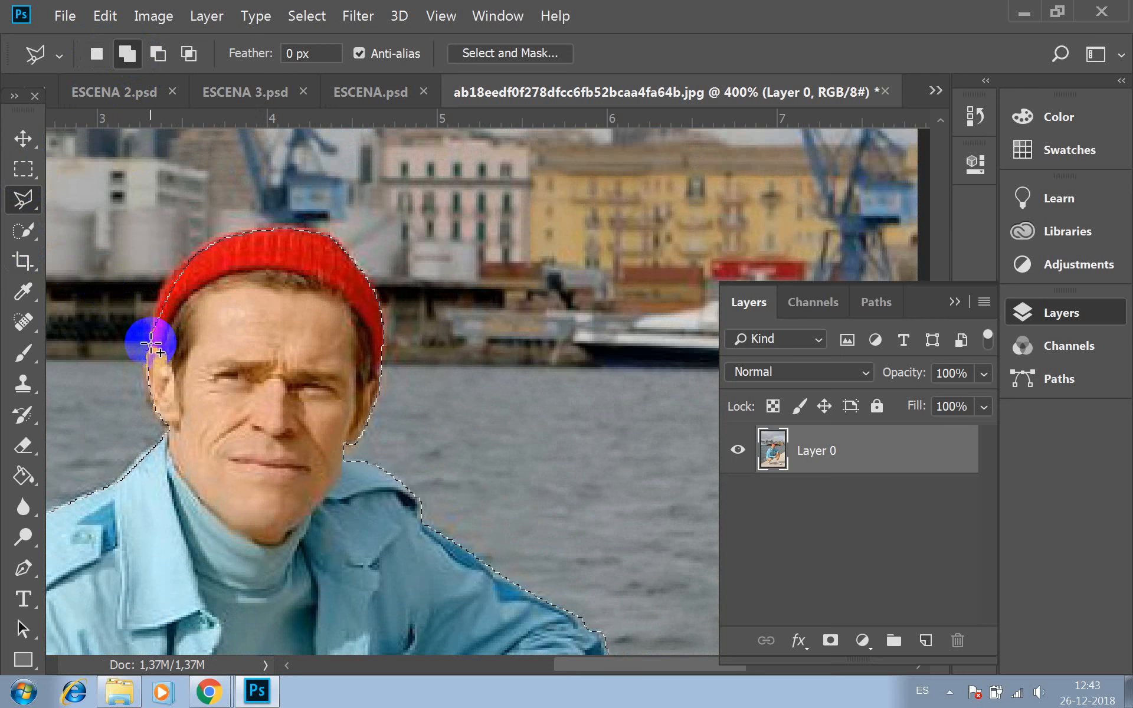
{"action": "left_click", "coordinate": [162, 298]}
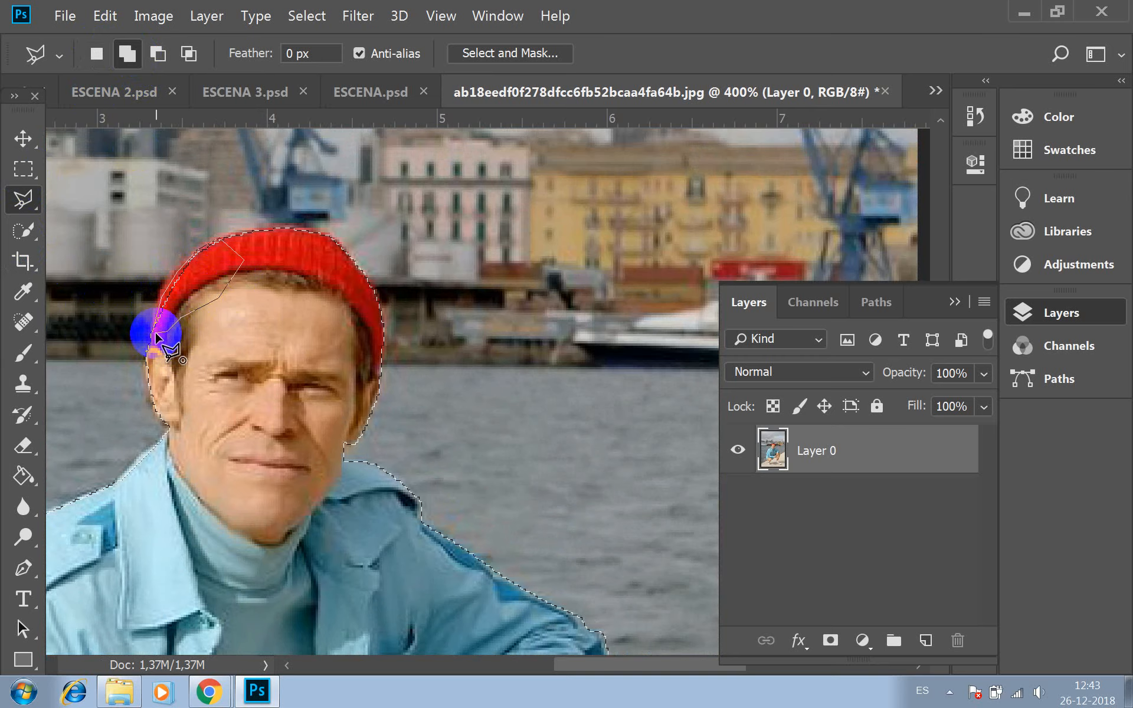
Examine the selection outline around the man's jacket, arms, legs and shoes for areas that need correcting
{"action": "key", "text": "space"}
{"action": "left_click_drag", "start_coordinate": [218, 377], "coordinate": [425, 66]}
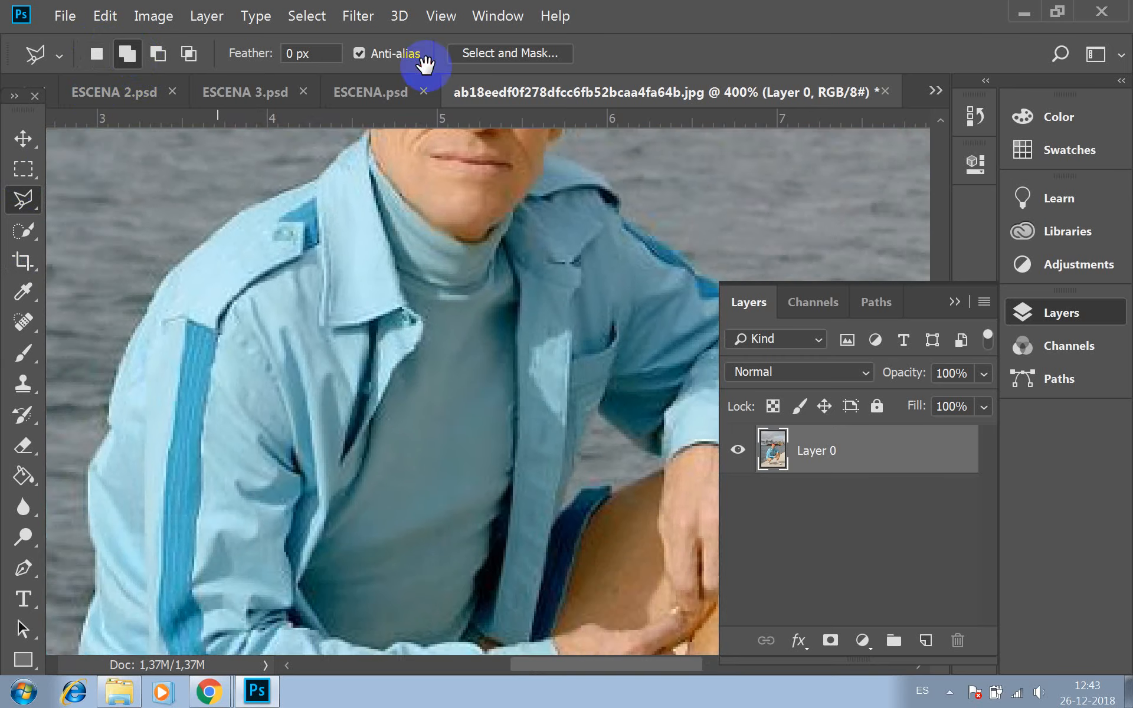
{"action": "left_click_drag", "start_coordinate": [384, 329], "coordinate": [345, 248]}
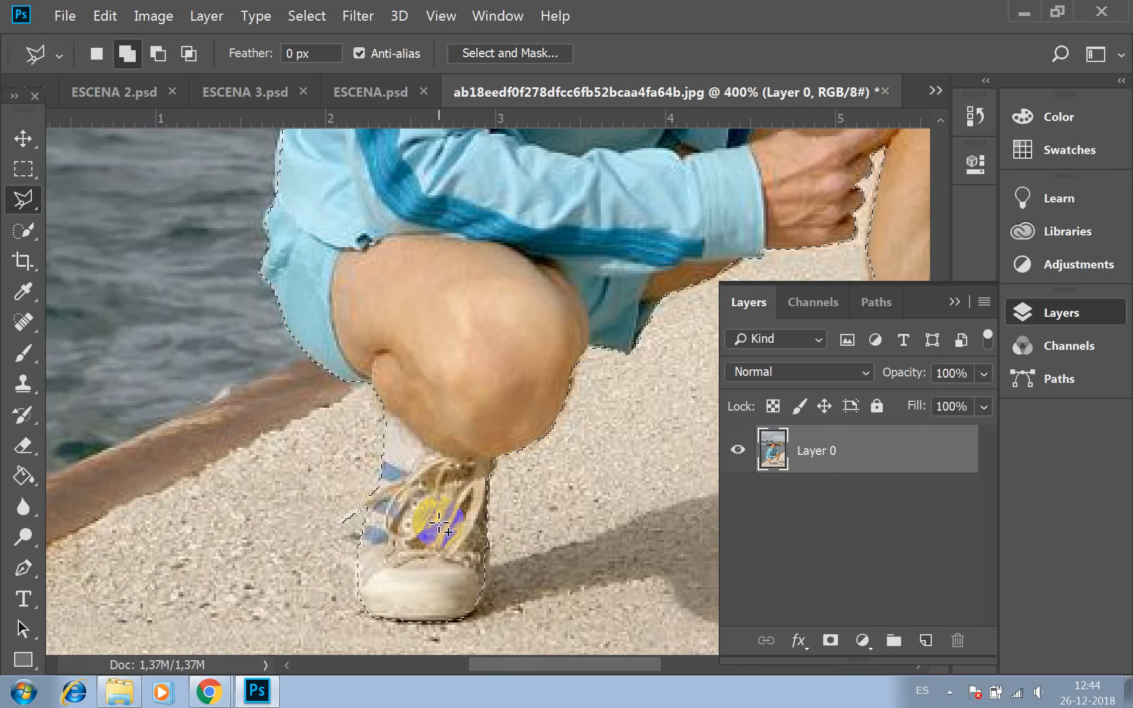
{"action": "key", "text": "space"}
{"action": "left_click_drag", "start_coordinate": [557, 356], "coordinate": [210, 551]}
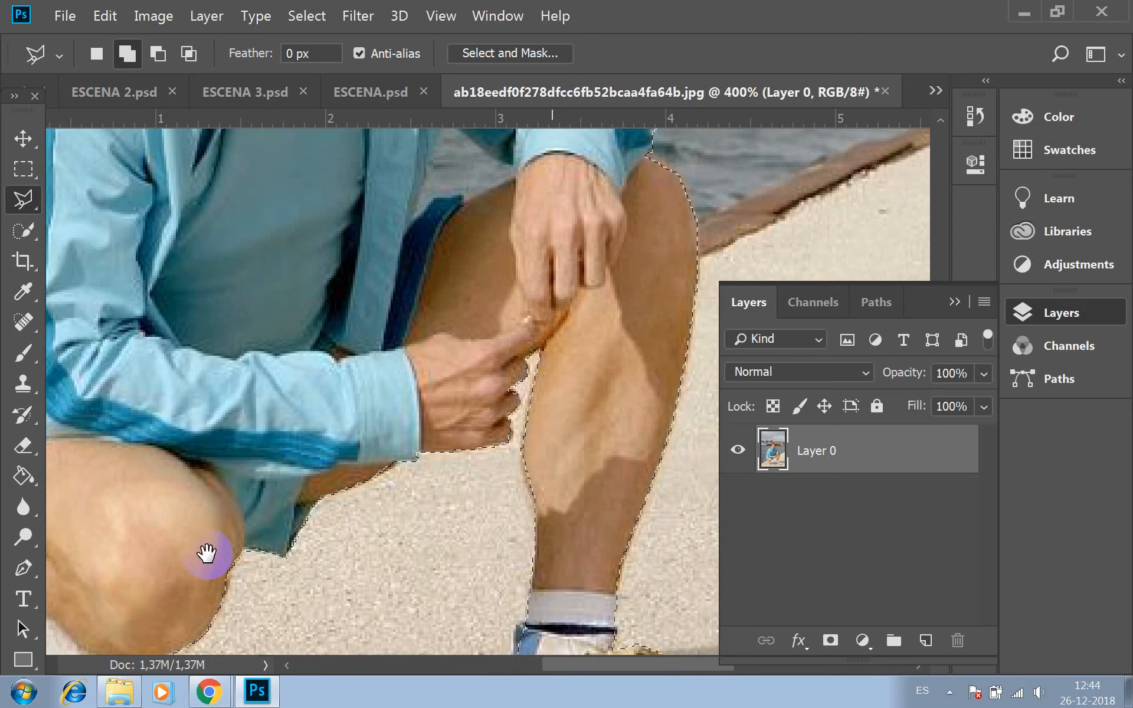
{"action": "left_click_drag", "start_coordinate": [483, 445], "coordinate": [438, 394]}
{"action": "scroll", "coordinate": [442, 390], "scroll_direction": "down", "scroll_amount": 5}
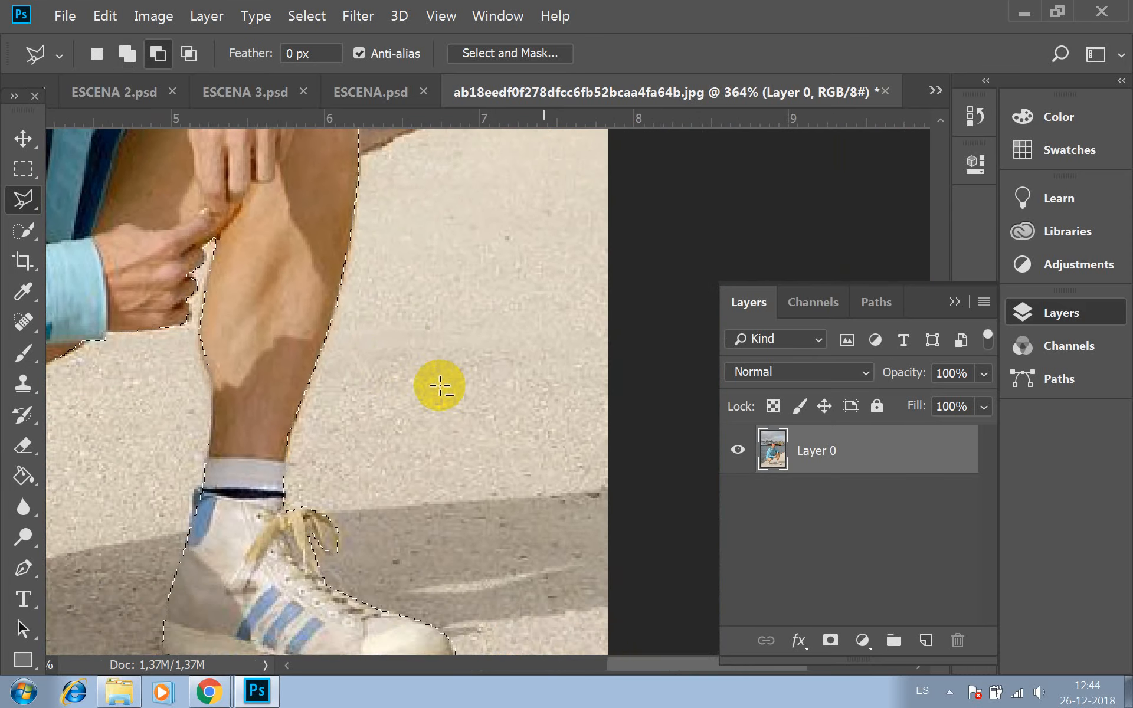
{"action": "scroll", "coordinate": [442, 389], "scroll_direction": "down", "scroll_amount": 4}
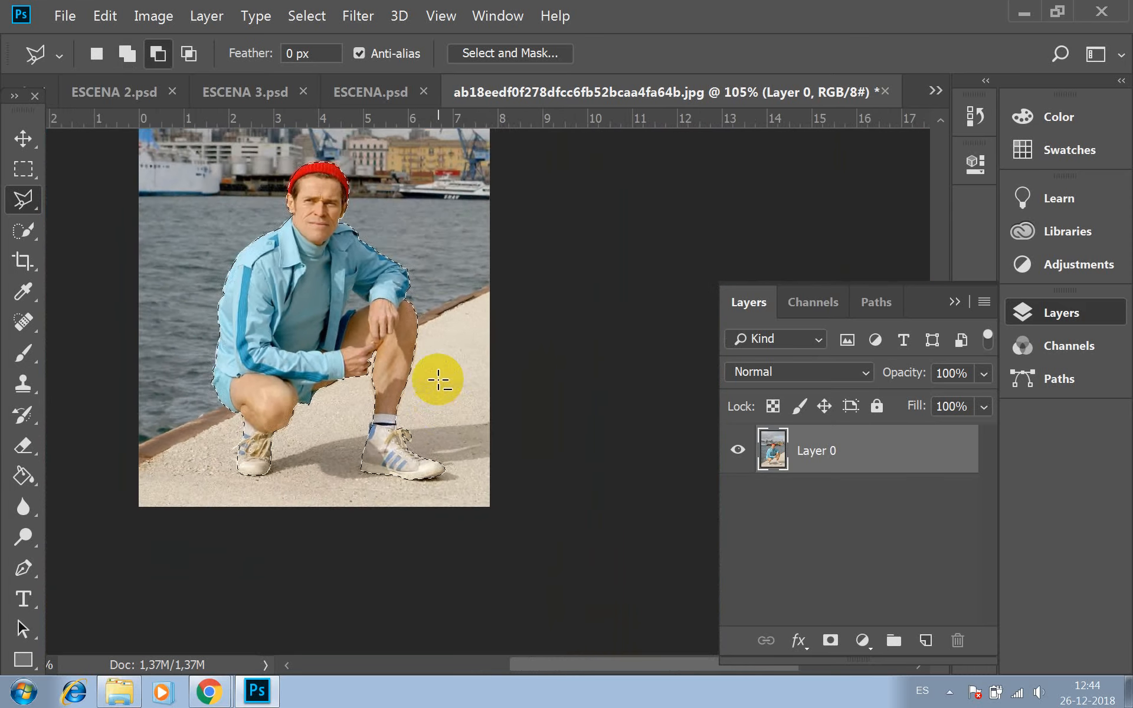
{"action": "key", "text": "shift"}
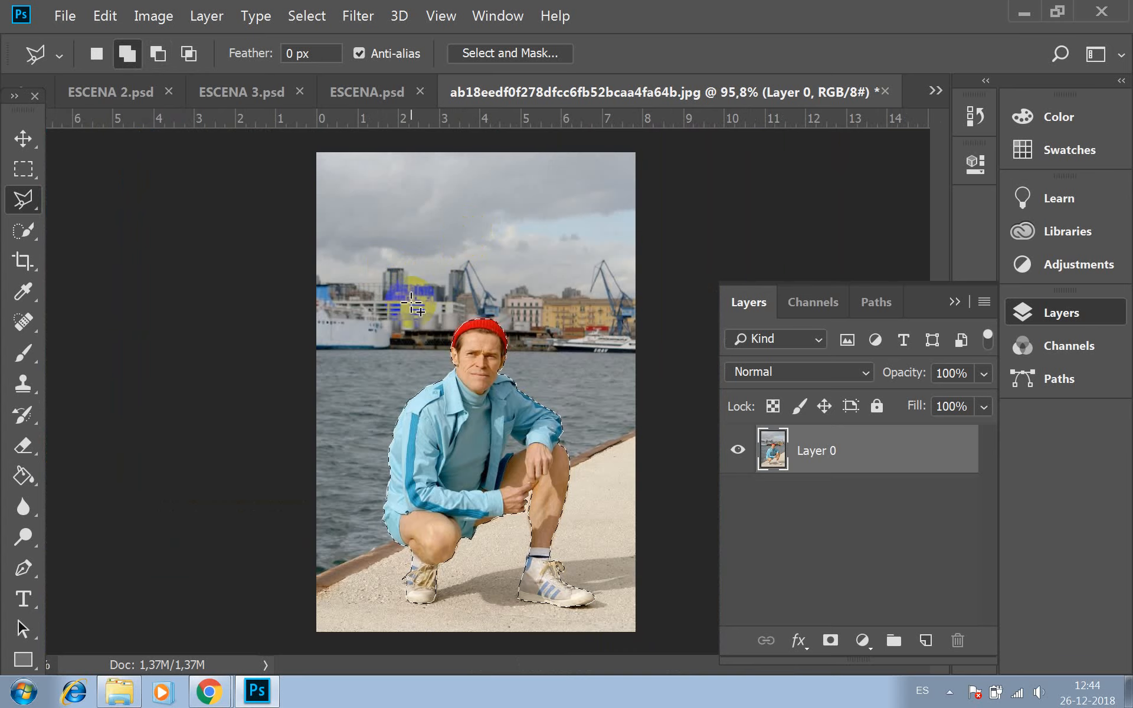
{"action": "key", "text": "alt"}
{"action": "scroll", "coordinate": [523, 443], "scroll_direction": "down", "scroll_amount": 1}
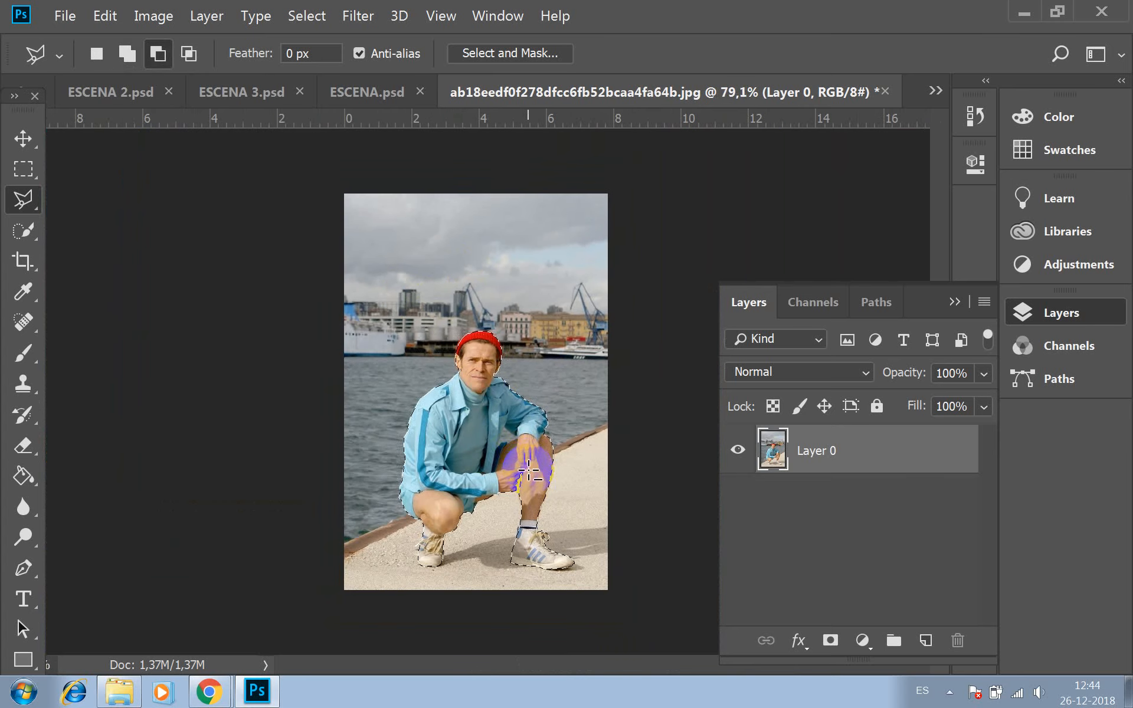
{"action": "scroll", "coordinate": [522, 454], "scroll_direction": "up", "scroll_amount": 3}
{"action": "scroll", "coordinate": [520, 469], "scroll_direction": "up", "scroll_amount": 4}
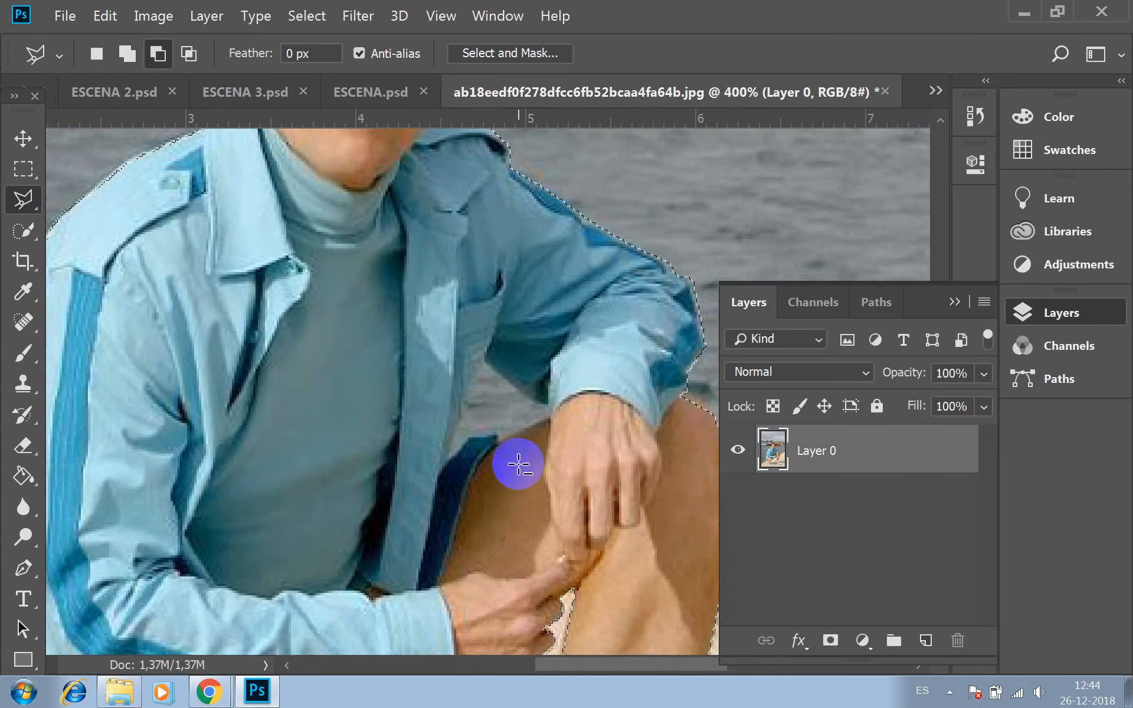
{"action": "scroll", "coordinate": [495, 434], "scroll_direction": "down", "scroll_amount": 2}
{"action": "key", "text": "shift"}
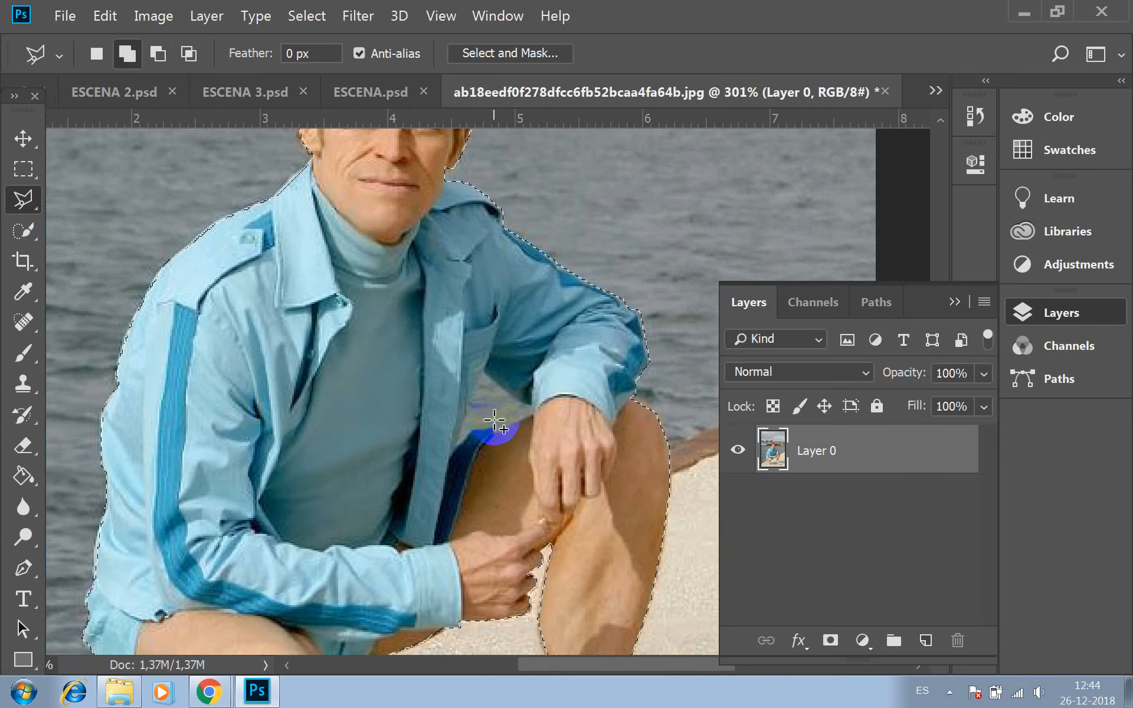
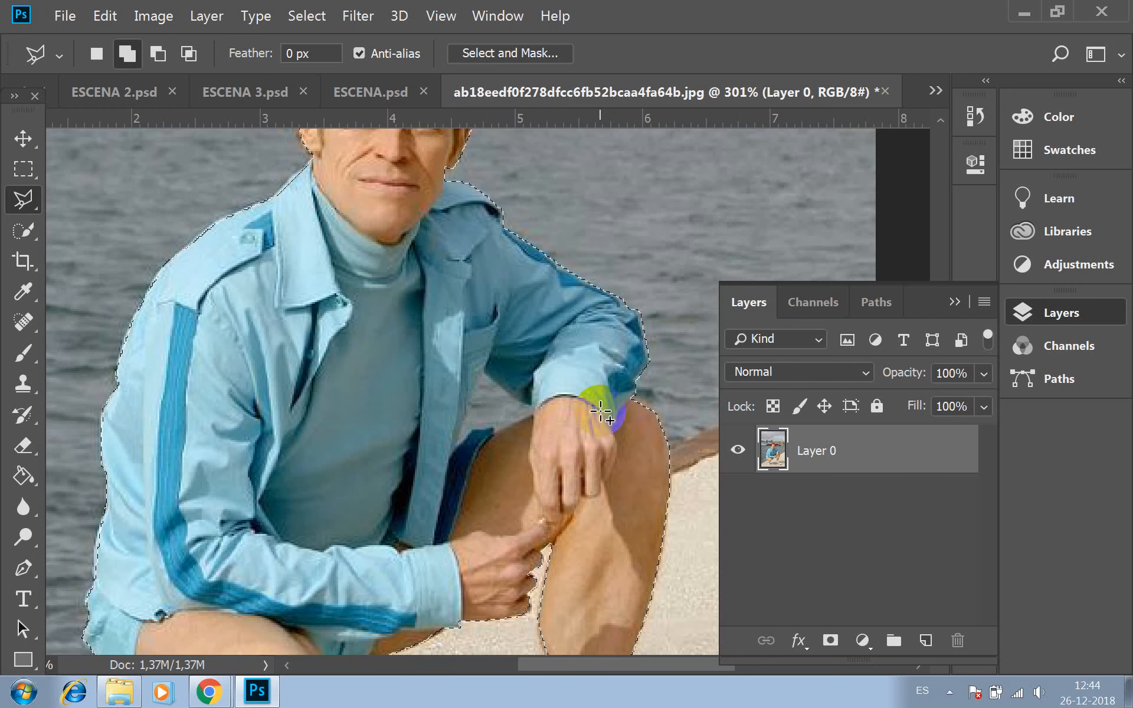
Subtract the patch of water enclosed between the jacket, forearm and thigh from the selection with the Polygonal Lasso
{"action": "scroll", "coordinate": [595, 406], "scroll_direction": "down", "scroll_amount": 2}
{"action": "scroll", "coordinate": [514, 426], "scroll_direction": "up", "scroll_amount": 3}
{"action": "scroll", "coordinate": [511, 429], "scroll_direction": "up", "scroll_amount": 3}
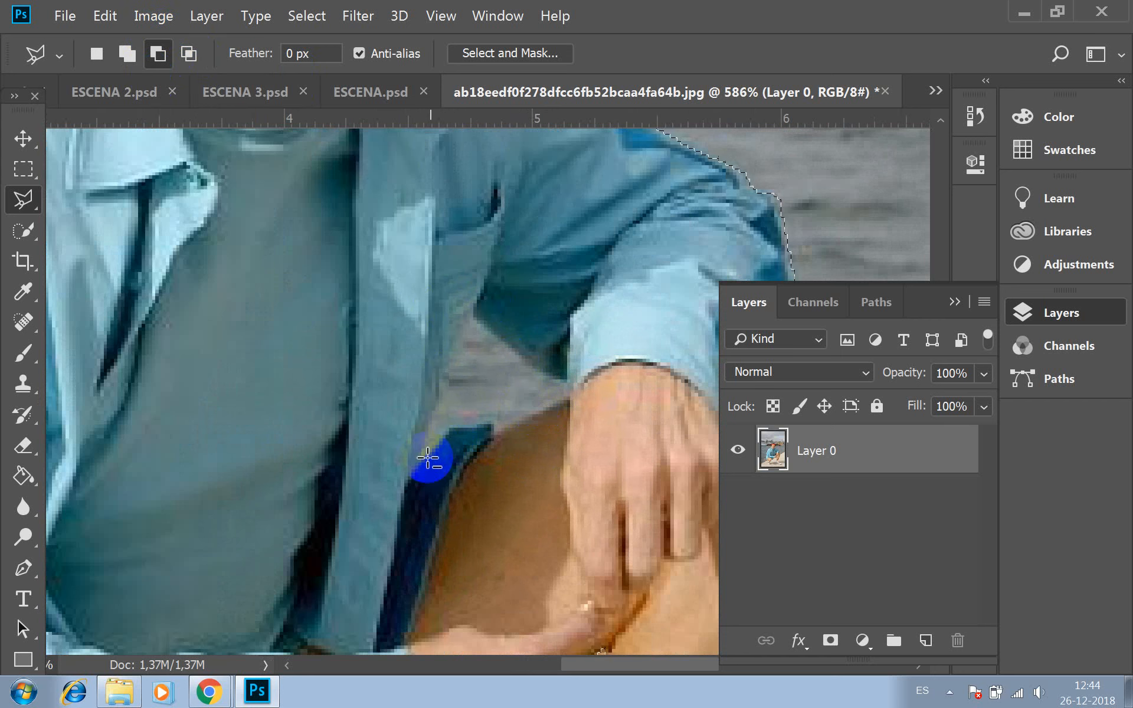
{"action": "left_click", "coordinate": [418, 465]}
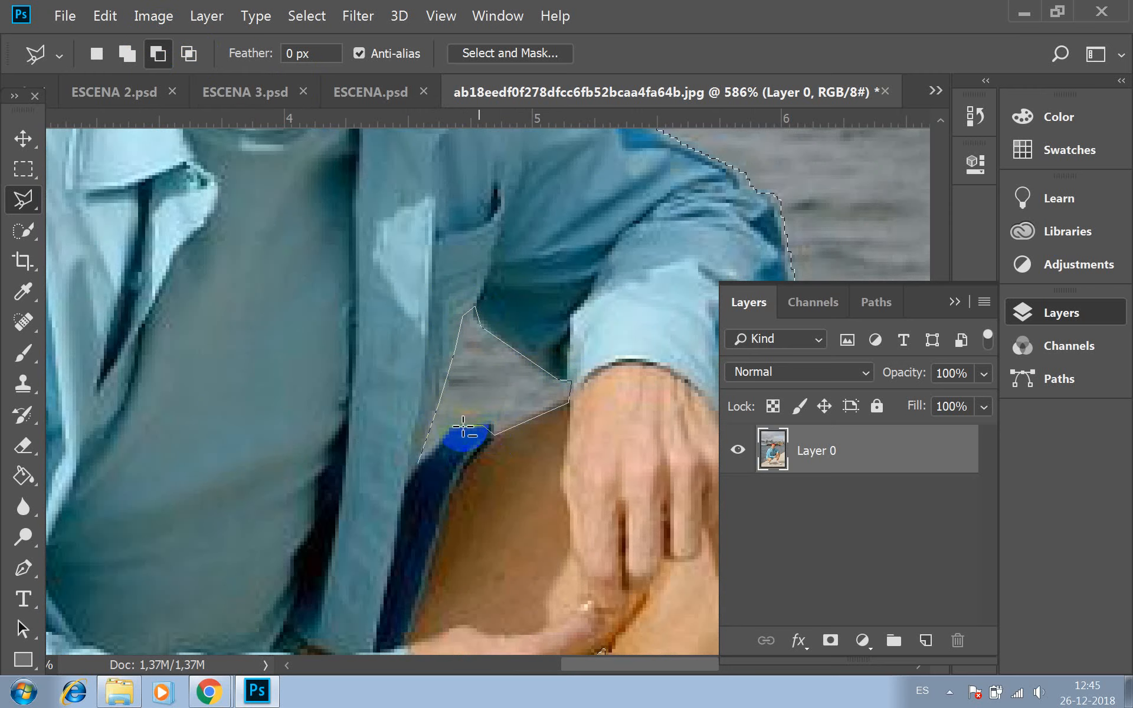
{"action": "left_click", "coordinate": [419, 465]}
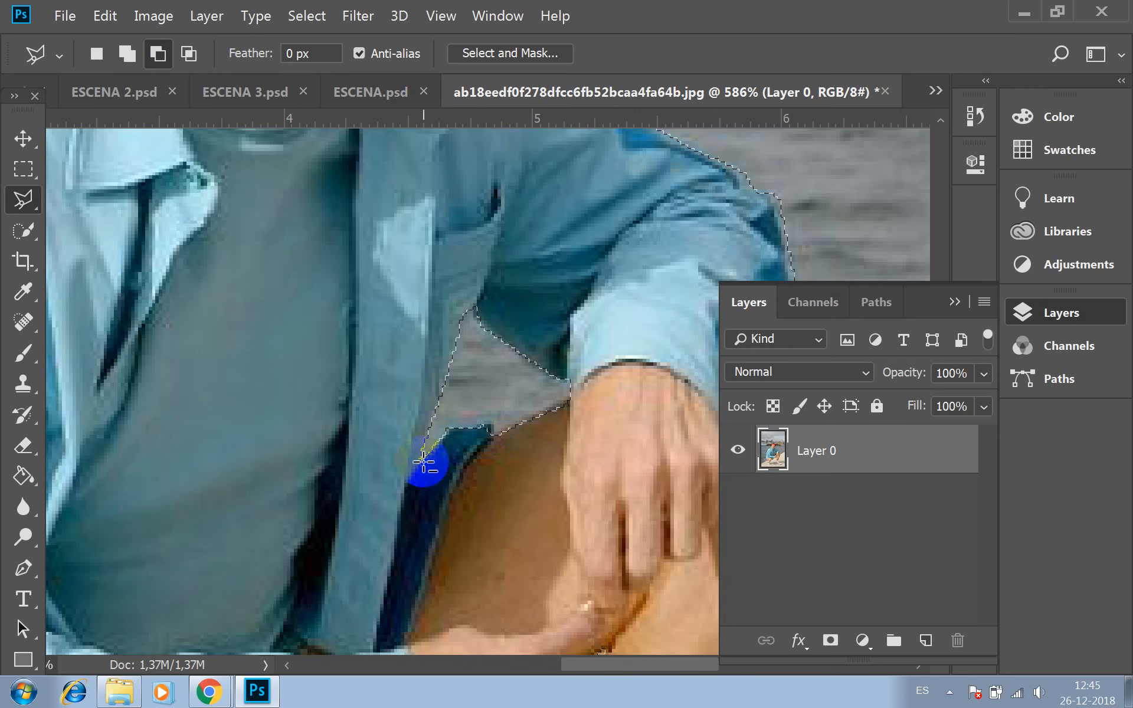
{"action": "scroll", "coordinate": [460, 423], "scroll_direction": "up", "scroll_amount": 4}
{"action": "scroll", "coordinate": [459, 422], "scroll_direction": "down", "scroll_amount": 4}
{"action": "scroll", "coordinate": [460, 422], "scroll_direction": "down", "scroll_amount": 20}
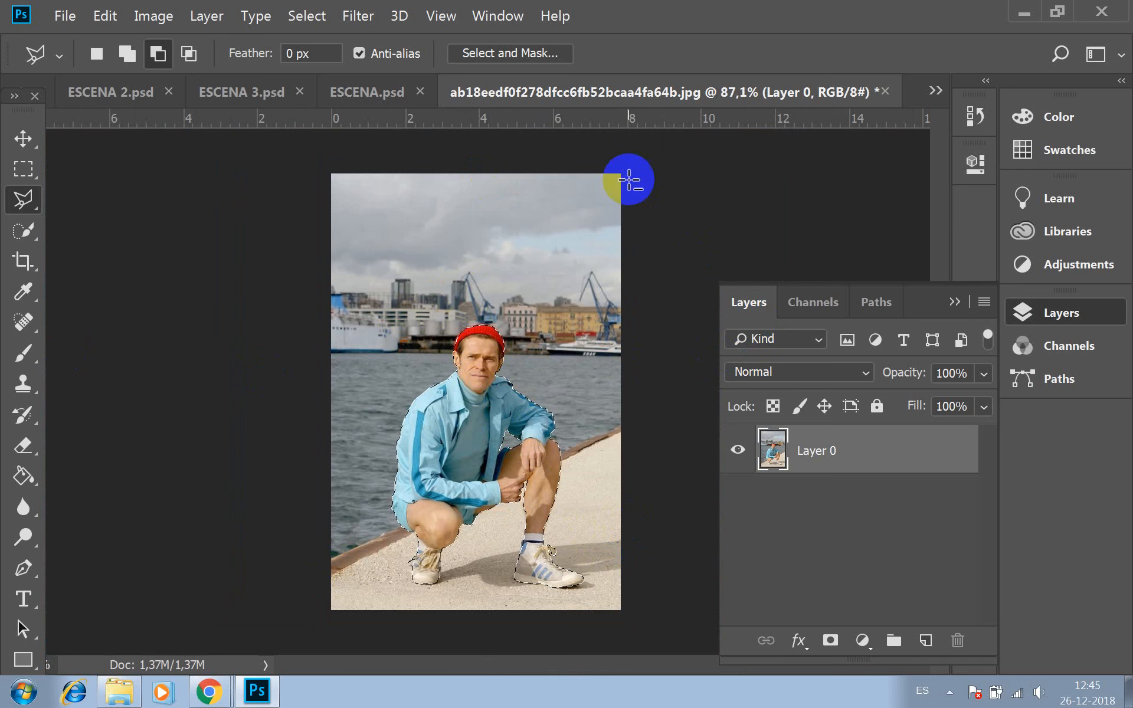
Invert the selection and delete the background around the man
{"action": "left_click", "coordinate": [314, 16]}
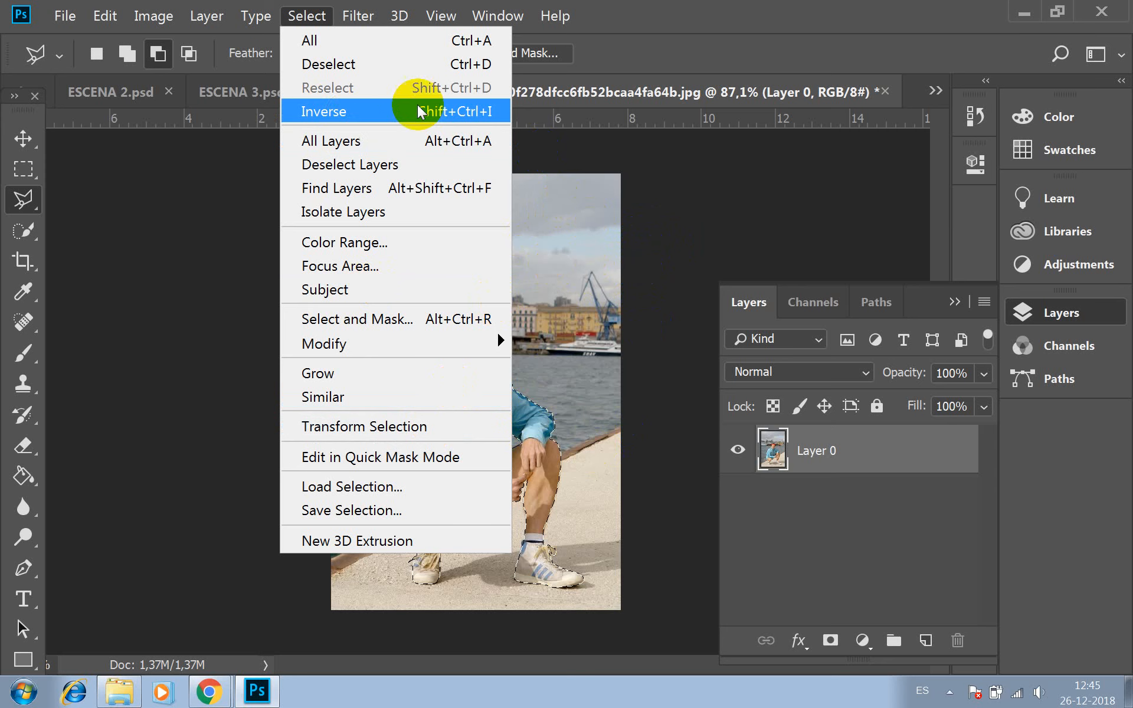
{"action": "left_click", "coordinate": [349, 116]}
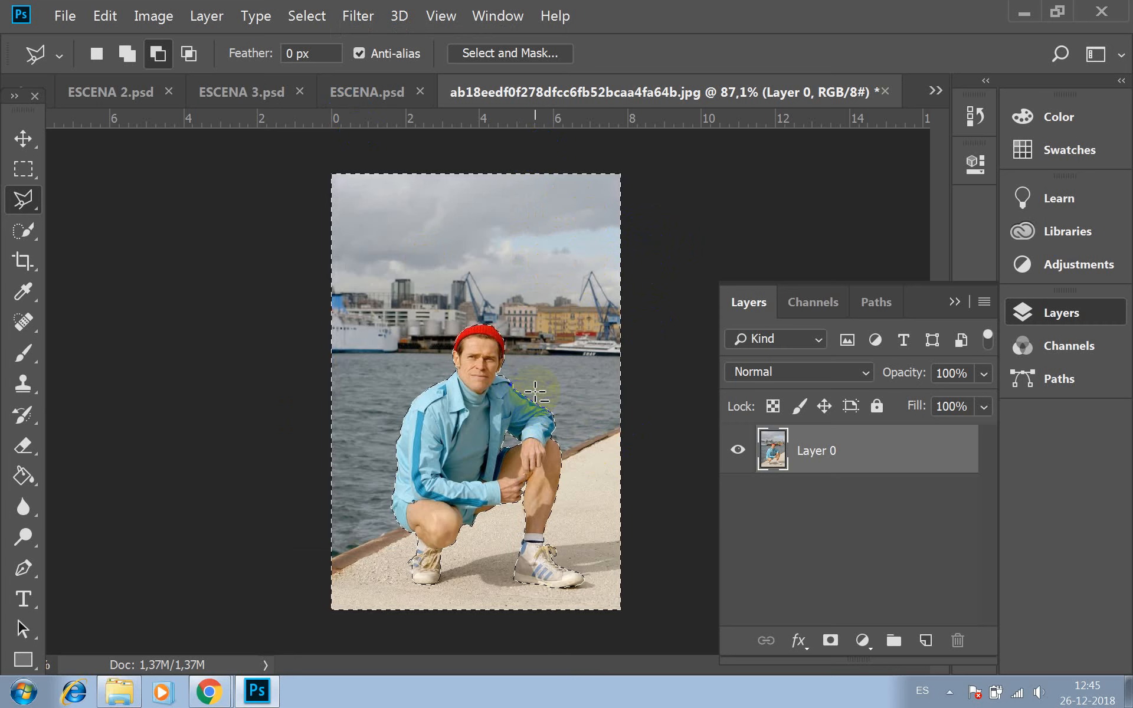
{"action": "key", "text": "super+x"}
{"action": "left_click", "coordinate": [792, 295]}
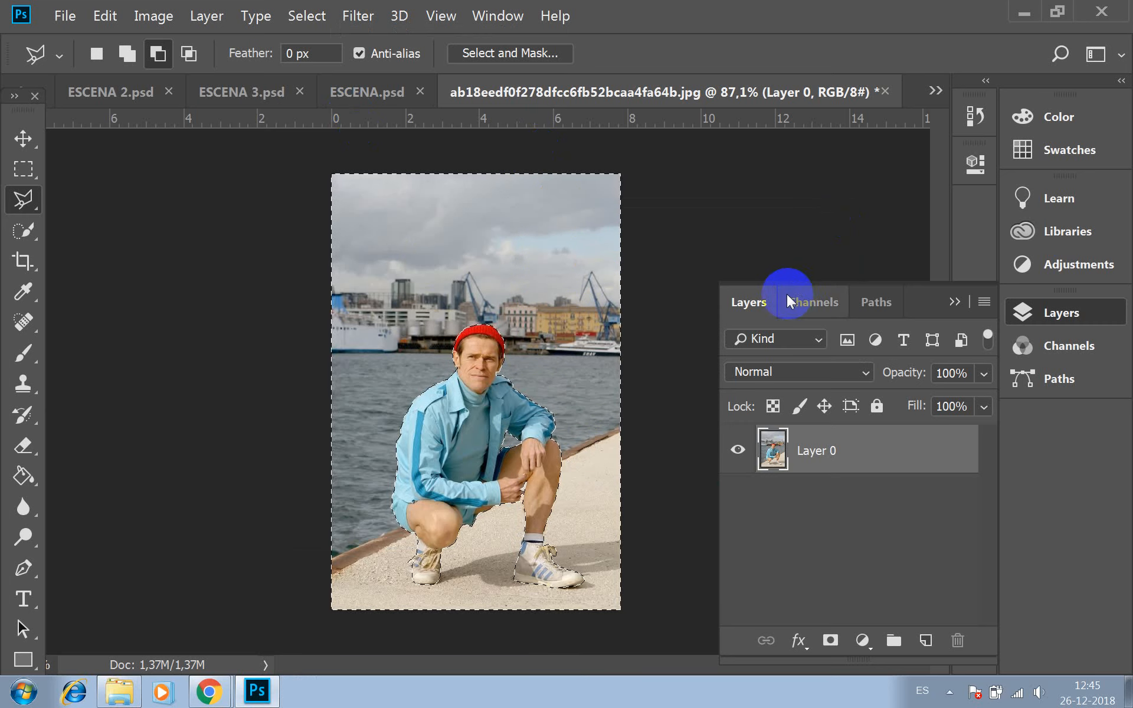
{"action": "key", "text": "Delete"}
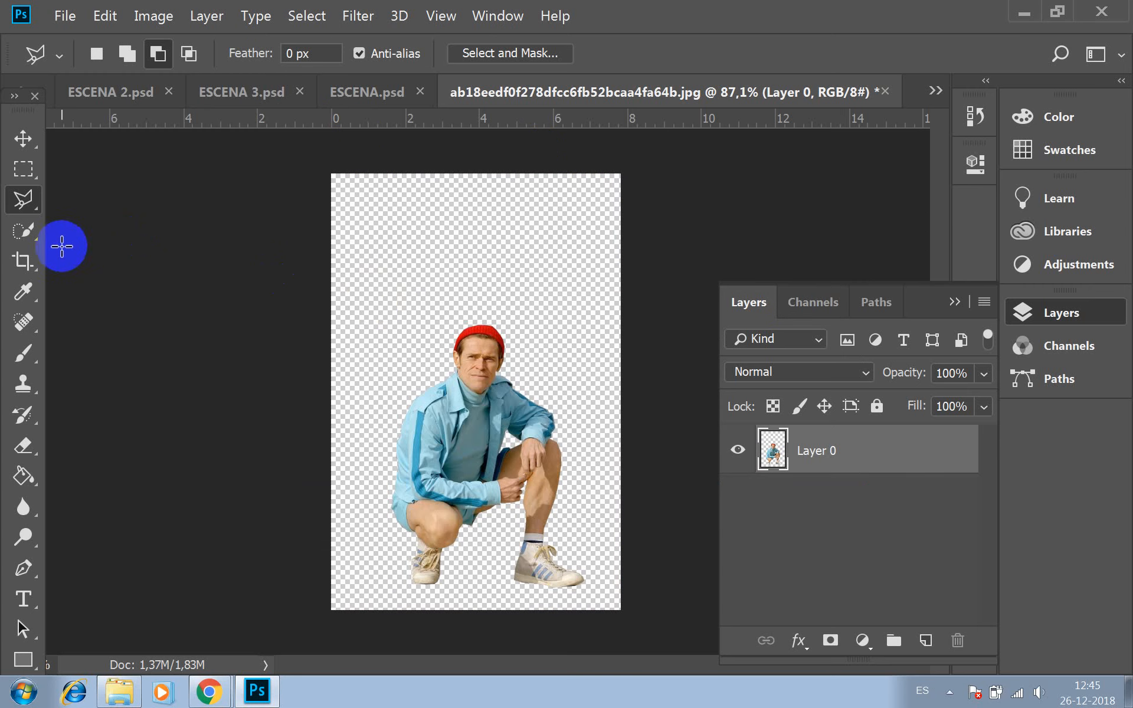
Crop the canvas tightly around the cut-out man on all four sides
{"action": "left_click", "coordinate": [23, 261]}
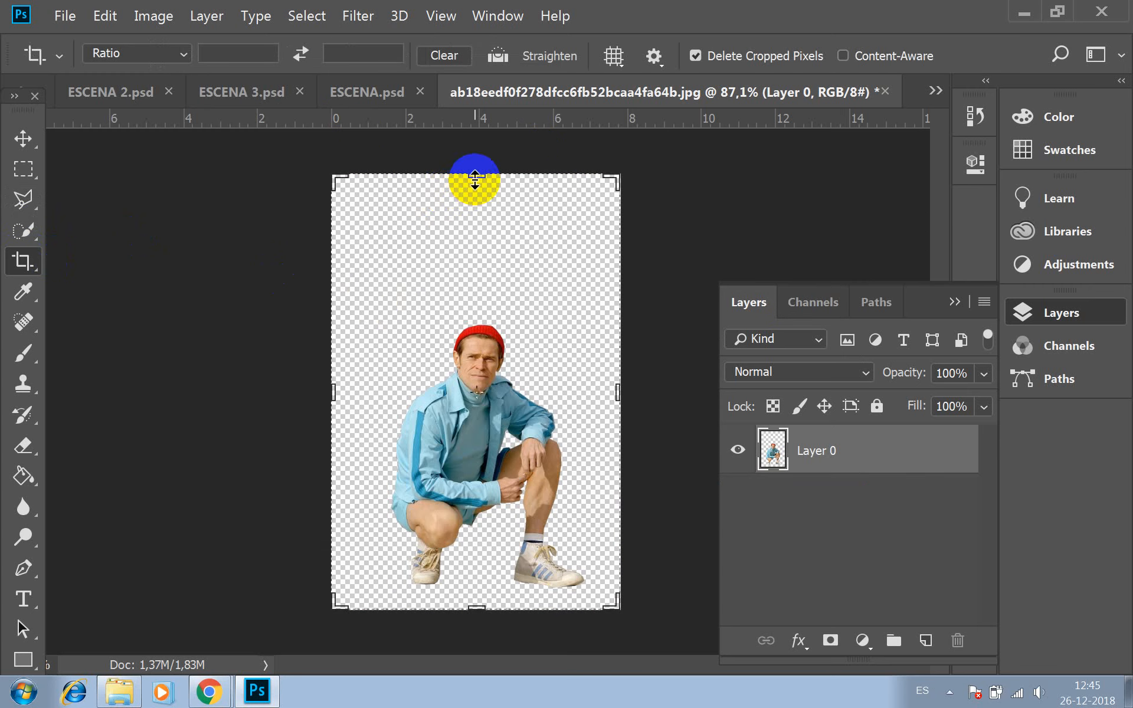
{"action": "mouse_move", "coordinate": [475, 176]}
{"action": "left_mouse_down"}
{"action": "mouse_move", "coordinate": [481, 250]}
{"action": "mouse_move", "coordinate": [490, 251]}
{"action": "left_mouse_up"}
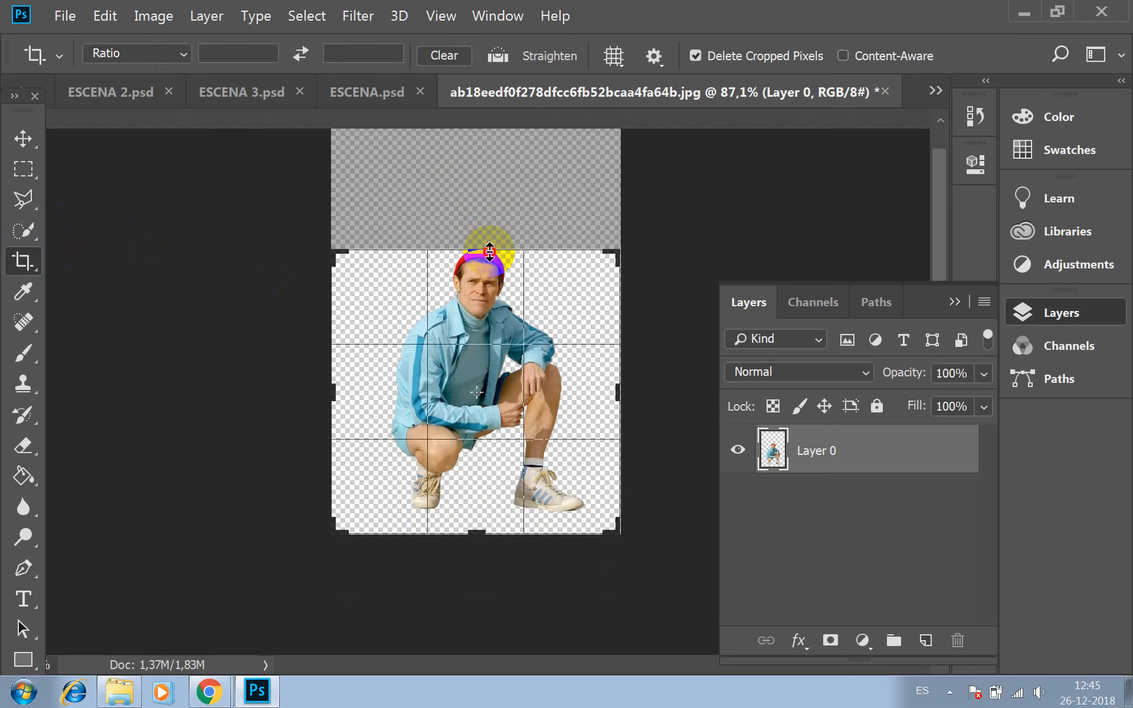
{"action": "left_click_drag", "start_coordinate": [331, 396], "coordinate": [363, 395]}
{"action": "mouse_move", "coordinate": [581, 392]}
{"action": "left_mouse_down"}
{"action": "mouse_move", "coordinate": [561, 391]}
{"action": "mouse_move", "coordinate": [571, 393]}
{"action": "left_mouse_up"}
{"action": "mouse_move", "coordinate": [476, 532]}
{"action": "left_mouse_down"}
{"action": "mouse_move", "coordinate": [475, 506]}
{"action": "mouse_move", "coordinate": [493, 523]}
{"action": "left_mouse_up"}
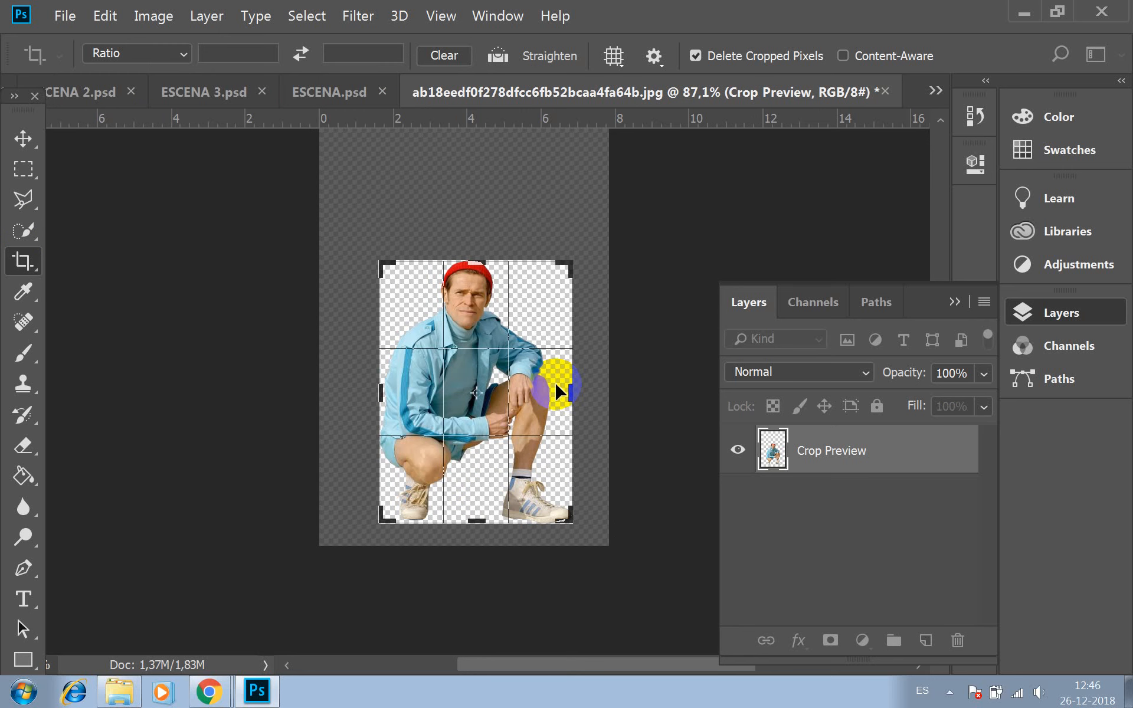
{"action": "double_click", "coordinate": [555, 384]}
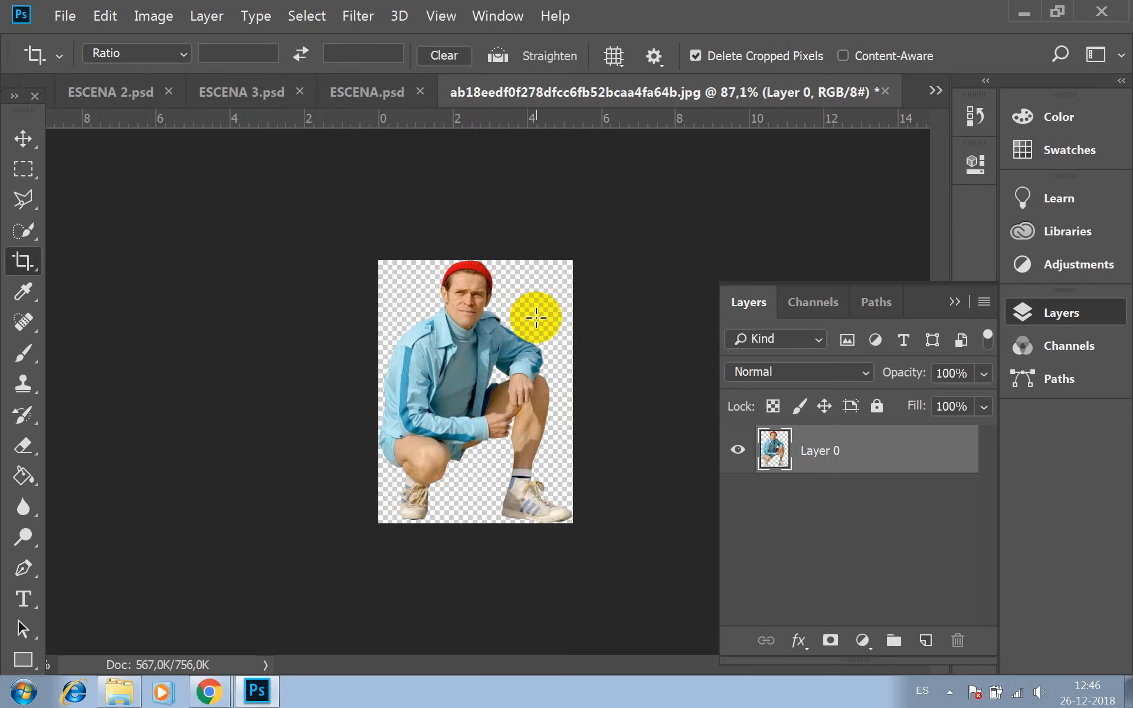
Start a Save for Web (Legacy) export of the cut-out and set its file format to PNG-24
{"action": "left_click", "coordinate": [79, 18]}
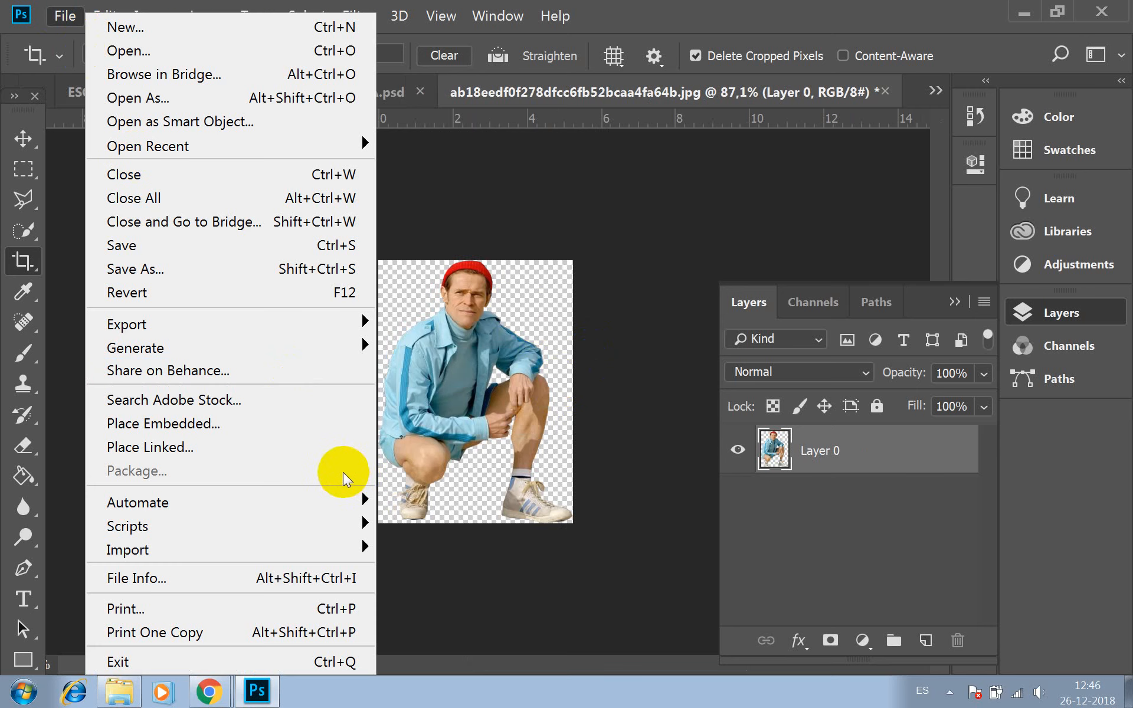
{"action": "mouse_move", "coordinate": [360, 323]}
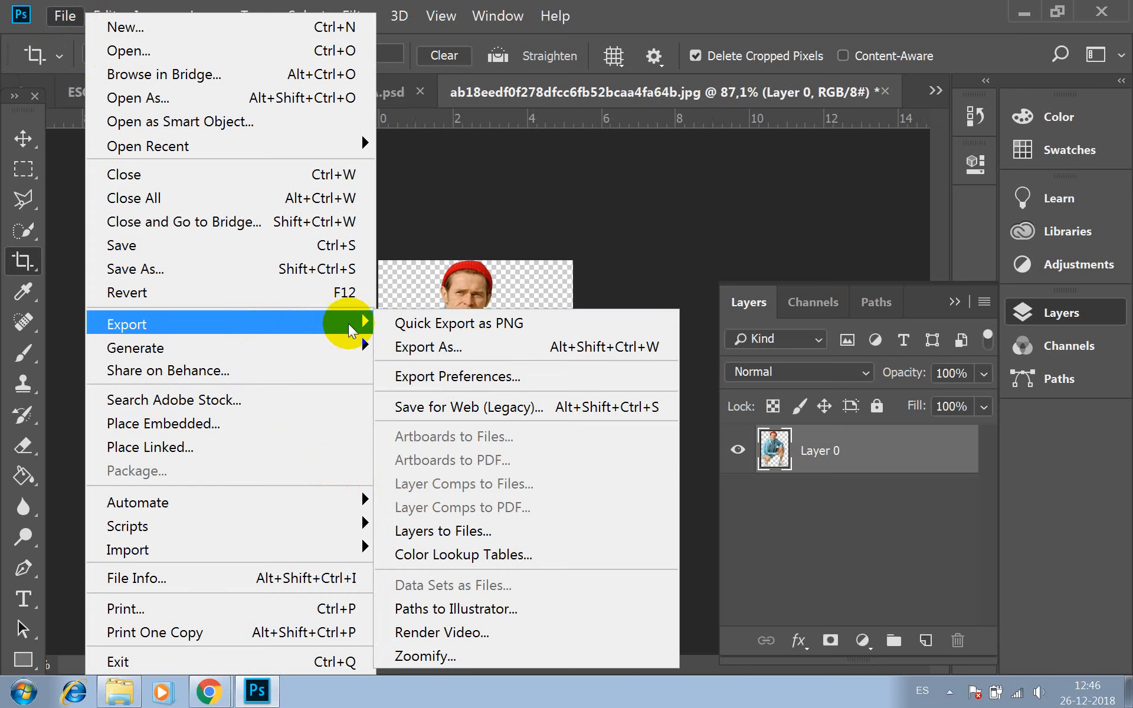
{"action": "left_click", "coordinate": [465, 409]}
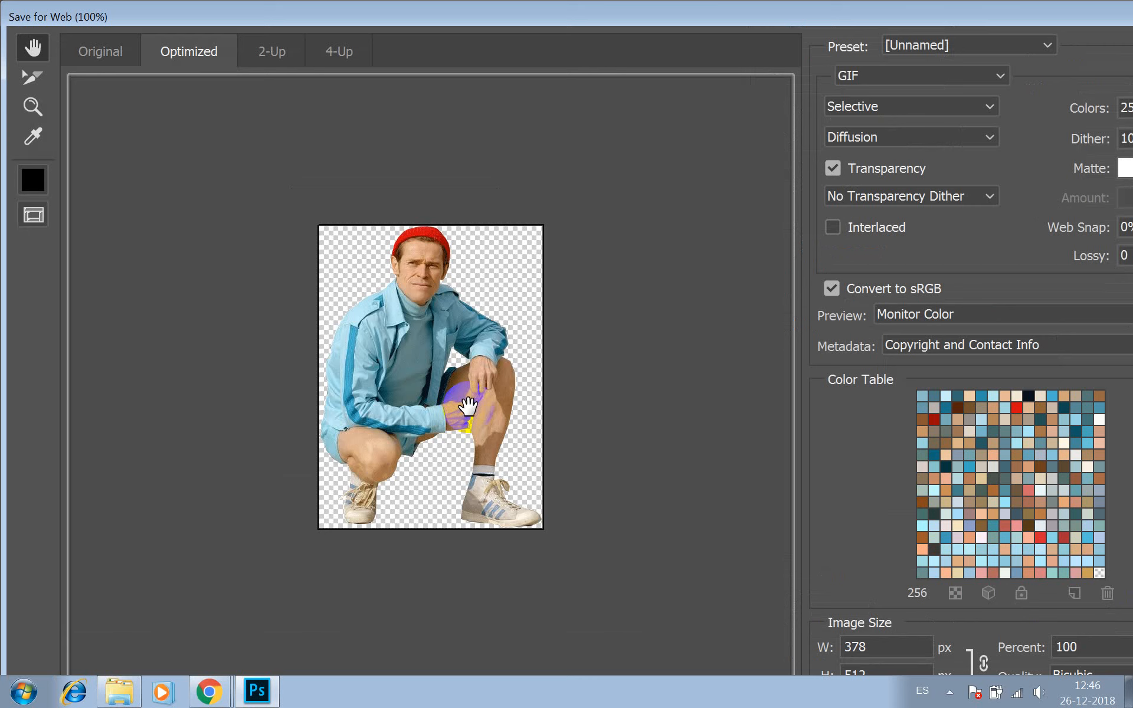
{"action": "left_click", "coordinate": [887, 73]}
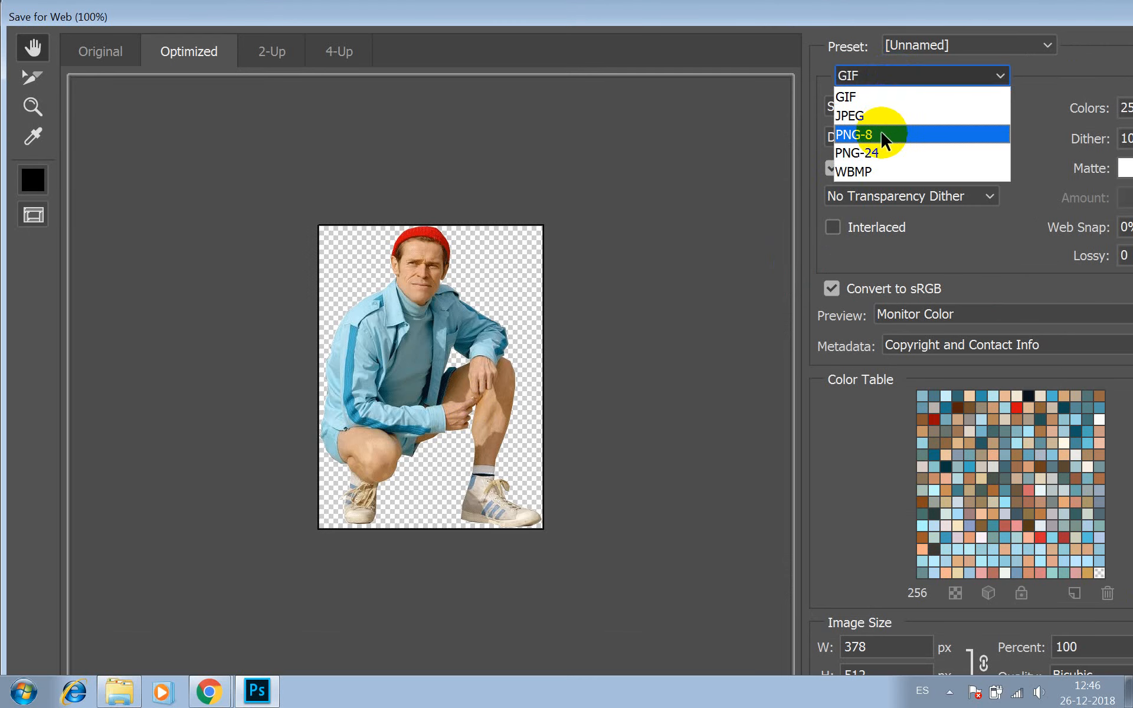
{"action": "left_click", "coordinate": [878, 152]}
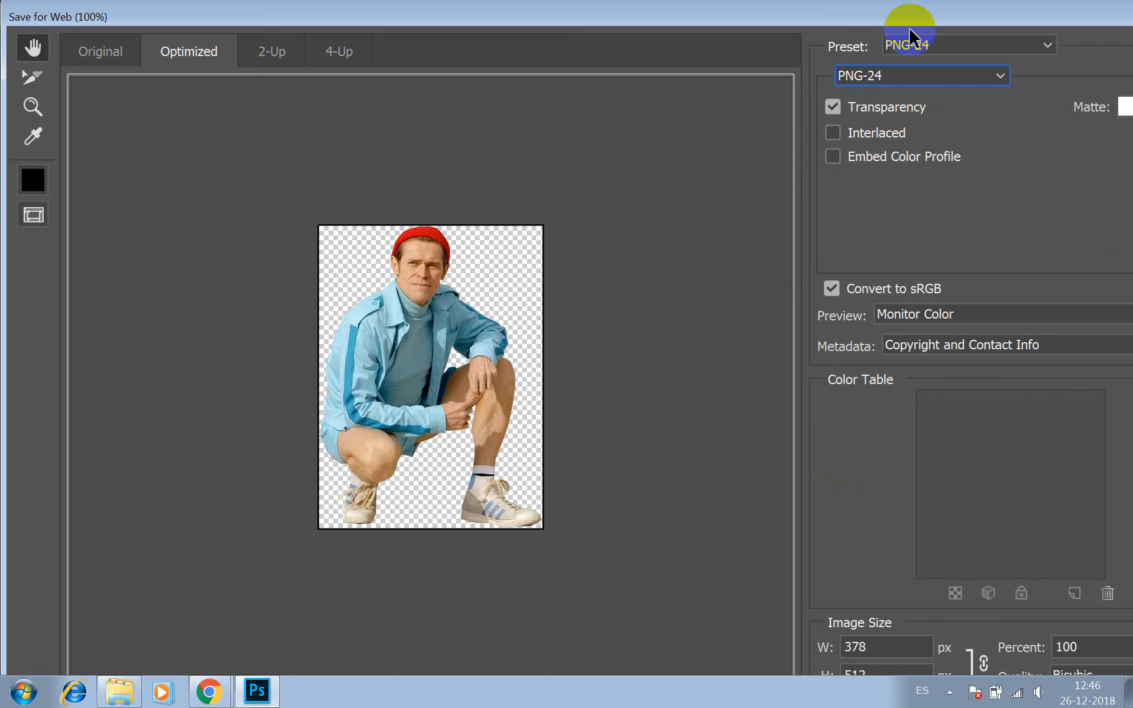
Accept the PNG-24 export settings and proceed to saving the optimized image
{"action": "left_click_drag", "start_coordinate": [909, 27], "coordinate": [692, 15]}
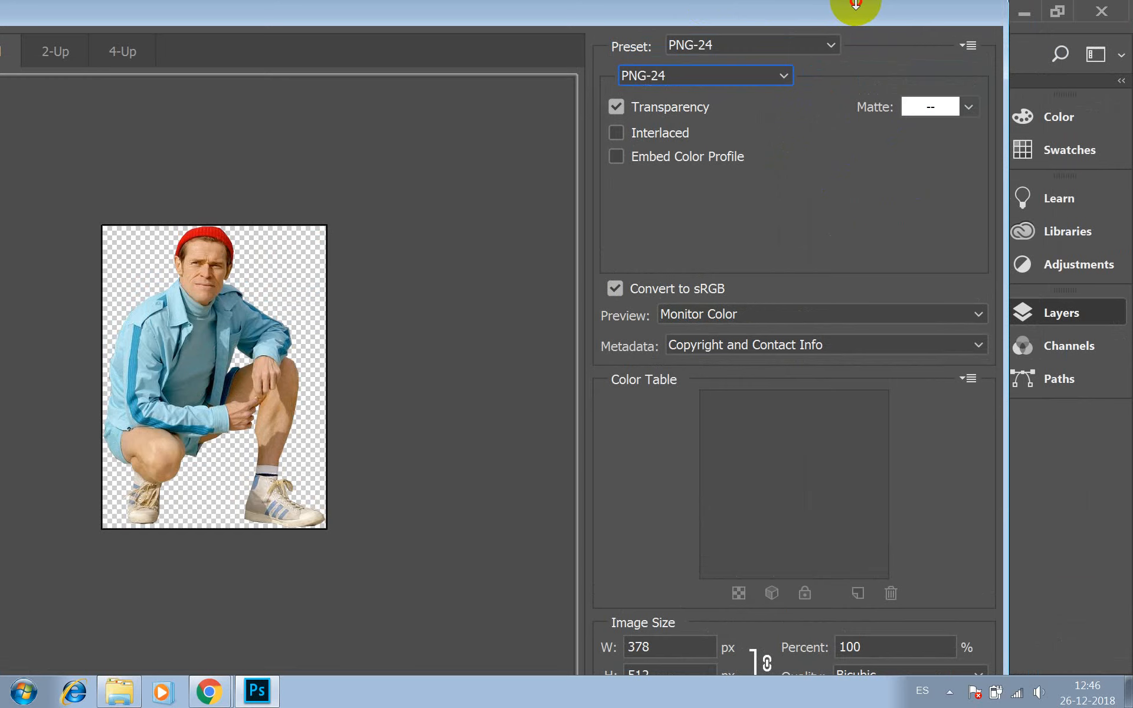
{"action": "left_click_drag", "start_coordinate": [855, 2], "coordinate": [856, 16]}
{"action": "left_click_drag", "start_coordinate": [761, 33], "coordinate": [835, 25]}
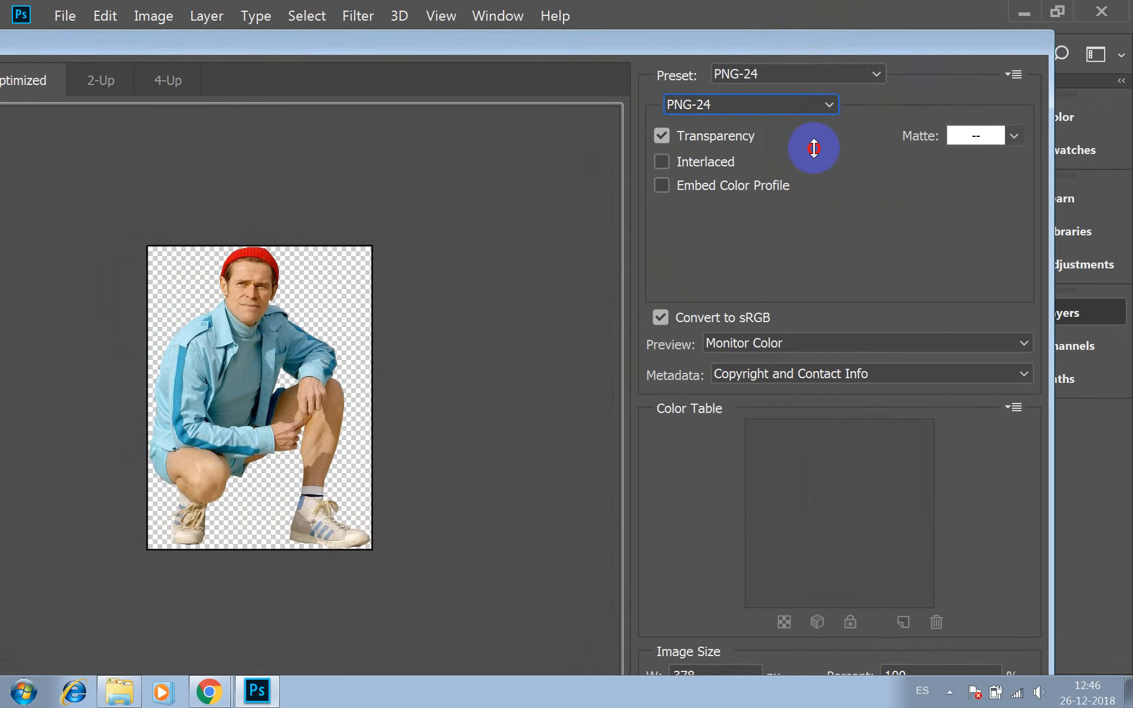
{"action": "left_click_drag", "start_coordinate": [1050, 286], "coordinate": [954, 283]}
{"action": "left_click_drag", "start_coordinate": [704, 52], "coordinate": [792, 17]}
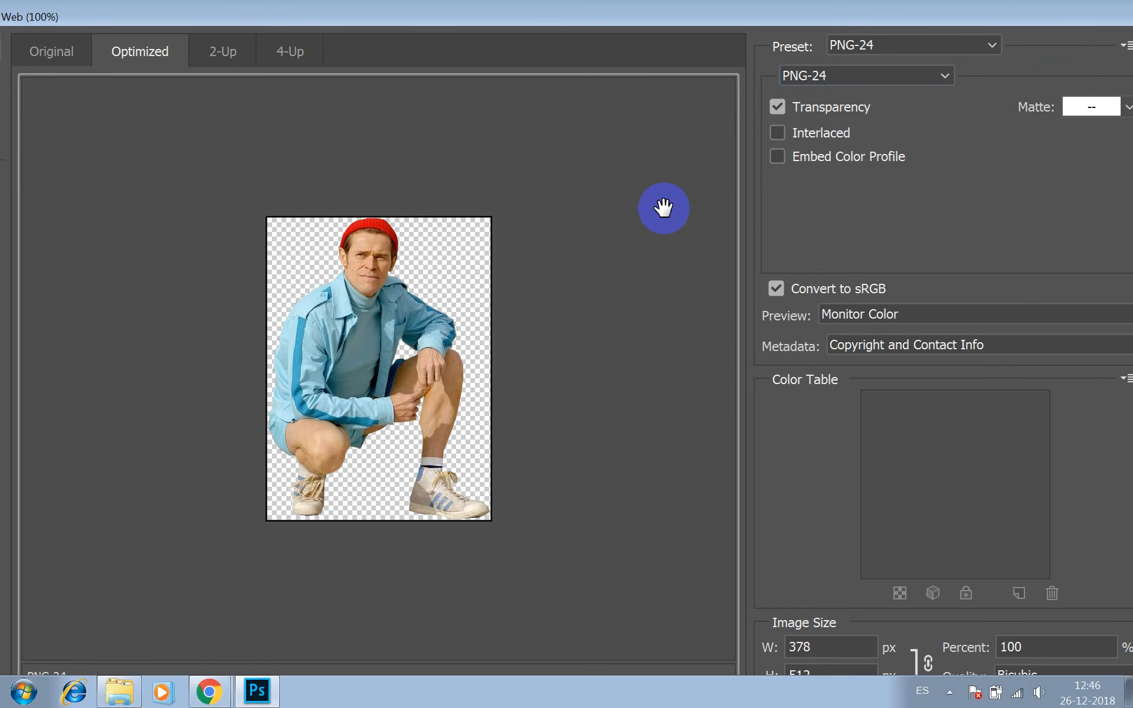
{"action": "left_click", "coordinate": [781, 238]}
{"action": "key", "text": "Return"}
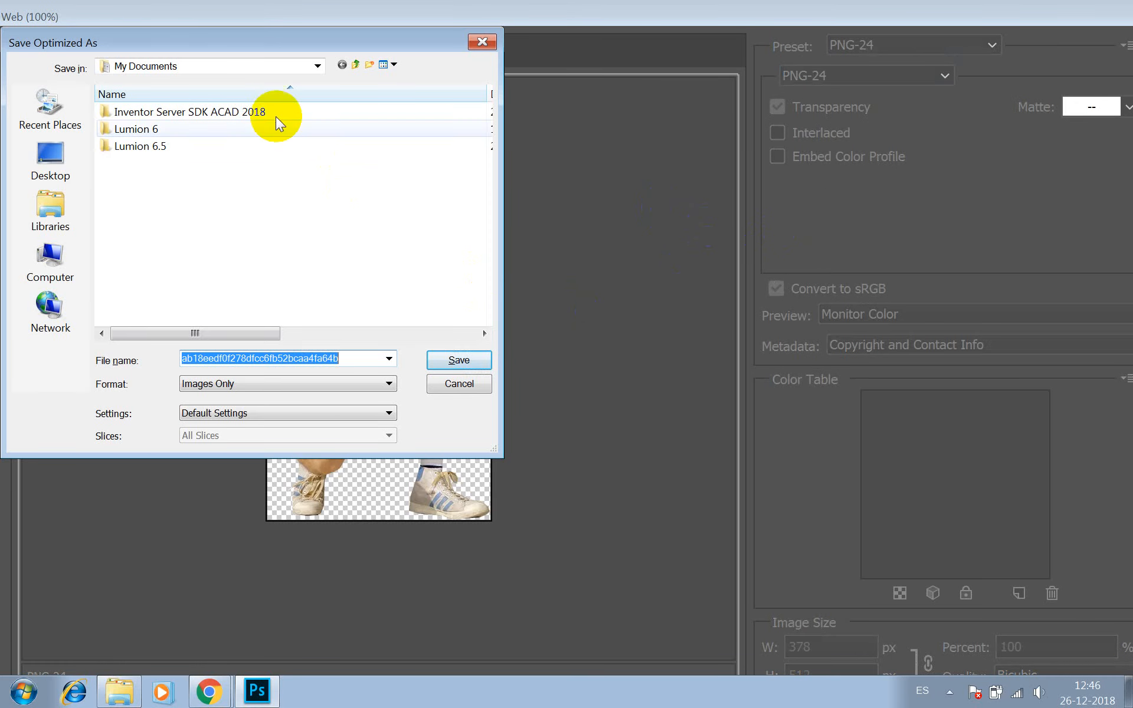
Set the save location to the PERSONAJES folder inside EXPRE 2 on the Desktop
{"action": "left_click", "coordinate": [47, 174]}
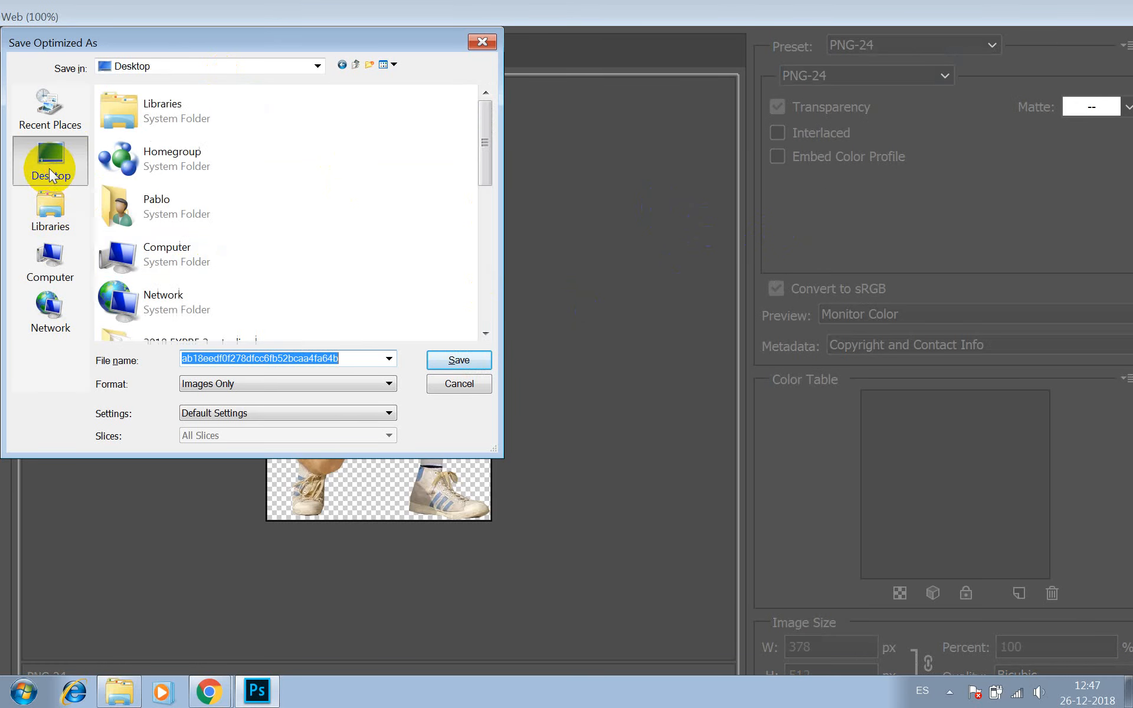
{"action": "left_click_drag", "start_coordinate": [484, 163], "coordinate": [487, 219]}
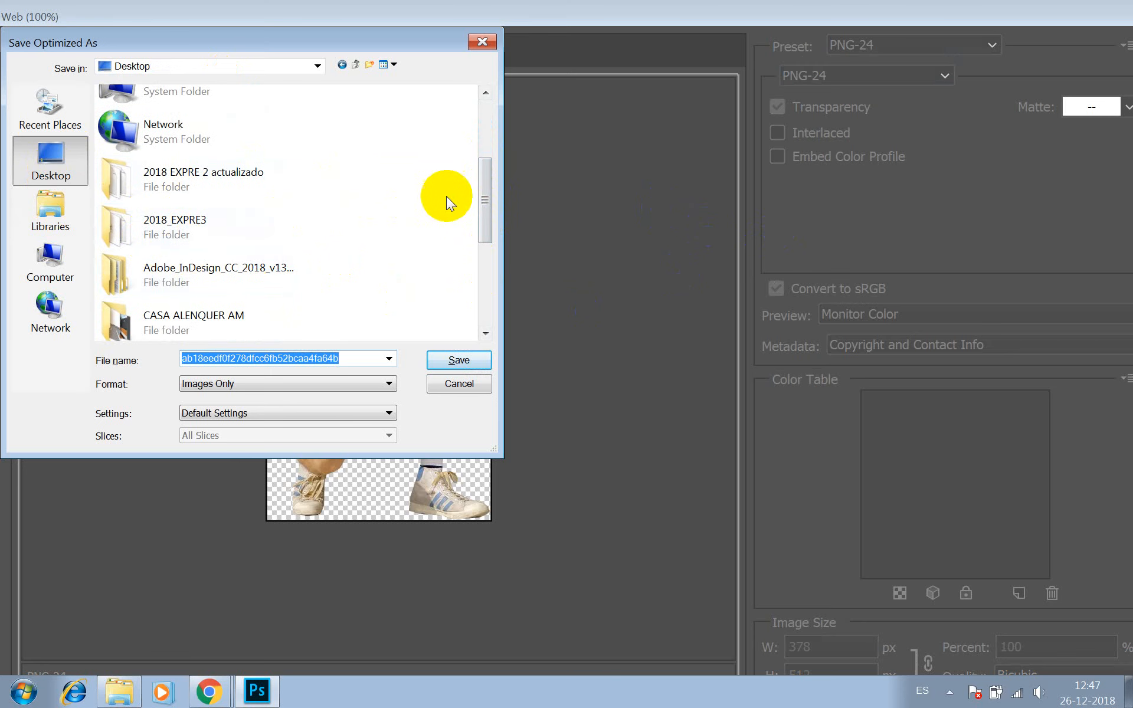
{"action": "left_click_drag", "start_coordinate": [486, 195], "coordinate": [311, 260]}
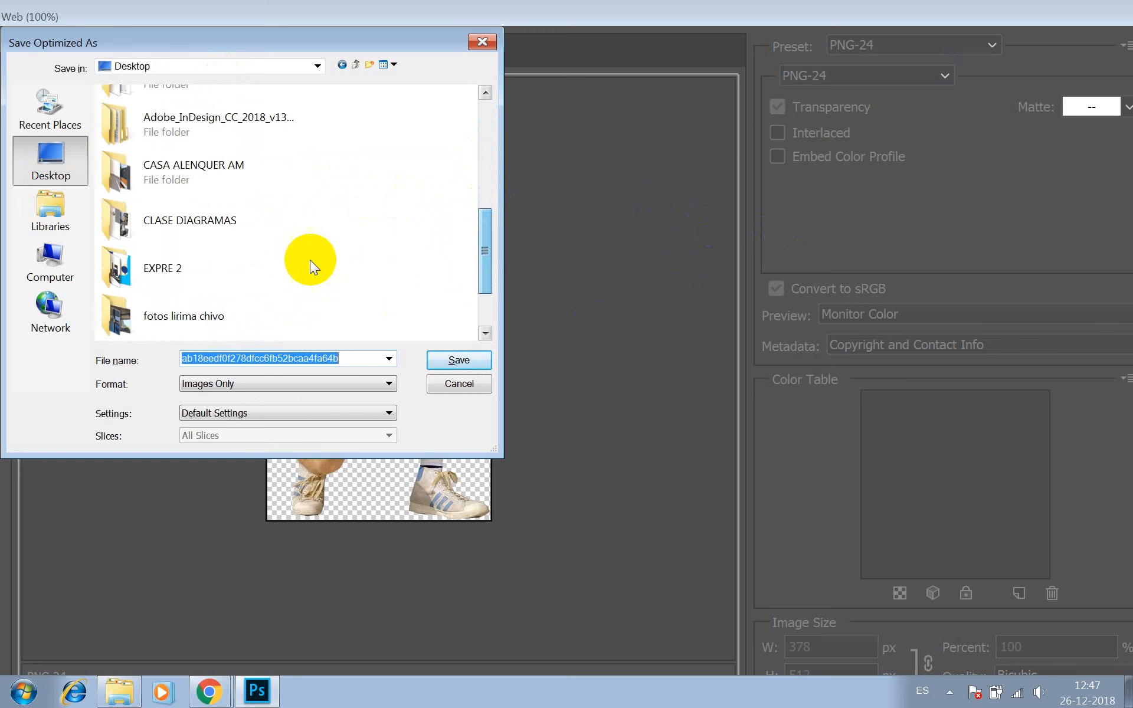
{"action": "double_click", "coordinate": [210, 268]}
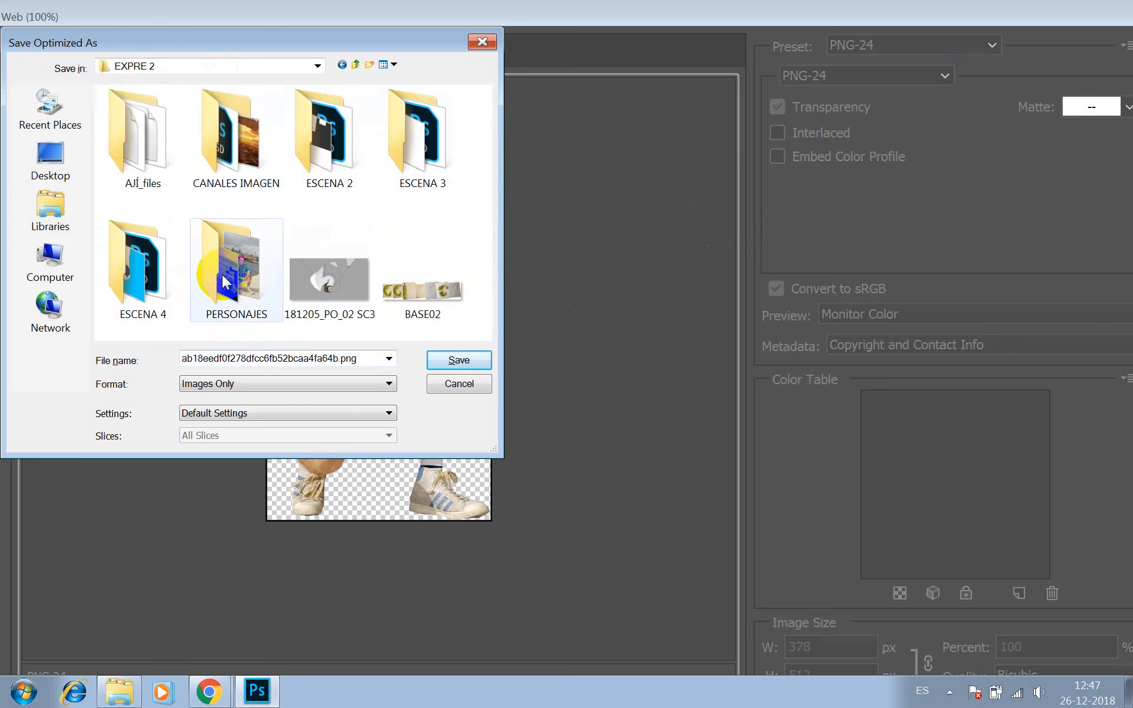
{"action": "double_click", "coordinate": [222, 272]}
Name the exported image DAFOE and save it
{"action": "double_click", "coordinate": [257, 352]}
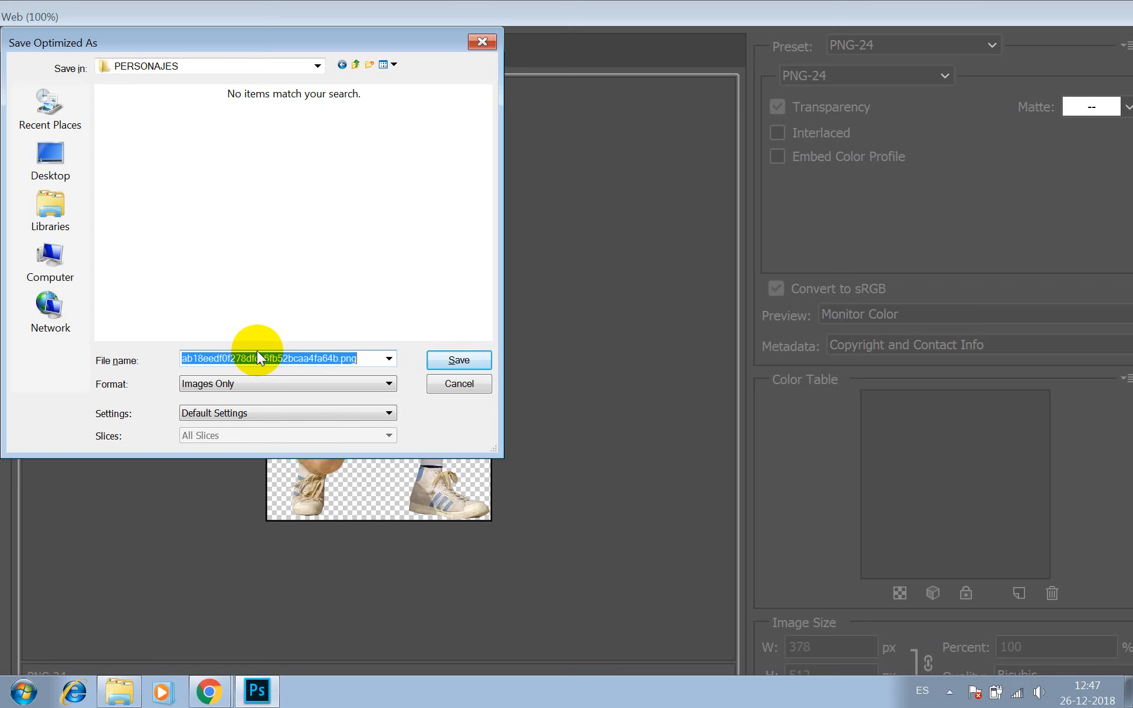
{"action": "type", "text": "DAFOU"}
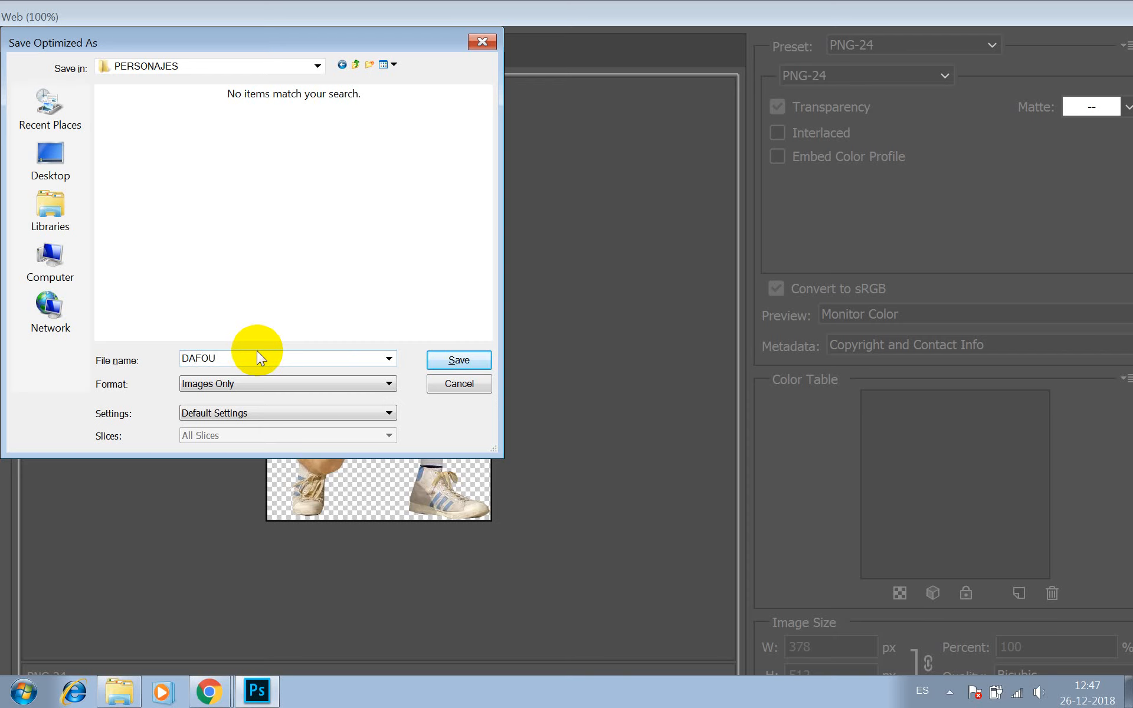
{"action": "key", "text": "BackSpace"}
{"action": "type", "text": "E"}
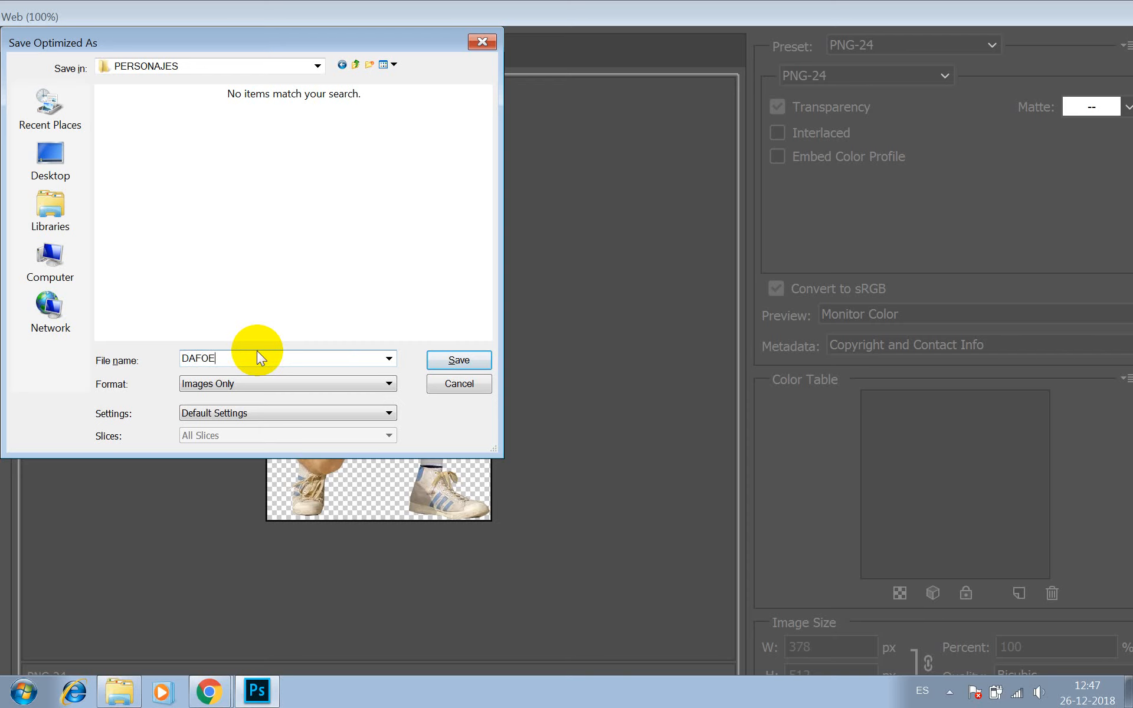
{"action": "left_click", "coordinate": [444, 363]}
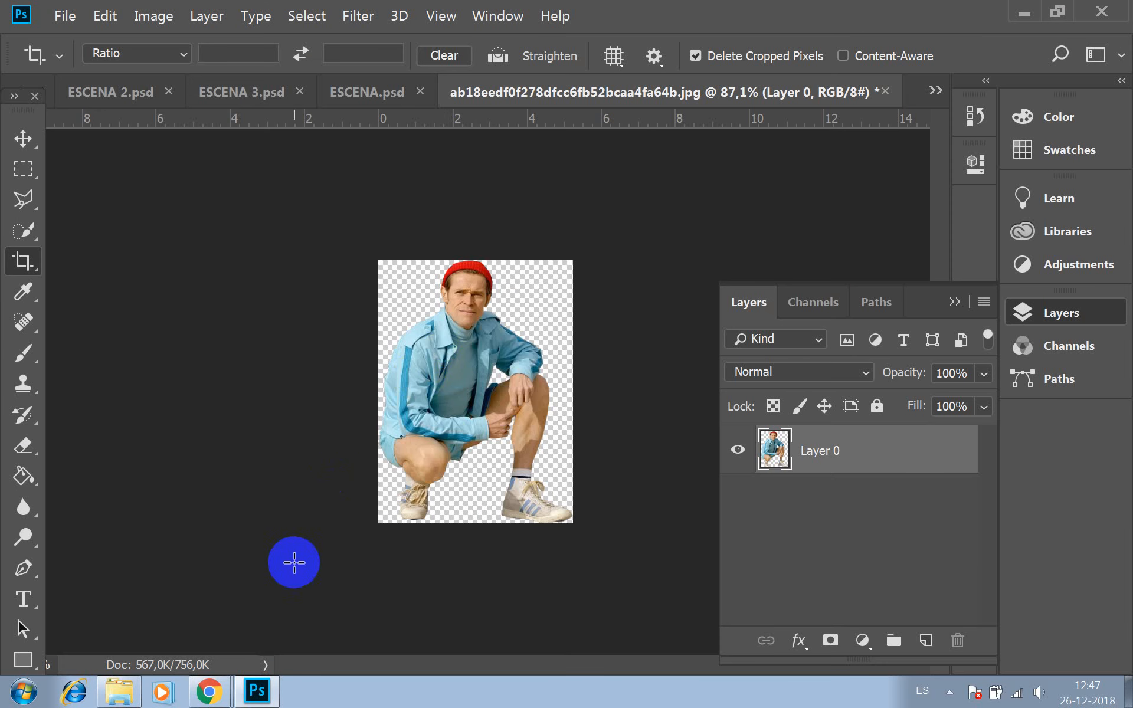
Bring the ESCENA 2.psd document to the front
{"action": "left_click", "coordinate": [258, 692]}
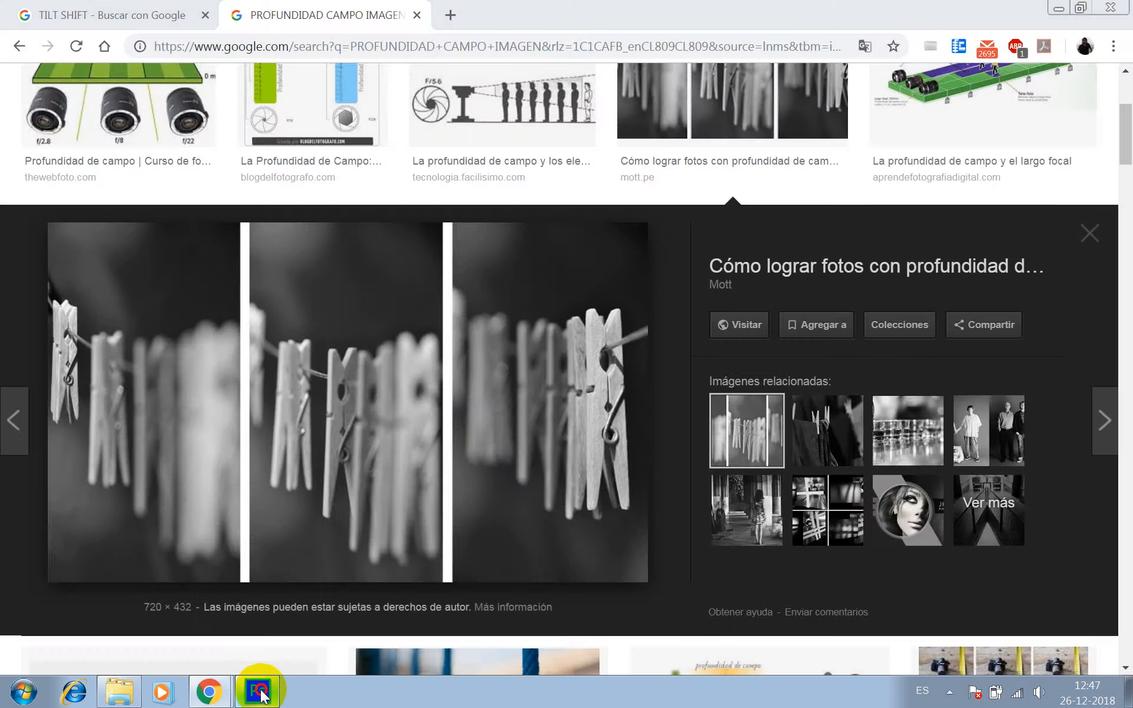
{"action": "left_click", "coordinate": [258, 691]}
{"action": "left_click", "coordinate": [127, 116]}
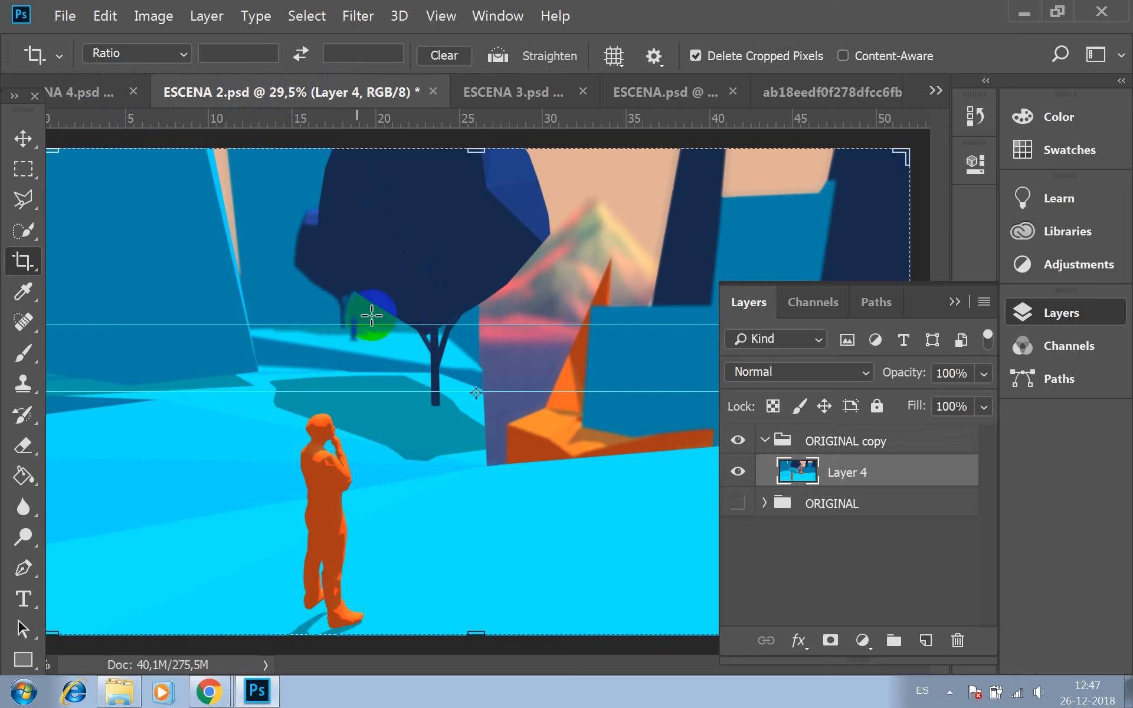
Open the DAFOE image from the PERSONAJES folder
{"action": "left_click", "coordinate": [70, 18]}
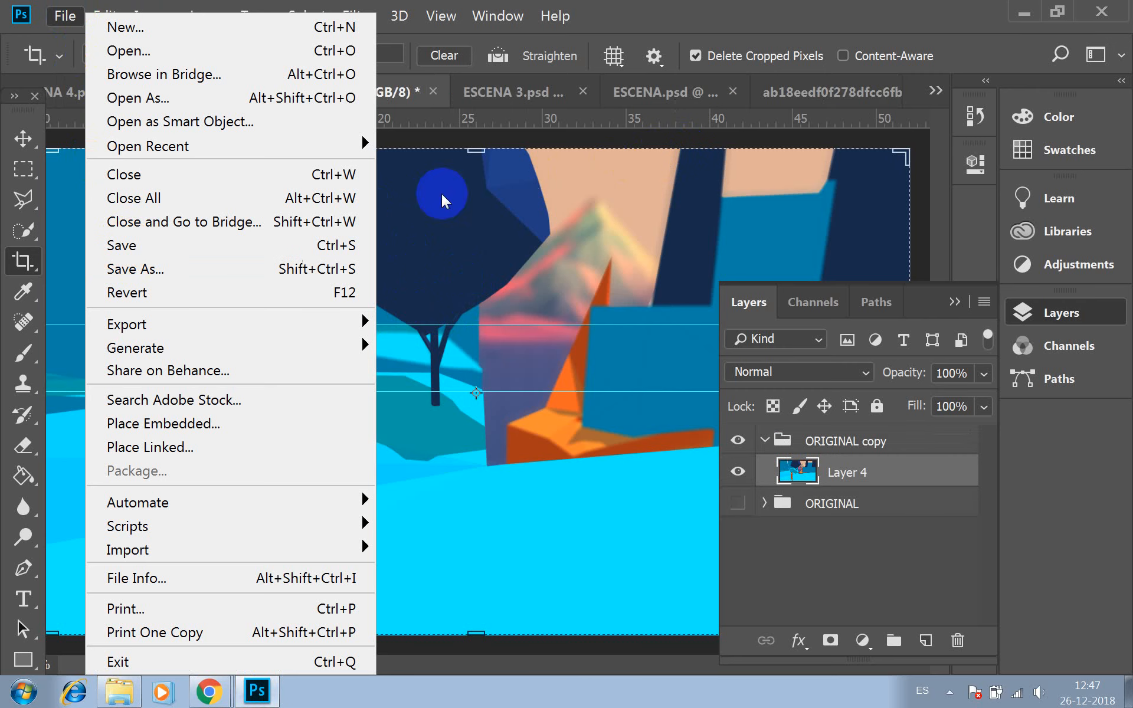
{"action": "left_click", "coordinate": [136, 50]}
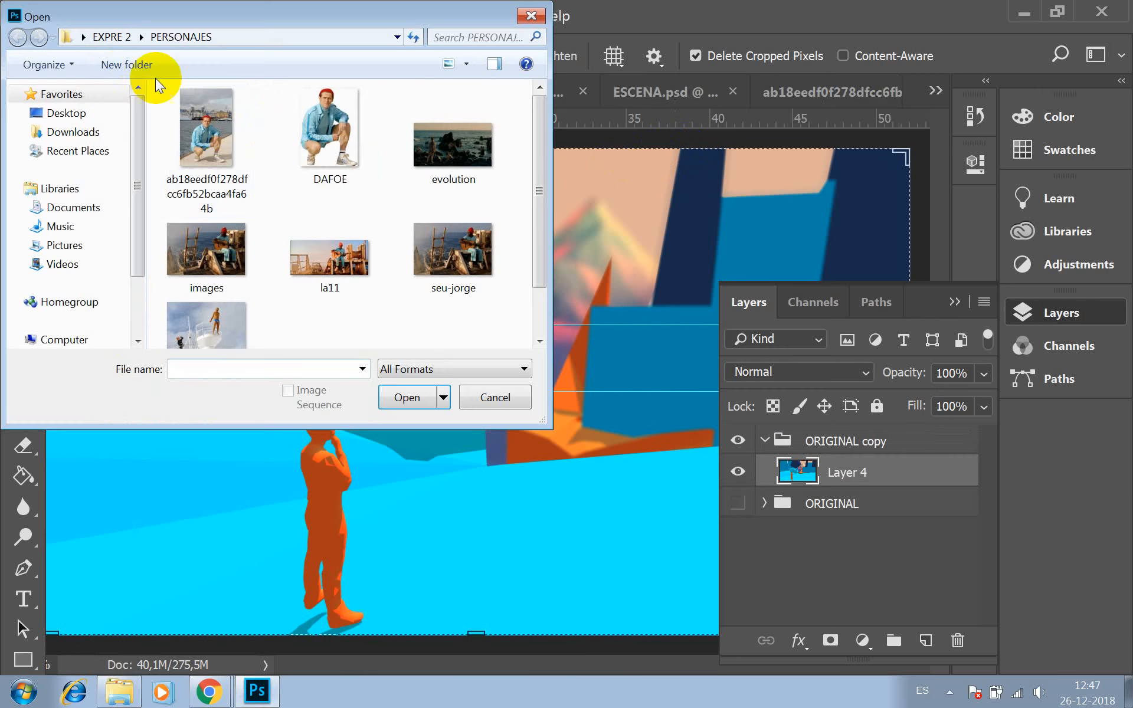
{"action": "left_click", "coordinate": [320, 138]}
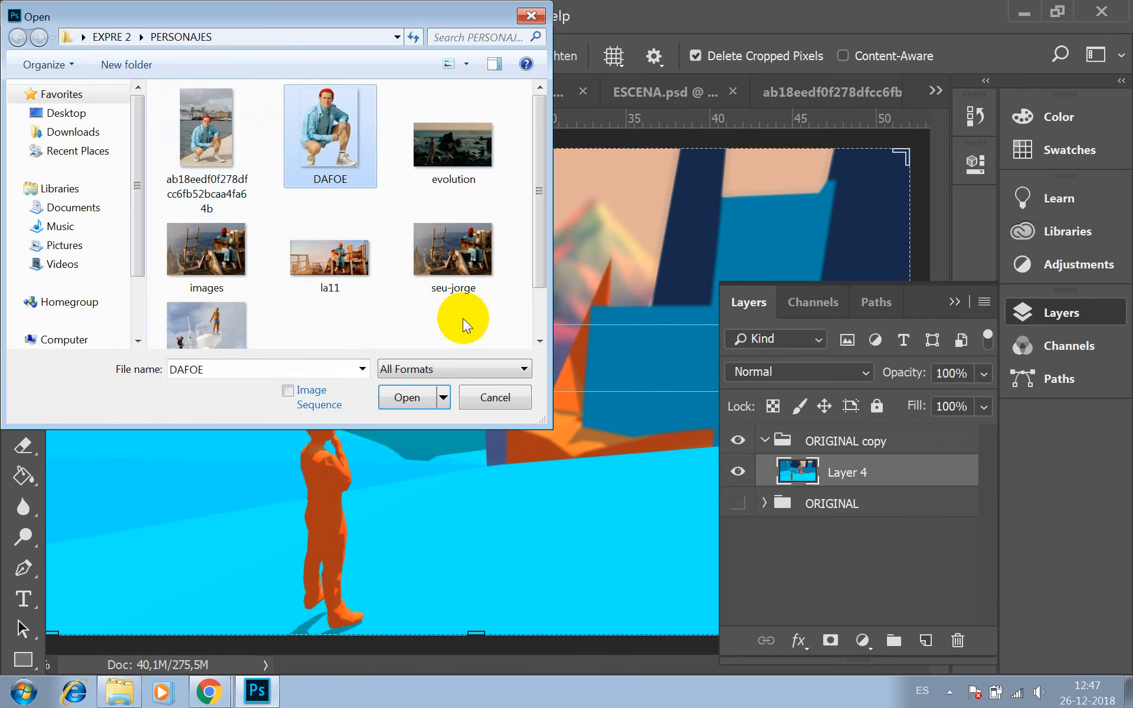
{"action": "left_click", "coordinate": [407, 398]}
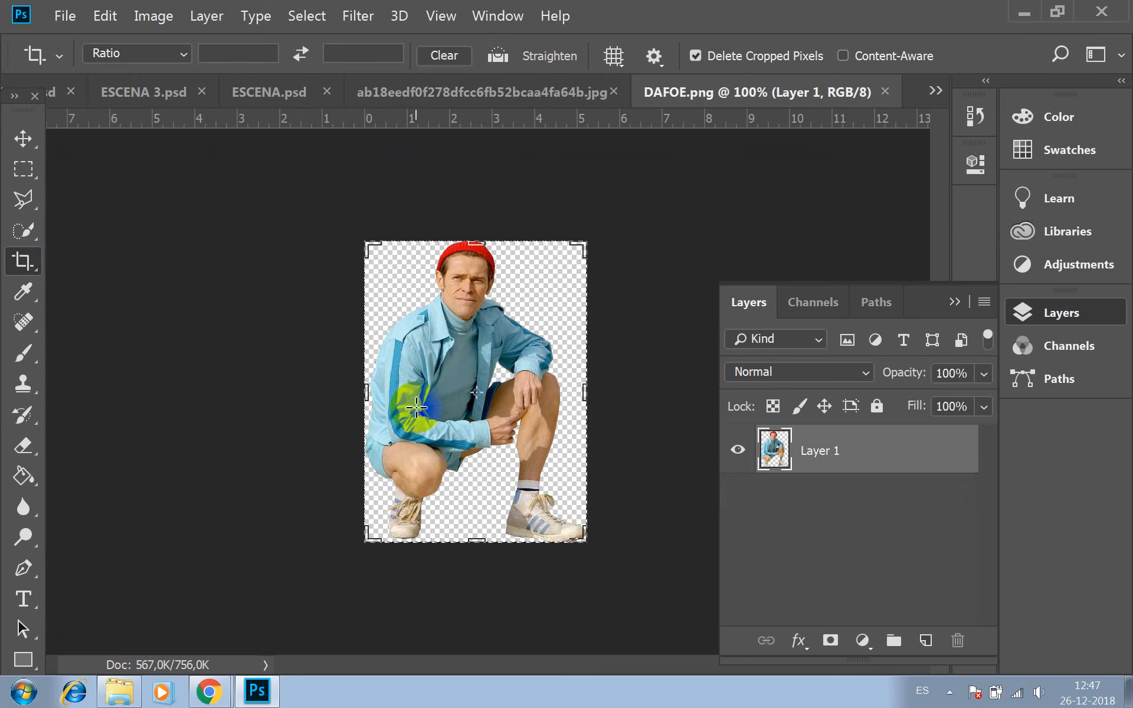
Paste the cut-out man copied from DAFOE.png into ESCENA 2.psd as a new layer
{"action": "left_click", "coordinate": [58, 98]}
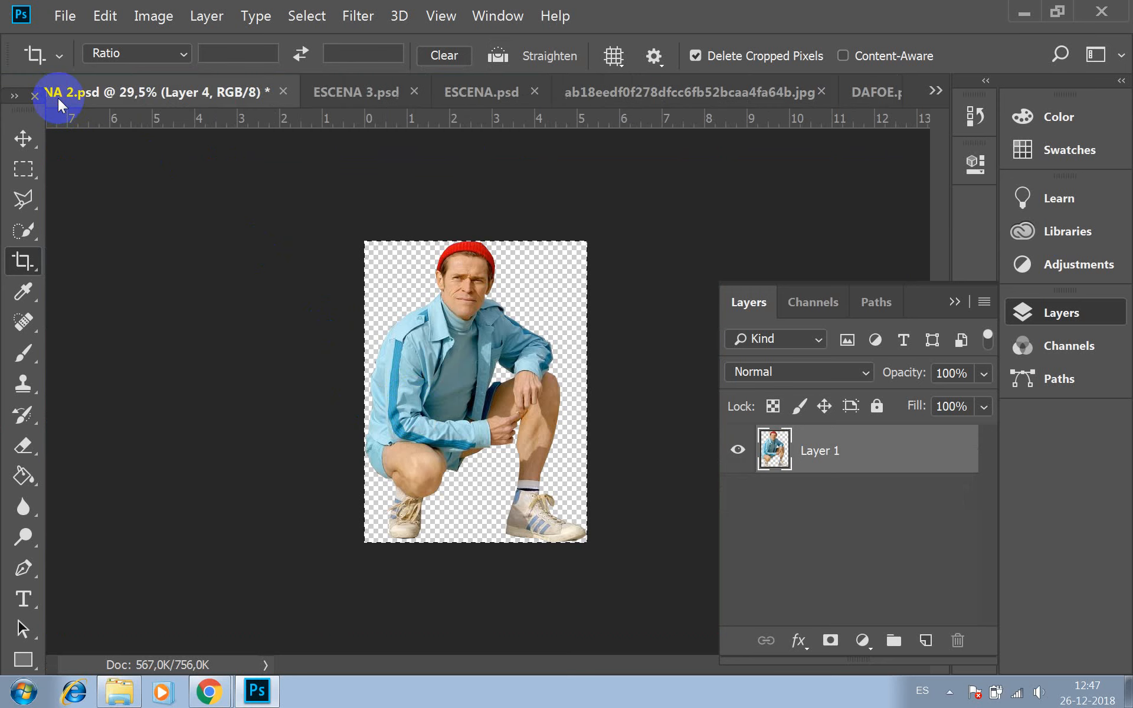
{"action": "left_click", "coordinate": [283, 419]}
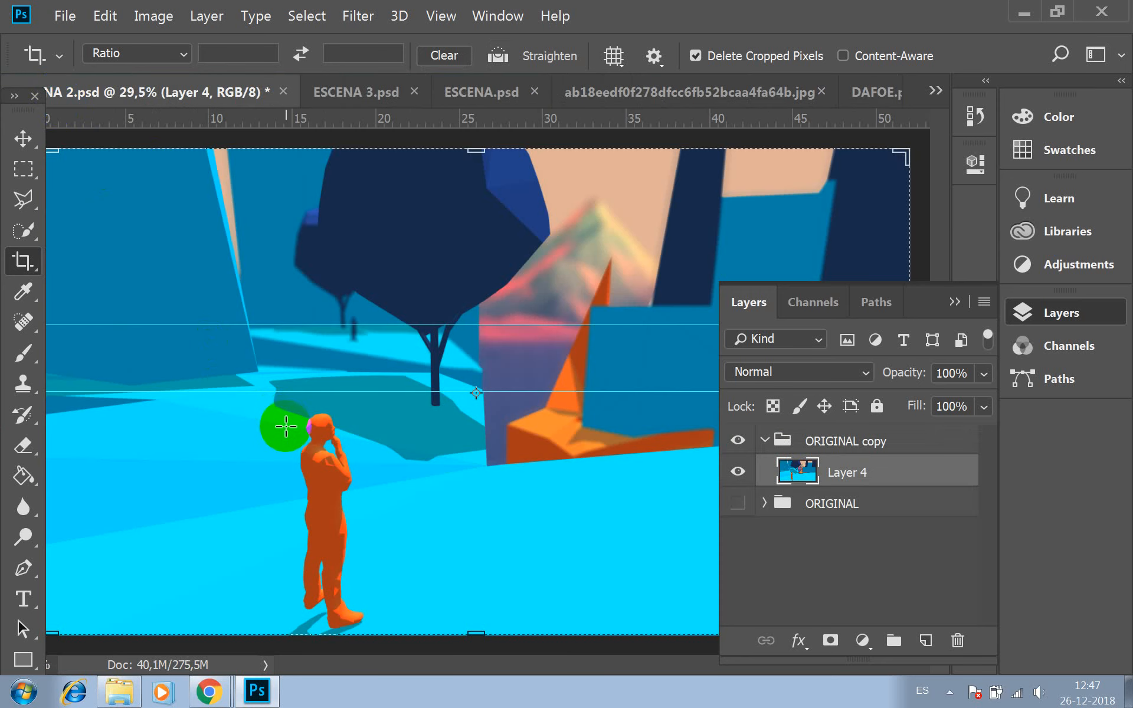
{"action": "left_click", "coordinate": [638, 518]}
{"action": "key", "text": "ctrl+v"}
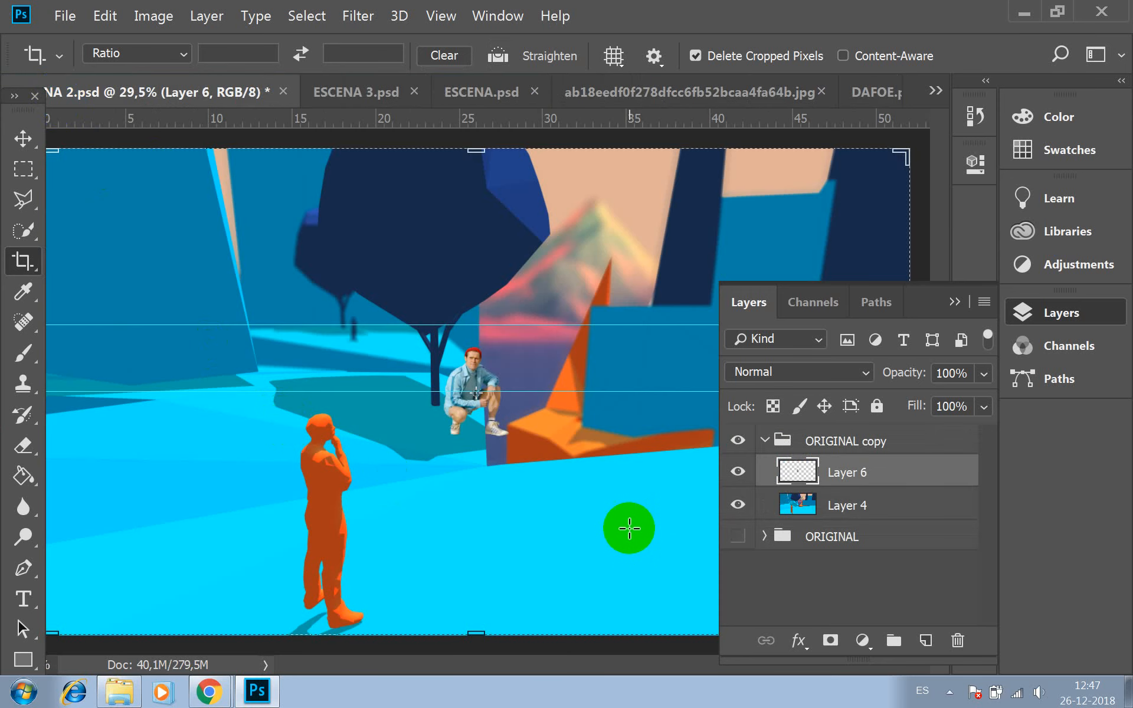
Move the man onto the orange figure's feet, scale him up to about 152% and apply the transformation
{"action": "key", "text": "v"}
{"action": "left_click_drag", "start_coordinate": [461, 404], "coordinate": [318, 588]}
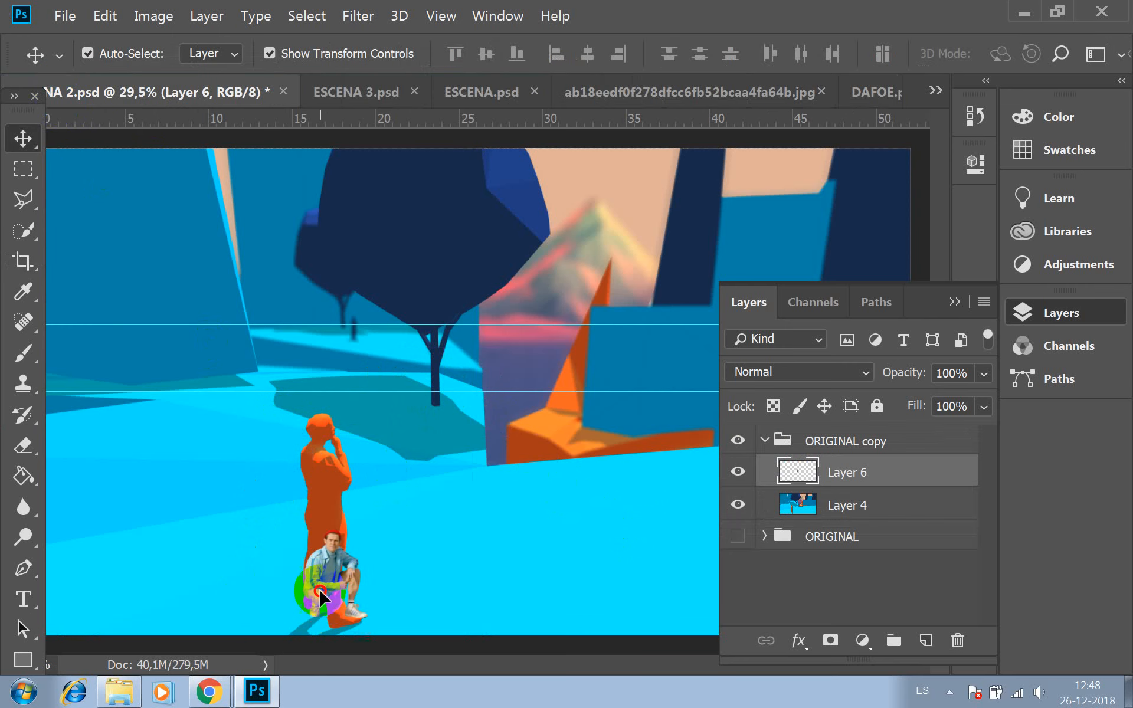
{"action": "left_click_drag", "start_coordinate": [367, 523], "coordinate": [412, 489]}
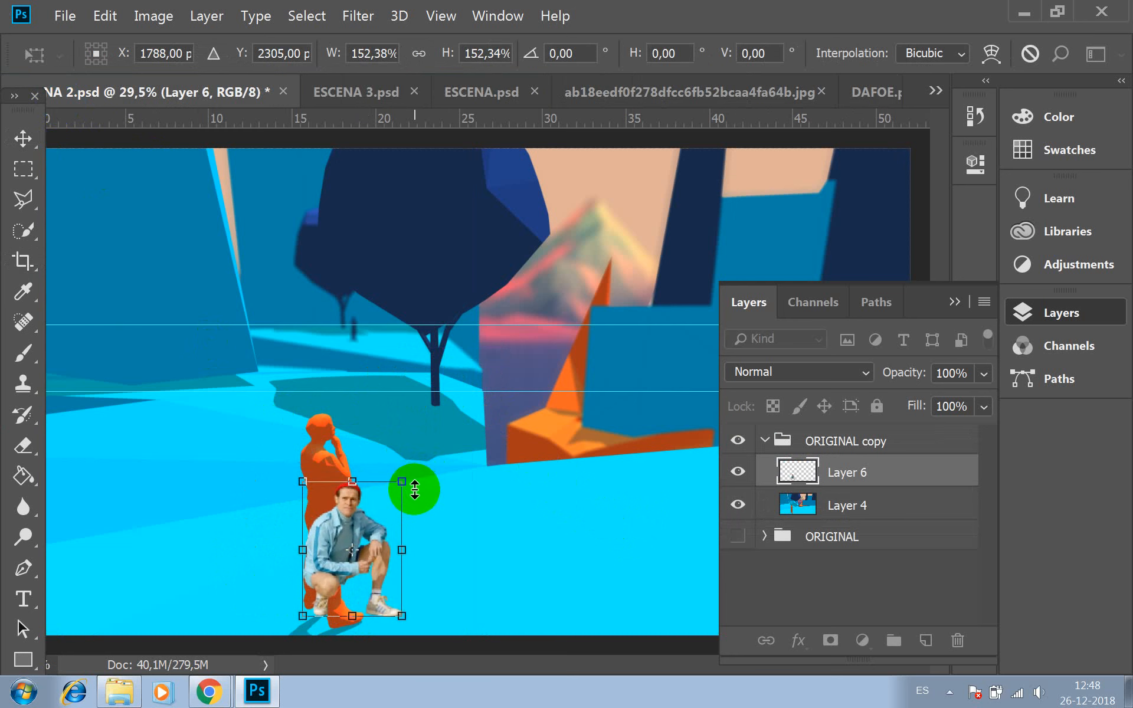
{"action": "left_click", "coordinate": [29, 180]}
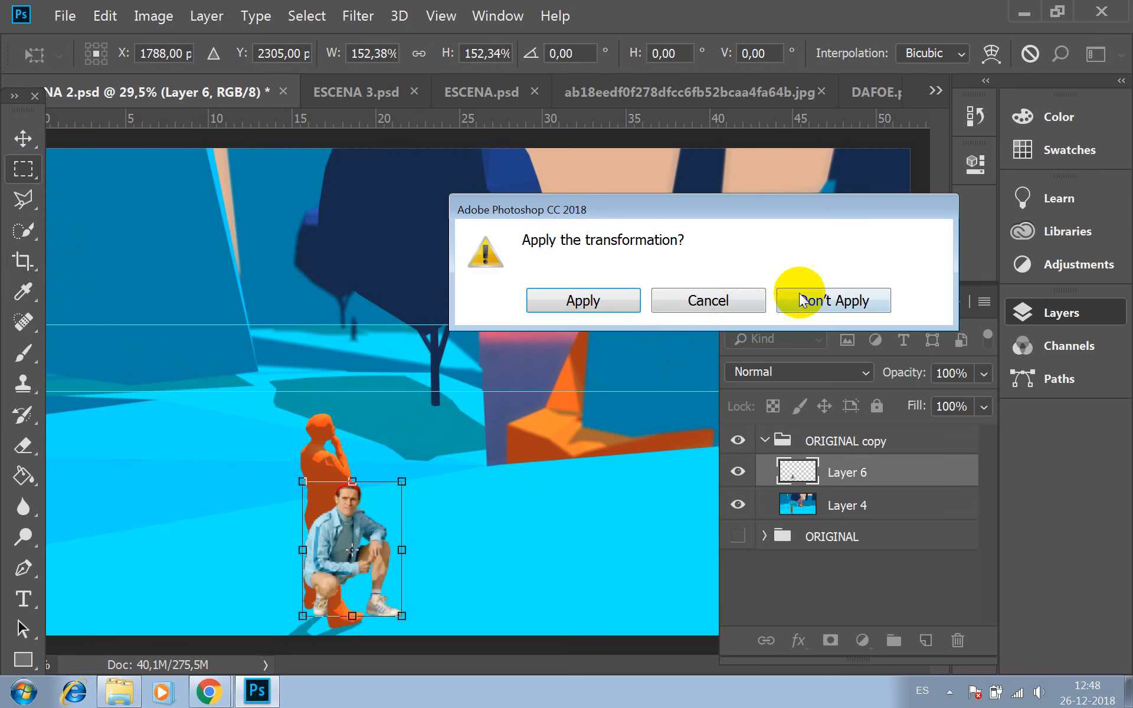
{"action": "left_click", "coordinate": [584, 300]}
{"action": "left_click", "coordinate": [489, 568]}
Move the man back to the foot of the large blue wall, scale him down to about 38% and apply the transformation
{"action": "left_click", "coordinate": [338, 540]}
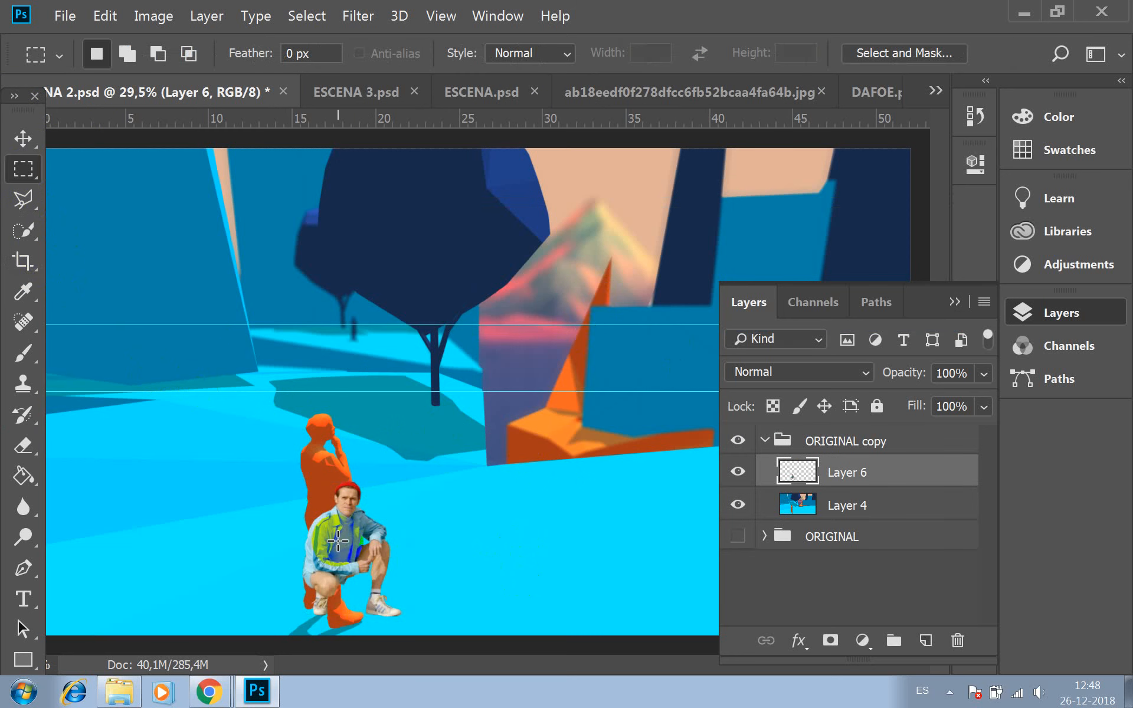
{"action": "key", "text": "v"}
{"action": "left_click_drag", "start_coordinate": [341, 539], "coordinate": [188, 325]}
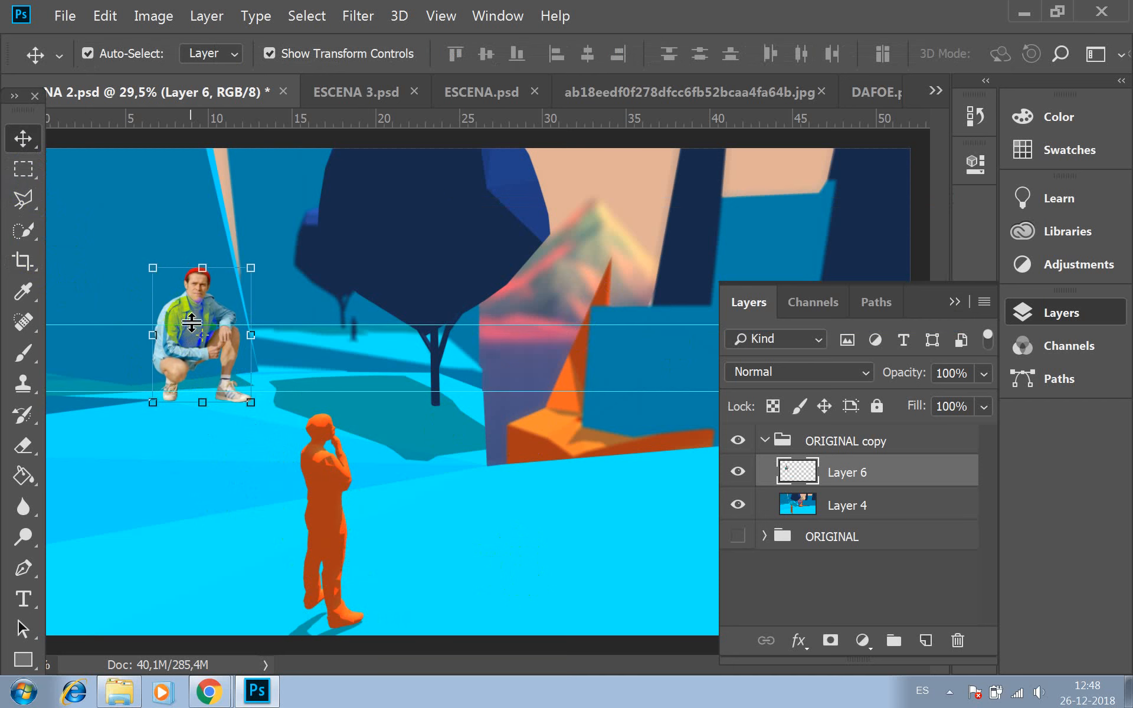
{"action": "left_click_drag", "start_coordinate": [152, 263], "coordinate": [211, 347]}
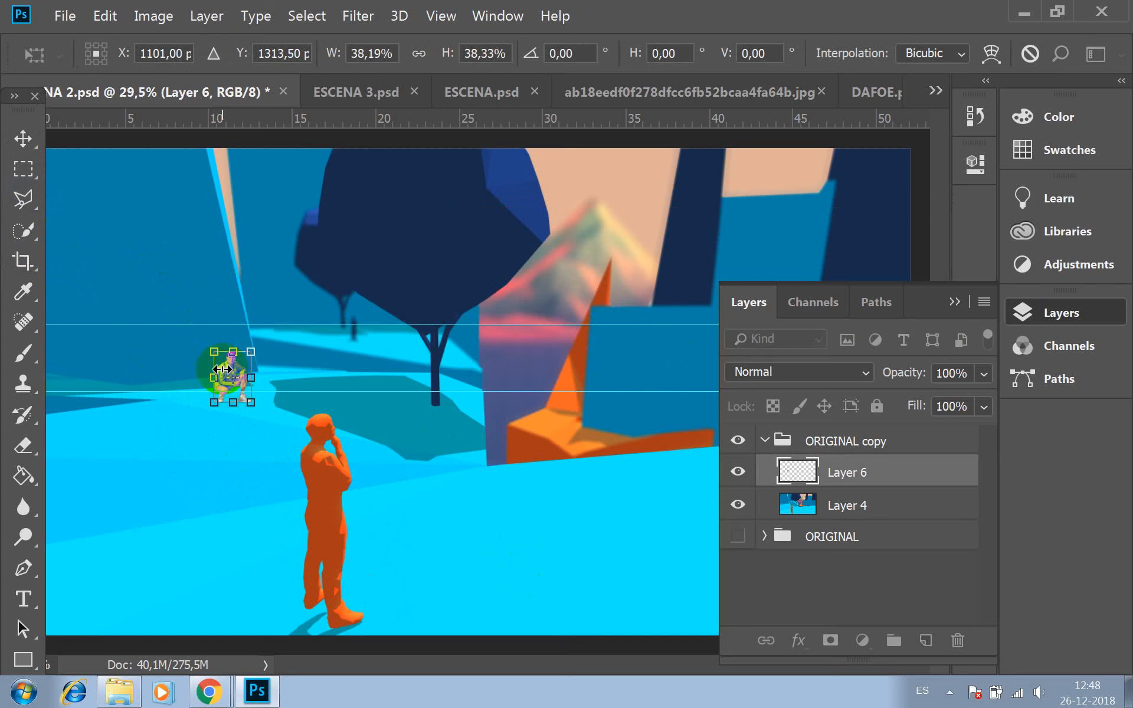
{"action": "left_click", "coordinate": [23, 169]}
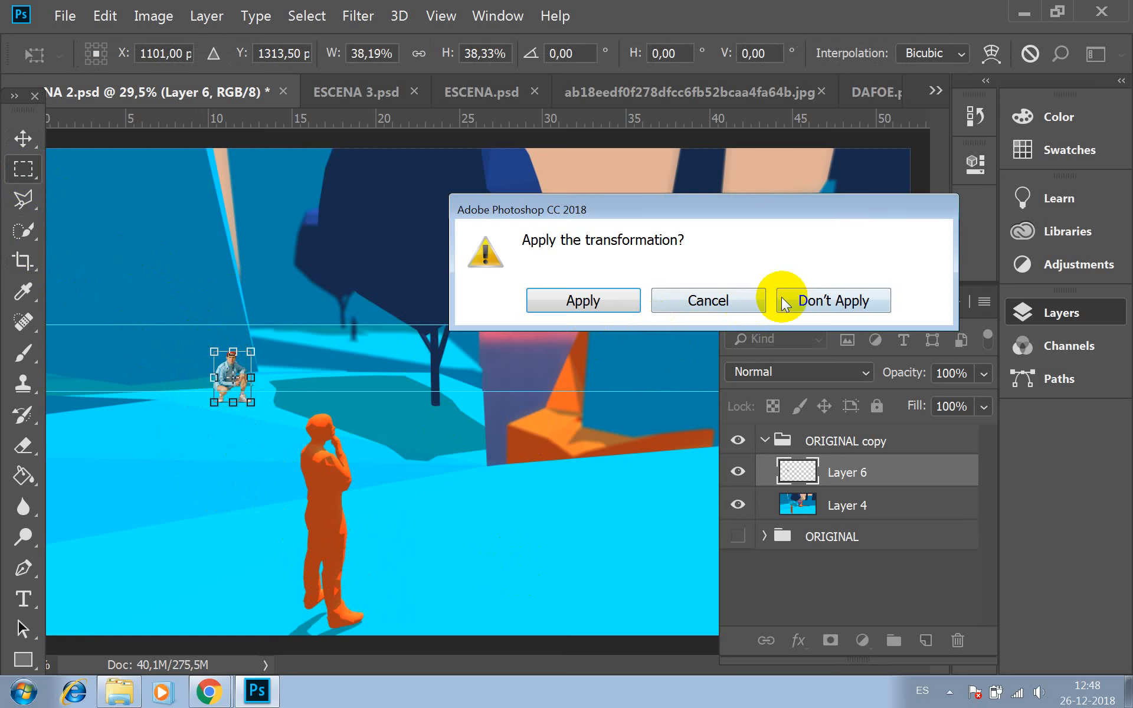
{"action": "left_click", "coordinate": [583, 300]}
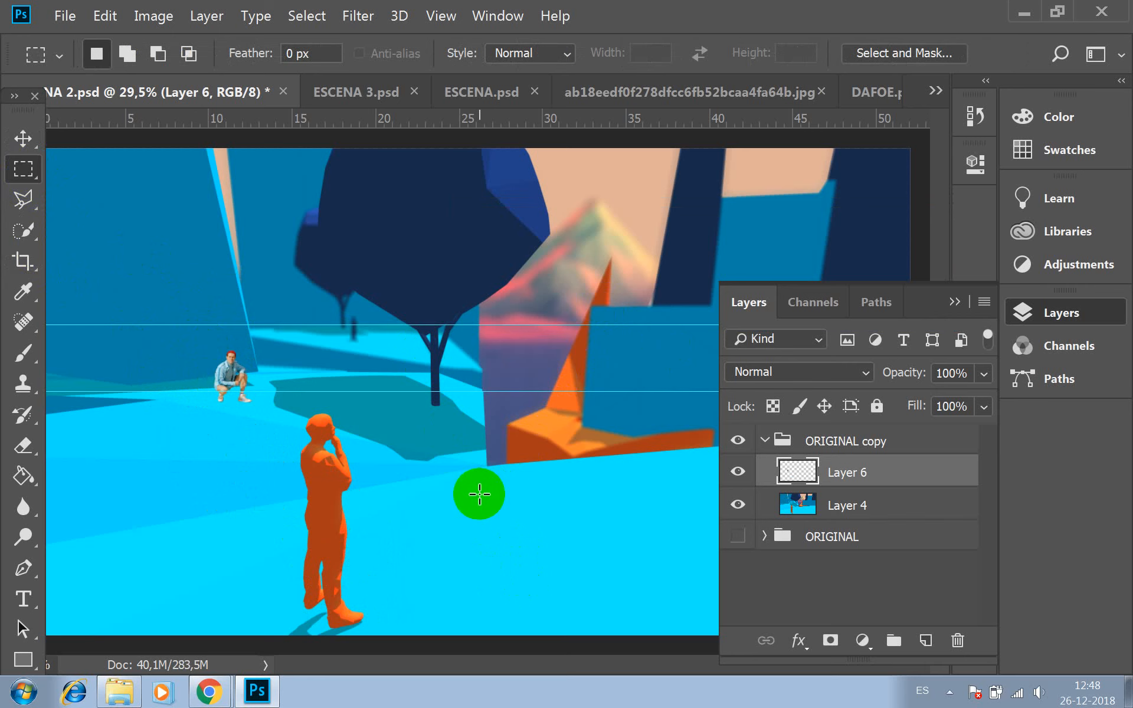
Check the shrunken man's scale values with Free Transform
{"action": "key", "text": "v"}
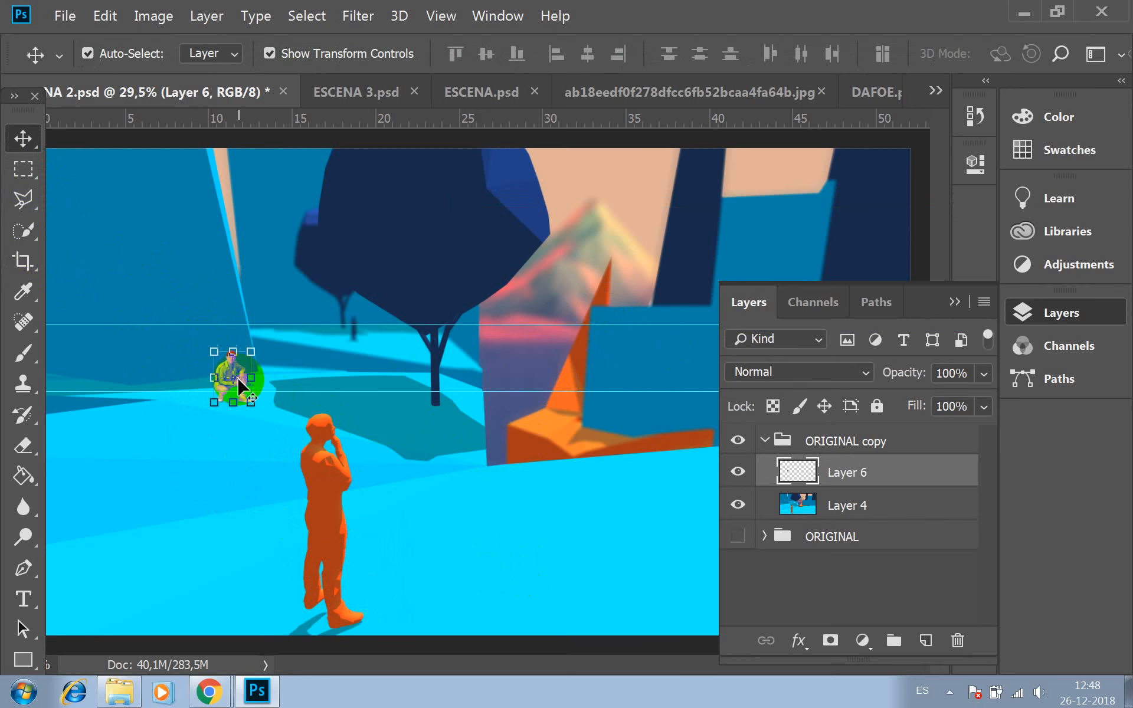
{"action": "key", "text": "ctrl+t"}
{"action": "mouse_move", "coordinate": [231, 372]}
{"action": "left_mouse_down"}
{"action": "mouse_move", "coordinate": [410, 387]}
{"action": "mouse_move", "coordinate": [226, 381]}
{"action": "mouse_move", "coordinate": [265, 371]}
{"action": "mouse_move", "coordinate": [234, 373]}
{"action": "left_mouse_up"}
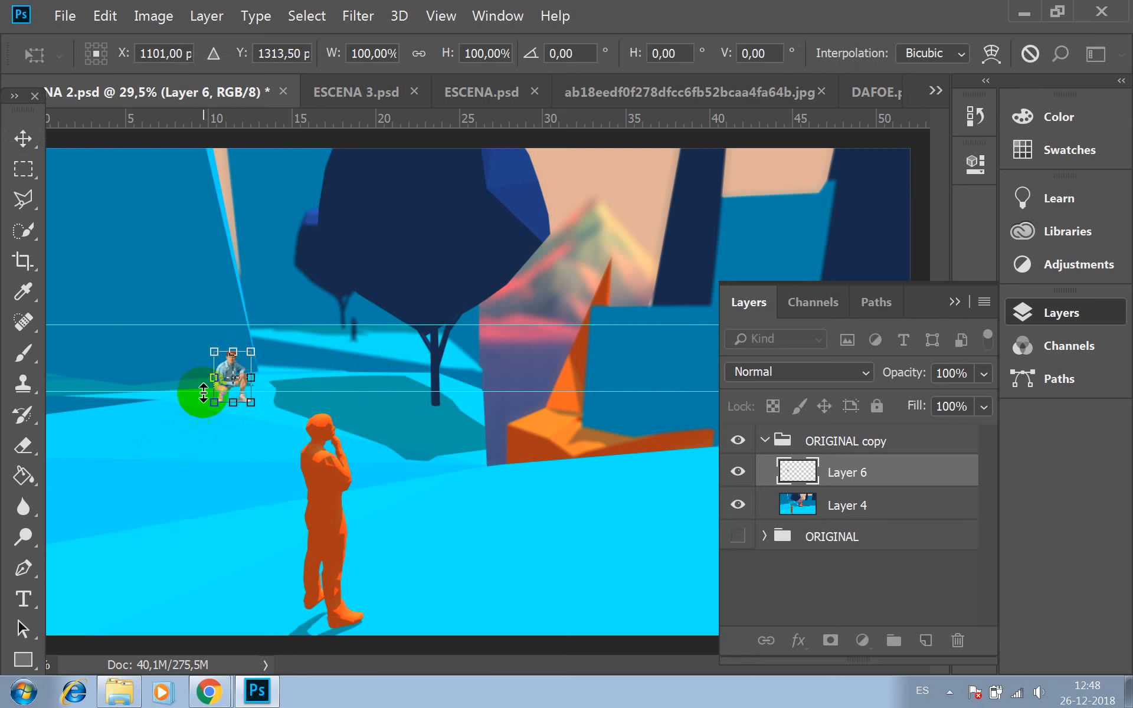
{"action": "left_click", "coordinate": [24, 170]}
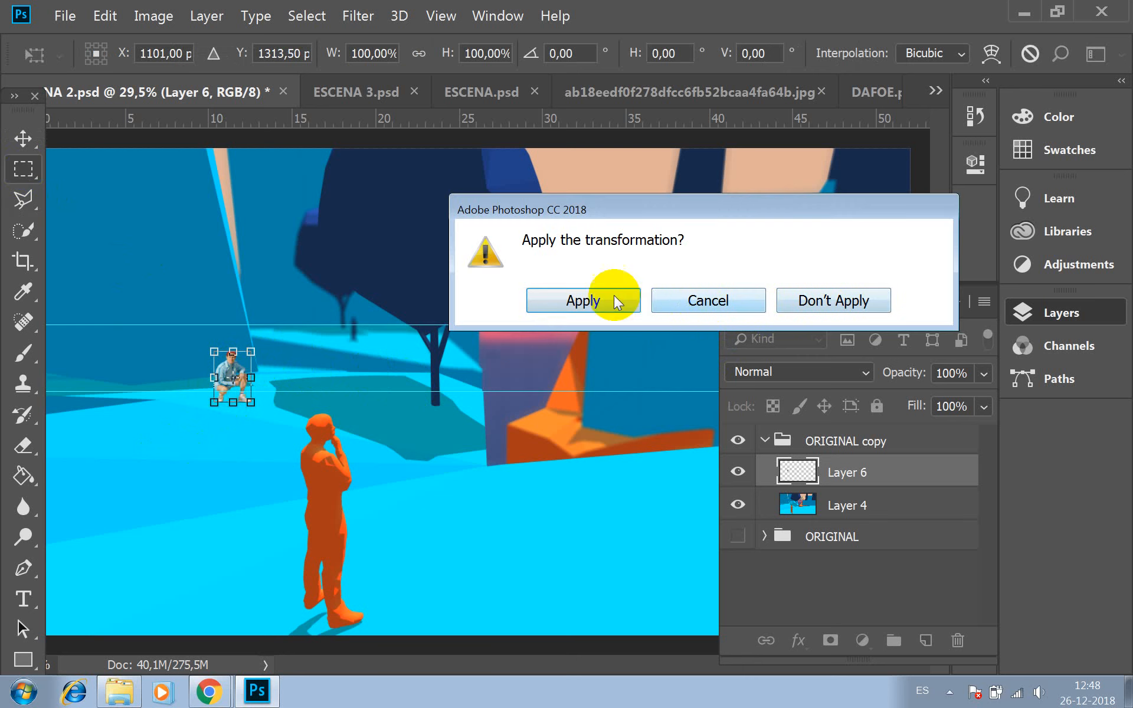
{"action": "left_click", "coordinate": [614, 300]}
Move the man just past the blue wall's lower corner, scale him down to about 81% and apply the transformation
{"action": "key", "text": "v"}
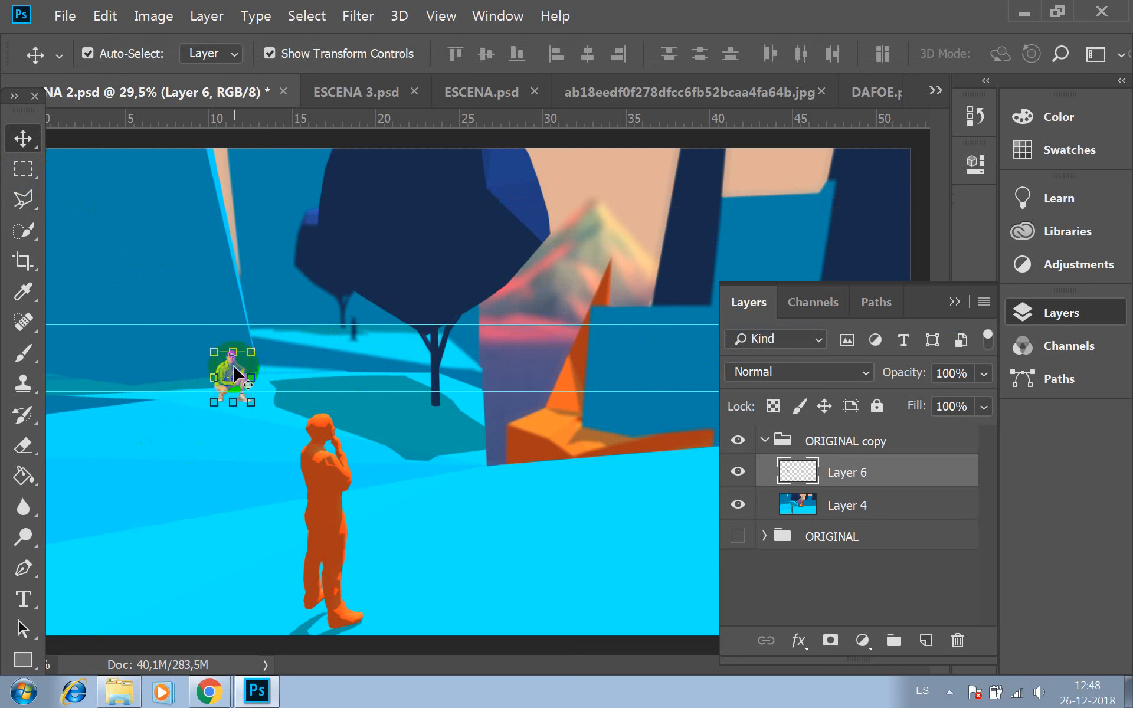
{"action": "left_click_drag", "start_coordinate": [224, 362], "coordinate": [257, 329]}
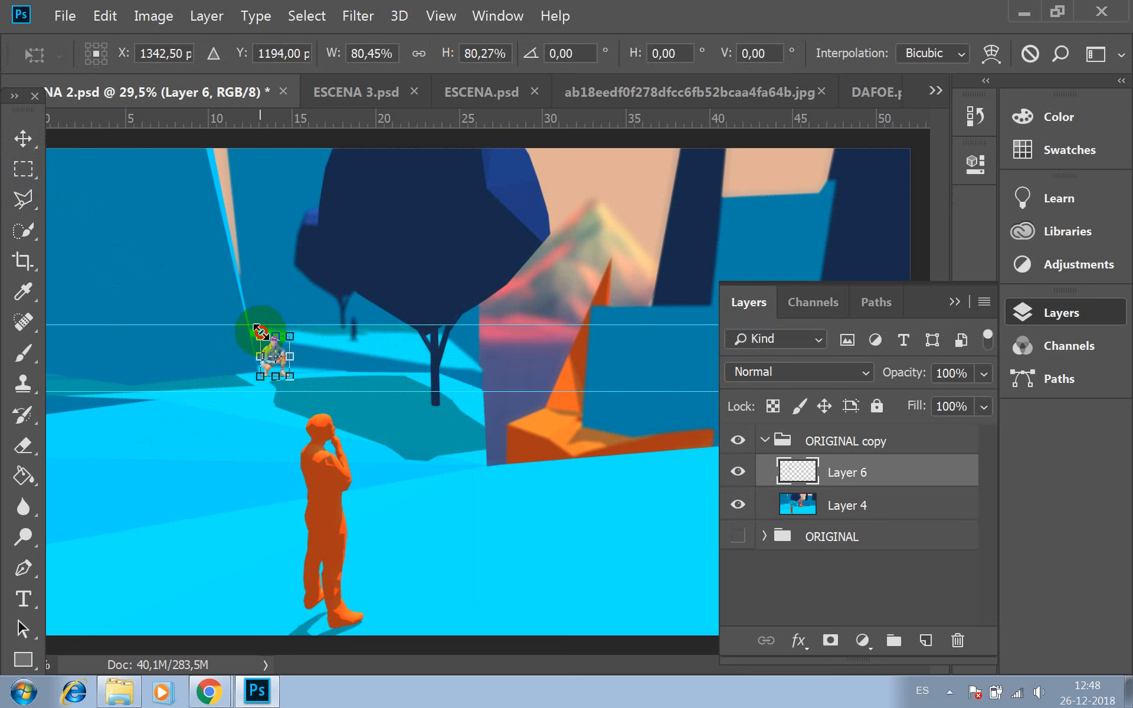
{"action": "left_click_drag", "start_coordinate": [261, 333], "coordinate": [185, 347]}
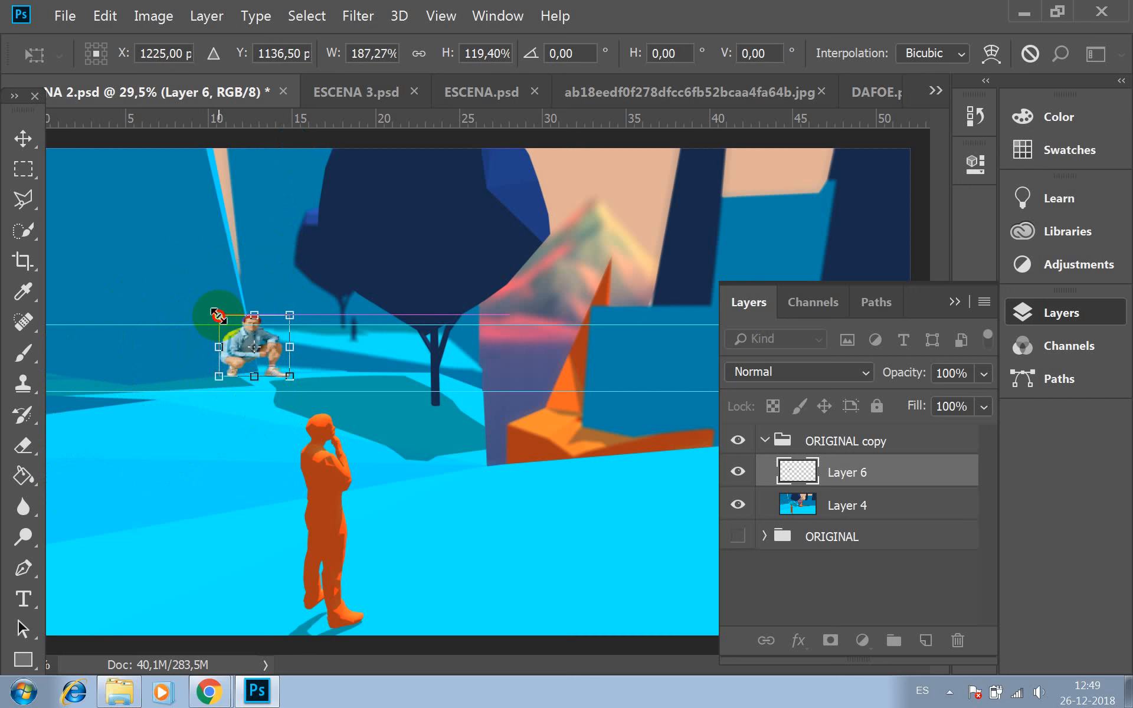
{"action": "key", "text": "Escape"}
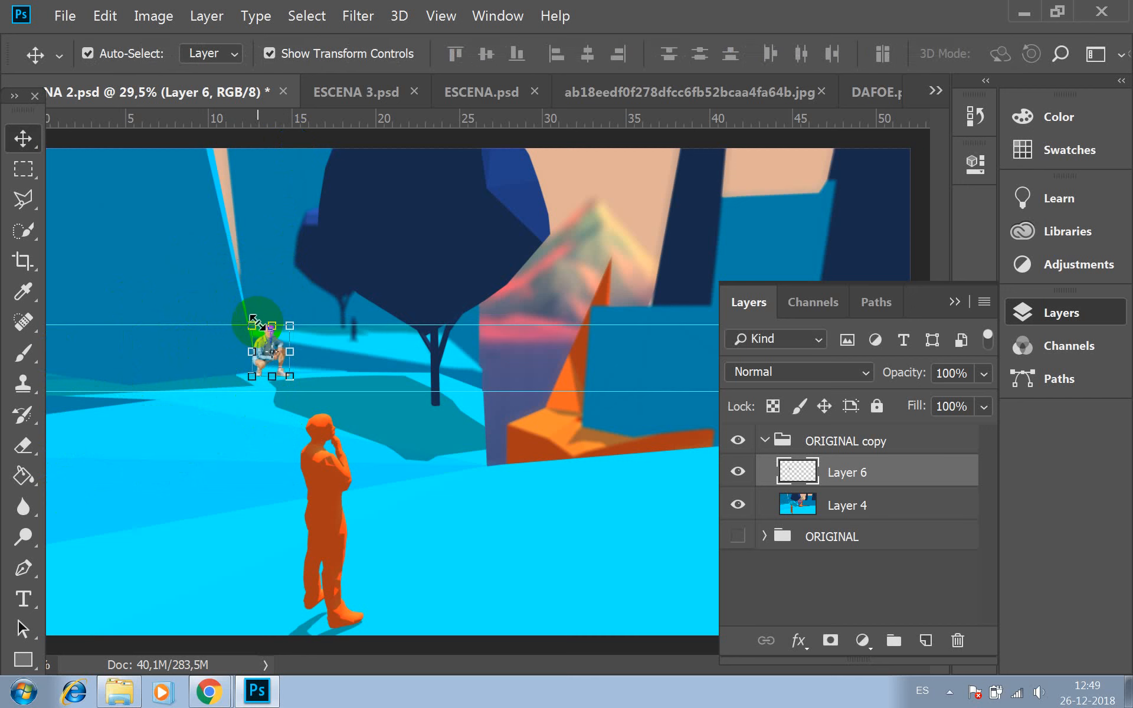
{"action": "left_click_drag", "start_coordinate": [249, 323], "coordinate": [260, 334]}
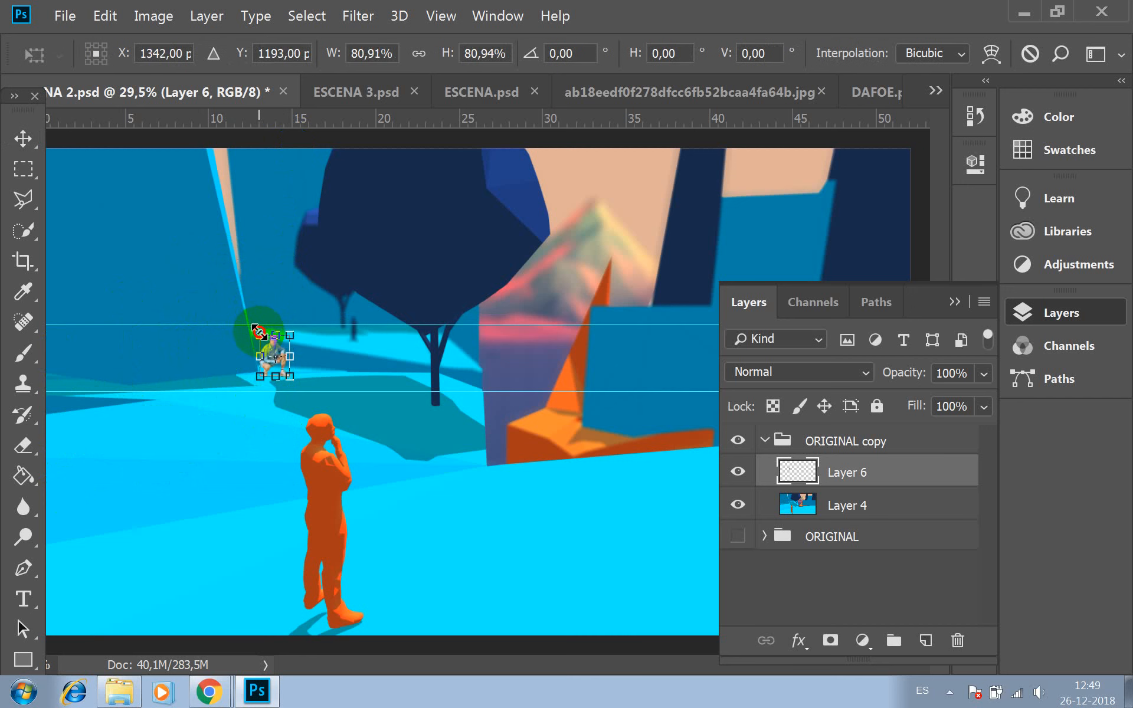
{"action": "left_click", "coordinate": [23, 169]}
{"action": "left_click", "coordinate": [594, 301]}
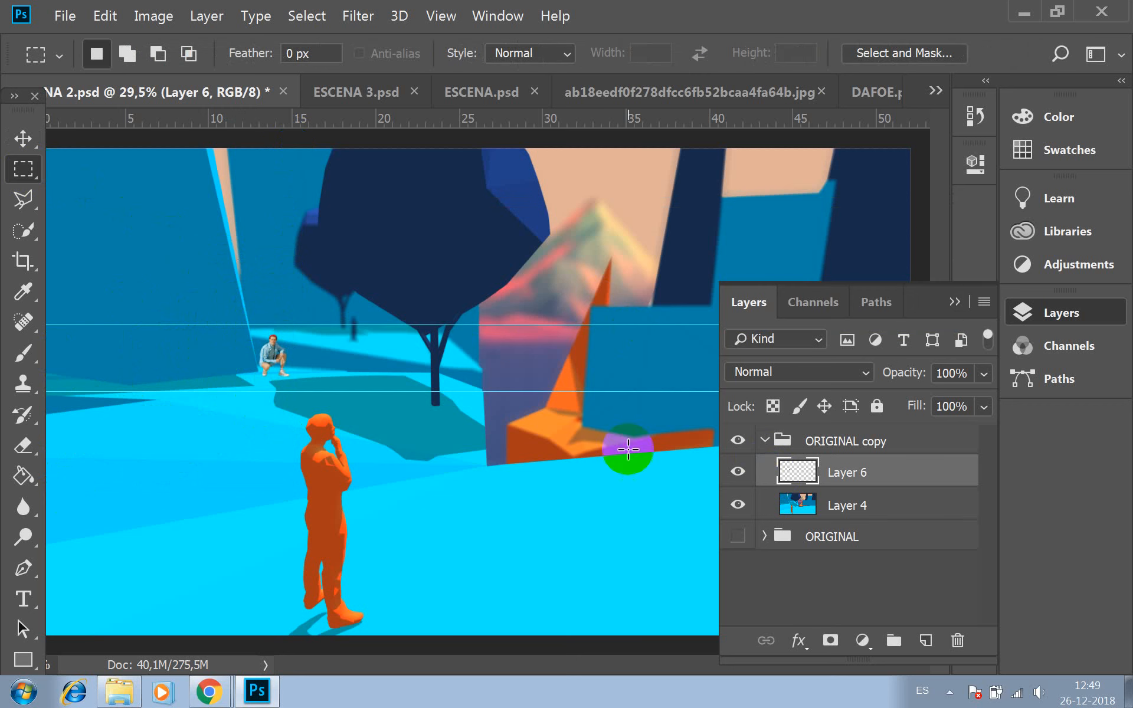
Duplicate the crouching man's layer within ESCENA 2.psd
{"action": "scroll", "coordinate": [252, 340], "scroll_direction": "down", "scroll_amount": 1}
{"action": "scroll", "coordinate": [253, 340], "scroll_direction": "up", "scroll_amount": 5}
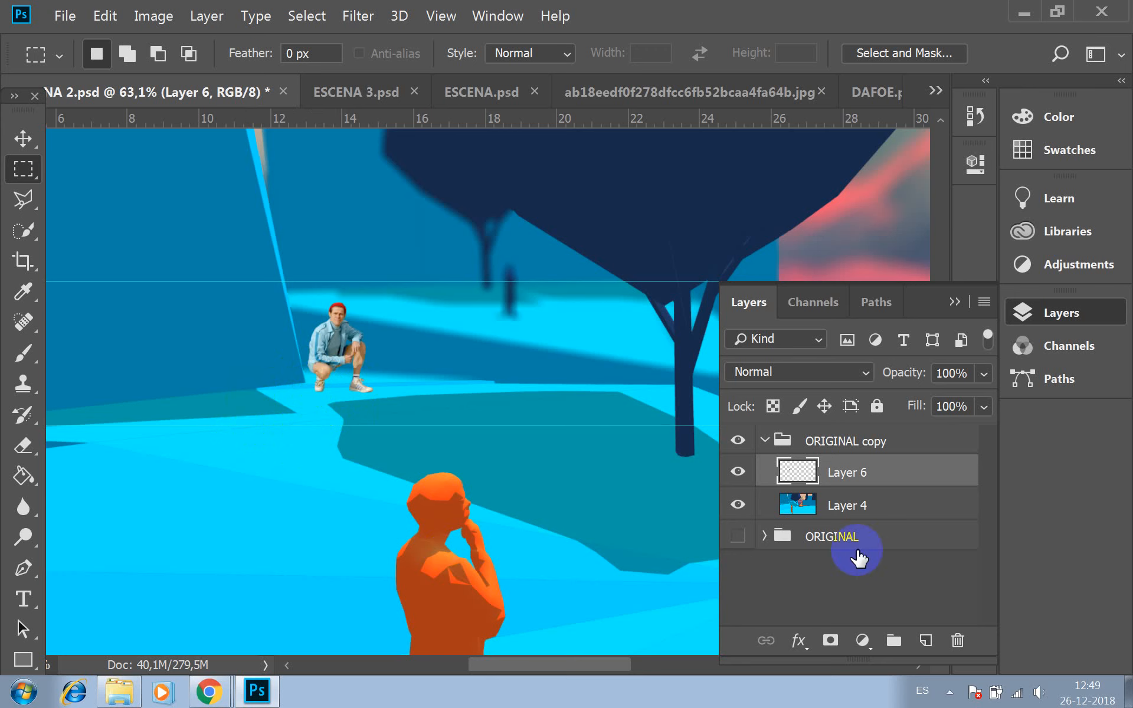
{"action": "right_click", "coordinate": [805, 472]}
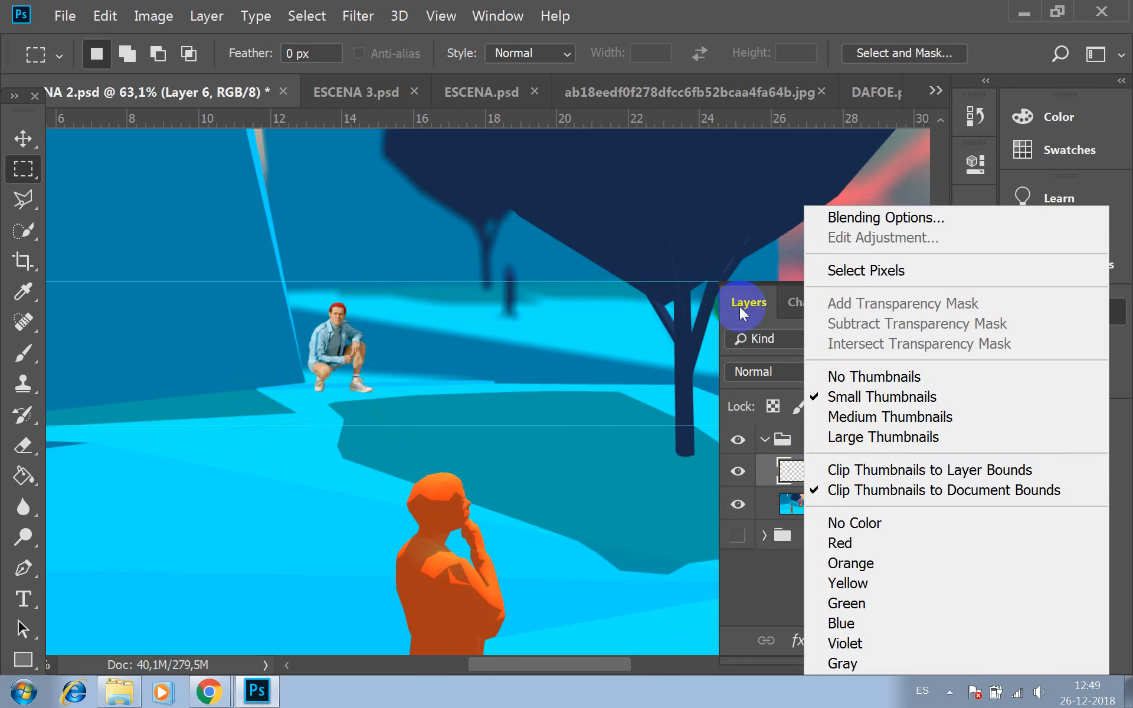
{"action": "left_click", "coordinate": [791, 507]}
{"action": "right_click", "coordinate": [798, 466]}
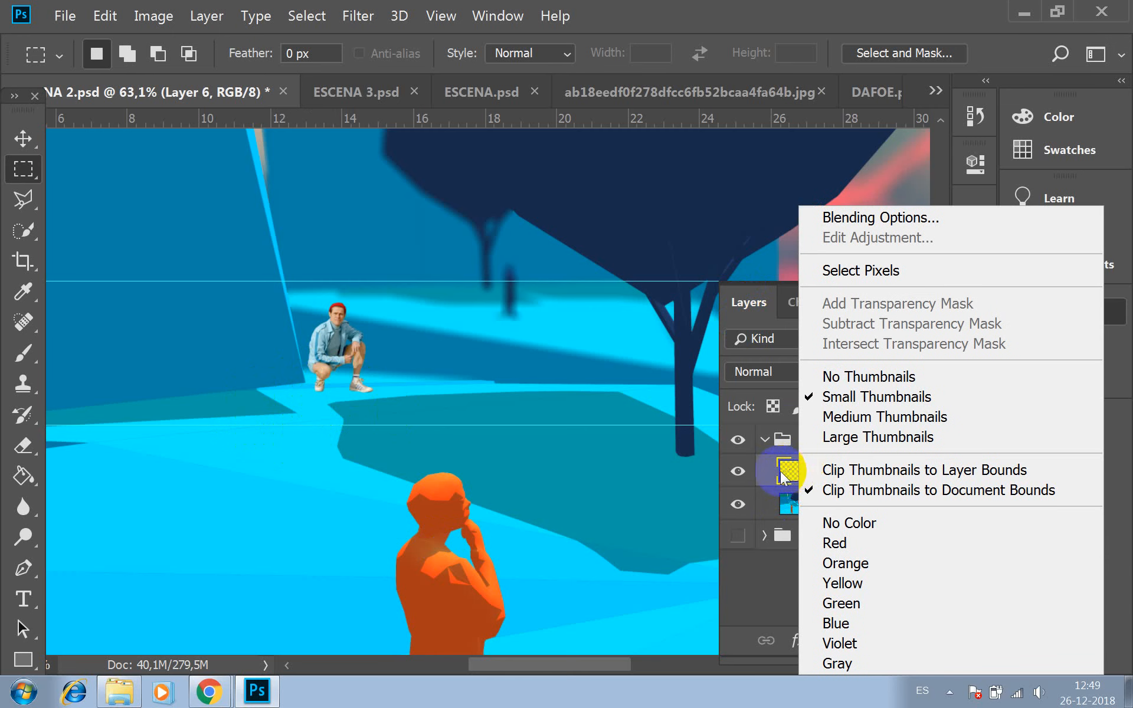
{"action": "left_click", "coordinate": [359, 391]}
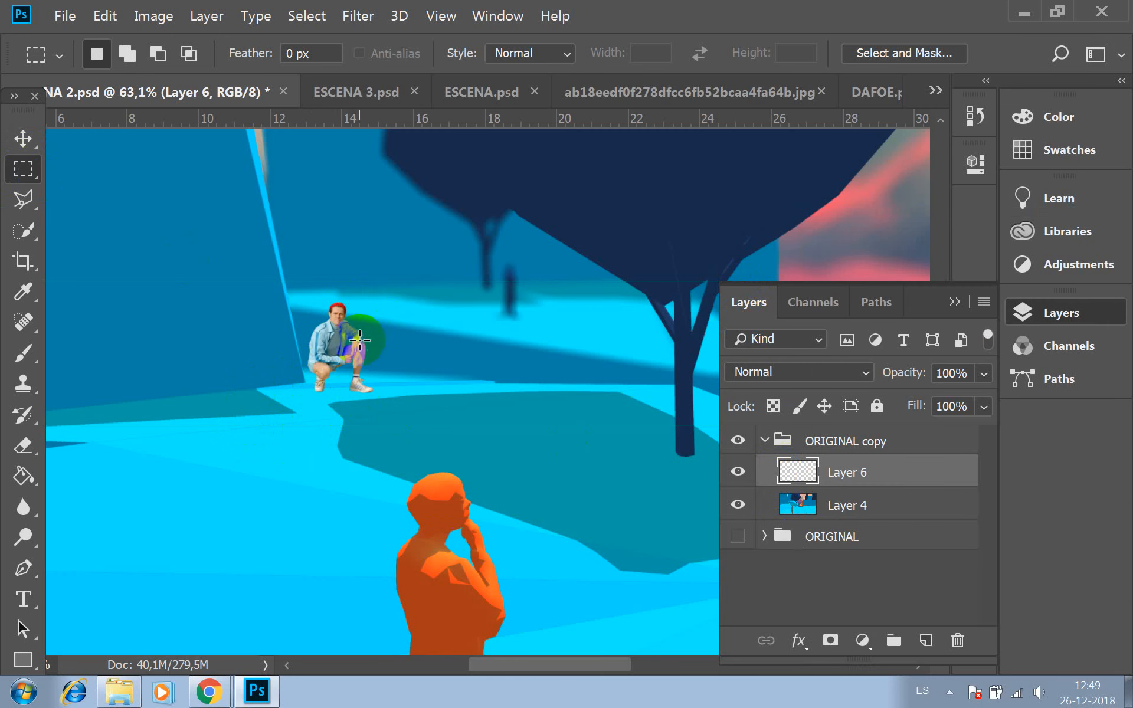
{"action": "key", "text": "v"}
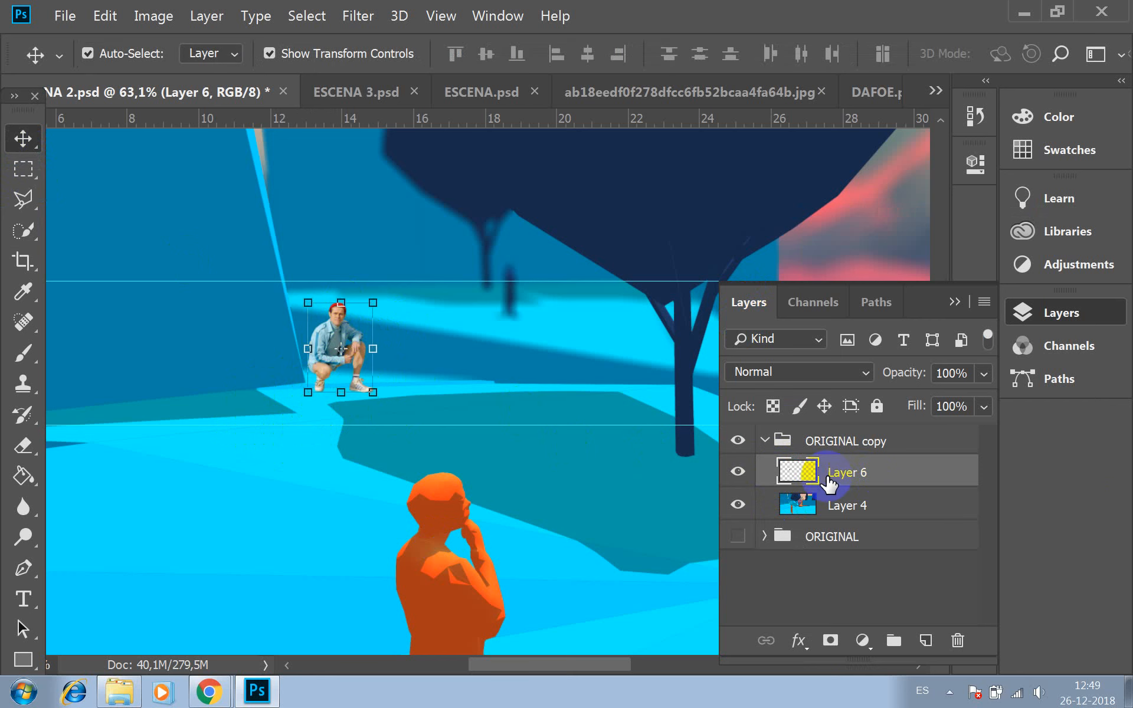
{"action": "left_click", "coordinate": [737, 472]}
{"action": "left_click", "coordinate": [737, 472]}
{"action": "right_click", "coordinate": [832, 477]}
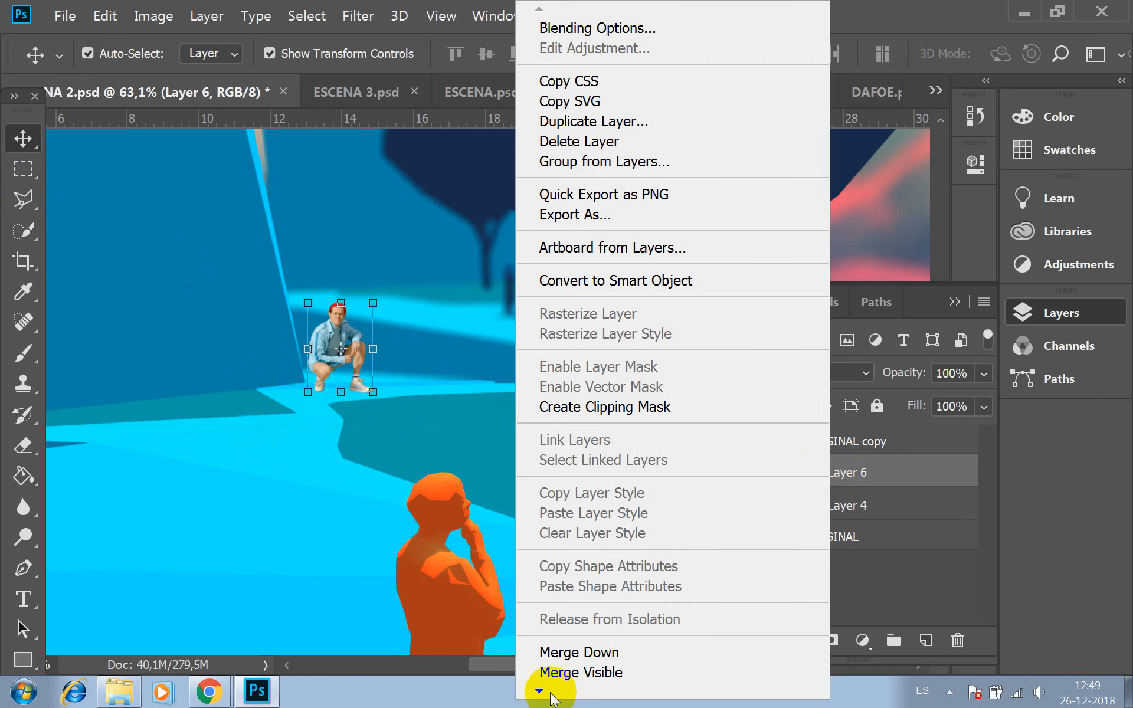
{"action": "left_click", "coordinate": [582, 122]}
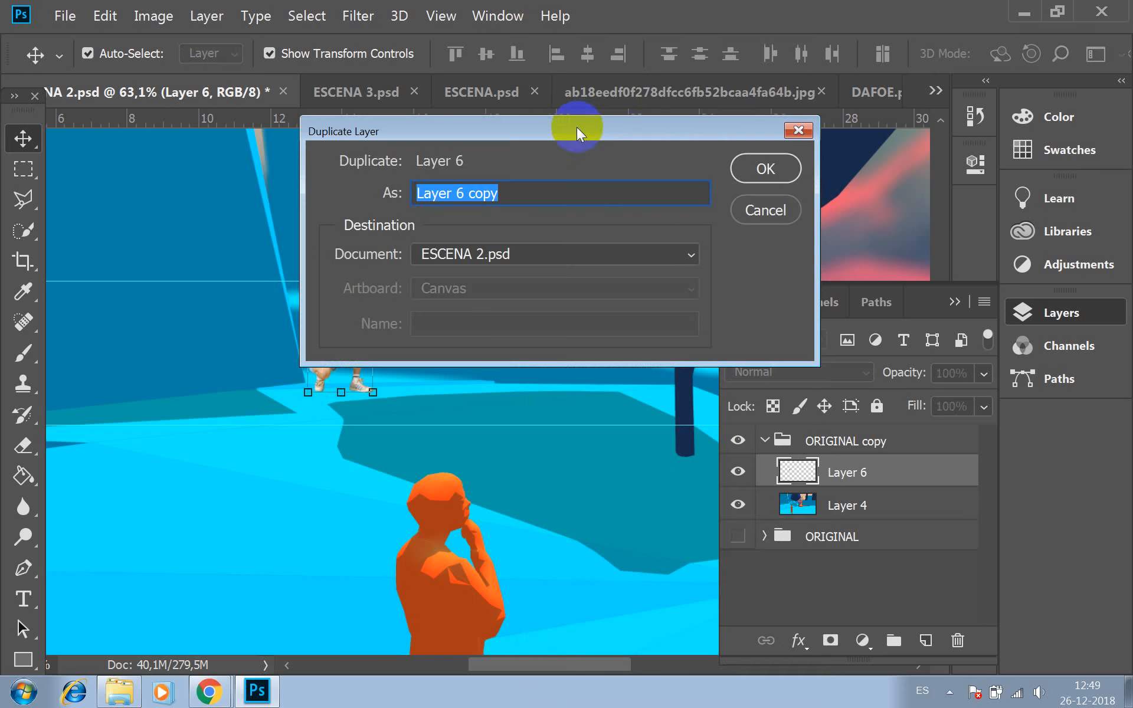
{"action": "left_click", "coordinate": [766, 169]}
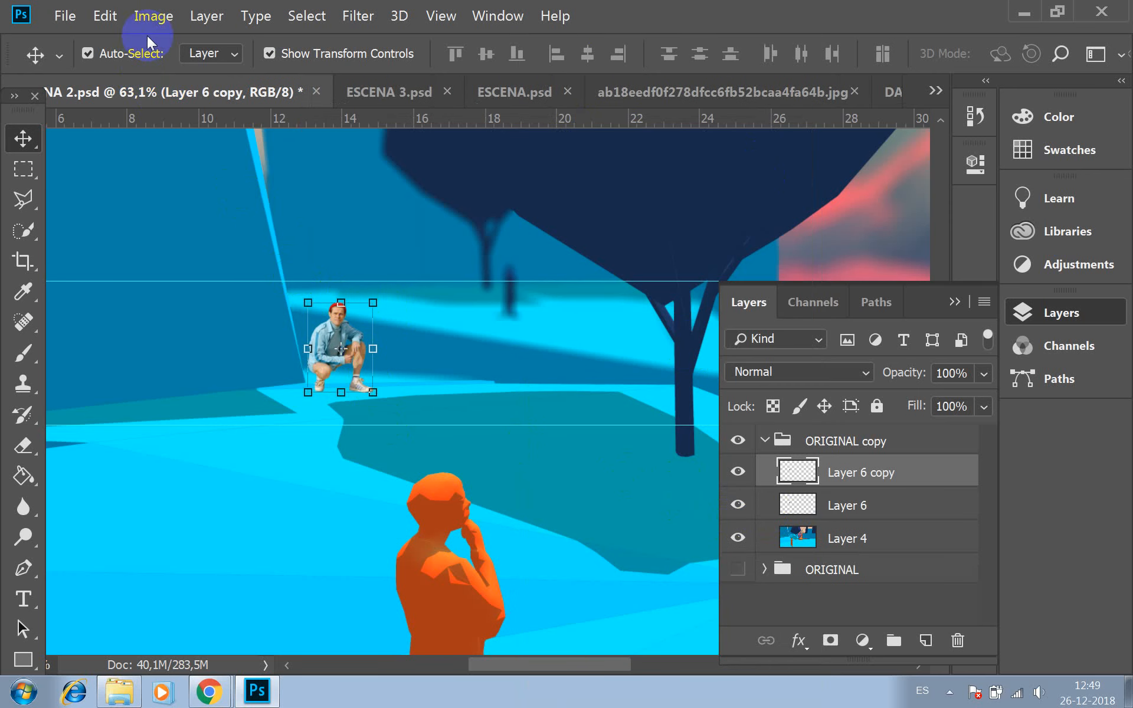
Distort the duplicated man into a flattened, slanted shape on the ground below his feet, at about -24% height and -68.5° horizontal skew
{"action": "left_click", "coordinate": [157, 17]}
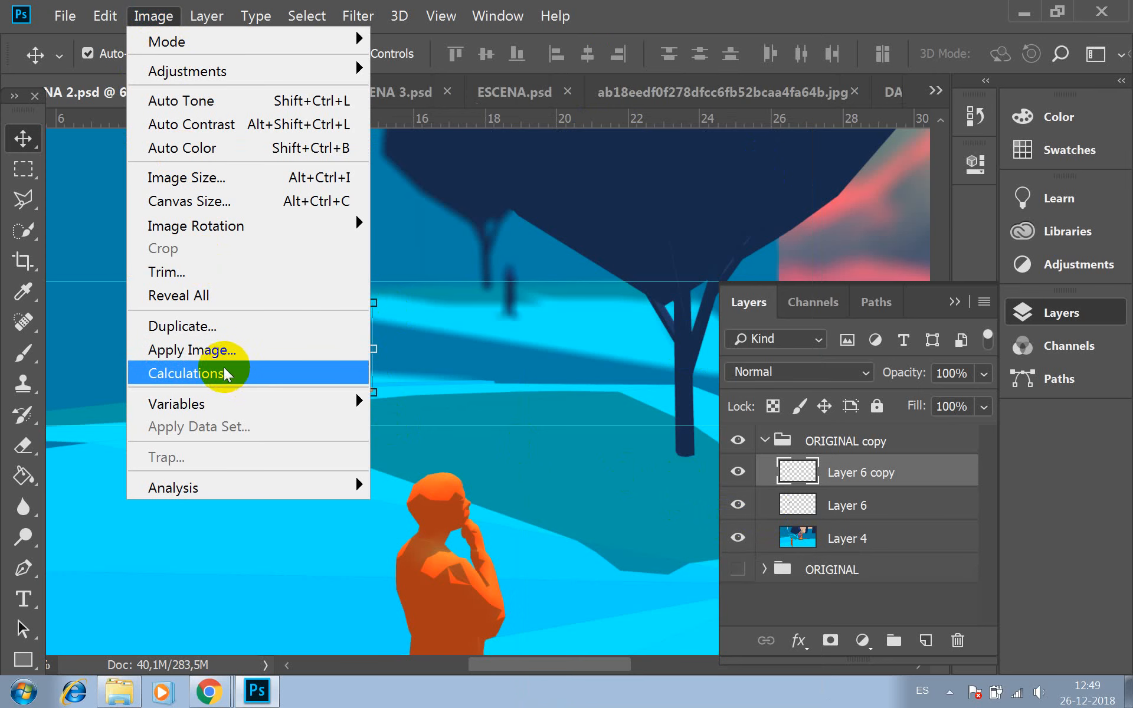
{"action": "mouse_move", "coordinate": [103, 16]}
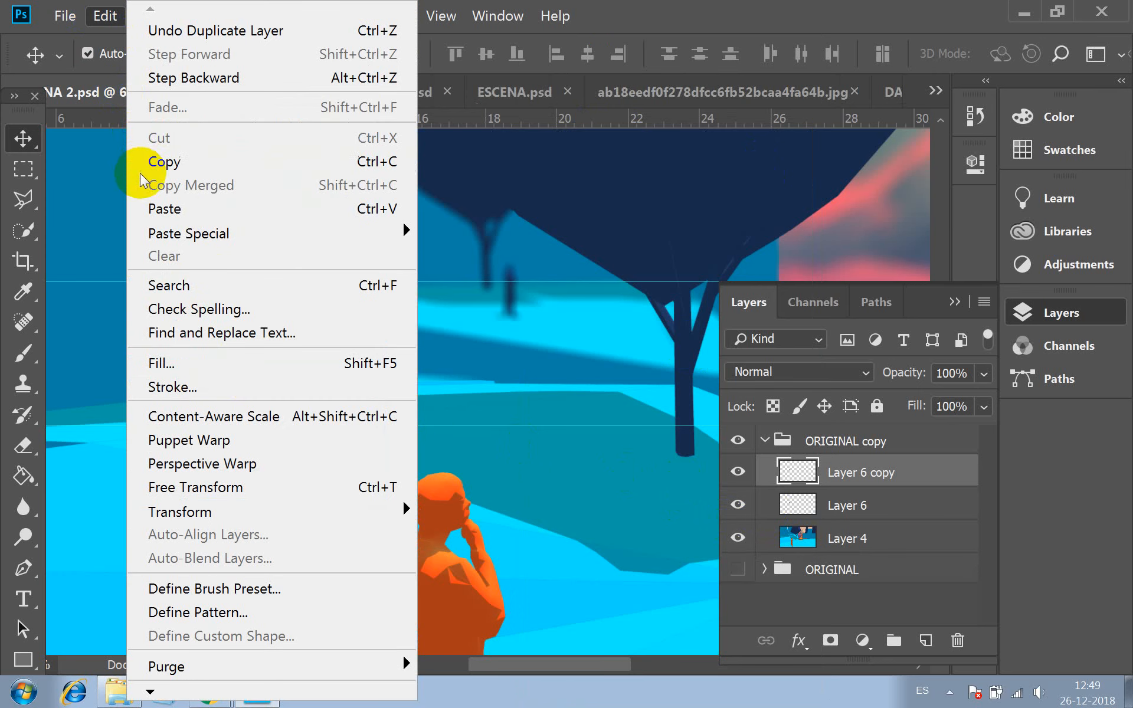
{"action": "mouse_move", "coordinate": [228, 513]}
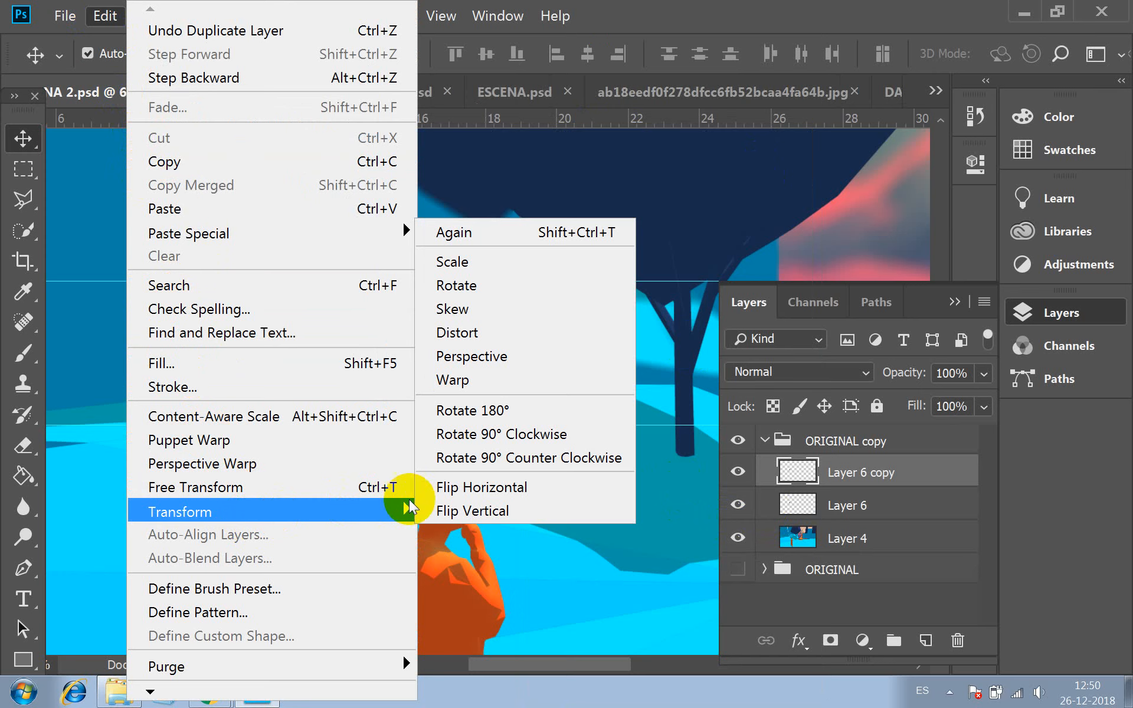
{"action": "left_click", "coordinate": [460, 333]}
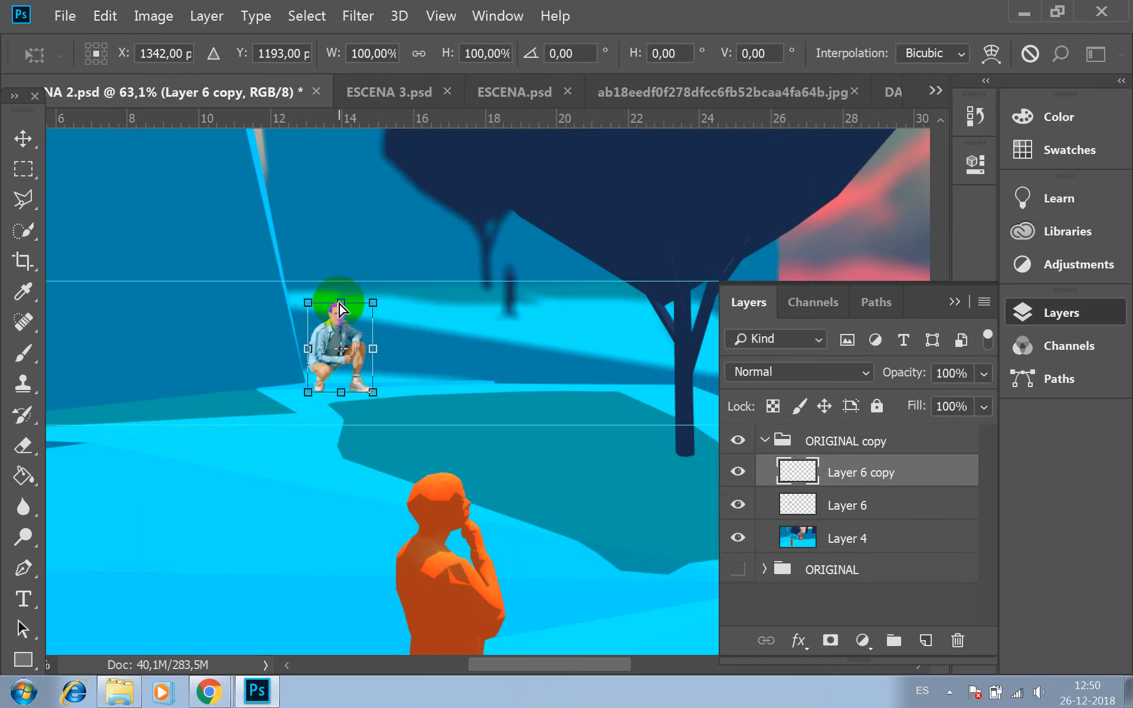
{"action": "left_click_drag", "start_coordinate": [337, 298], "coordinate": [289, 415]}
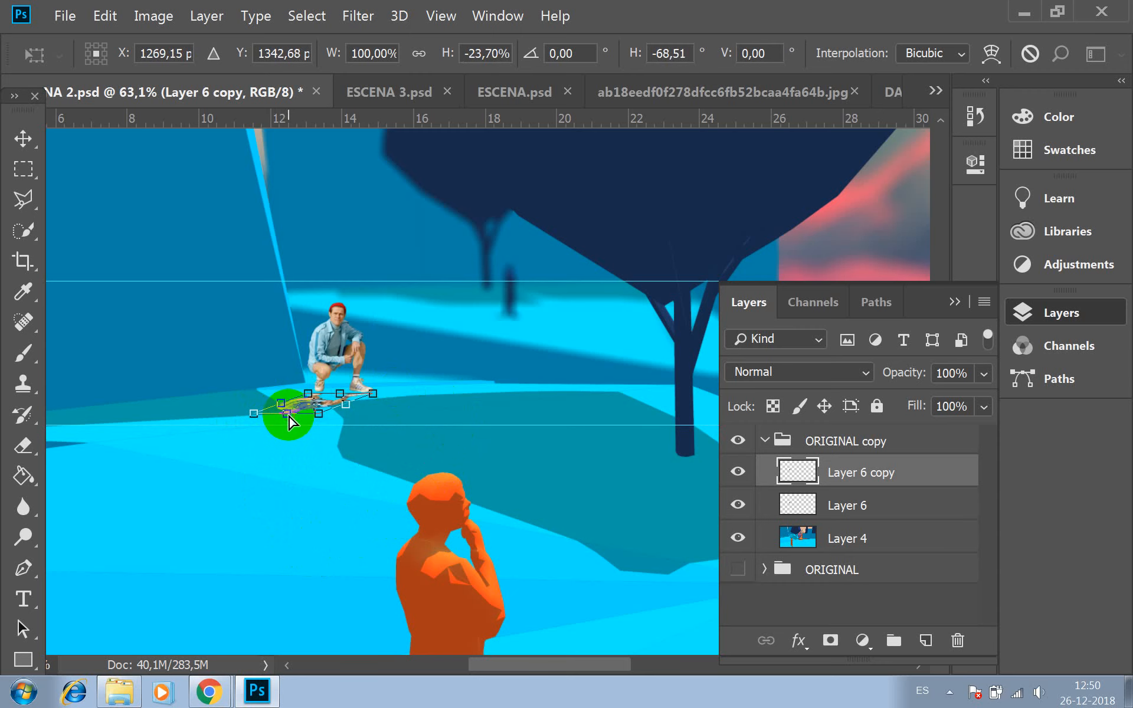
Adjust the distorted copy's corners so its feet meet the man's shoes and its head tilts slightly upward, then apply the transformation
{"action": "scroll", "coordinate": [316, 408], "scroll_direction": "down", "scroll_amount": 1}
{"action": "scroll", "coordinate": [316, 408], "scroll_direction": "up", "scroll_amount": 6}
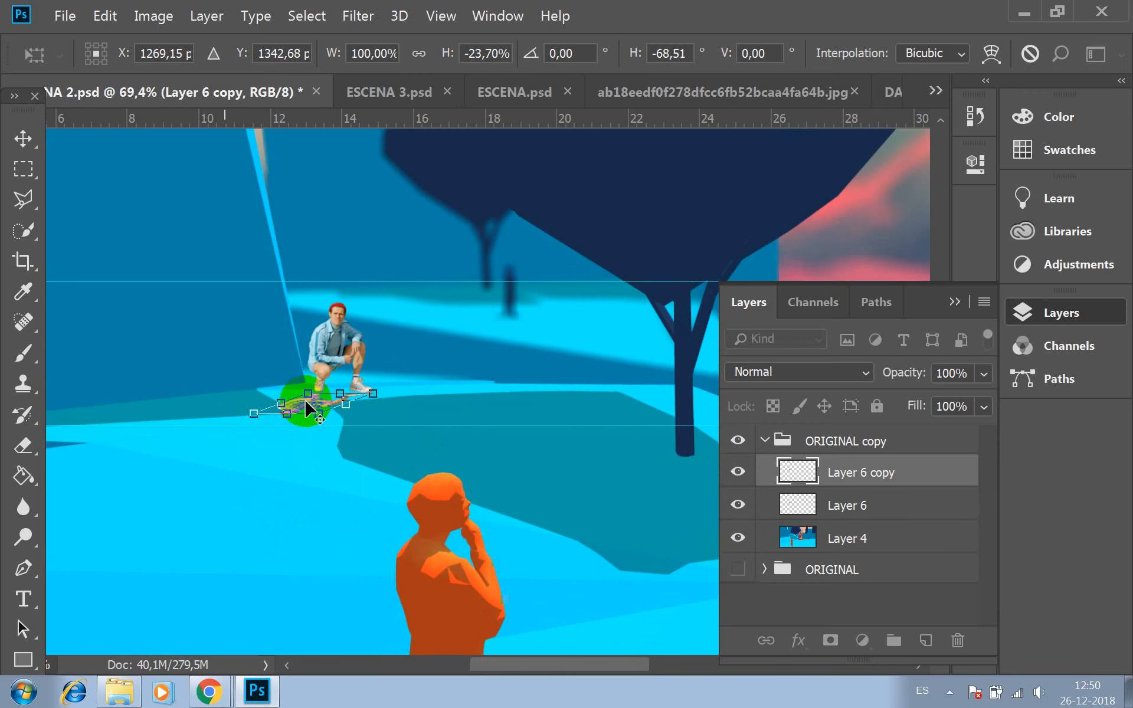
{"action": "scroll", "coordinate": [307, 420], "scroll_direction": "up", "scroll_amount": 2}
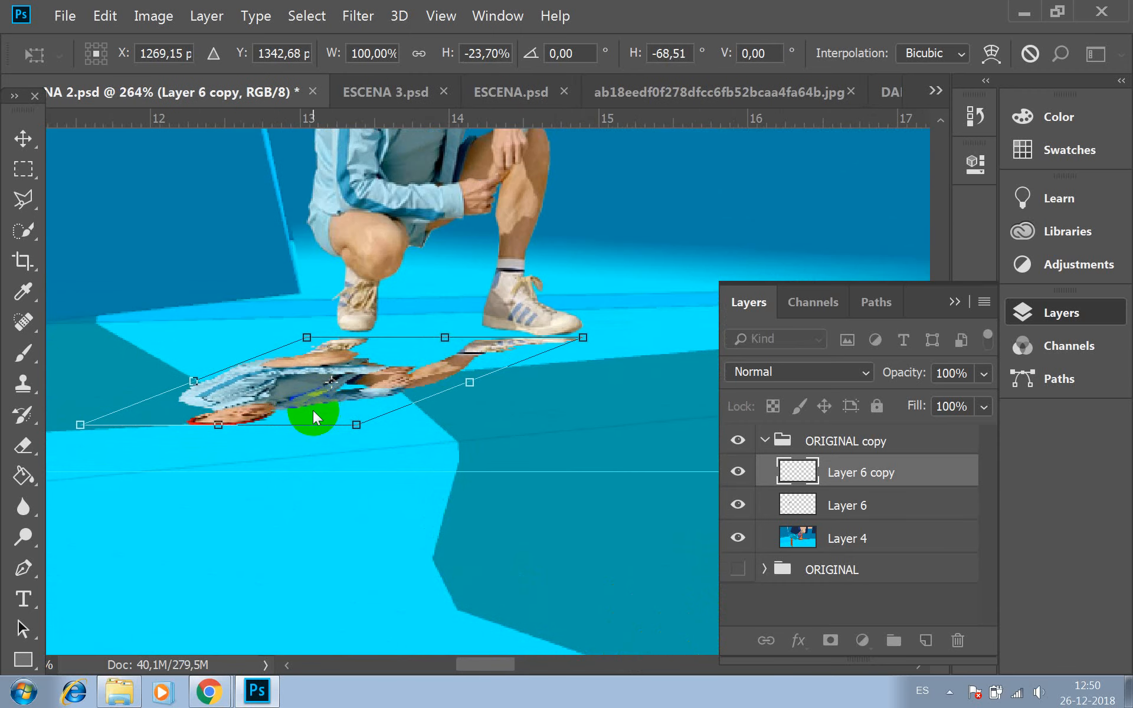
{"action": "mouse_move", "coordinate": [309, 341]}
{"action": "left_mouse_down"}
{"action": "mouse_move", "coordinate": [318, 323]}
{"action": "mouse_move", "coordinate": [307, 320]}
{"action": "left_mouse_up"}
{"action": "left_click_drag", "start_coordinate": [585, 332], "coordinate": [593, 326]}
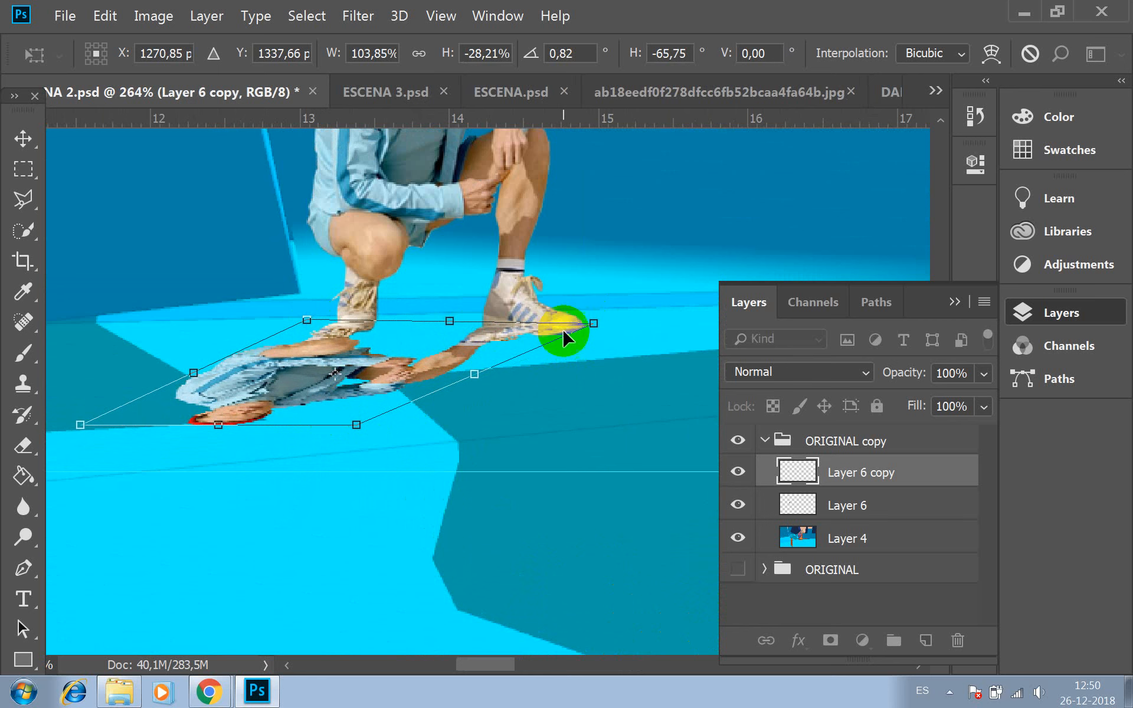
{"action": "left_click_drag", "start_coordinate": [81, 426], "coordinate": [93, 406]}
{"action": "left_click_drag", "start_coordinate": [312, 325], "coordinate": [334, 330]}
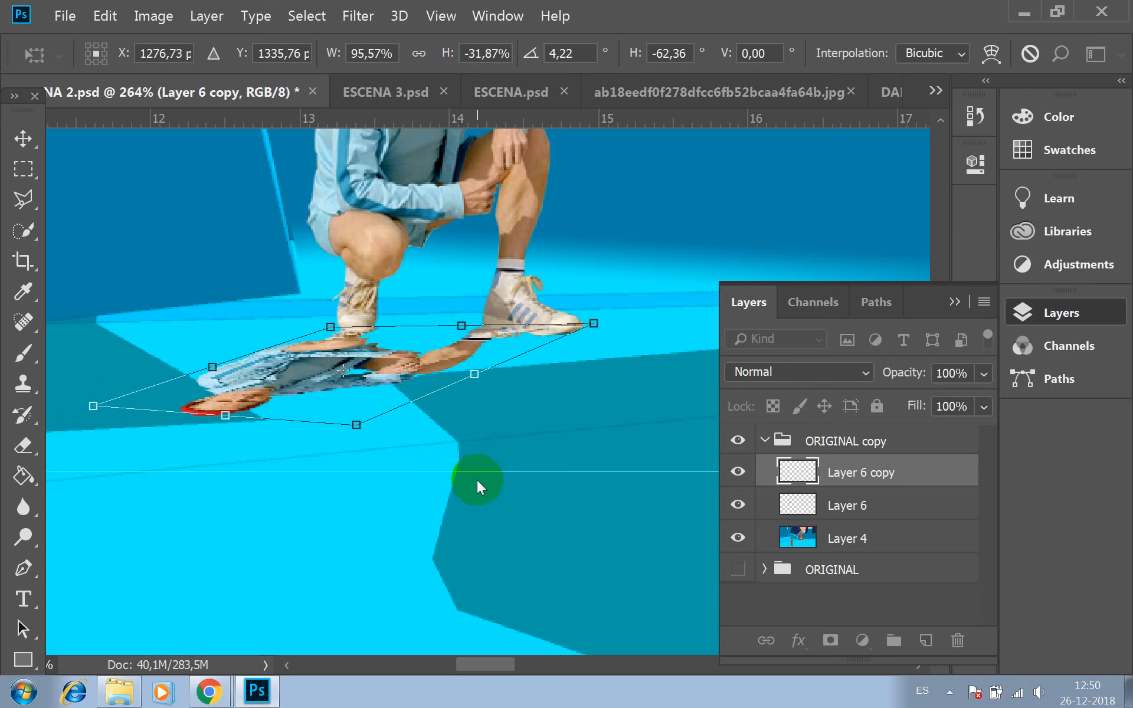
{"action": "left_click", "coordinate": [23, 169]}
{"action": "left_click", "coordinate": [636, 300]}
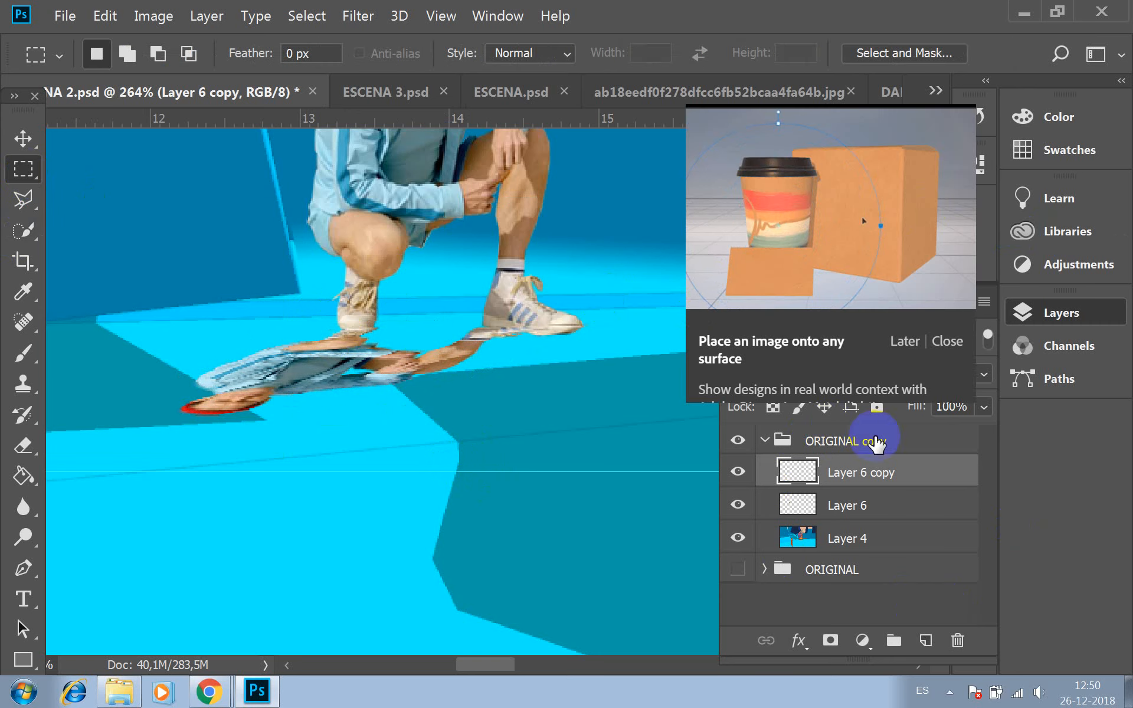
{"action": "left_click", "coordinate": [957, 324]}
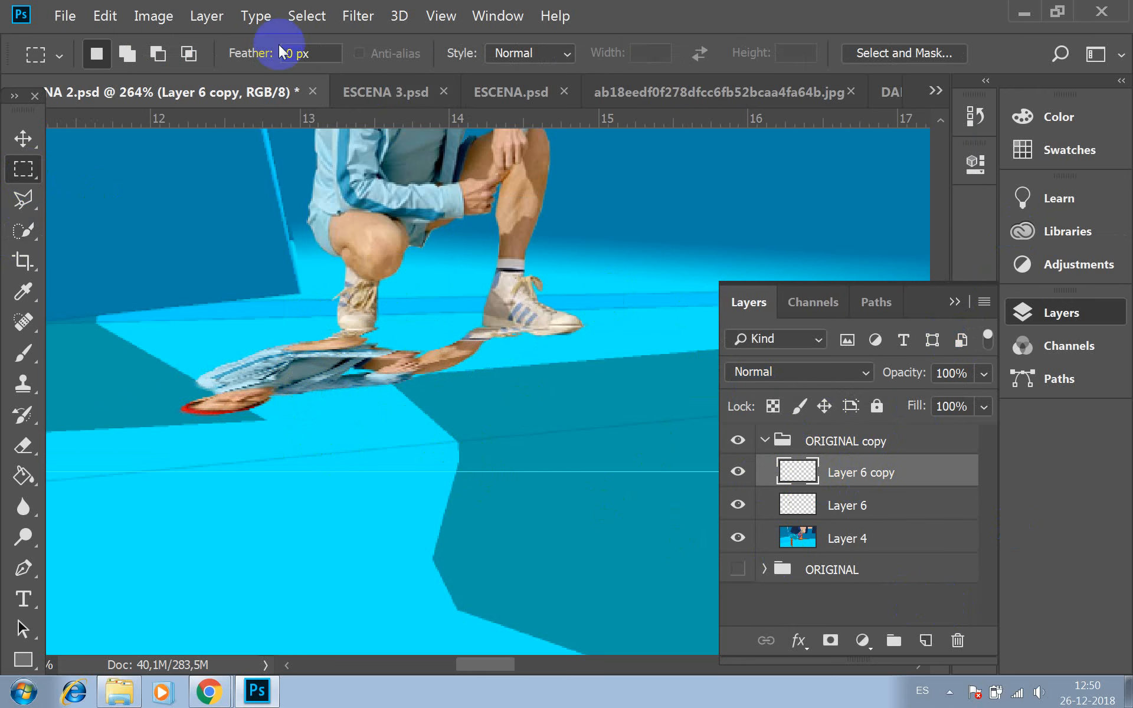
Desaturate the distorted copy of the man
{"action": "left_click", "coordinate": [153, 16]}
{"action": "mouse_move", "coordinate": [286, 81]}
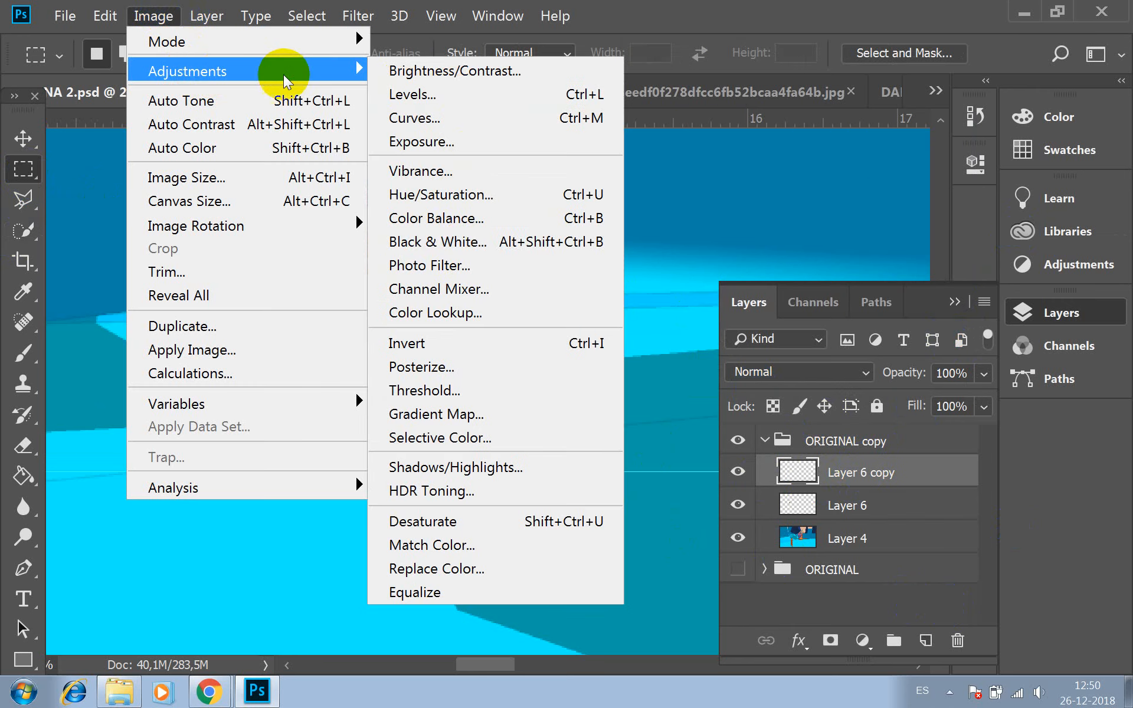
{"action": "left_click", "coordinate": [473, 519]}
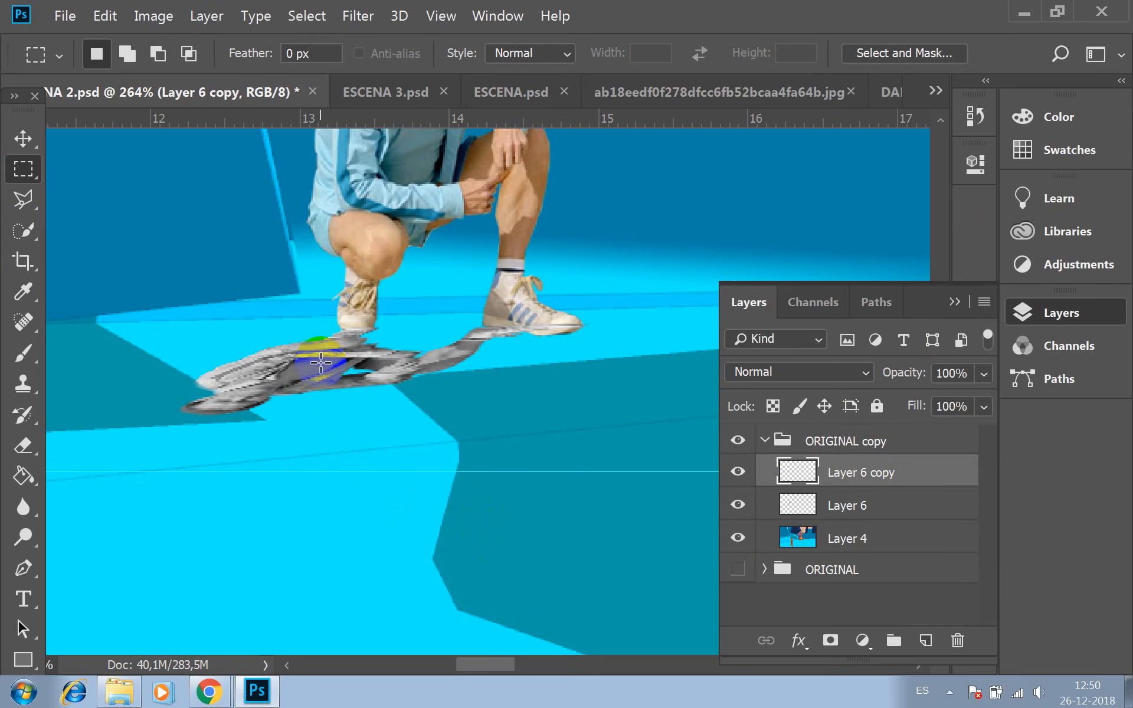
Load the Layer 6 copy Transparency channel of ESCENA 2.psd as a new selection
{"action": "left_click", "coordinate": [313, 17]}
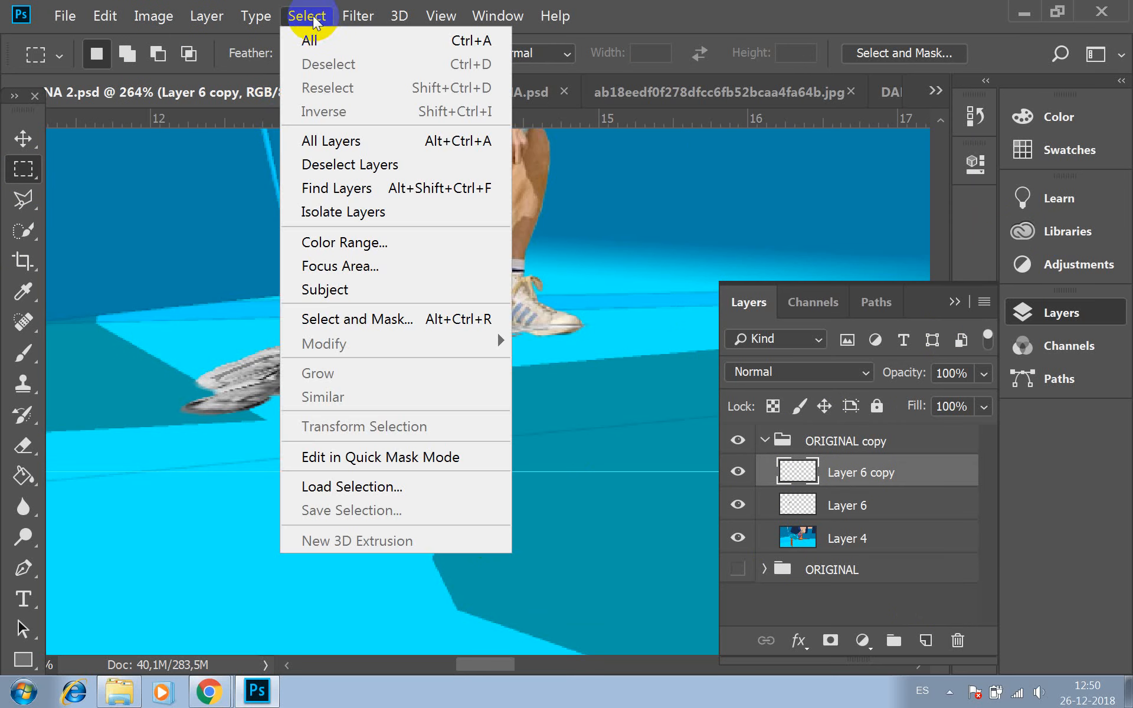
{"action": "left_click", "coordinate": [380, 481]}
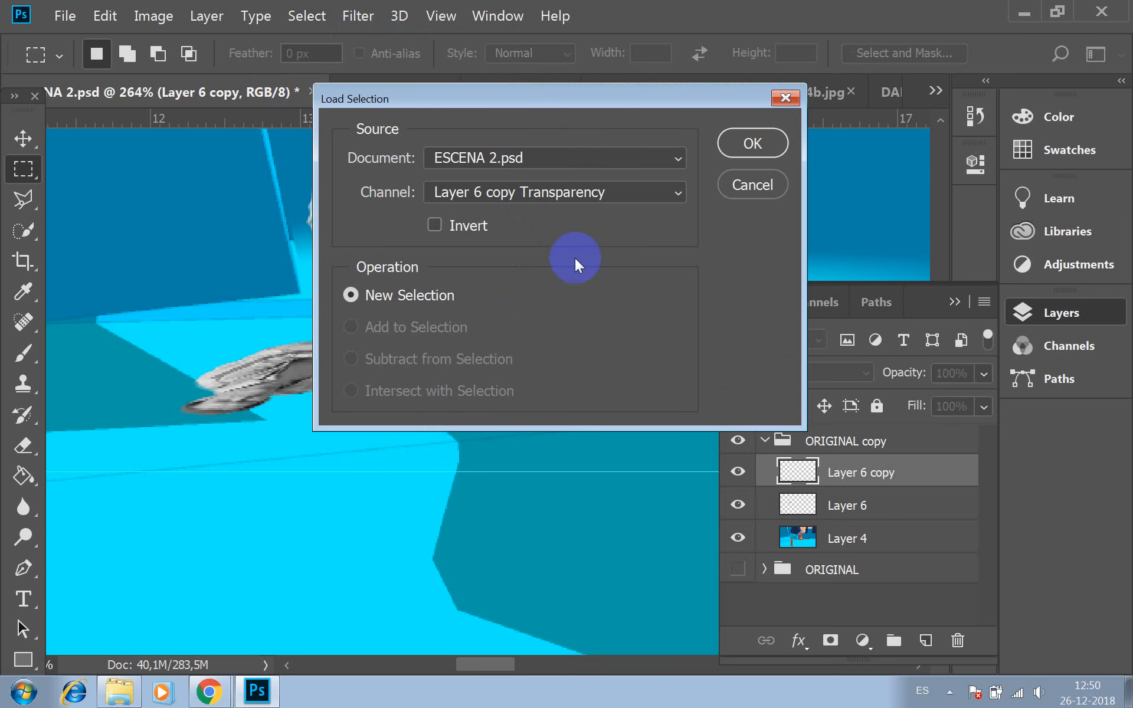
{"action": "left_click", "coordinate": [753, 144]}
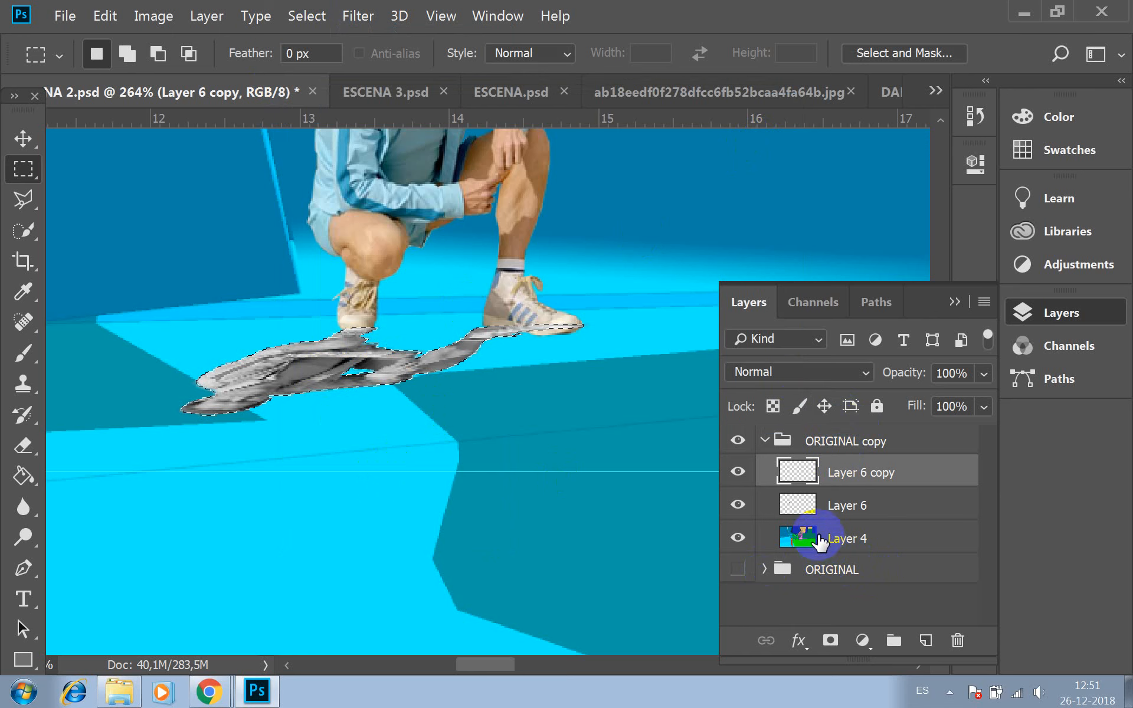
{"action": "left_click_drag", "start_coordinate": [906, 637], "coordinate": [817, 479]}
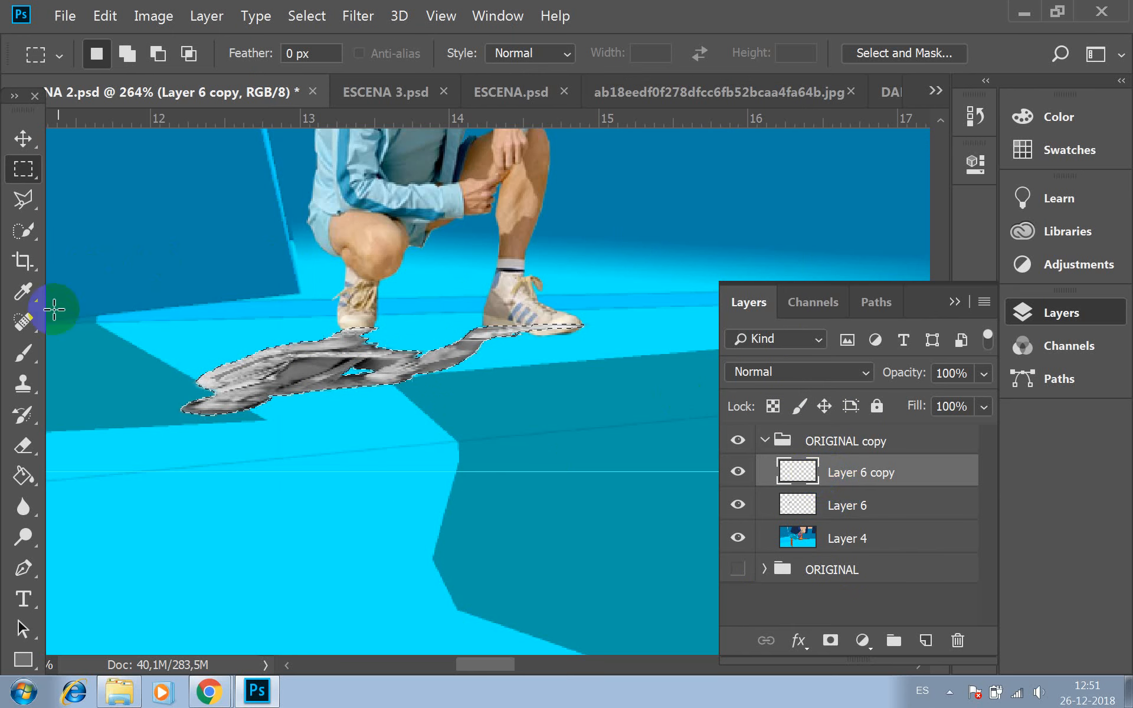
Set the shape fill to black and try to fill the selected greyscale shadow copy with the Paint Bucket
{"action": "left_click", "coordinate": [18, 505]}
{"action": "left_click", "coordinate": [22, 475]}
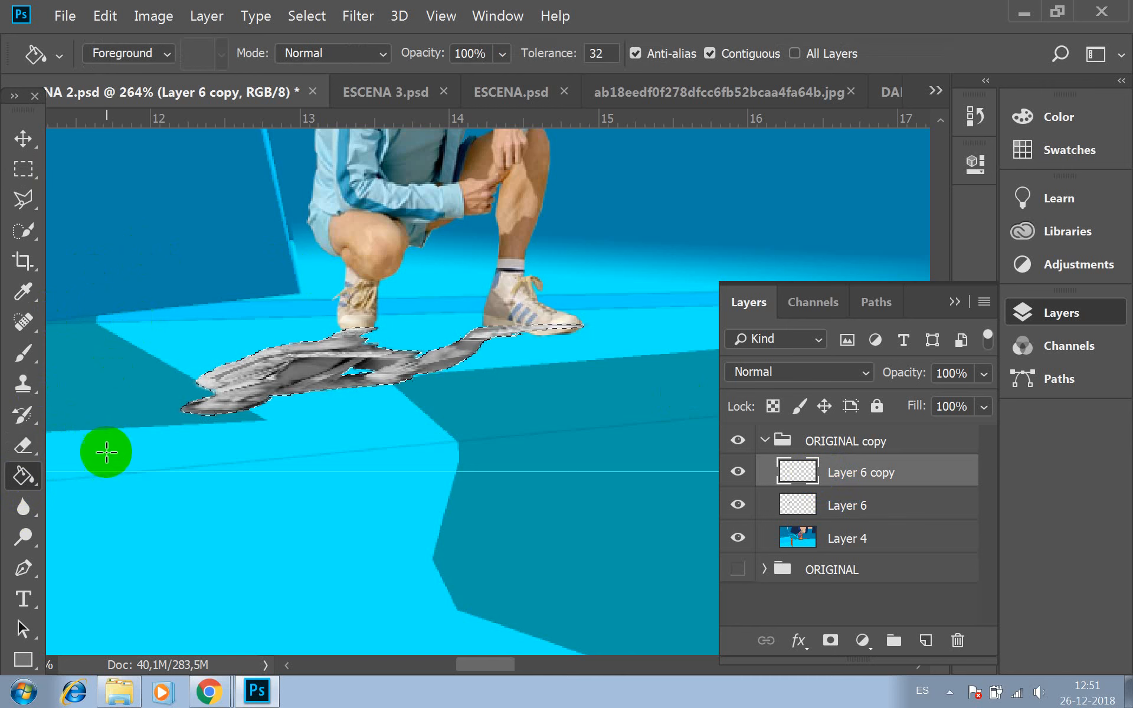
{"action": "left_click", "coordinate": [24, 659]}
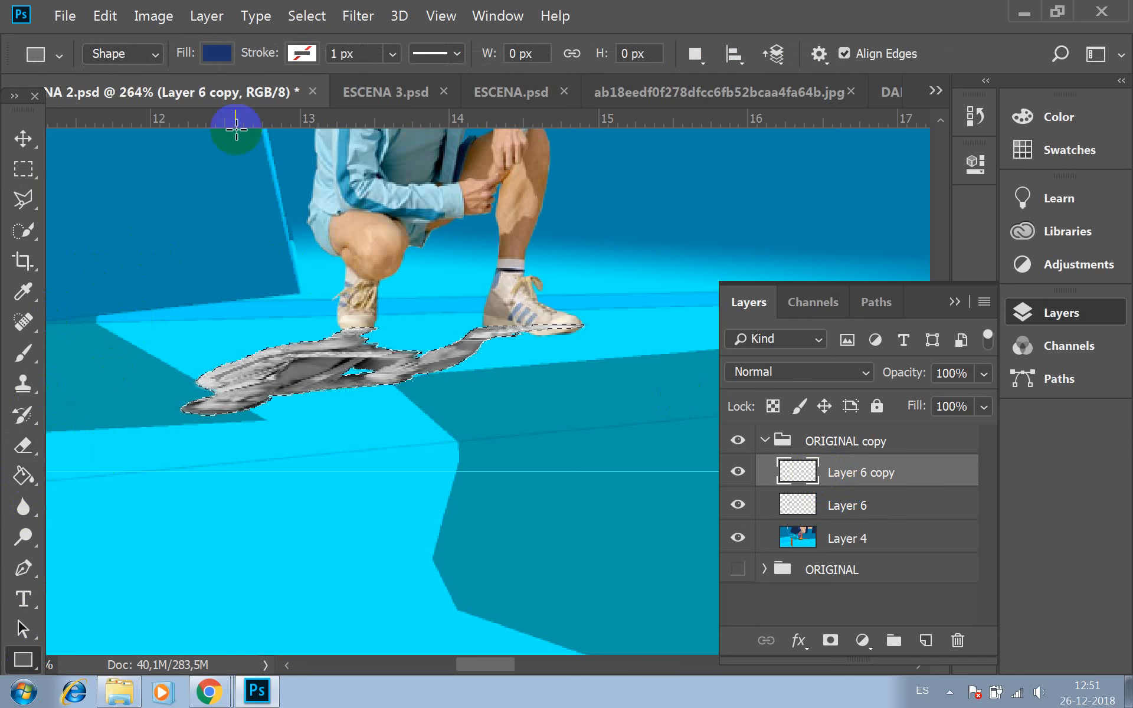
{"action": "left_click", "coordinate": [218, 53]}
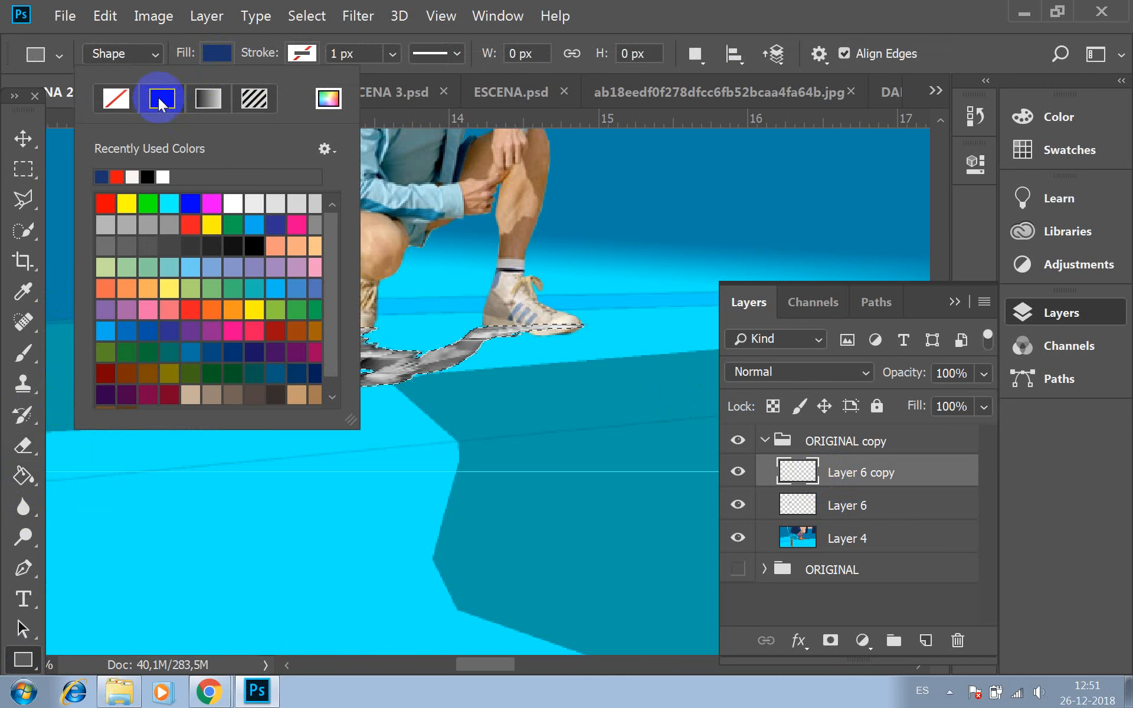
{"action": "left_click", "coordinate": [148, 176]}
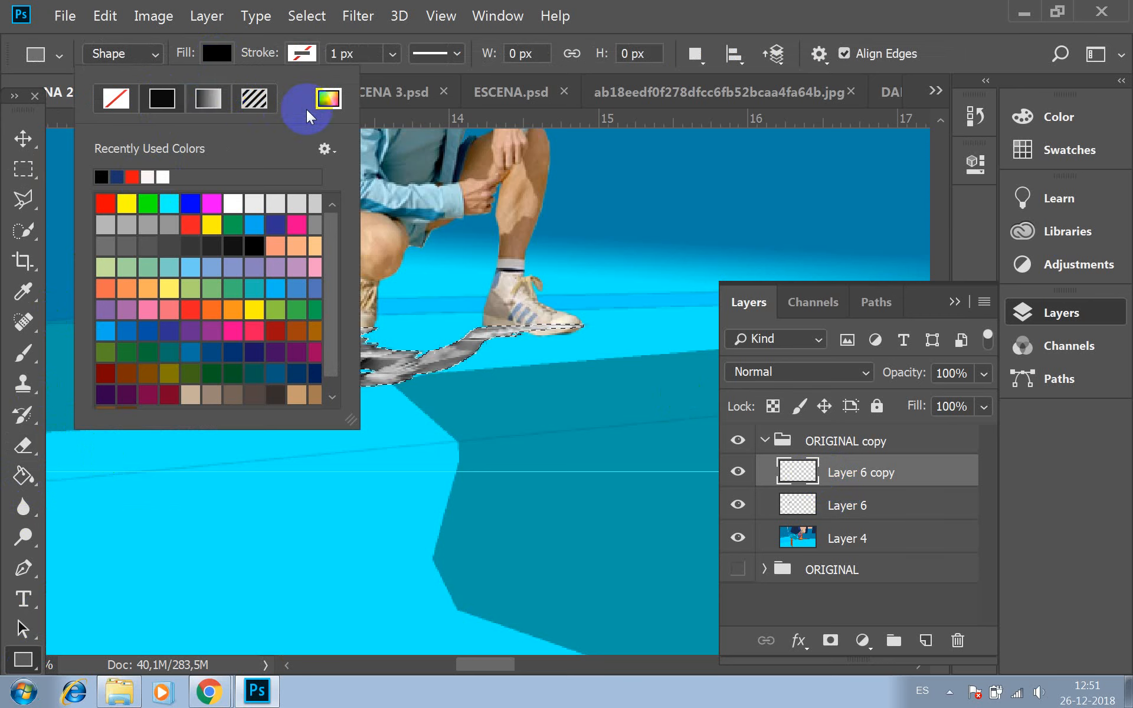
{"action": "left_click", "coordinate": [657, 44]}
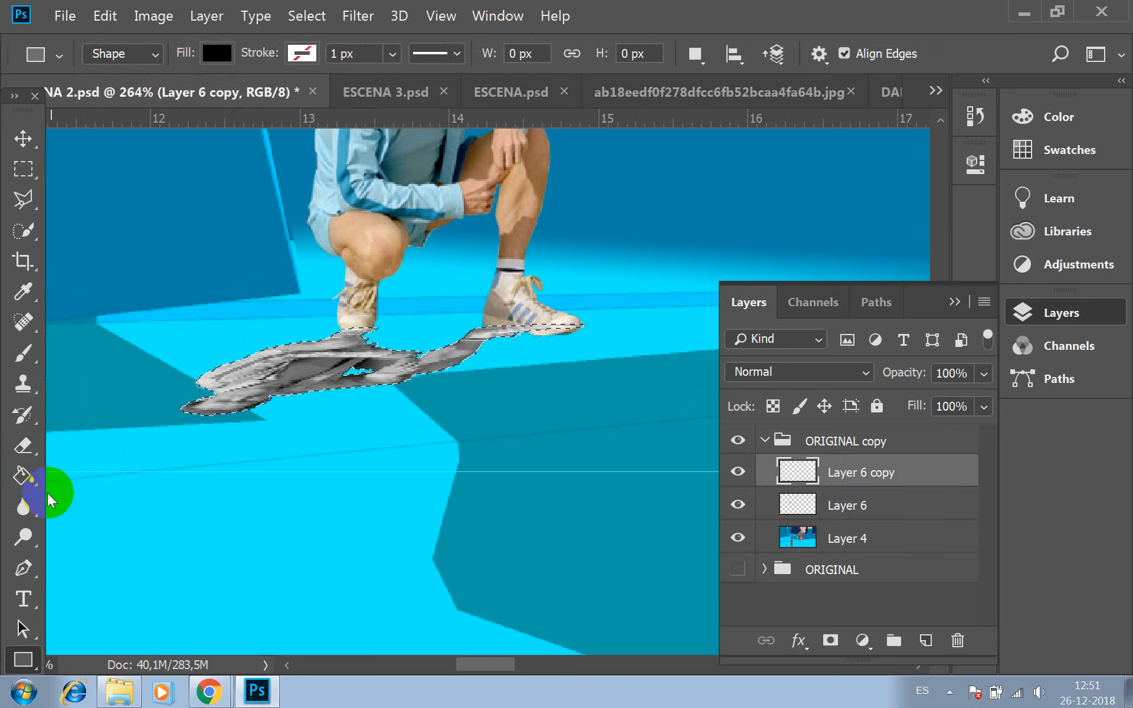
{"action": "left_click", "coordinate": [23, 477]}
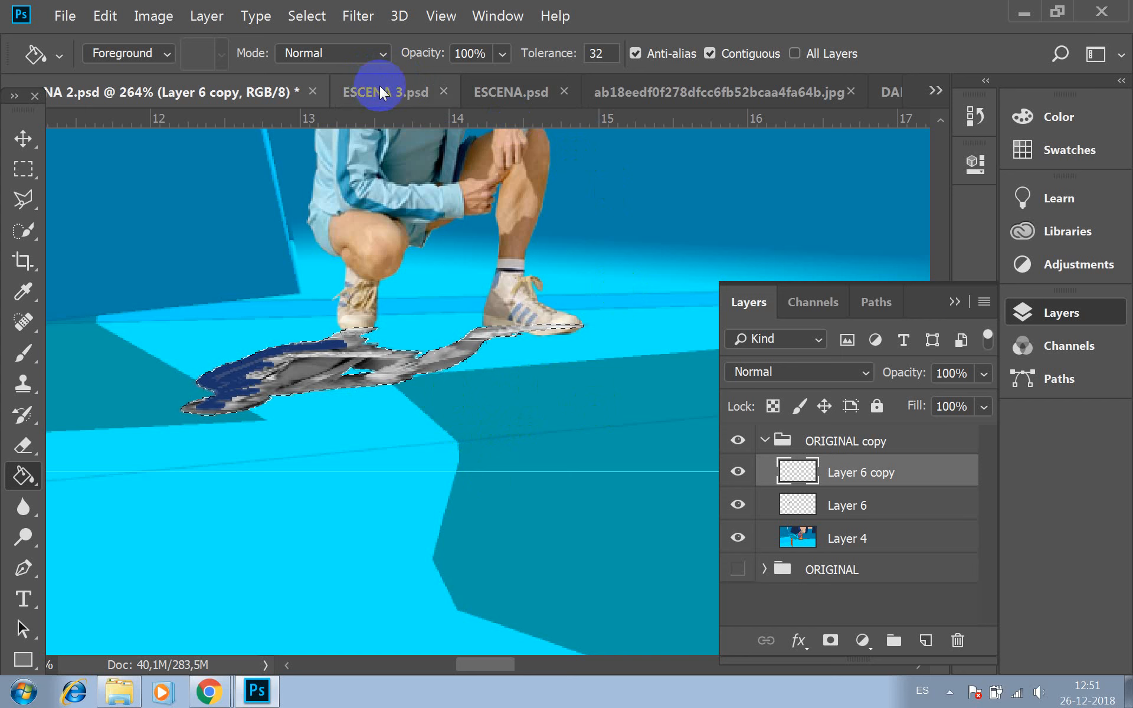
Check the blend mode and opacity of Layer 4 in the ORIGINAL group, and return to Layer 6 copy
{"action": "left_click", "coordinate": [764, 441]}
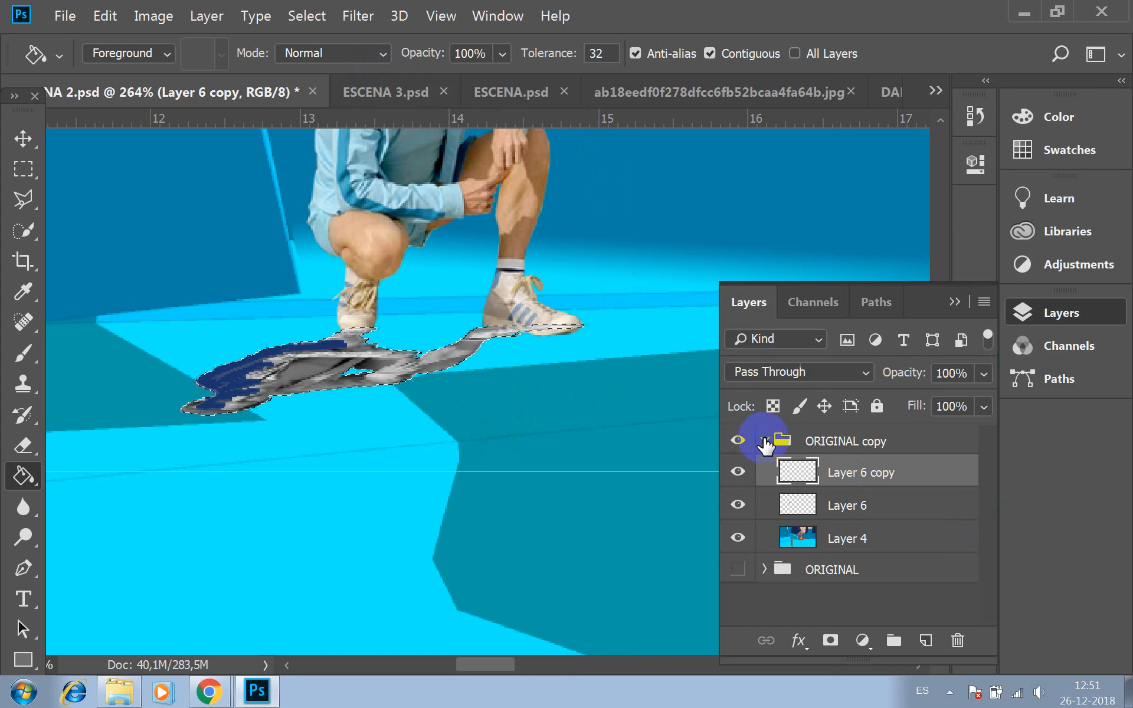
{"action": "left_click", "coordinate": [767, 474]}
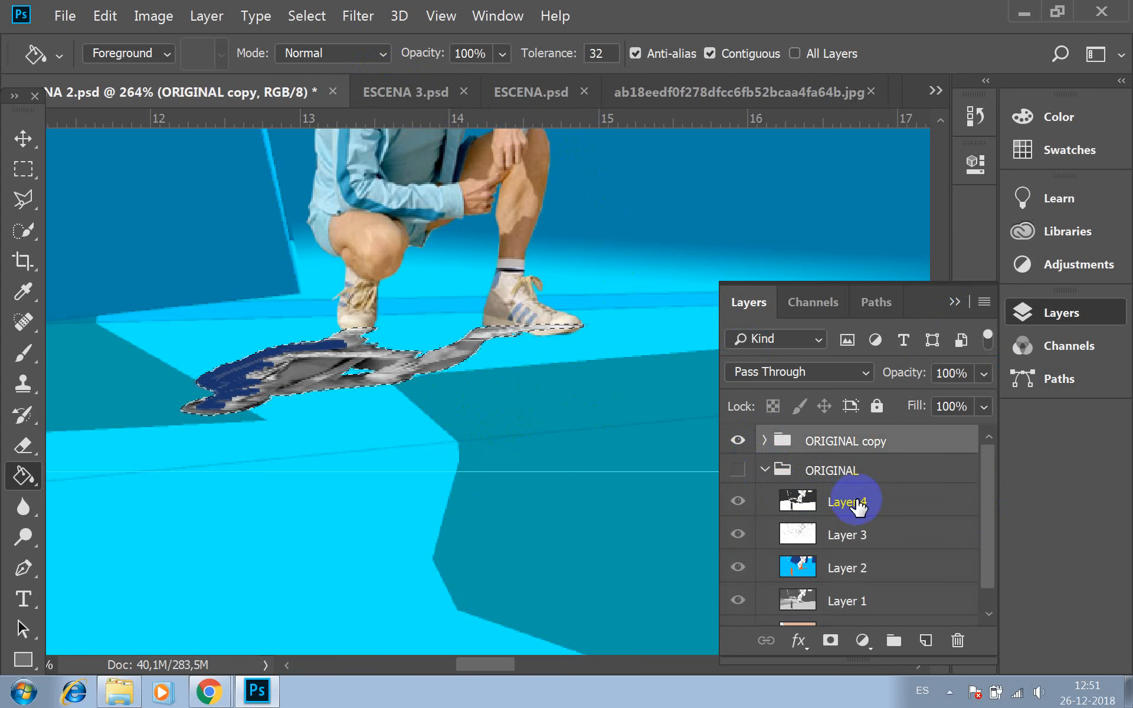
{"action": "left_click", "coordinate": [855, 502]}
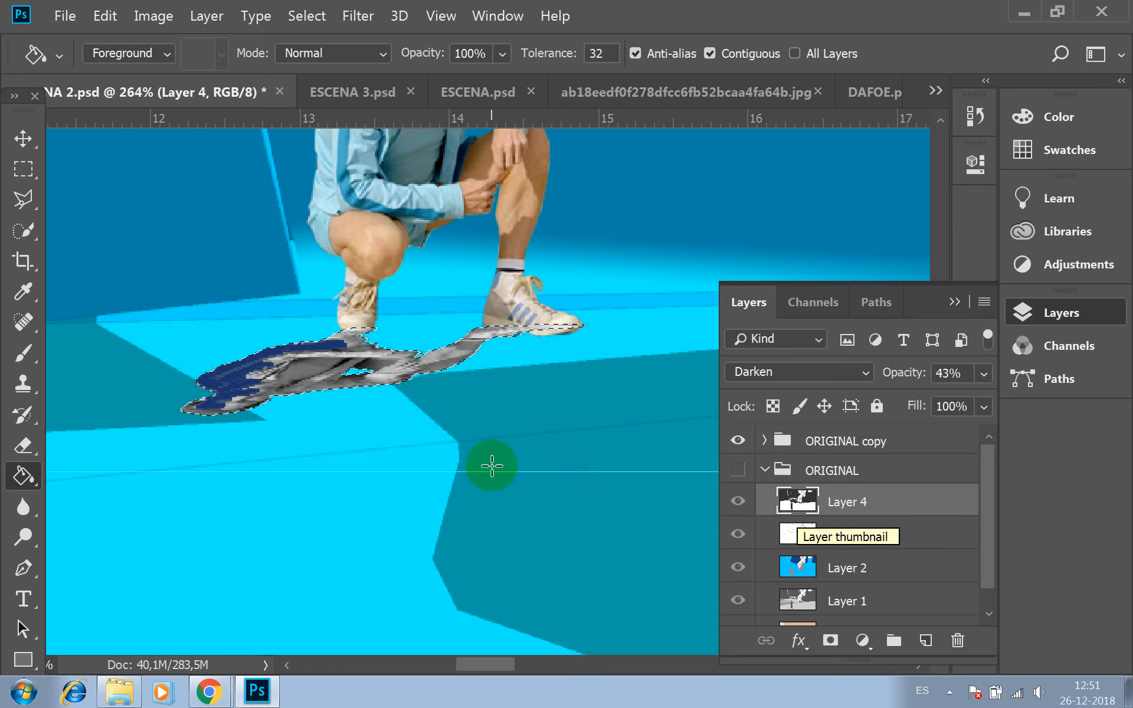
{"action": "left_click", "coordinate": [765, 470]}
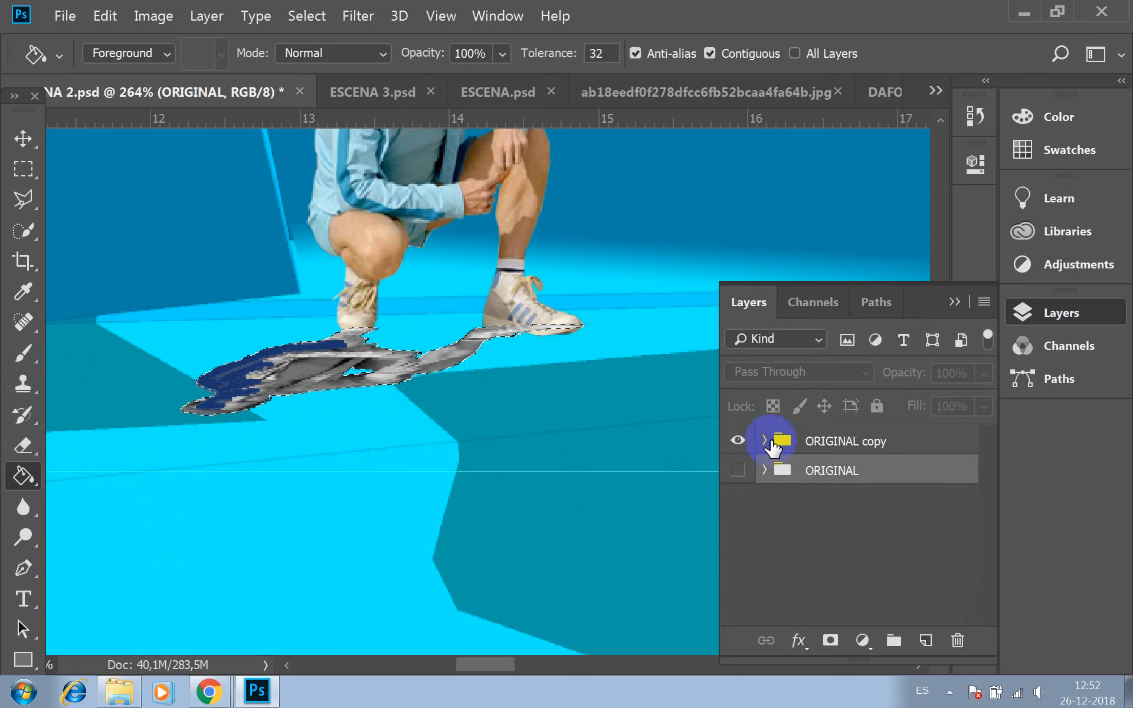
{"action": "left_click", "coordinate": [765, 440]}
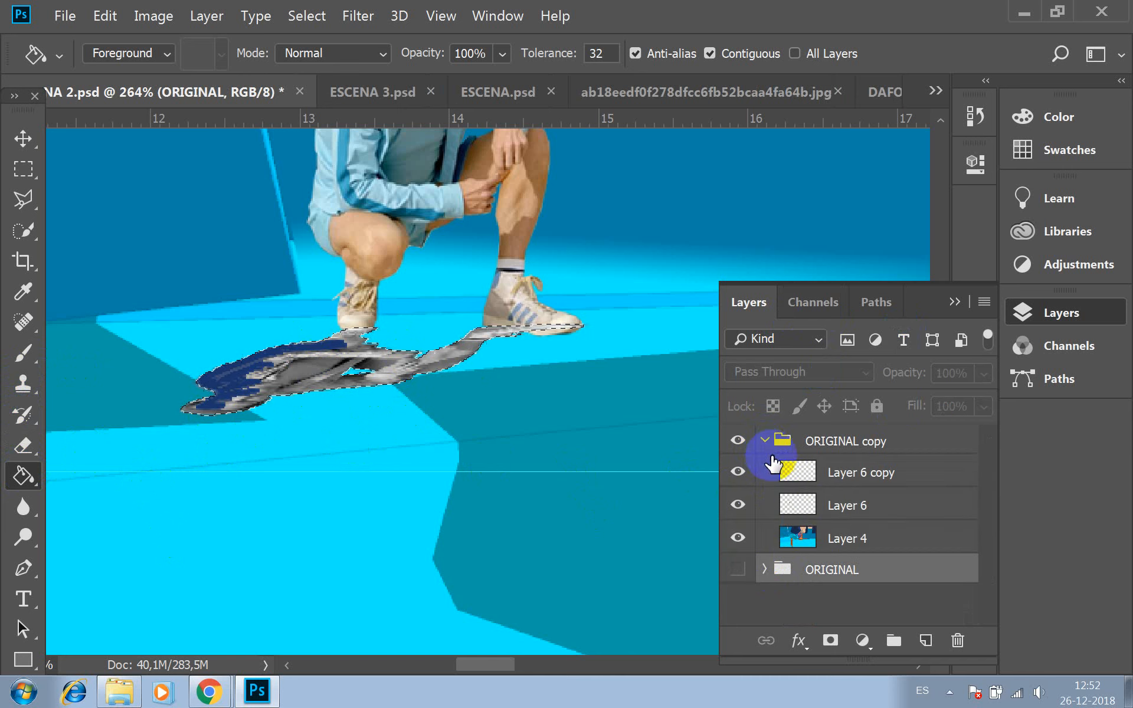
{"action": "left_click", "coordinate": [865, 472]}
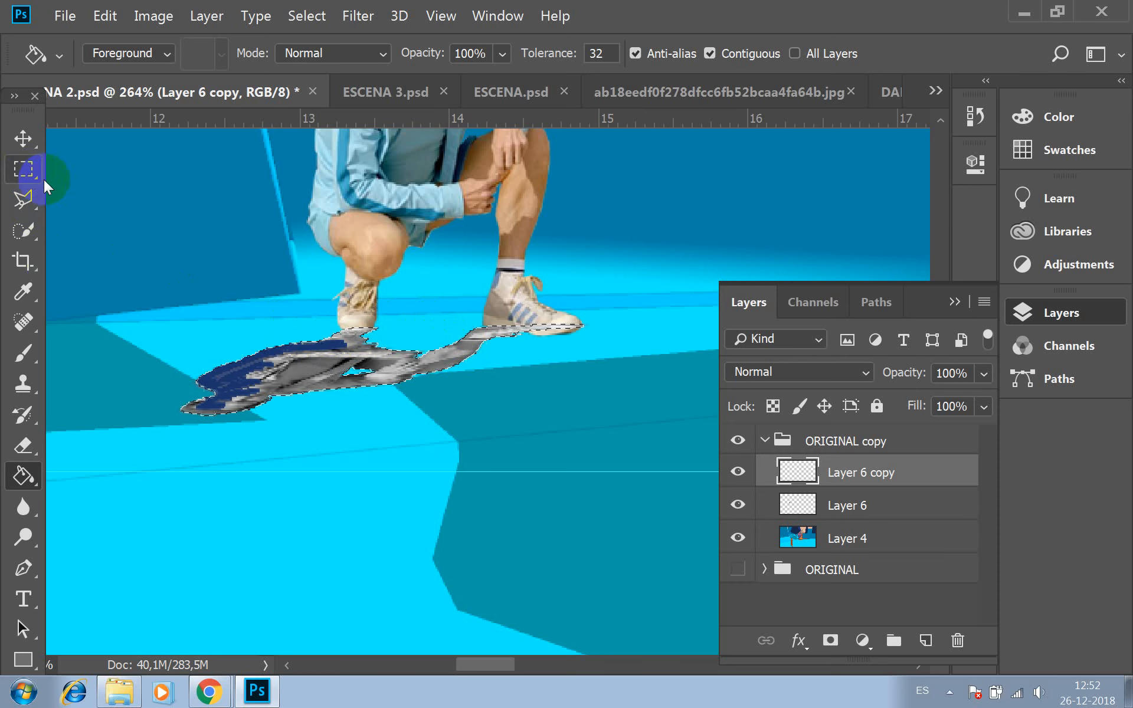
Save the current shadow selection in ESCENA 2.psd as a new channel named SOMBRA
{"action": "left_click", "coordinate": [306, 18]}
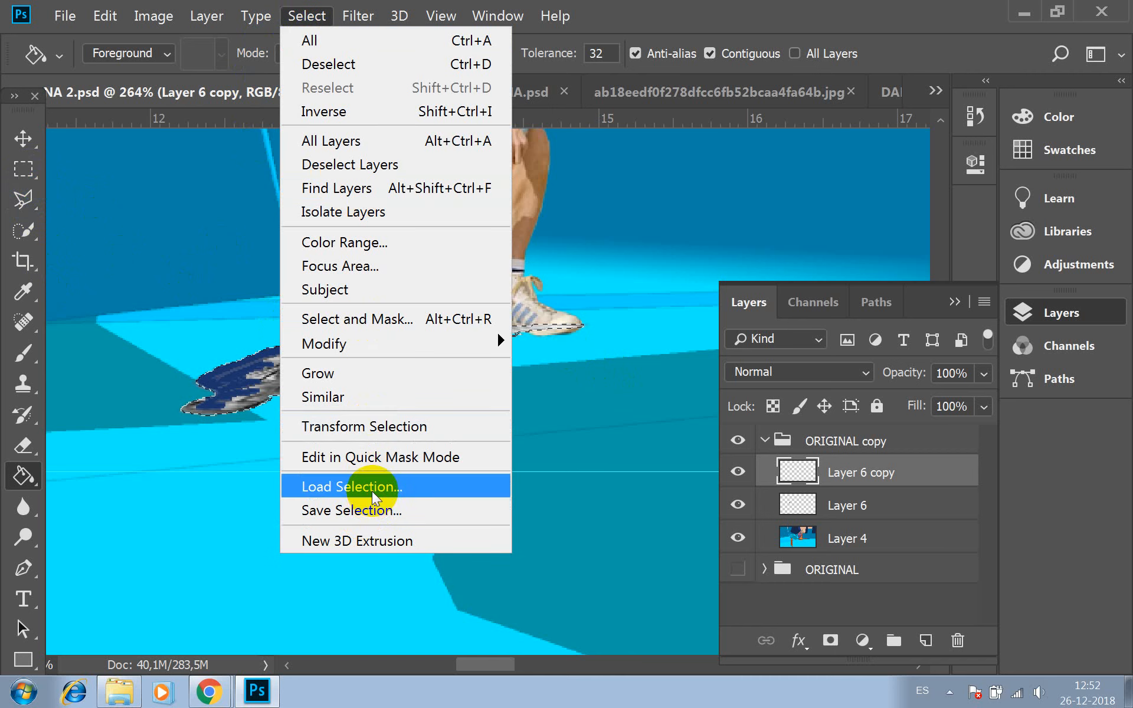
{"action": "left_click", "coordinate": [371, 511]}
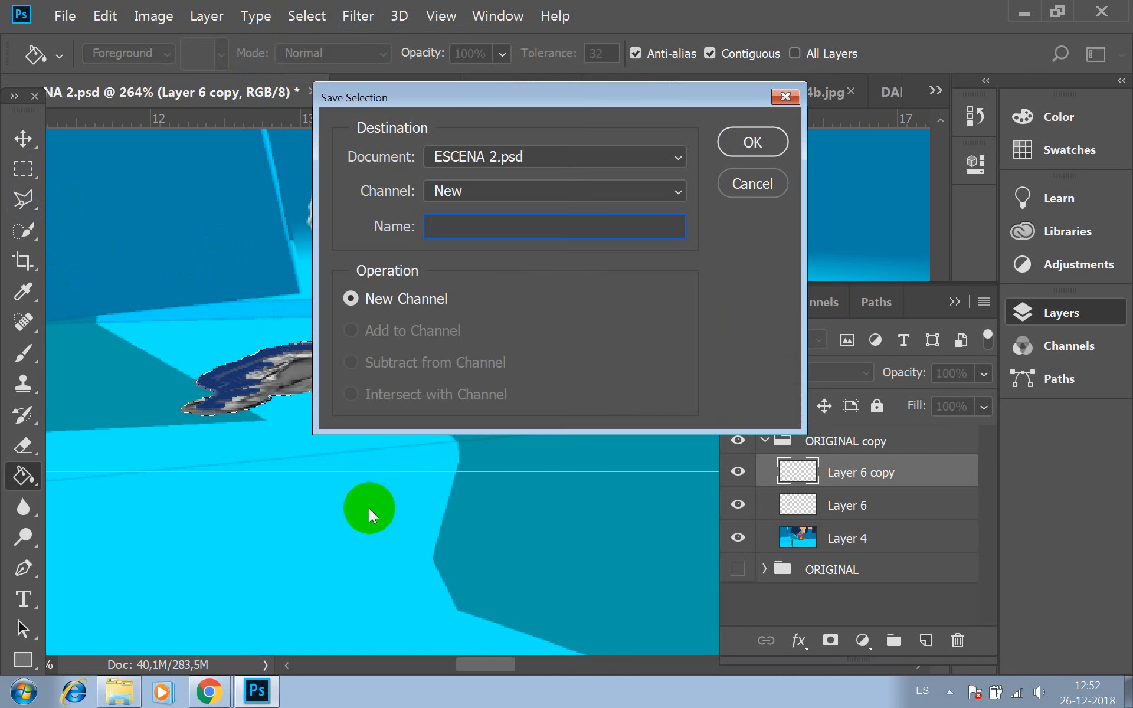
{"action": "type", "text": "SOMBRA"}
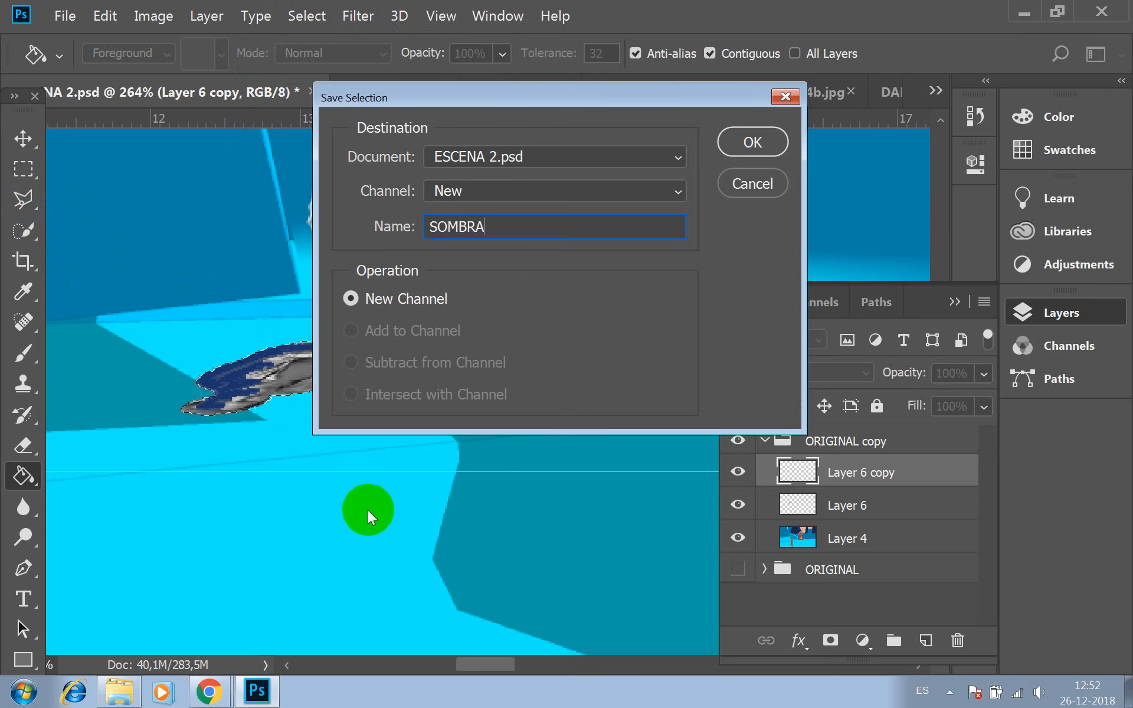
{"action": "left_click", "coordinate": [767, 145]}
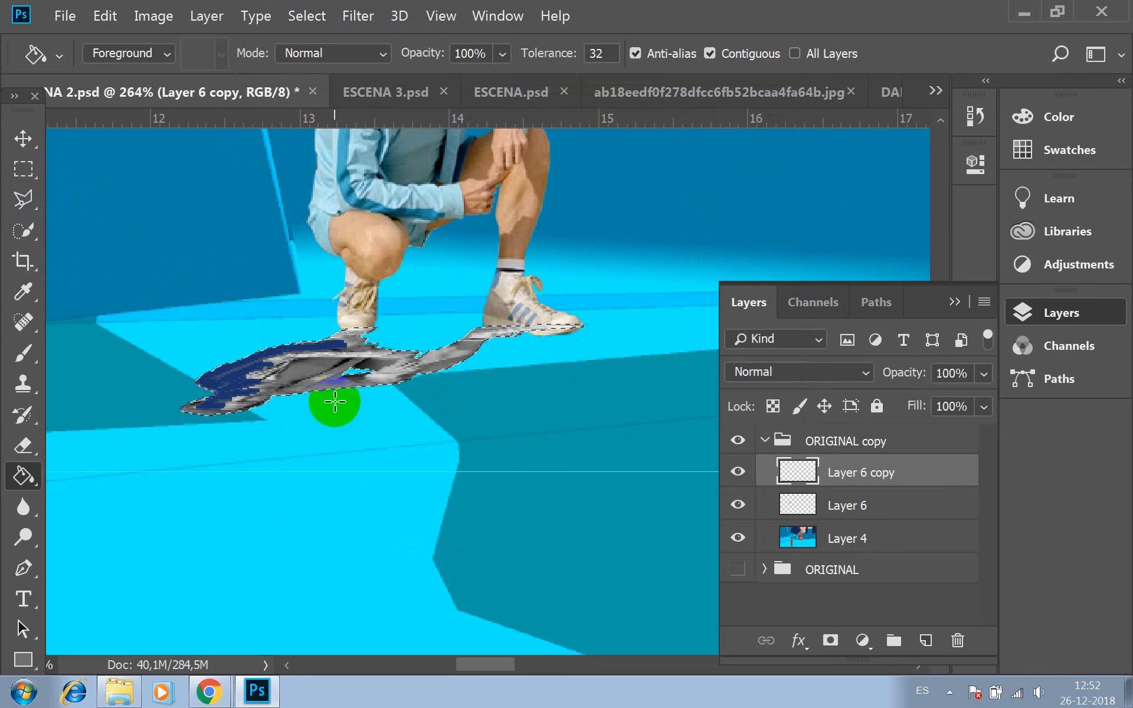
Clear the greyscale figure from Layer 6 copy, including its leftover edge pixels around the shoes, and deselect
{"action": "key", "text": "ctrl+d"}
{"action": "key", "text": "ctrl+x"}
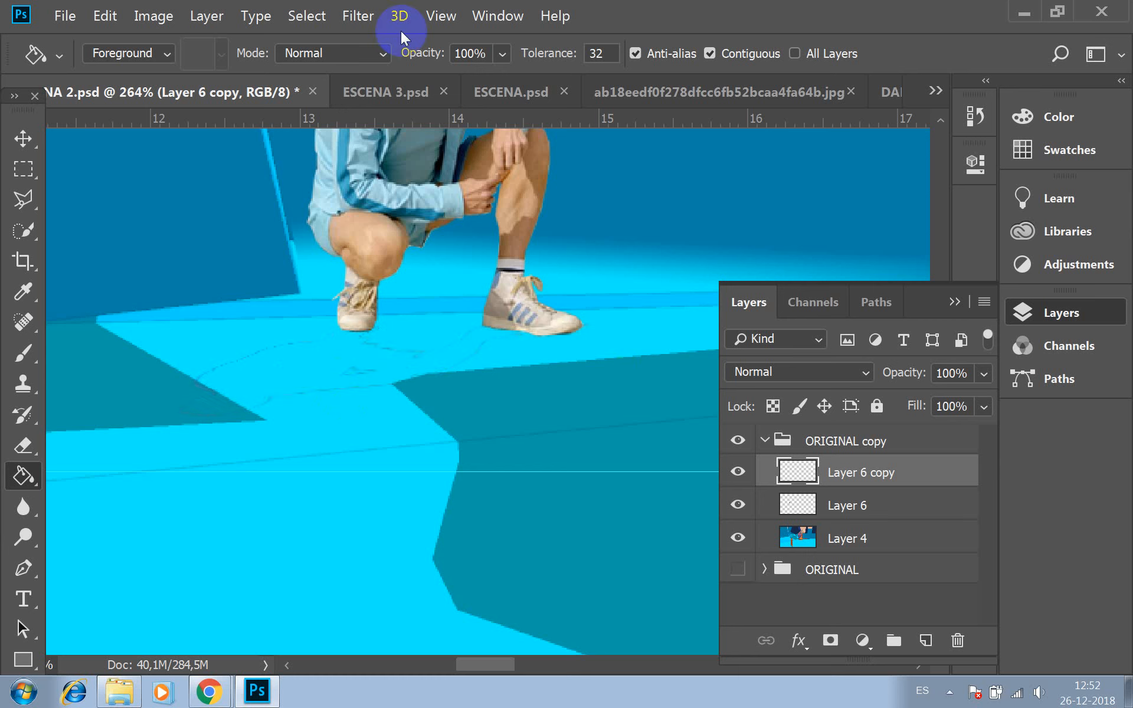
{"action": "left_click", "coordinate": [23, 169]}
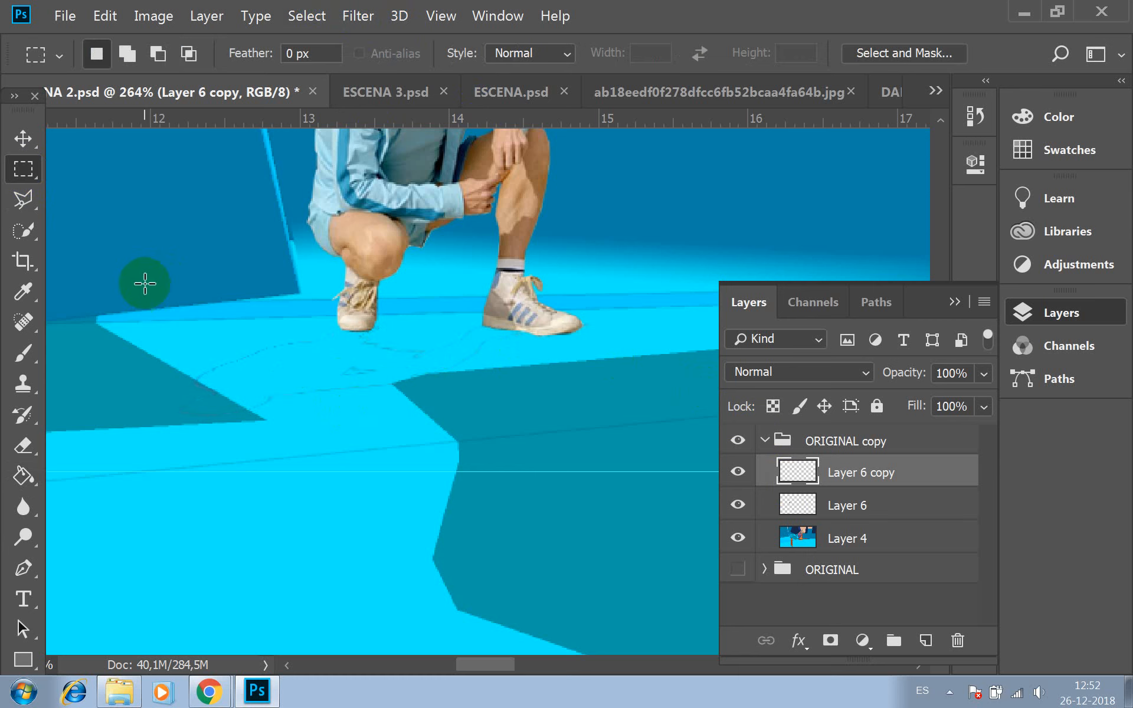
{"action": "left_click_drag", "start_coordinate": [140, 277], "coordinate": [620, 510]}
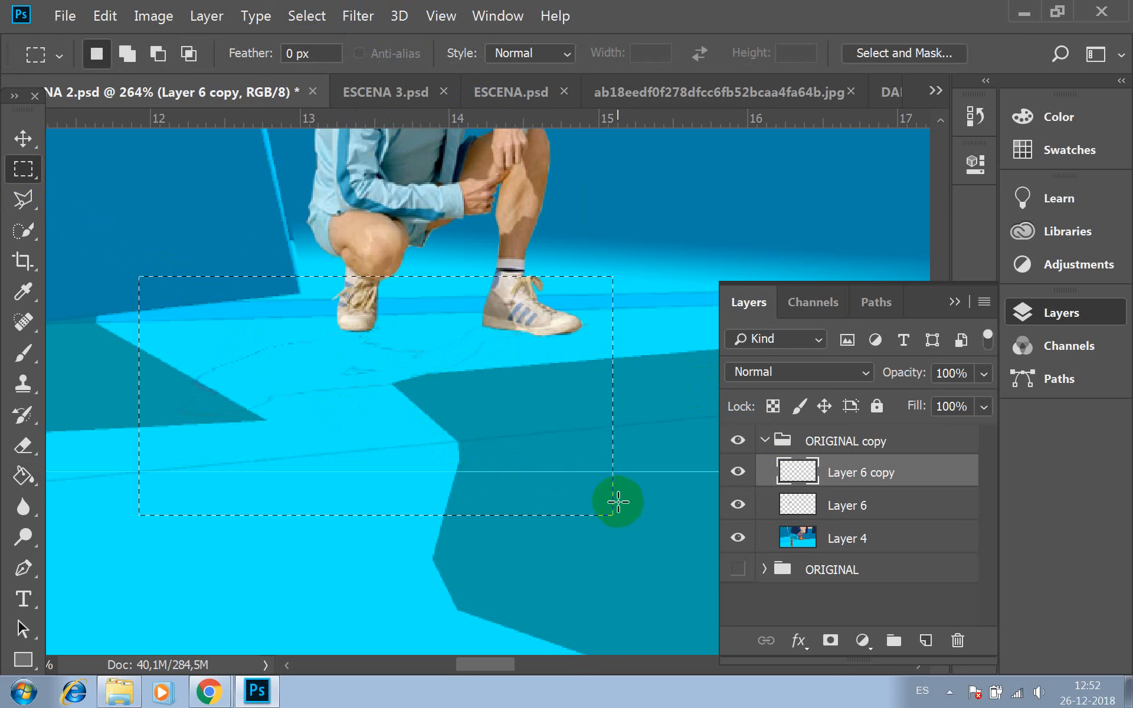
{"action": "key", "text": "super+x"}
{"action": "left_click", "coordinate": [844, 206]}
{"action": "left_click", "coordinate": [748, 276]}
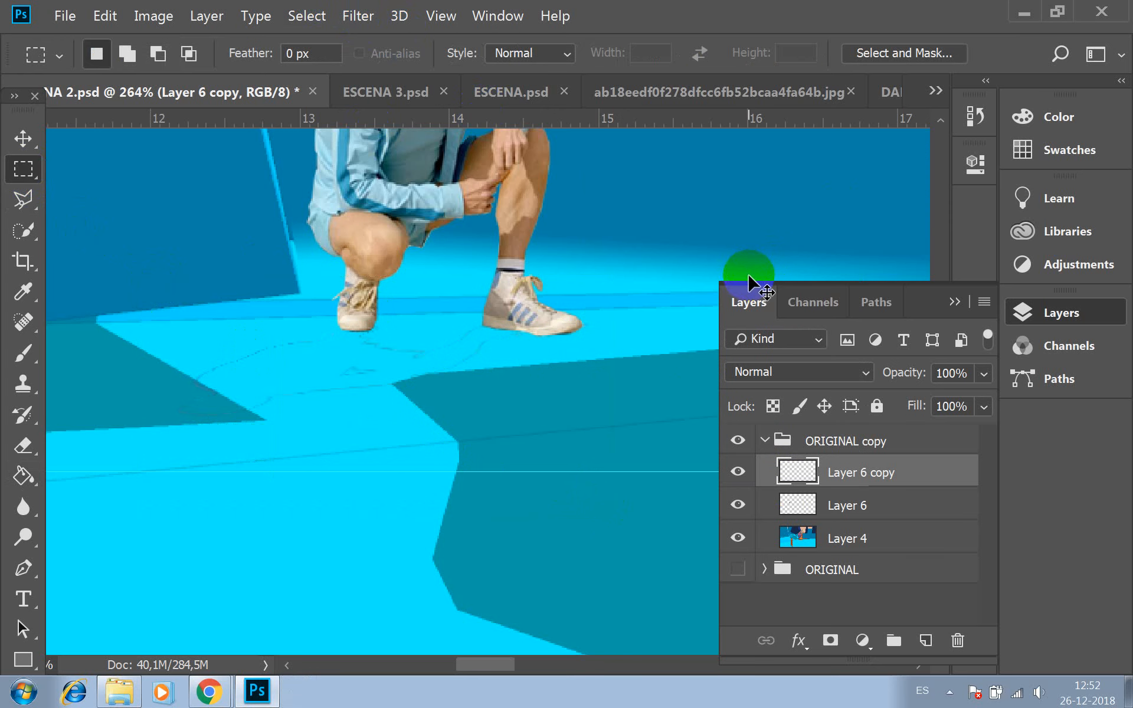
{"action": "left_click", "coordinate": [460, 339]}
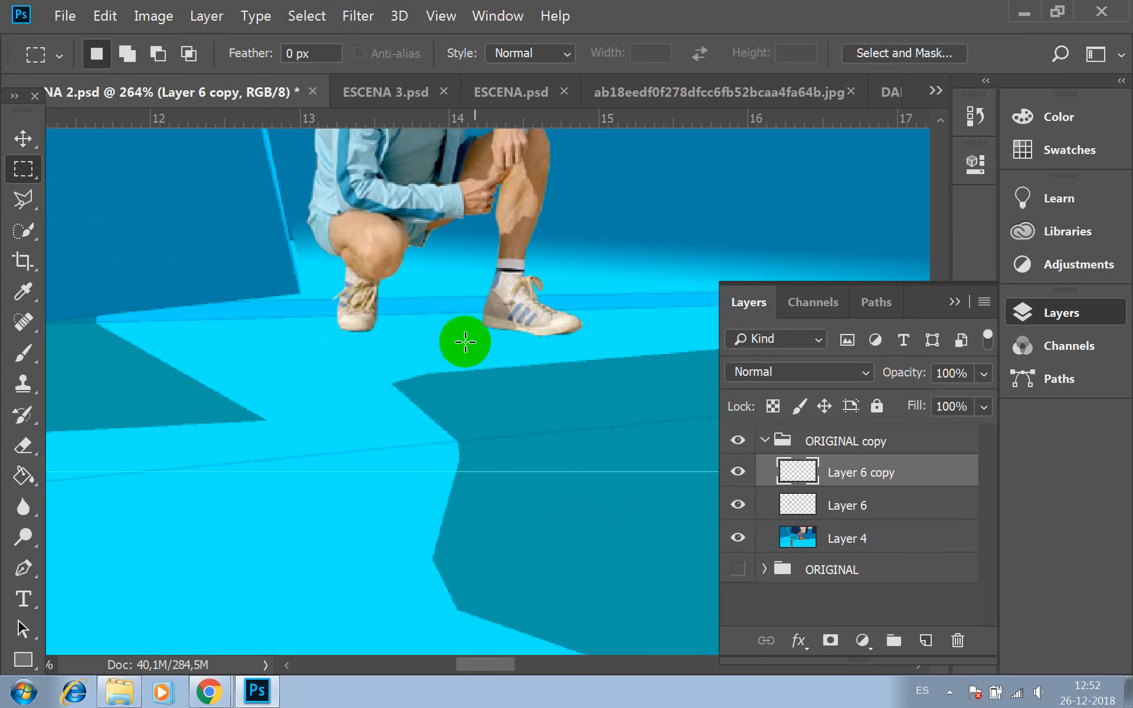
Load the SOMBRA channel as a new selection and move Layer 6 copy below Layer 6
{"action": "left_click", "coordinate": [315, 16]}
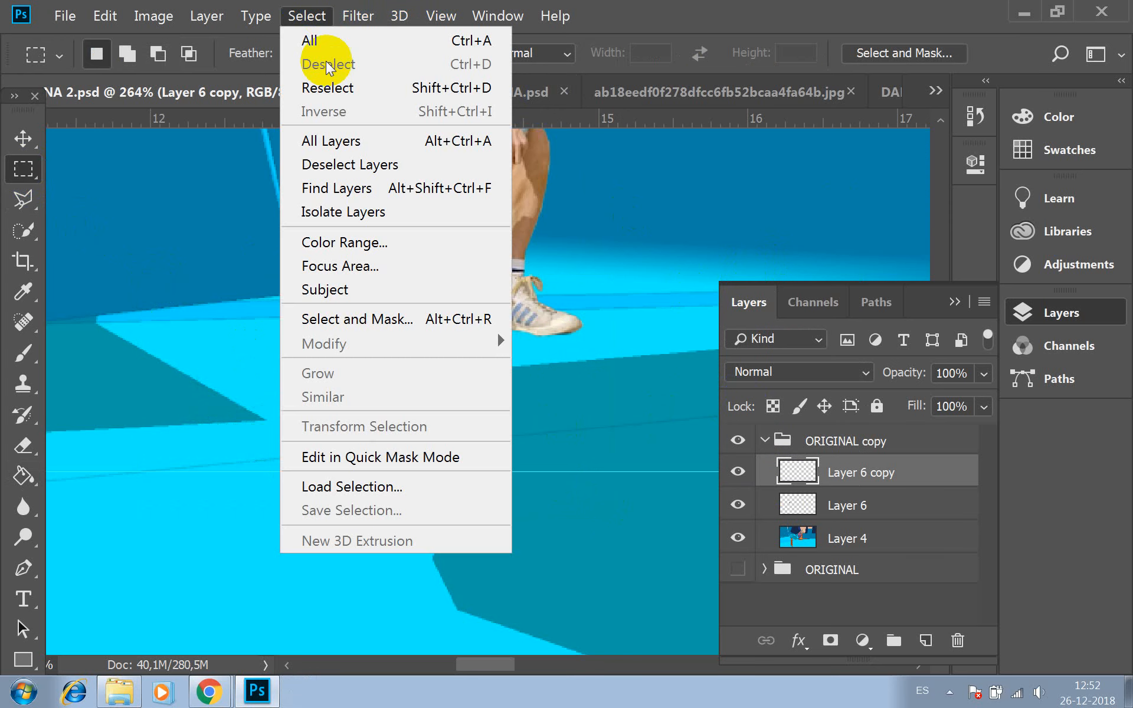
{"action": "left_click", "coordinate": [375, 488]}
{"action": "left_click", "coordinate": [670, 195]}
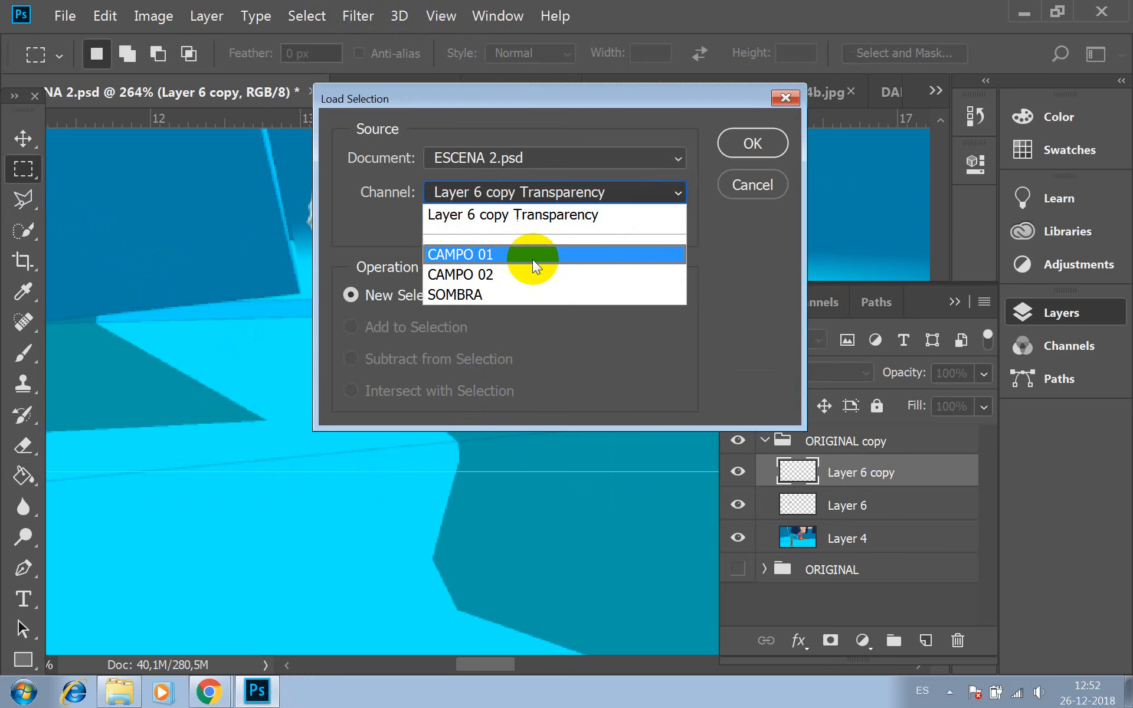
{"action": "left_click", "coordinate": [463, 293]}
{"action": "left_click", "coordinate": [751, 144]}
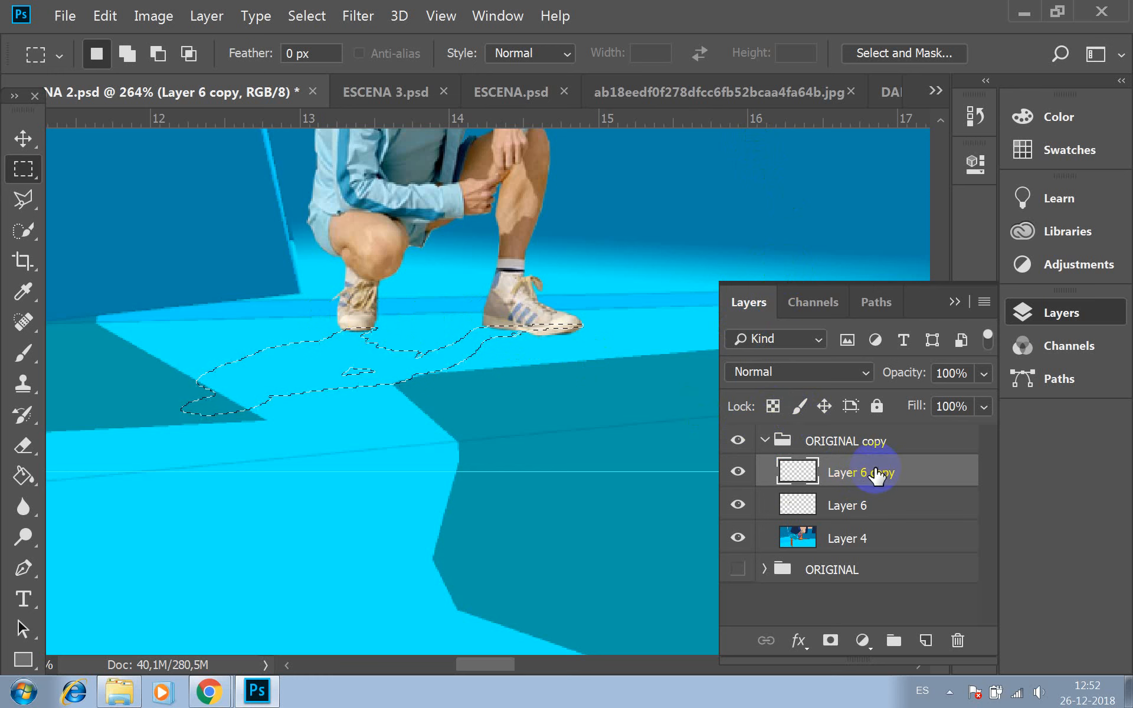
{"action": "left_click_drag", "start_coordinate": [874, 474], "coordinate": [869, 504]}
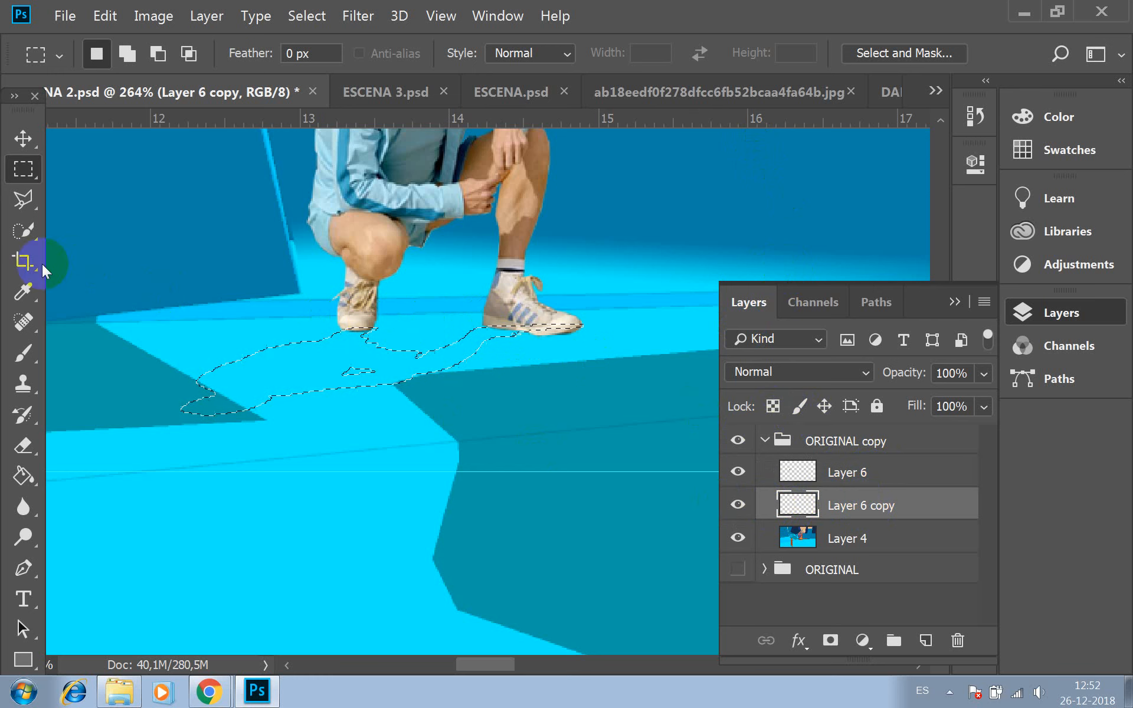
Make black the foreground colour and fill the shadow selection on Layer 6 copy with the Paint Bucket
{"action": "left_click", "coordinate": [23, 476]}
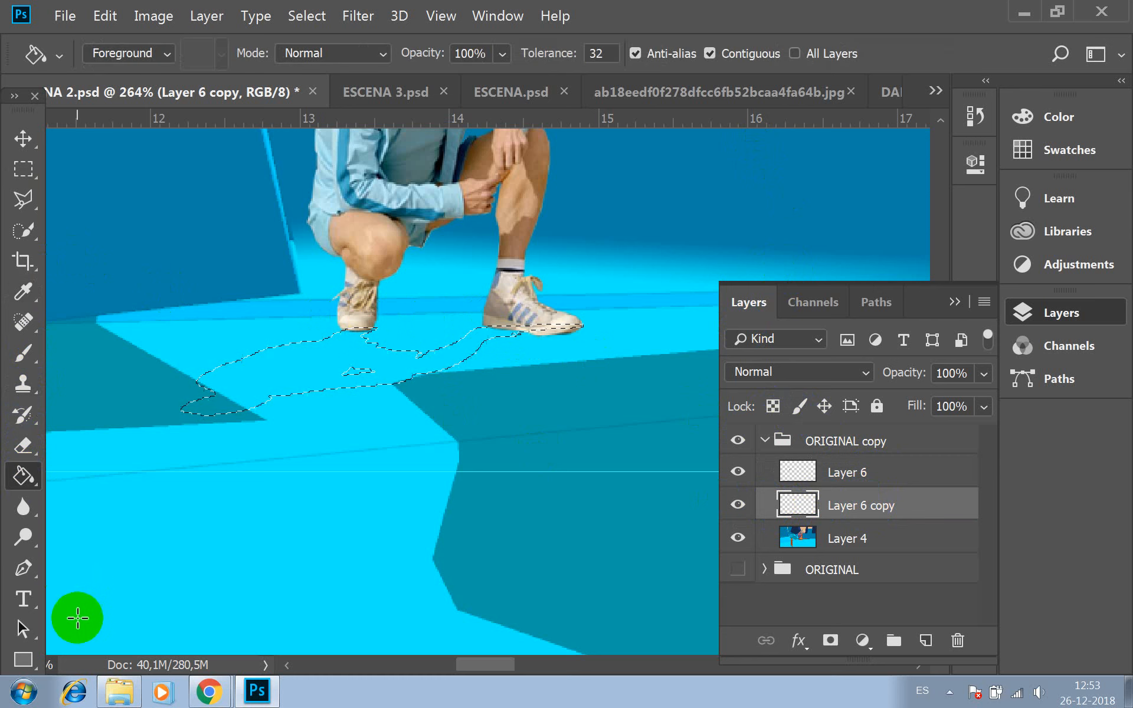
{"action": "left_click", "coordinate": [163, 53]}
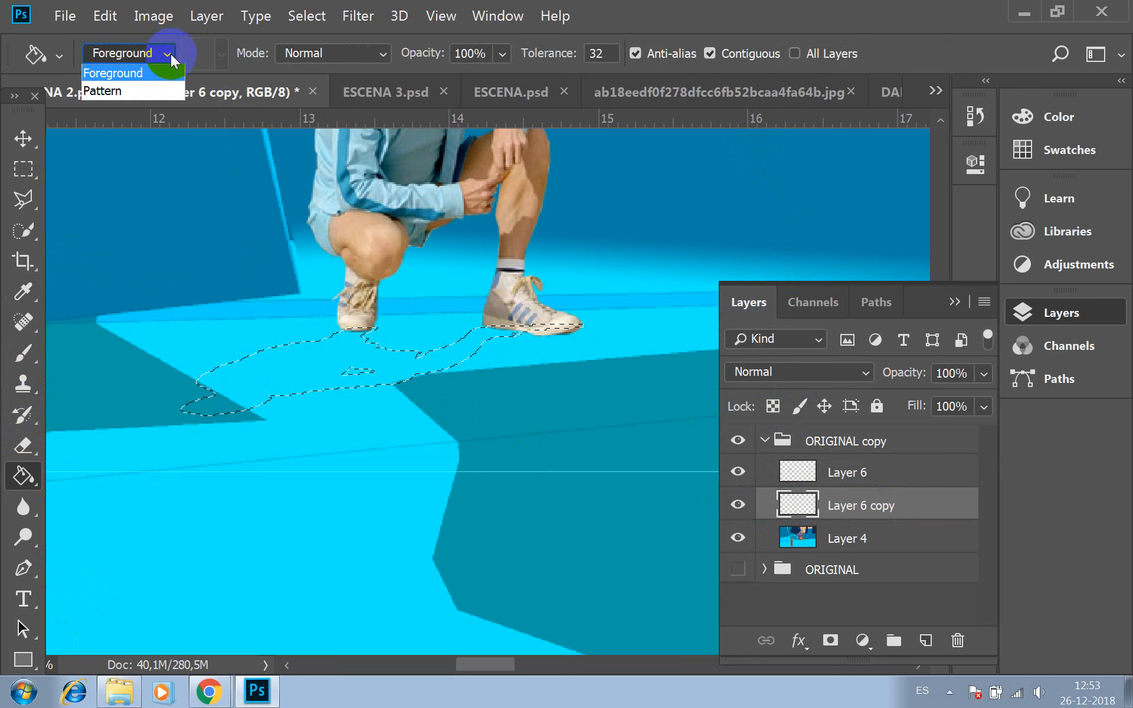
{"action": "left_click", "coordinate": [163, 73]}
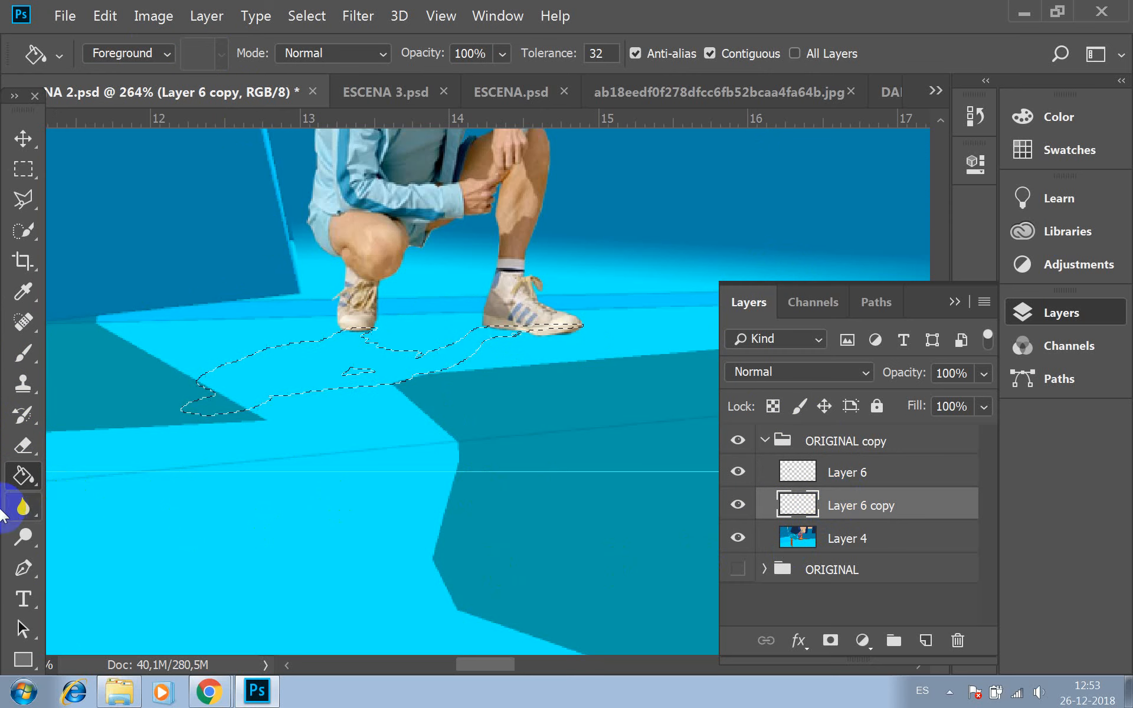
{"action": "scroll", "coordinate": [23, 515], "scroll_direction": "up", "scroll_amount": 2}
{"action": "scroll", "coordinate": [22, 519], "scroll_direction": "down", "scroll_amount": 1}
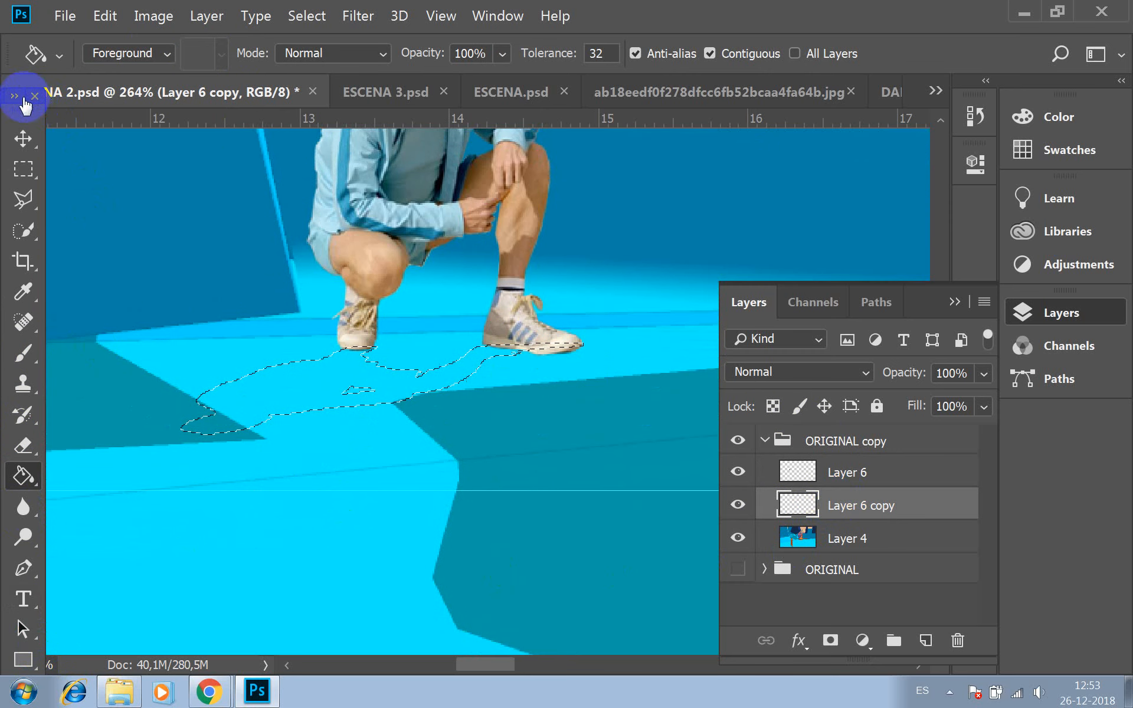
{"action": "left_click", "coordinate": [35, 96]}
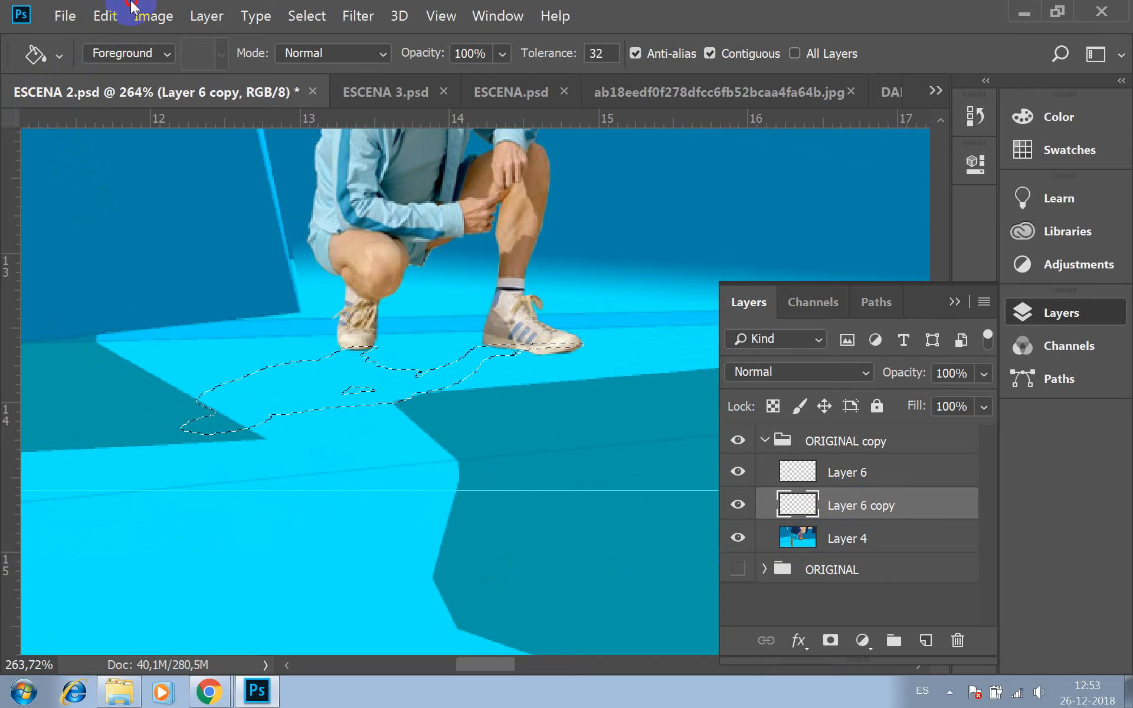
{"action": "left_click_drag", "start_coordinate": [131, 2], "coordinate": [120, 47]}
{"action": "left_click", "coordinate": [116, 43]}
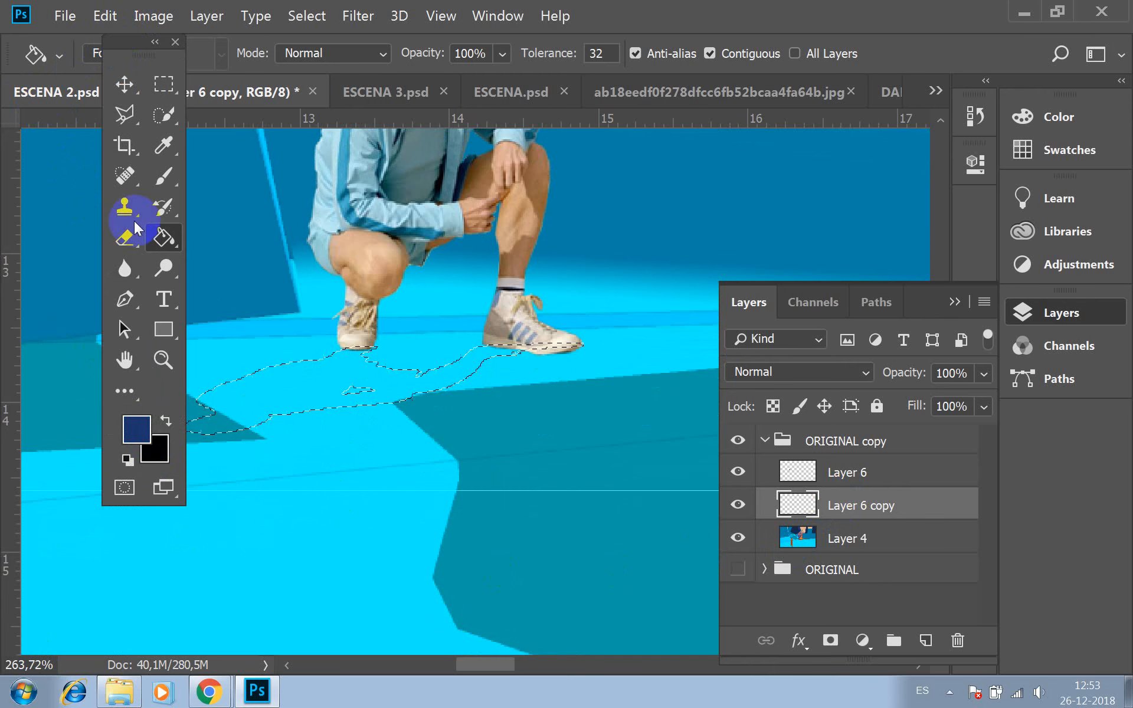
{"action": "left_click", "coordinate": [166, 420]}
{"action": "left_click", "coordinate": [259, 407]}
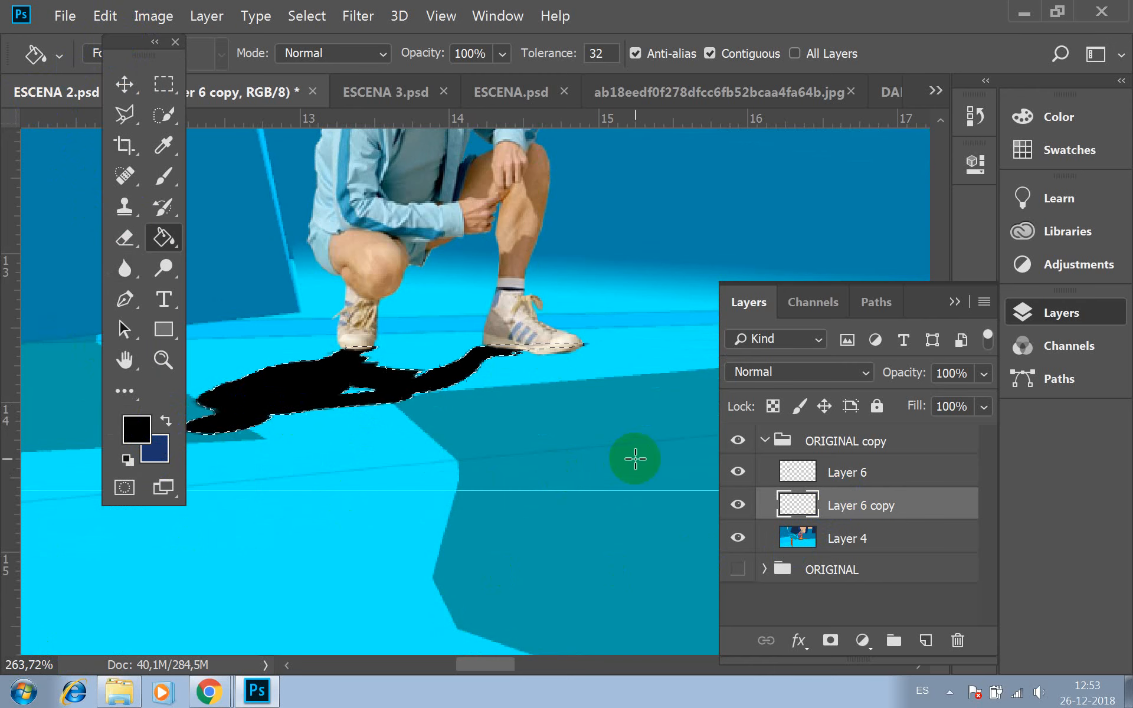
Deselect the shadow shape and lower the opacity of Layer 6 copy to 26%
{"action": "left_click", "coordinate": [983, 373]}
{"action": "left_click_drag", "start_coordinate": [982, 377], "coordinate": [924, 419]}
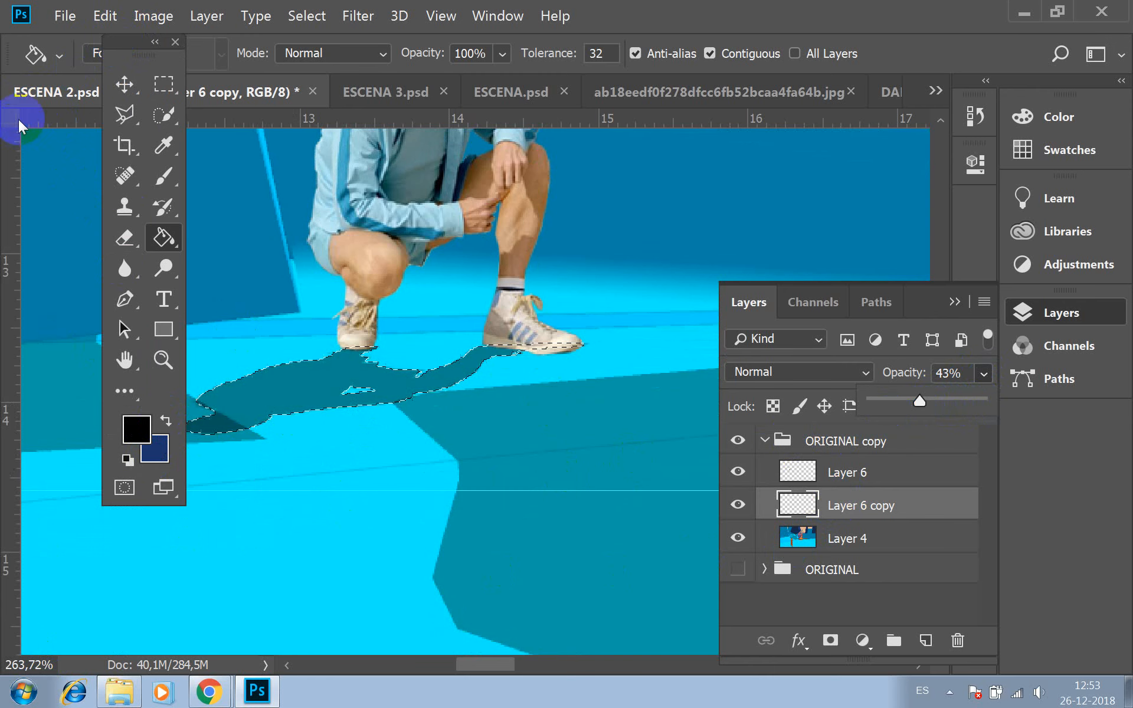
{"action": "left_click", "coordinate": [163, 84]}
{"action": "left_click", "coordinate": [325, 382]}
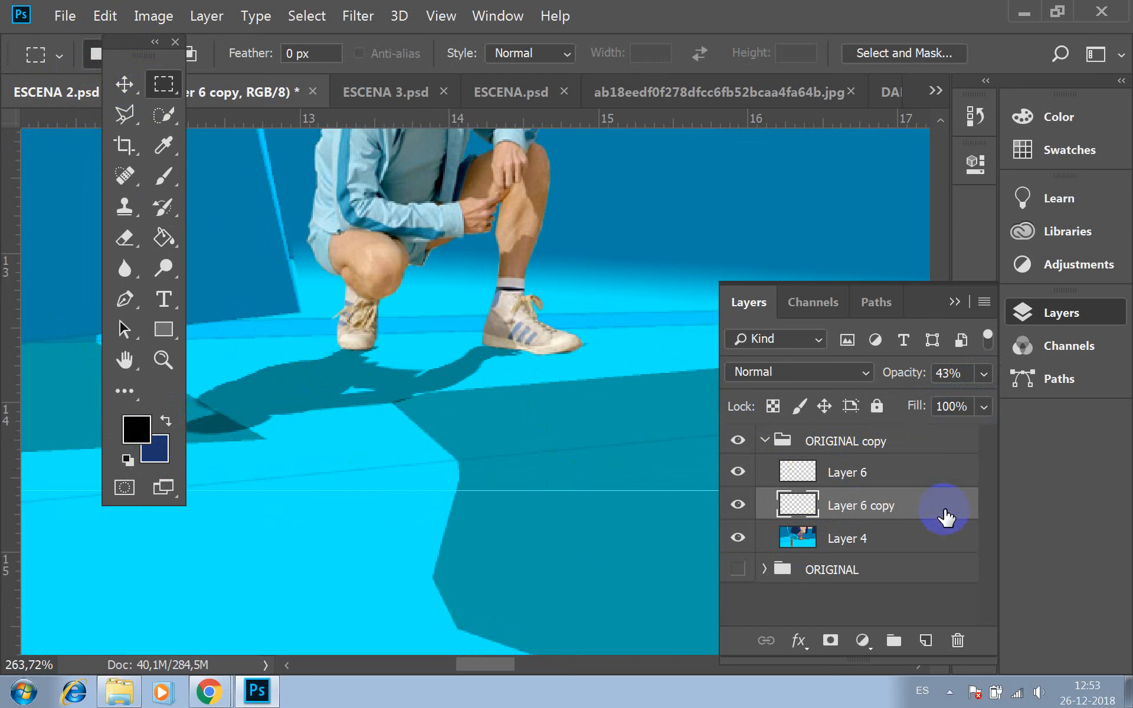
{"action": "left_click", "coordinate": [983, 374]}
{"action": "left_click_drag", "start_coordinate": [920, 400], "coordinate": [897, 405]}
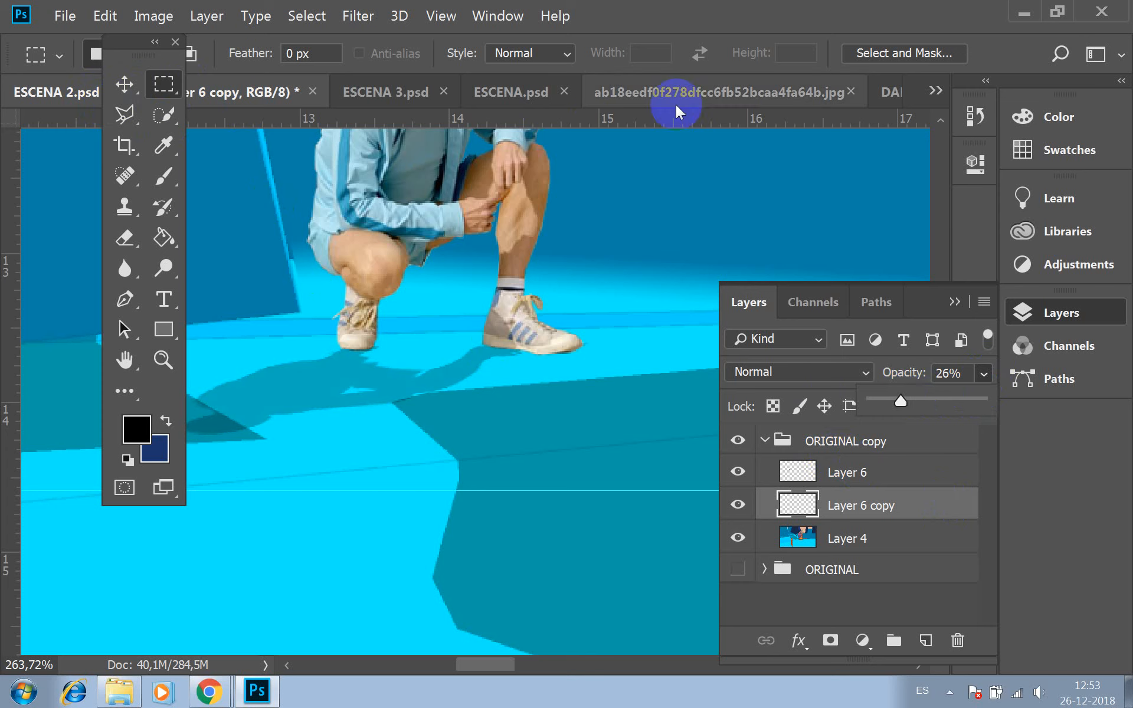
Merge Layer 4, Layer 6 copy and Layer 6 into a single layer and check it by toggling its visibility
{"action": "left_click", "coordinate": [747, 11]}
{"action": "scroll", "coordinate": [439, 270], "scroll_direction": "down", "scroll_amount": 3}
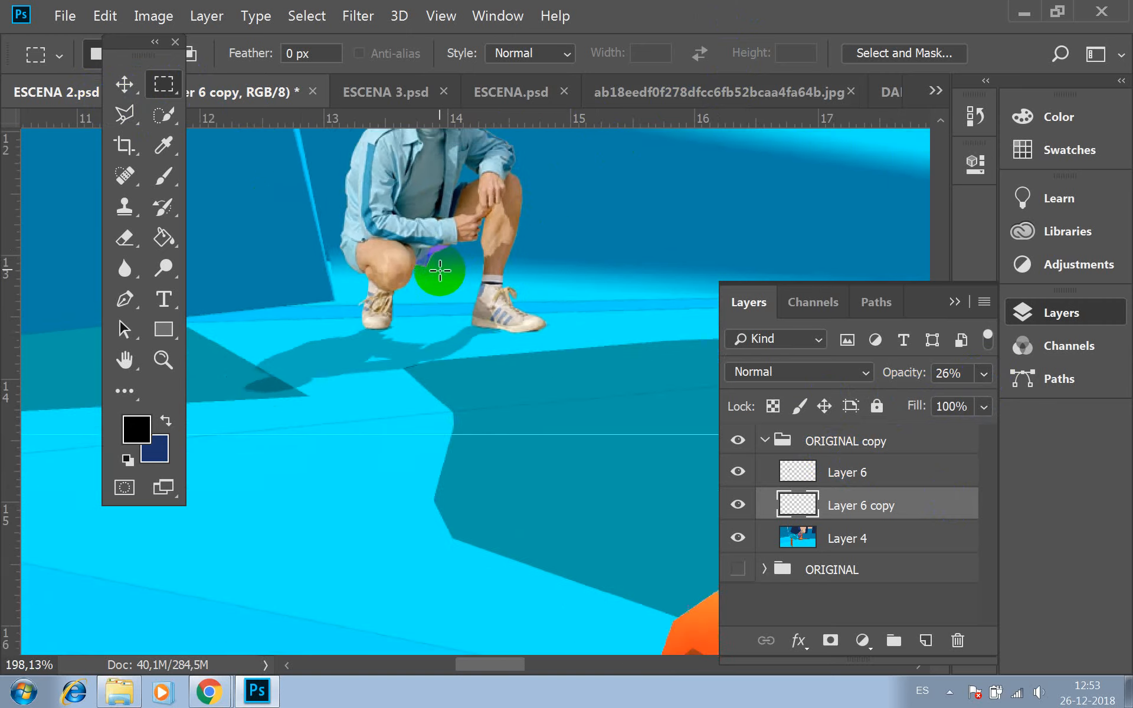
{"action": "scroll", "coordinate": [440, 271], "scroll_direction": "down", "scroll_amount": 10}
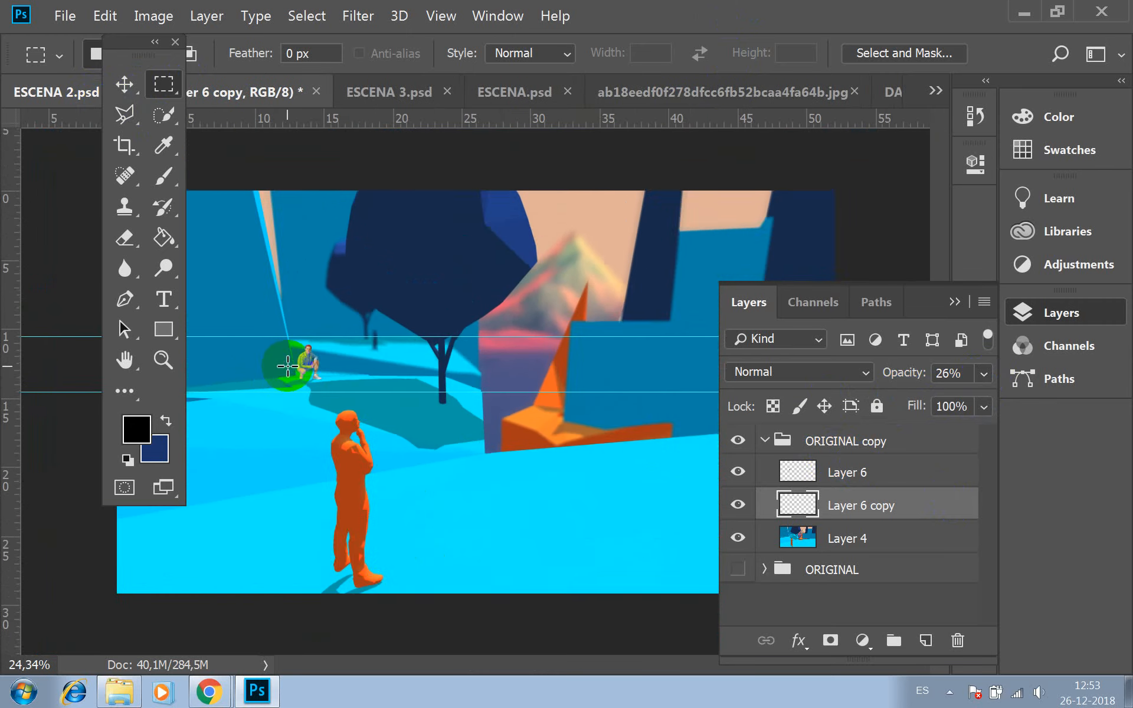
{"action": "scroll", "coordinate": [288, 367], "scroll_direction": "down", "scroll_amount": 3}
{"action": "scroll", "coordinate": [541, 462], "scroll_direction": "down", "scroll_amount": 2}
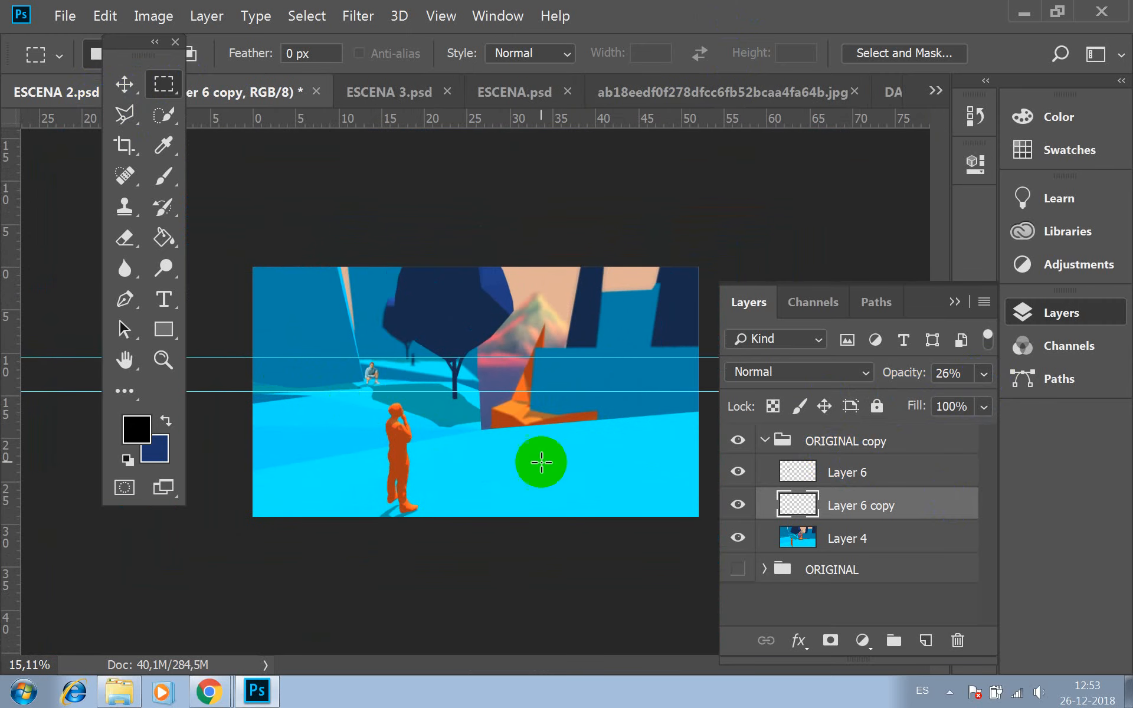
{"action": "scroll", "coordinate": [469, 399], "scroll_direction": "up", "scroll_amount": 1}
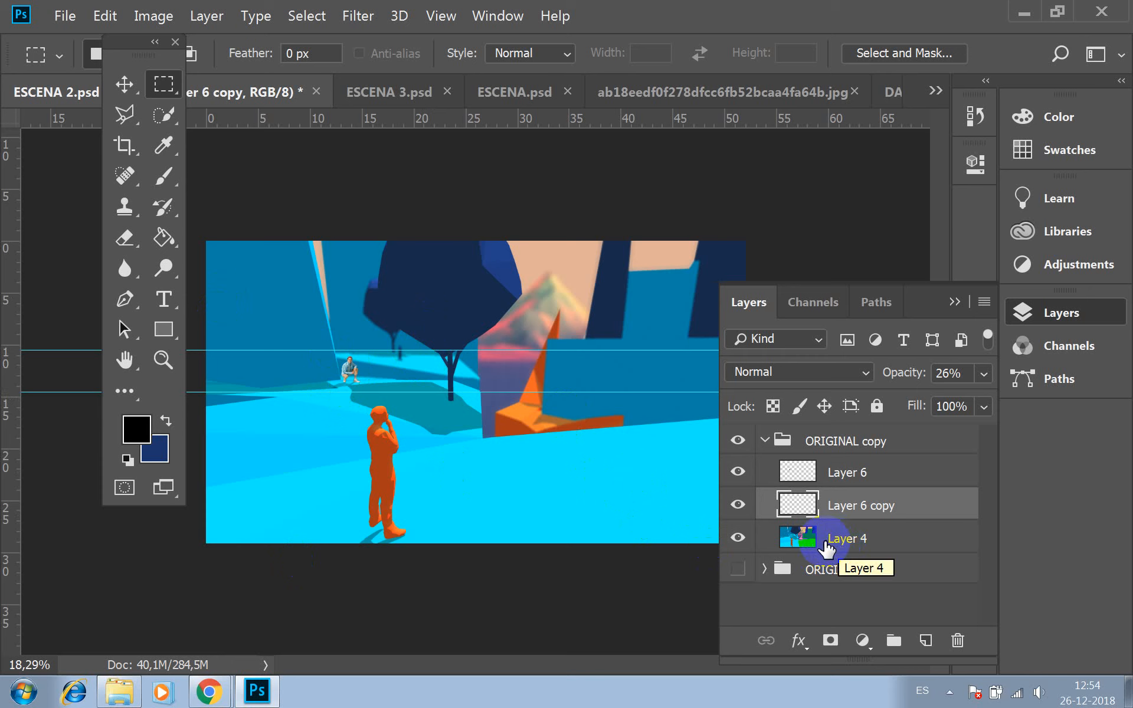
{"action": "left_click", "coordinate": [849, 538]}
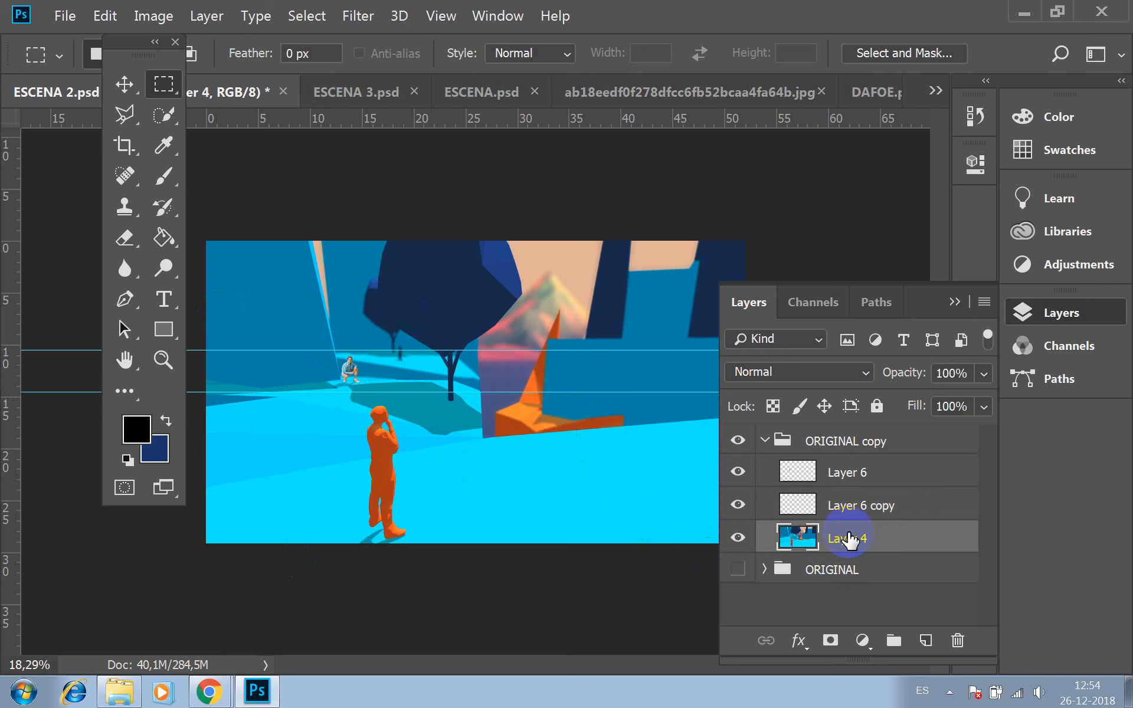
{"action": "left_click", "coordinate": [848, 476], "text": "shift"}
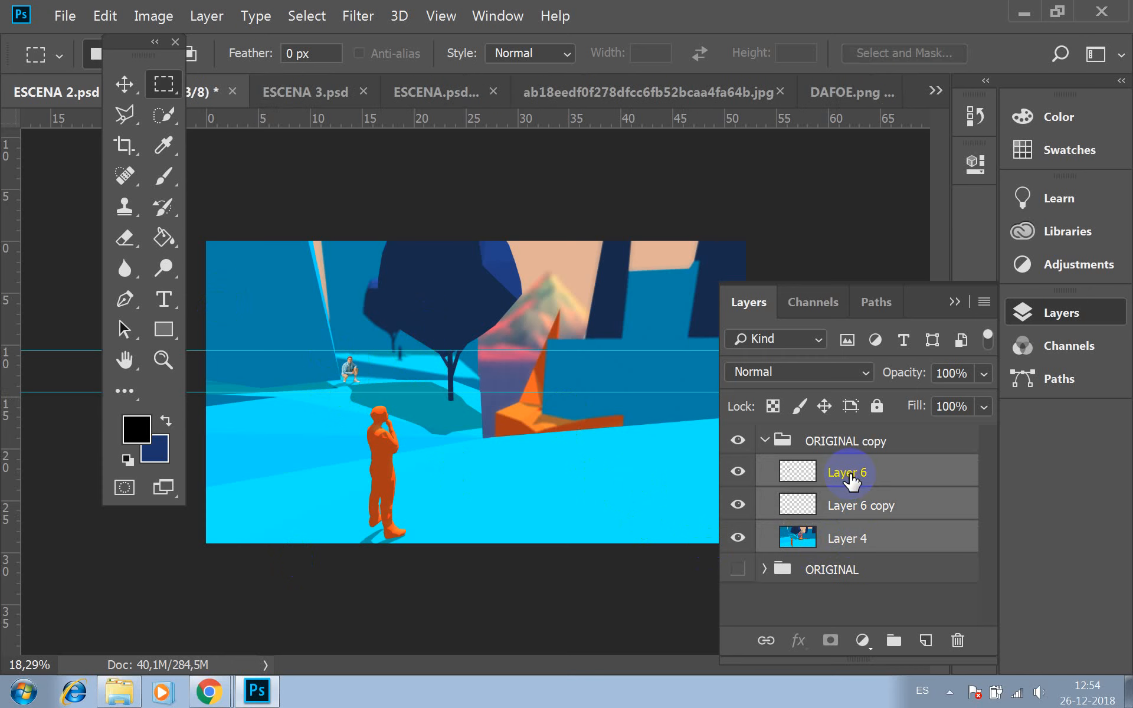
{"action": "right_click", "coordinate": [850, 476]}
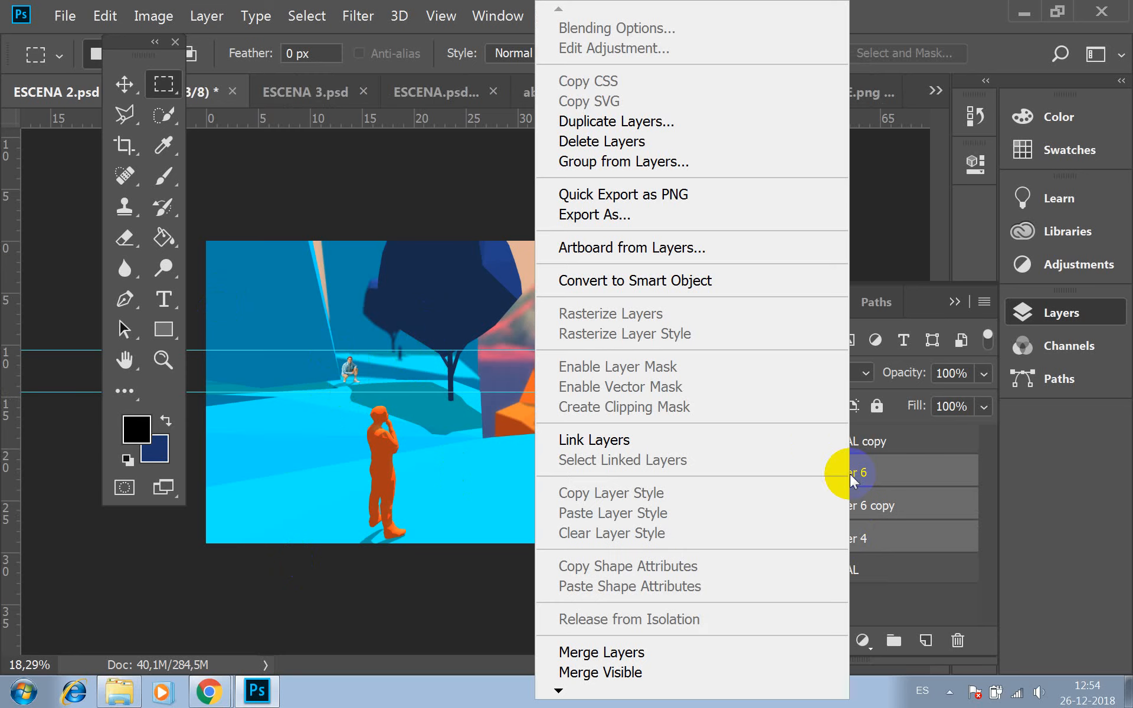
{"action": "left_click", "coordinate": [600, 652]}
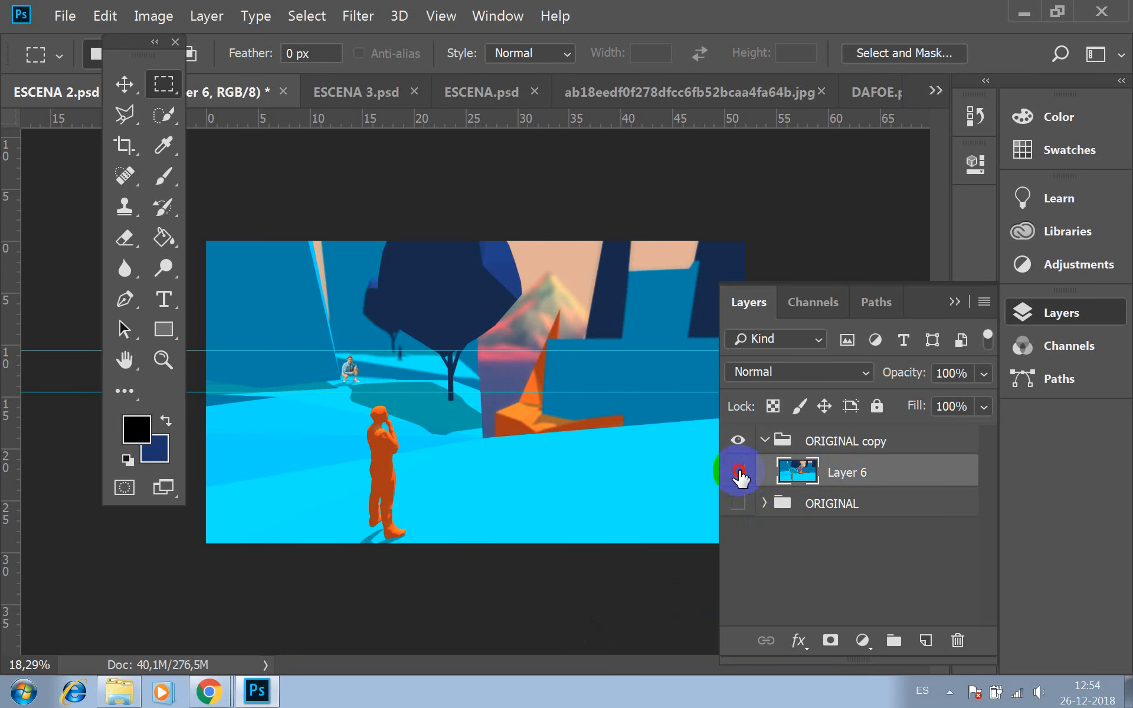
{"action": "left_click", "coordinate": [738, 473]}
{"action": "left_click", "coordinate": [738, 472]}
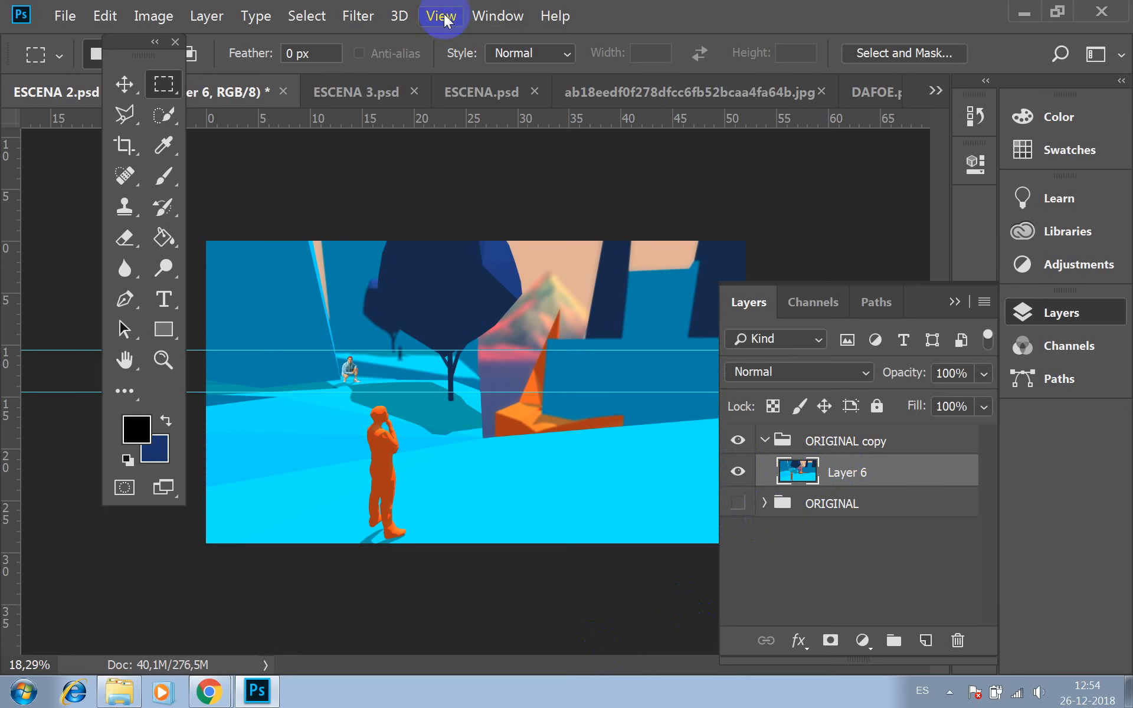
Start the Add Noise filter on the merged Layer 6 and move its dialog clear of the artwork
{"action": "left_click", "coordinate": [357, 16]}
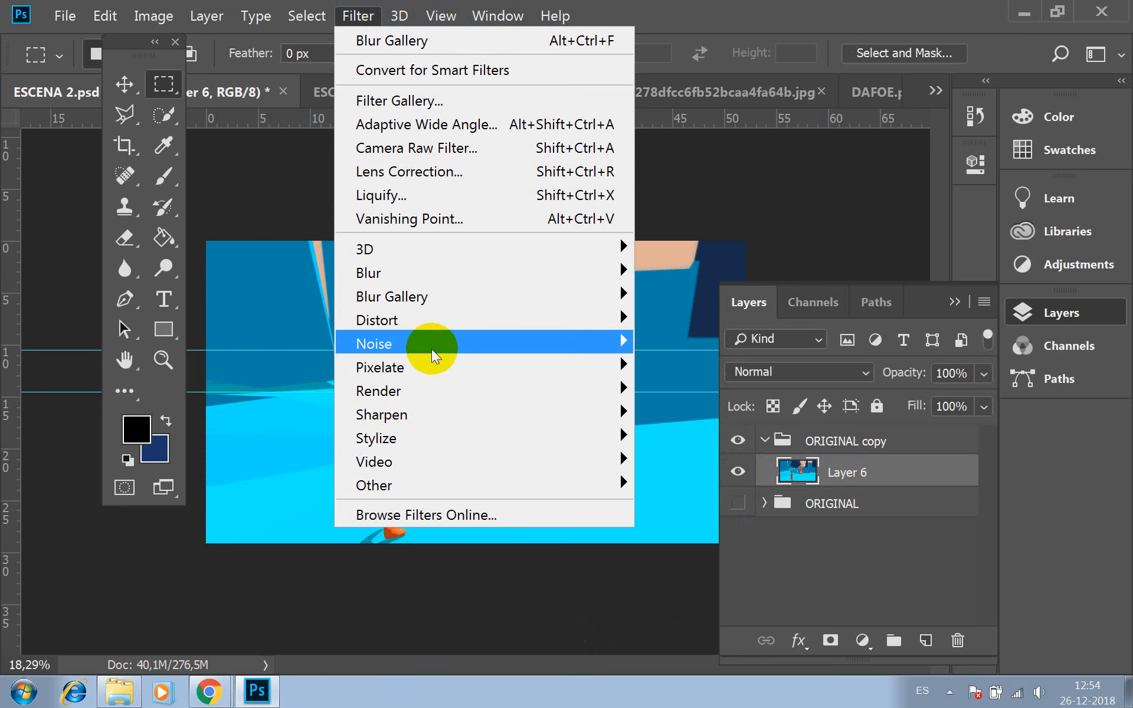
{"action": "mouse_move", "coordinate": [622, 344]}
{"action": "left_click", "coordinate": [689, 343]}
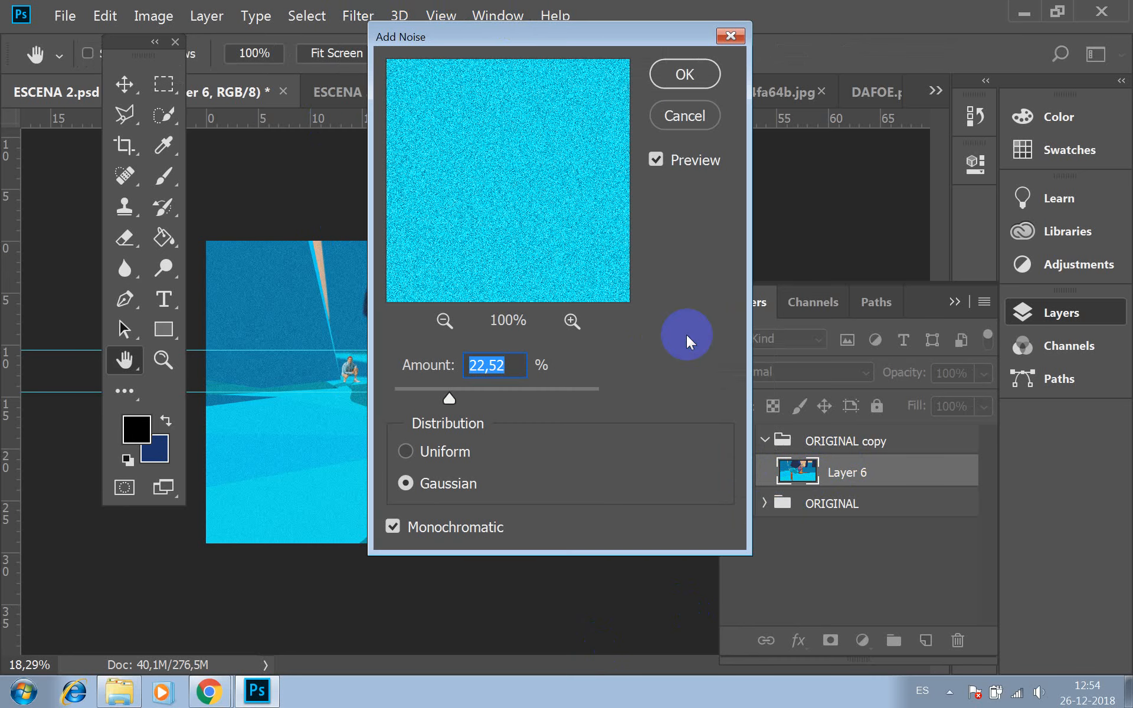
{"action": "left_click_drag", "start_coordinate": [488, 30], "coordinate": [864, 40]}
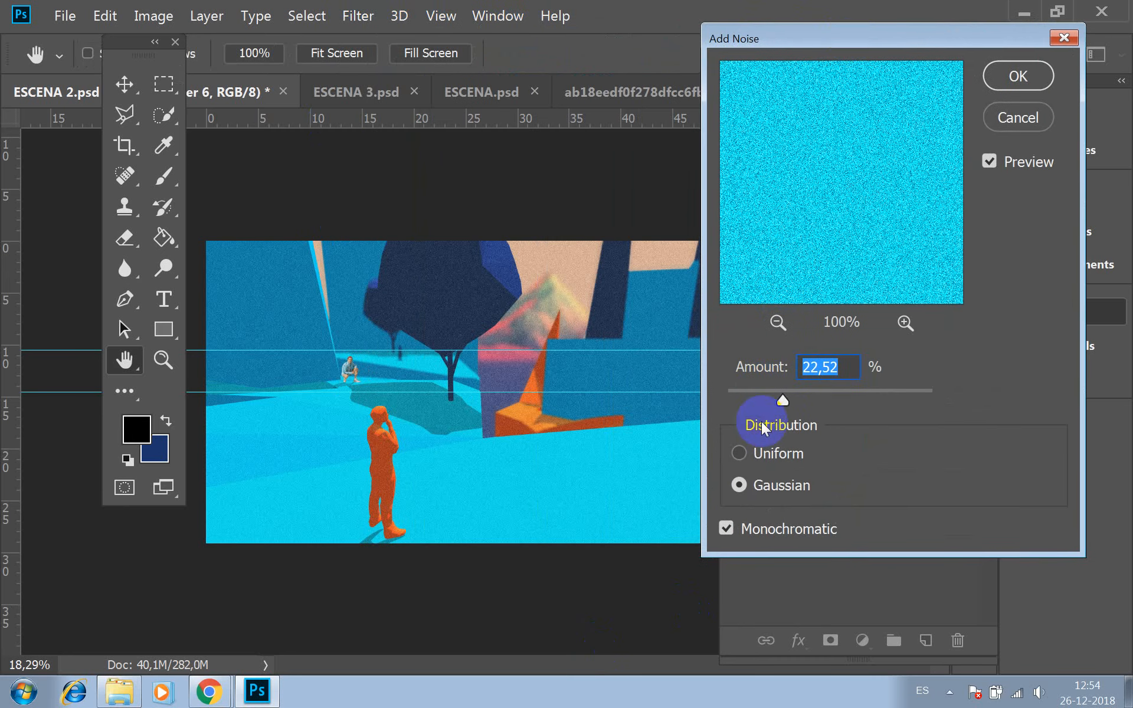
Compare Uniform with Gaussian distribution and noise with and without Monochromatic in the preview
{"action": "left_click", "coordinate": [739, 454]}
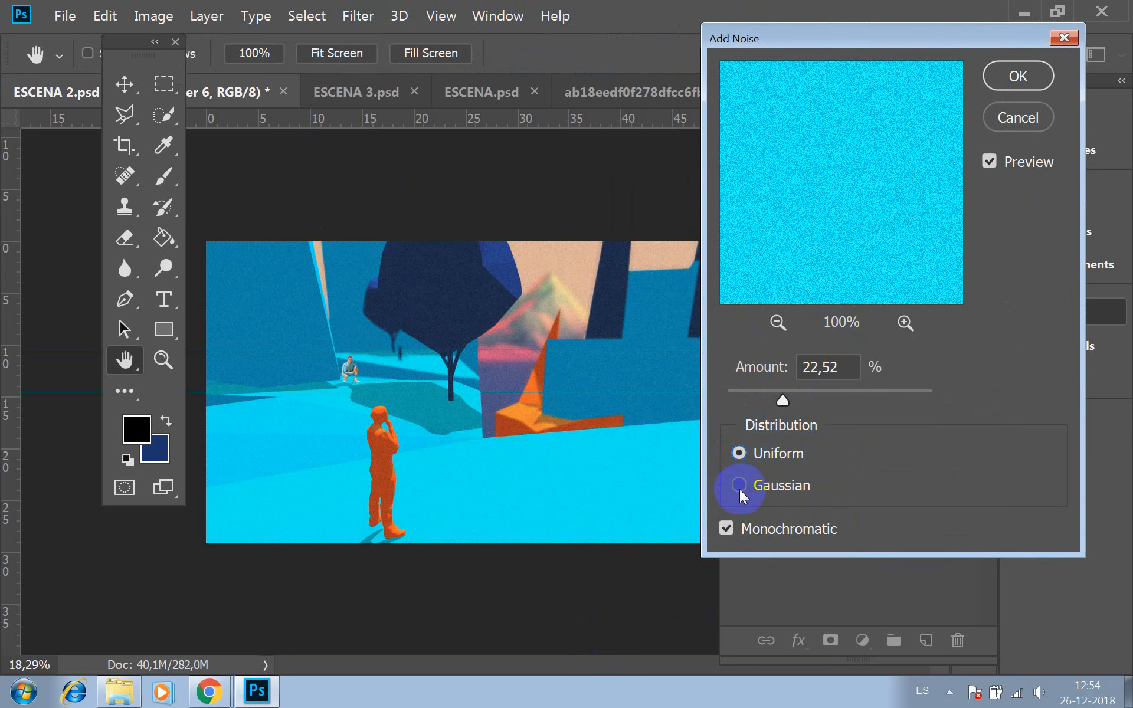
{"action": "left_click", "coordinate": [727, 529]}
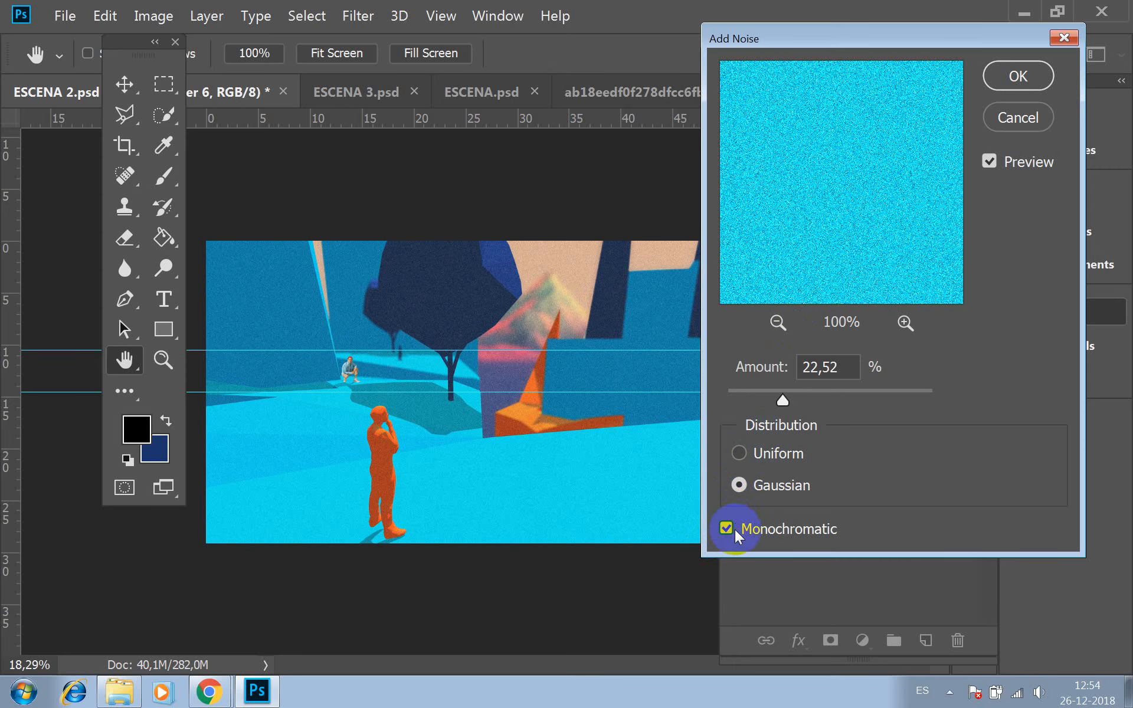
{"action": "left_click", "coordinate": [737, 530]}
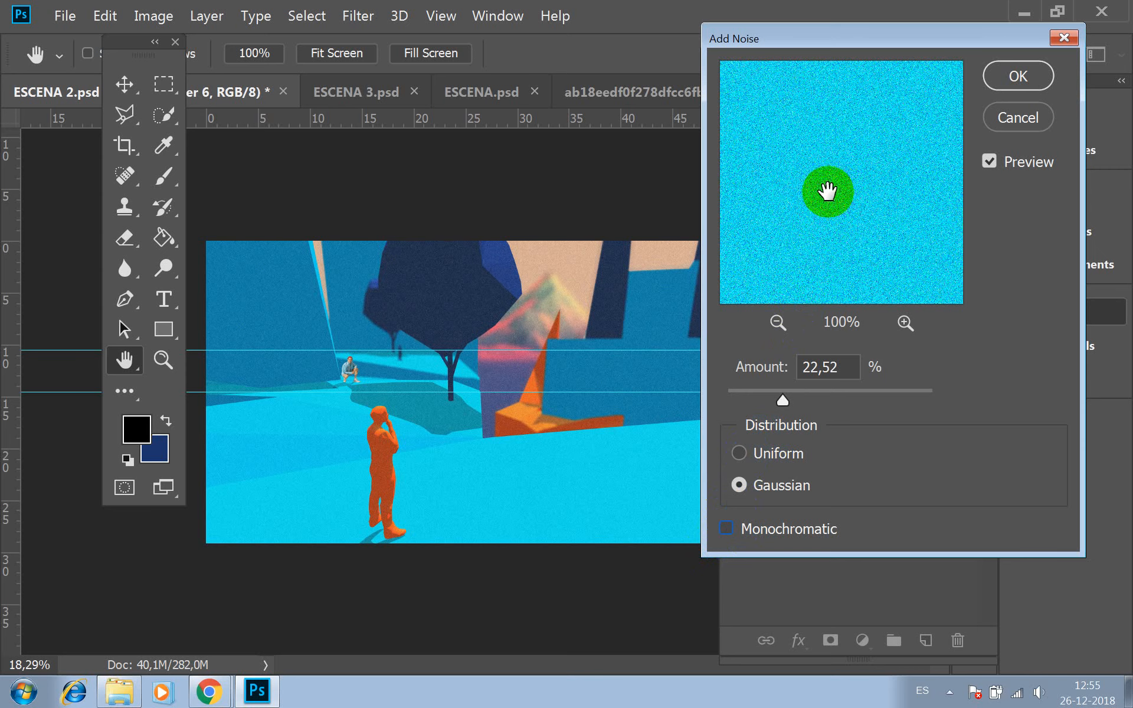
{"action": "left_click", "coordinate": [731, 527]}
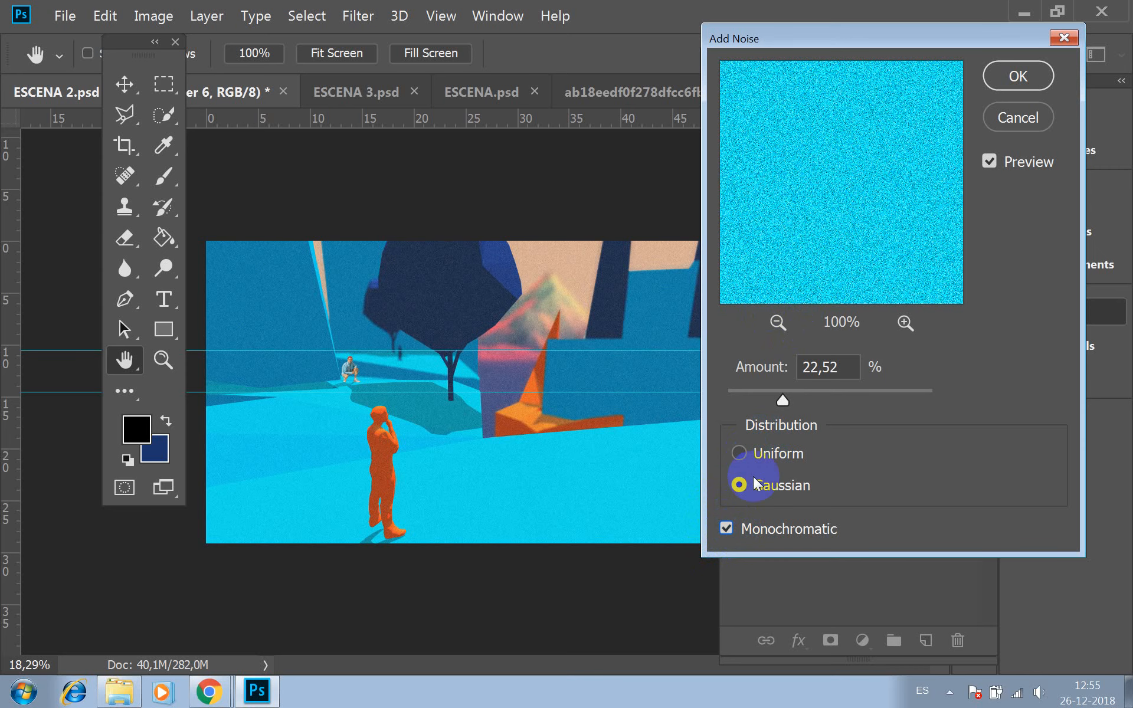
Set the noise amount to 23,95% and apply the Gaussian monochromatic noise to the merged layer
{"action": "mouse_move", "coordinate": [784, 401]}
{"action": "left_mouse_down"}
{"action": "mouse_move", "coordinate": [922, 406]}
{"action": "mouse_move", "coordinate": [749, 399]}
{"action": "mouse_move", "coordinate": [778, 401]}
{"action": "left_mouse_up"}
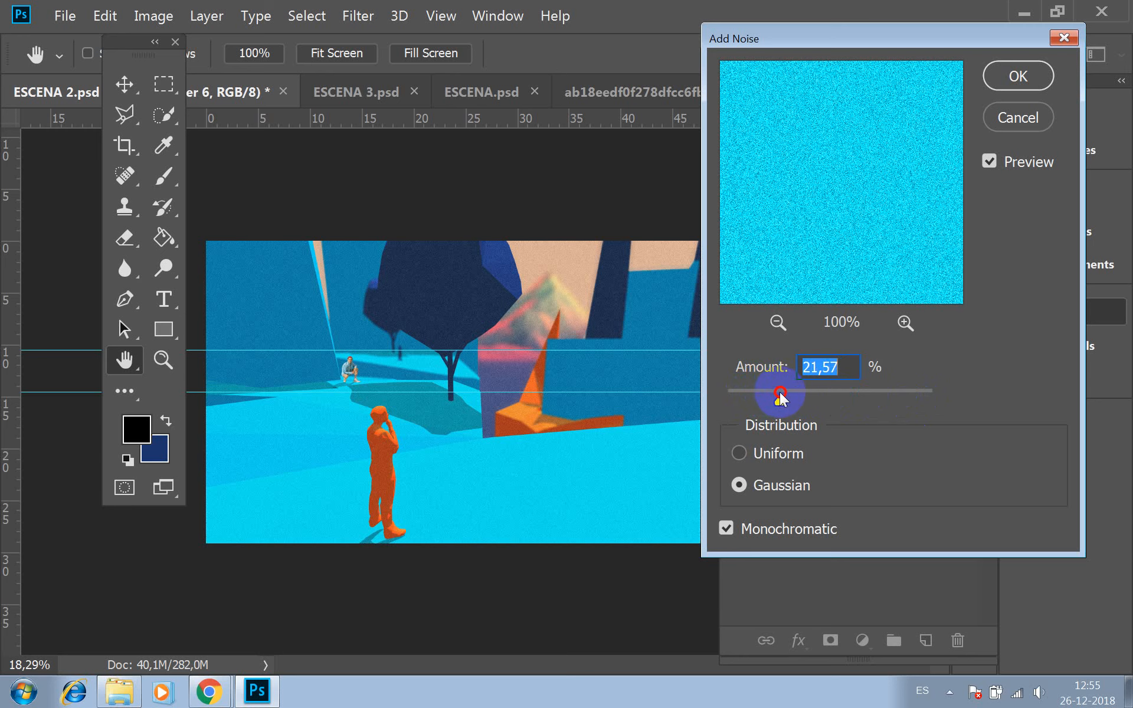
{"action": "left_click_drag", "start_coordinate": [782, 399], "coordinate": [786, 399]}
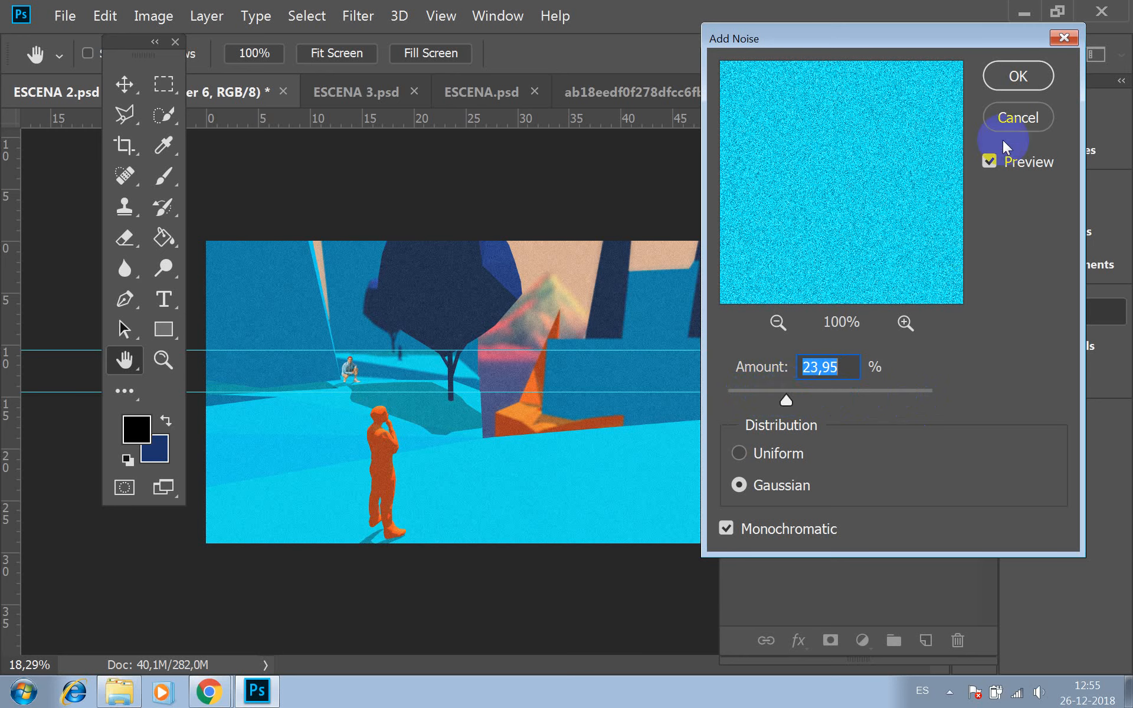
{"action": "left_click", "coordinate": [1018, 76]}
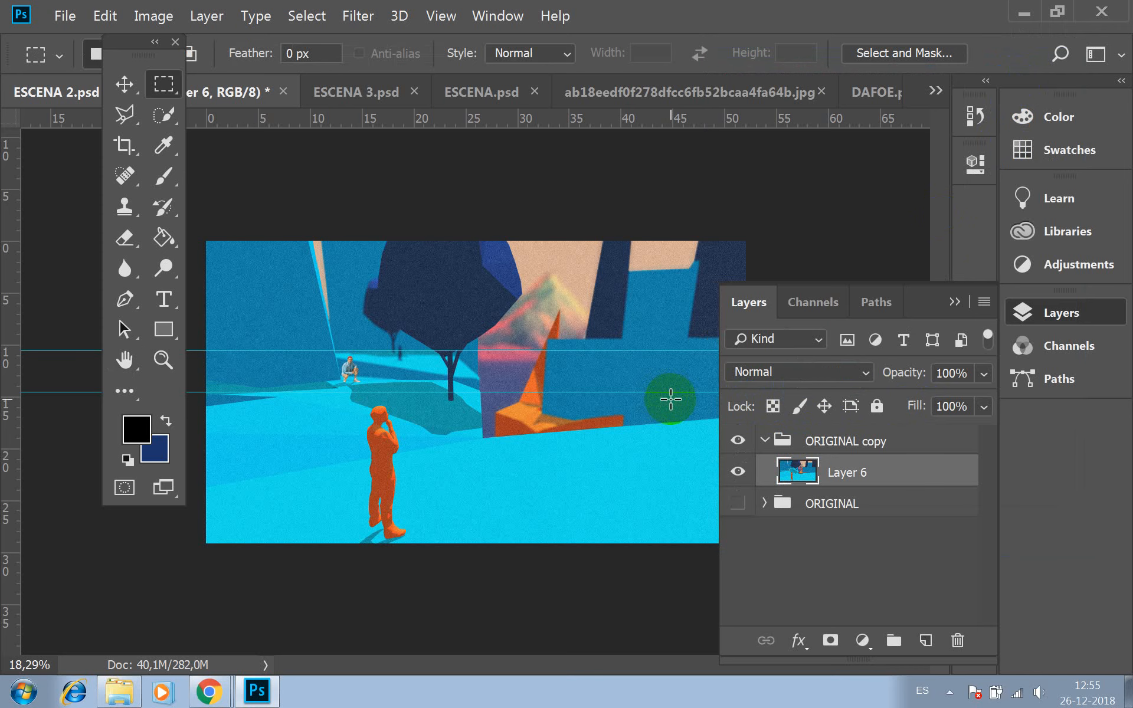
Save a JPEG copy of the scene as ESCENA 2 in the ESCENA 2 folder with quality 10, Maximum
{"action": "left_click", "coordinate": [64, 16]}
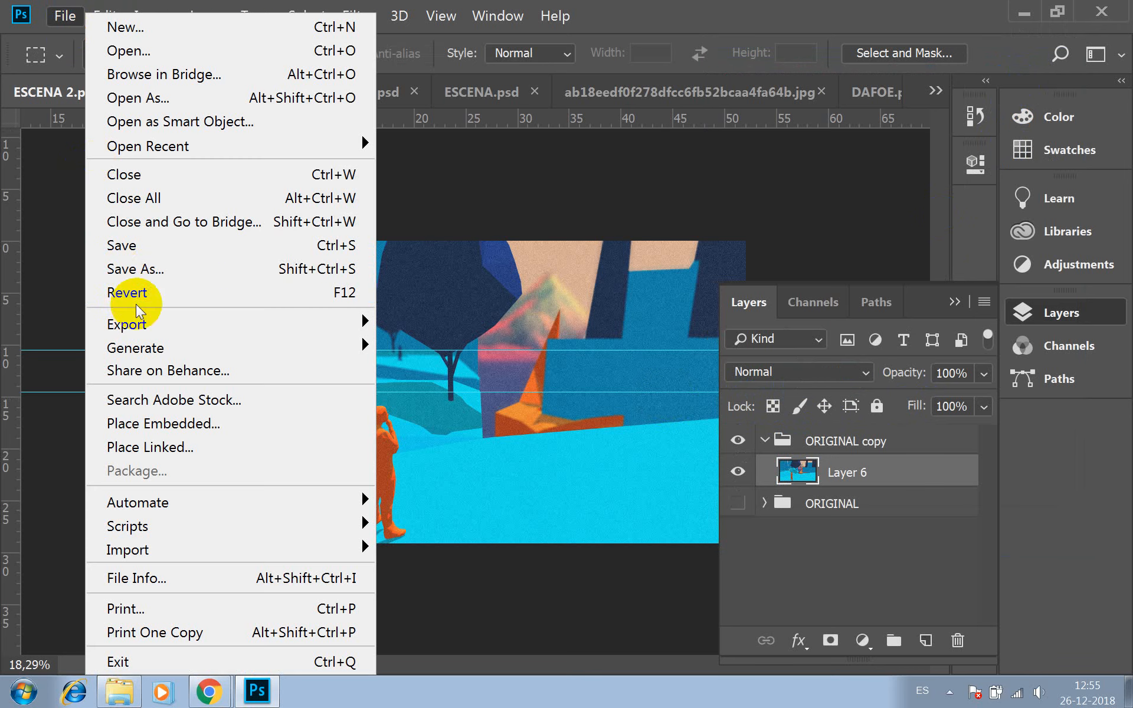
{"action": "left_click", "coordinate": [137, 269]}
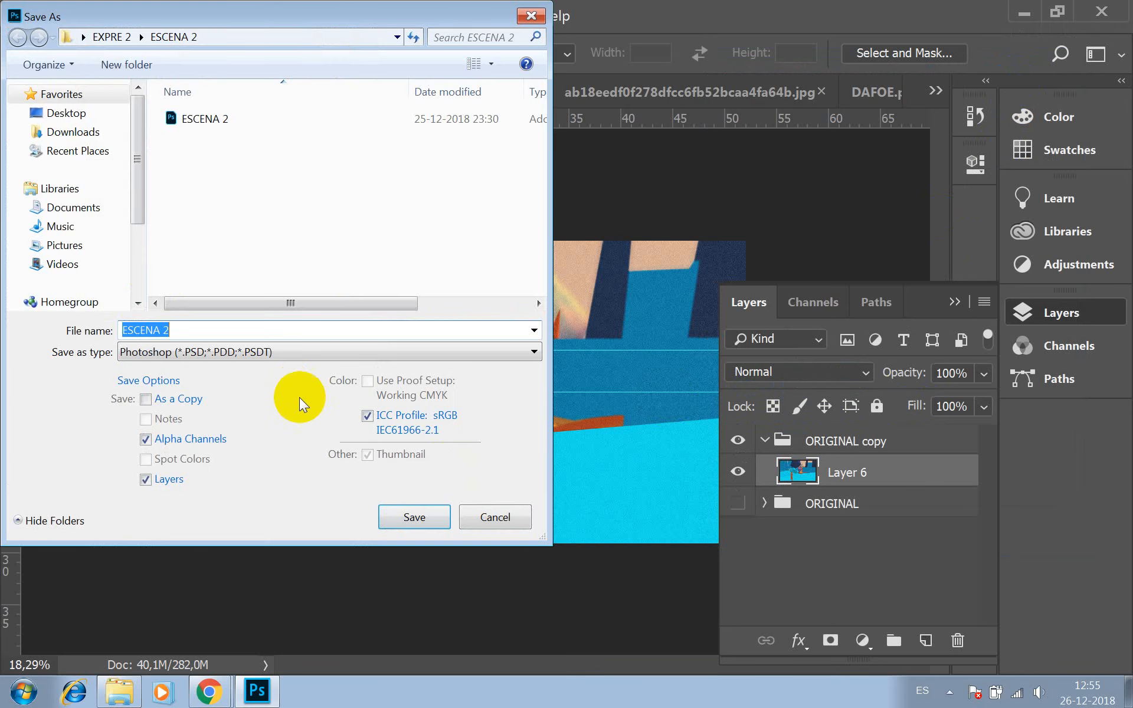
{"action": "left_click", "coordinate": [283, 352]}
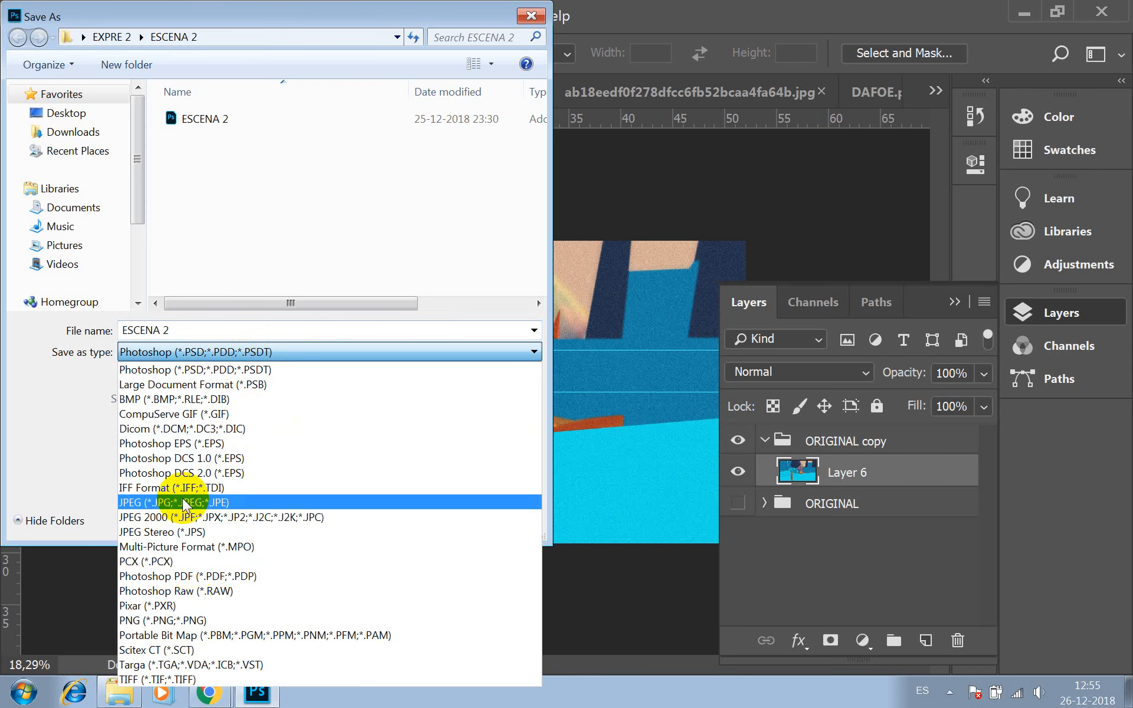
{"action": "left_click", "coordinate": [185, 502]}
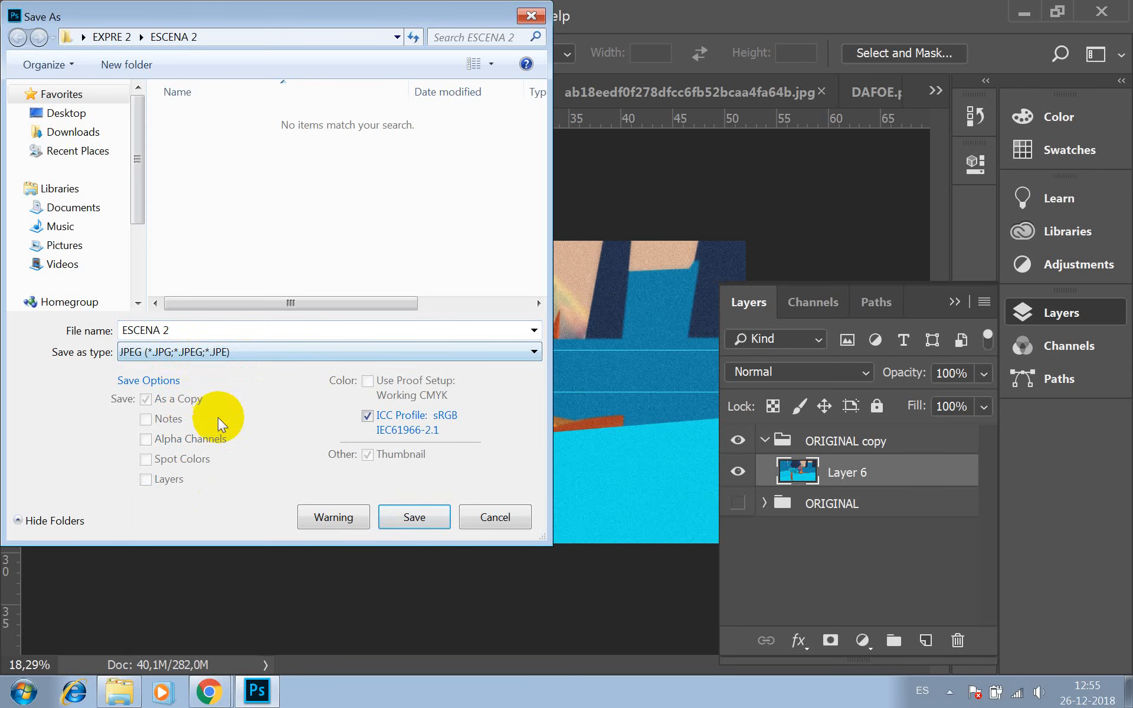
{"action": "left_click", "coordinate": [413, 518]}
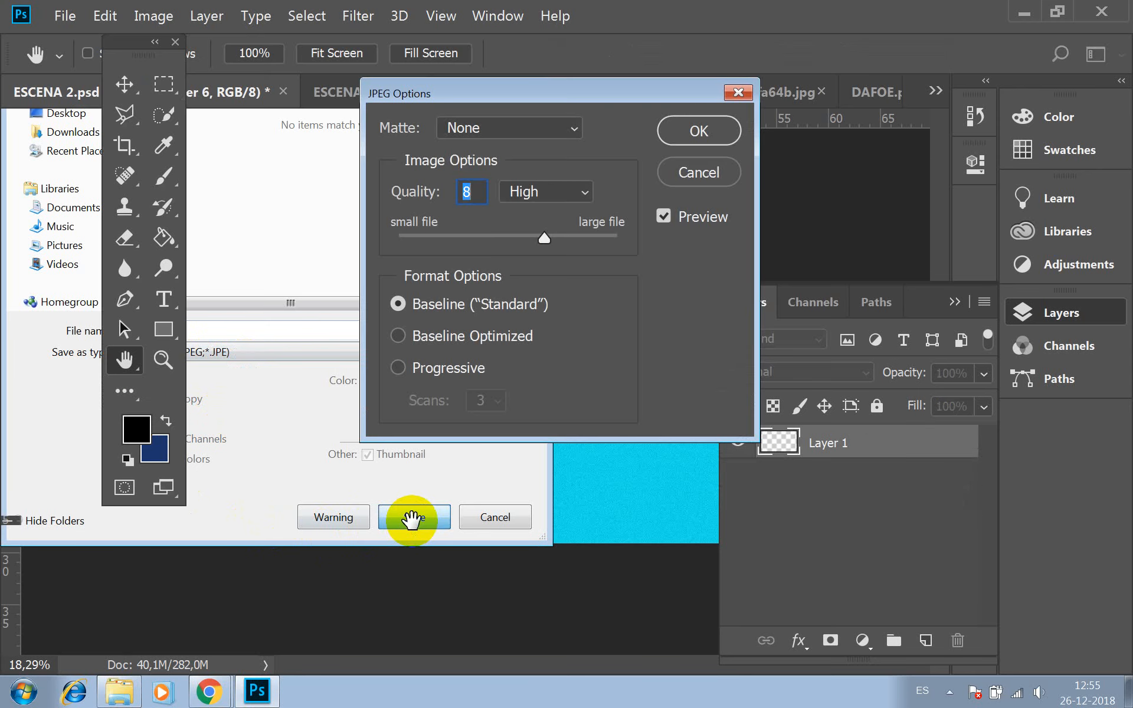
{"action": "left_click_drag", "start_coordinate": [544, 238], "coordinate": [572, 242]}
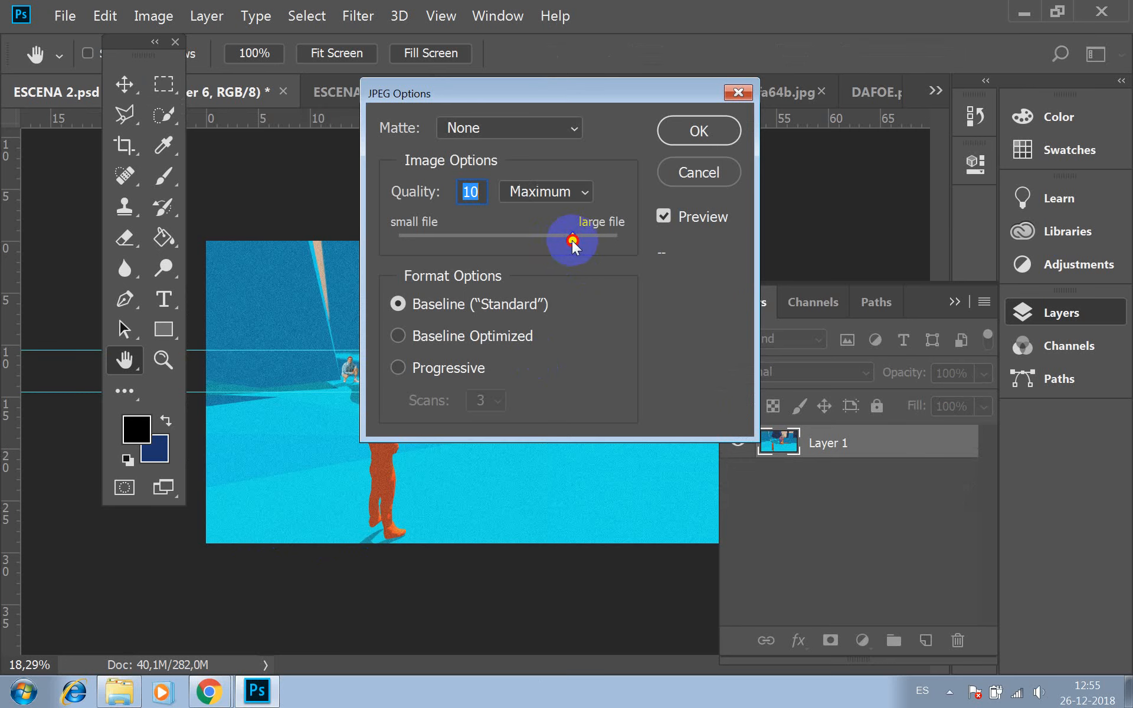
{"action": "left_click", "coordinate": [686, 137]}
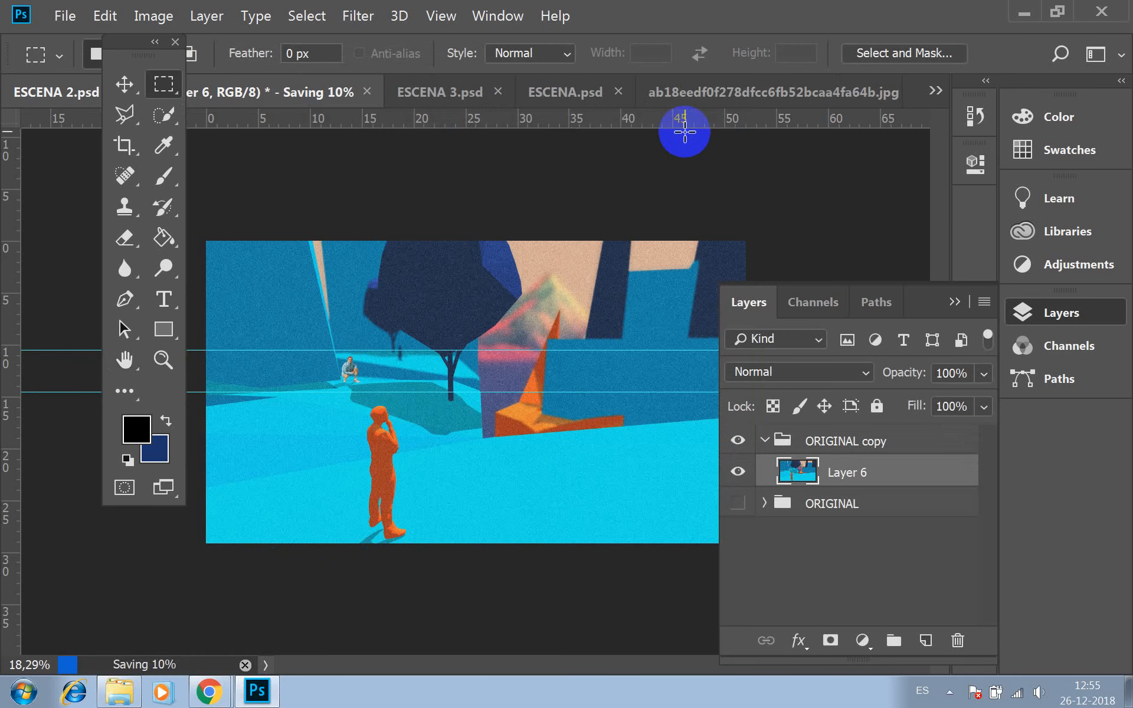
Switch to the ESCENA 3.psd document and save it as JPEG ESCENA 3 with quality 10
{"action": "left_click", "coordinate": [474, 94]}
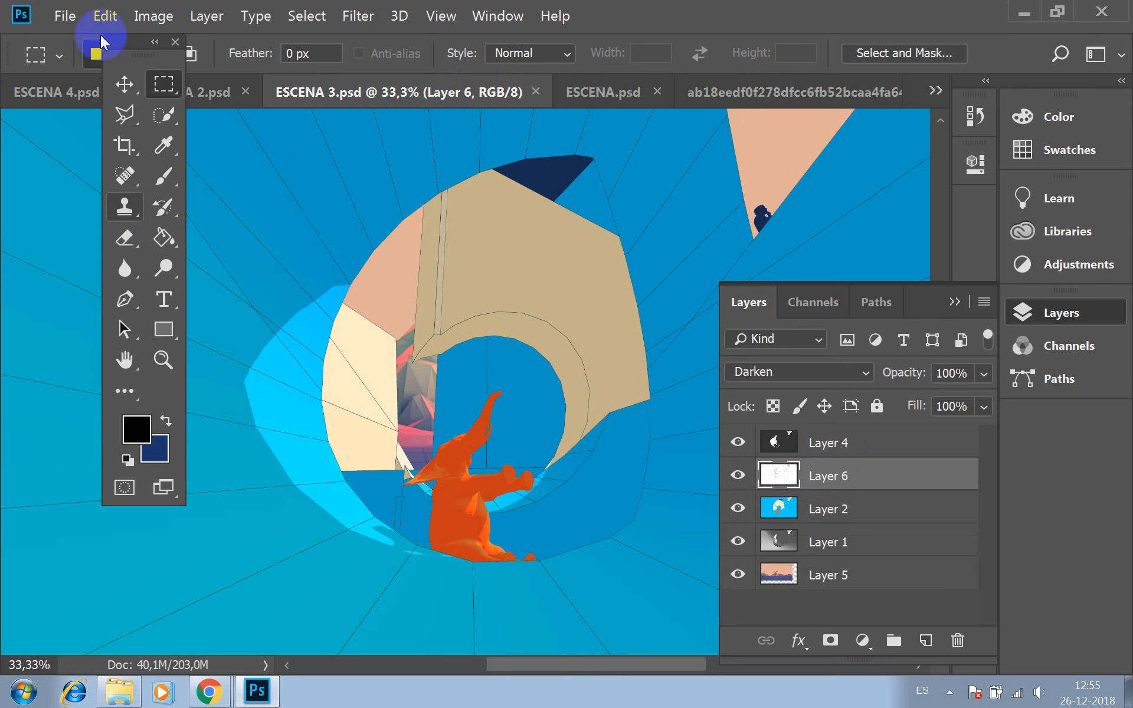
{"action": "left_click", "coordinate": [65, 16]}
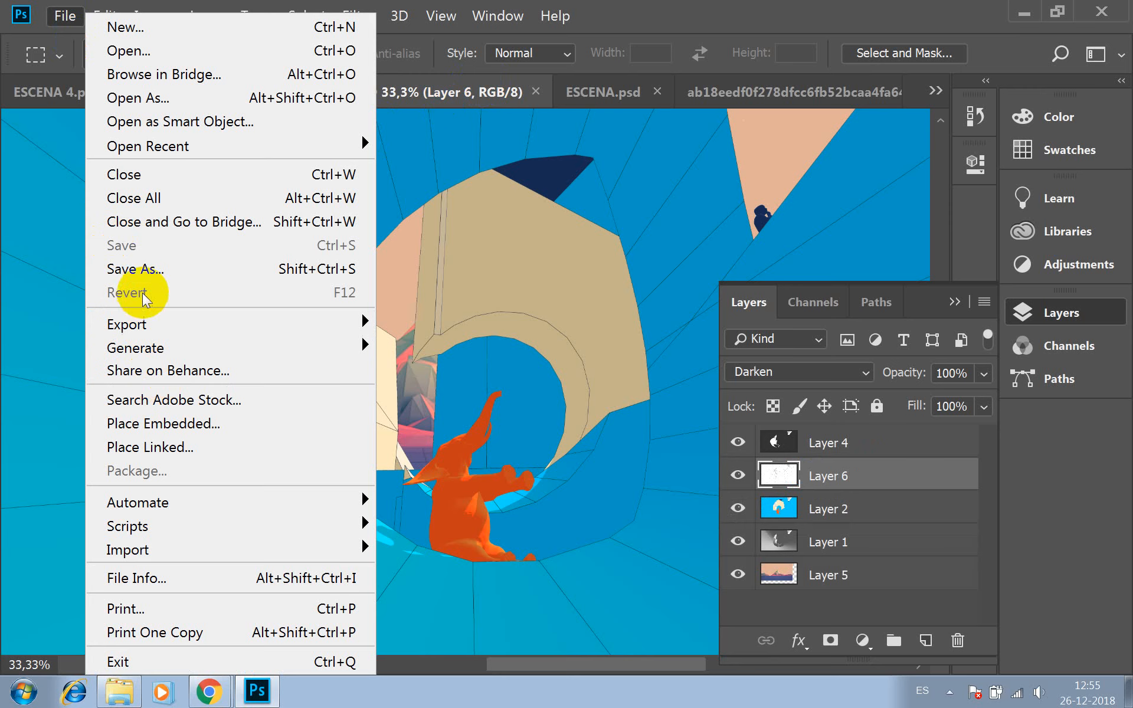
{"action": "left_click", "coordinate": [153, 270]}
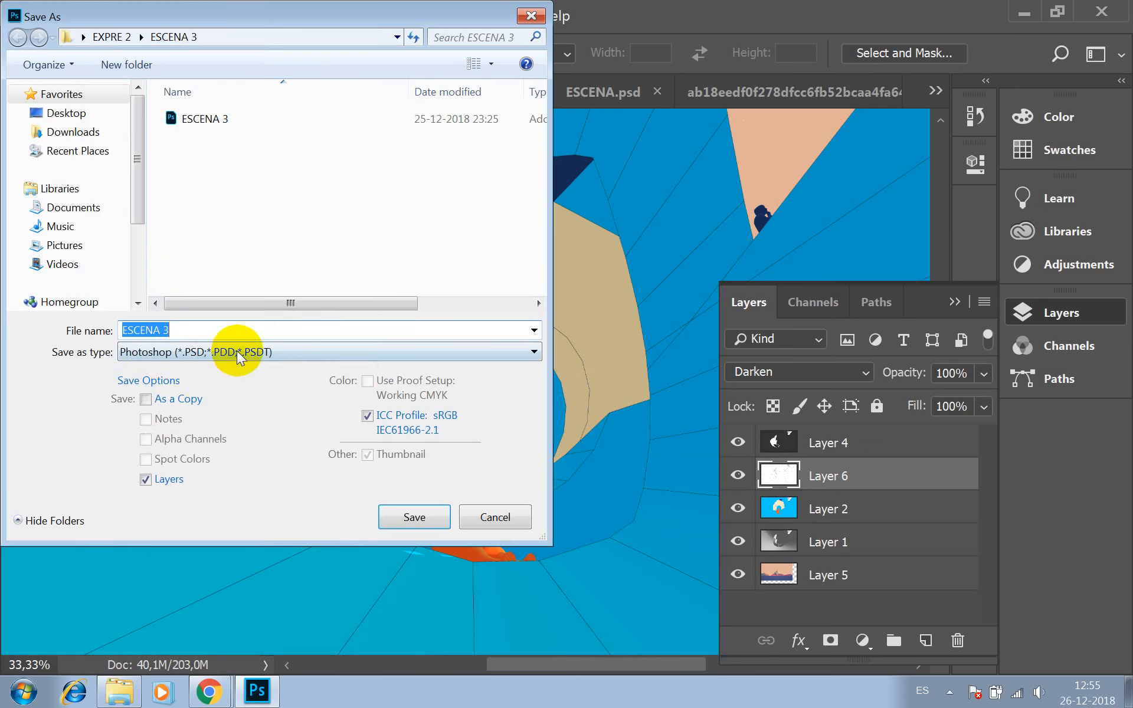
{"action": "left_click", "coordinate": [224, 352]}
{"action": "left_click", "coordinate": [172, 503]}
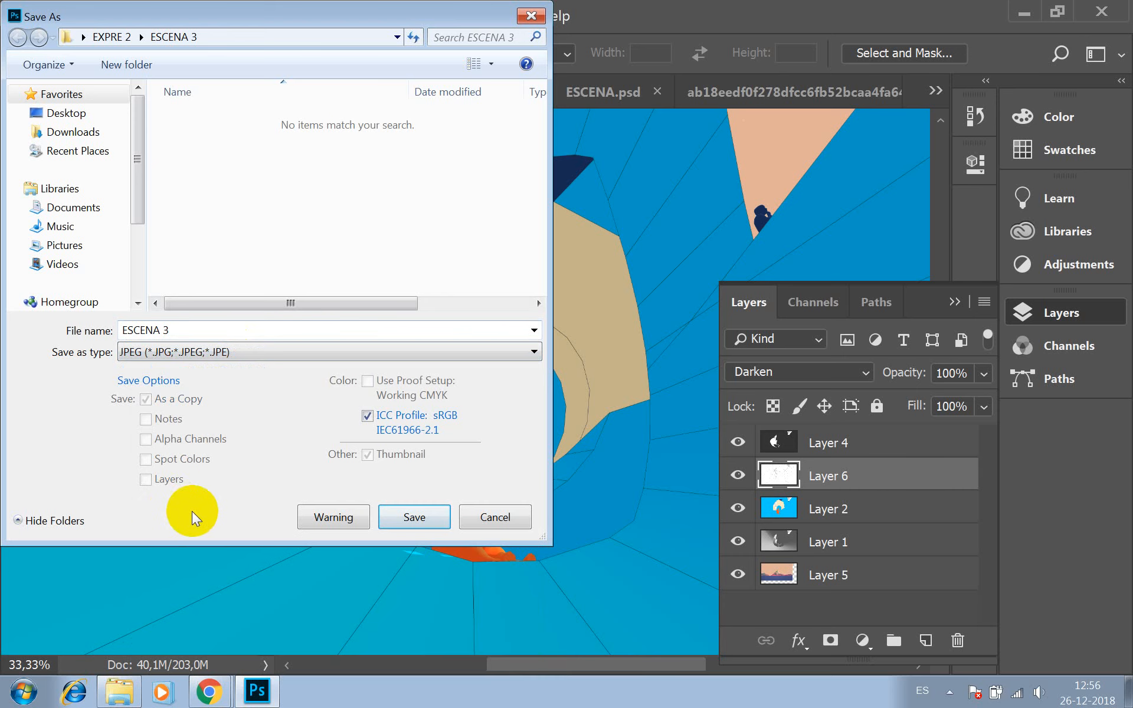
{"action": "left_click", "coordinate": [426, 517]}
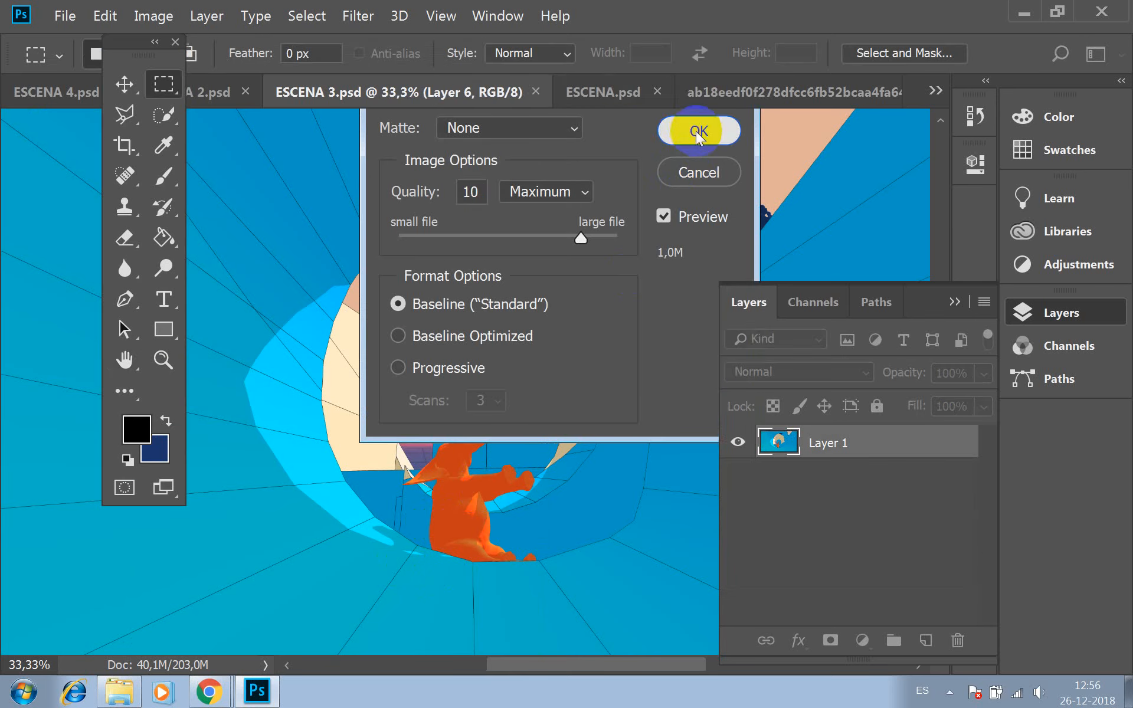
{"action": "left_click", "coordinate": [699, 133]}
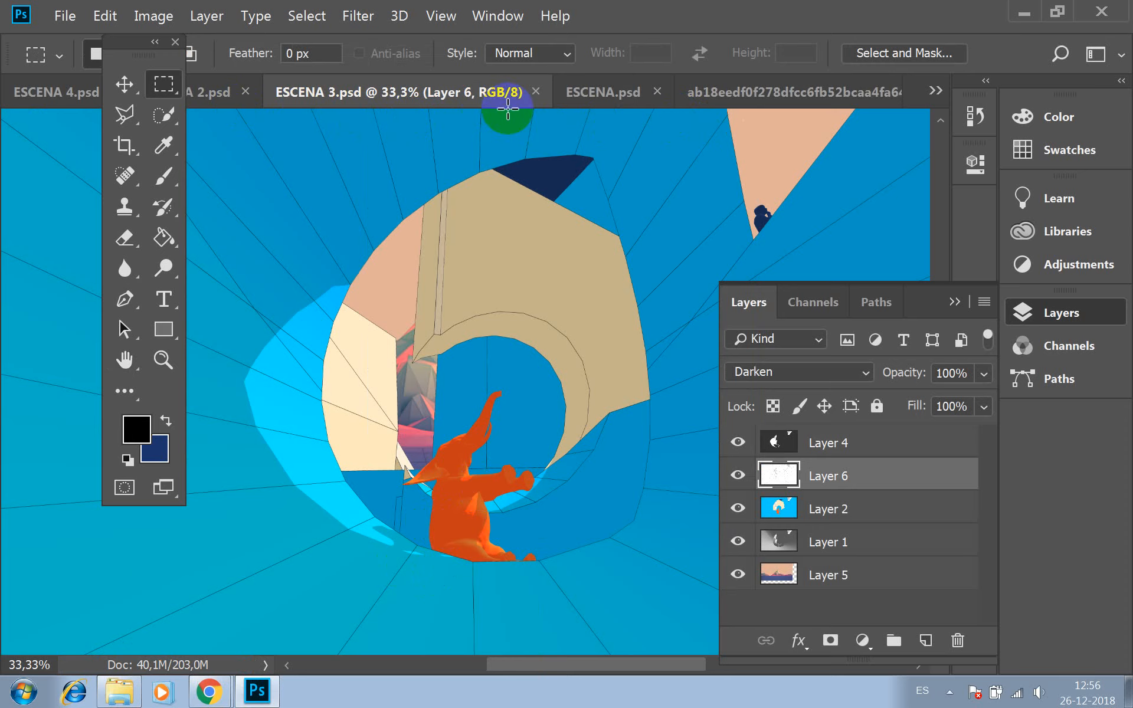
Switch to the ESCENA.psd document and save it as JPEG ESCENA in the CANALES IMAGEN folder with quality 10, Maximum
{"action": "left_click", "coordinate": [599, 94]}
{"action": "left_click", "coordinate": [65, 18]}
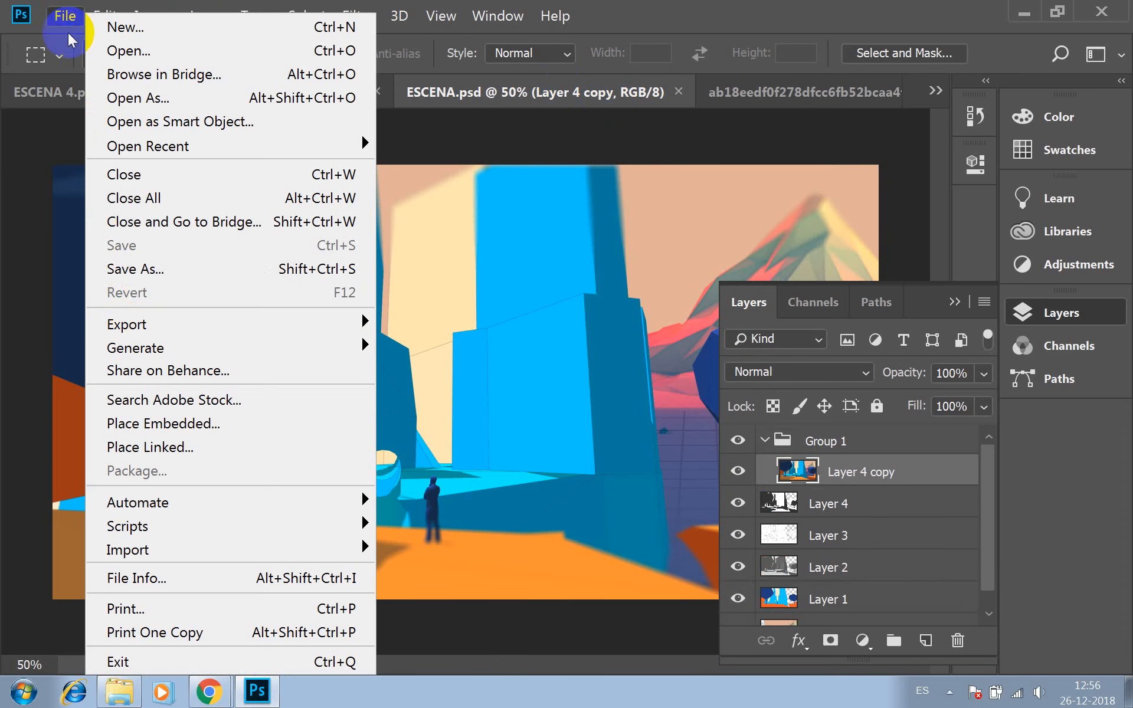
{"action": "left_click", "coordinate": [132, 269]}
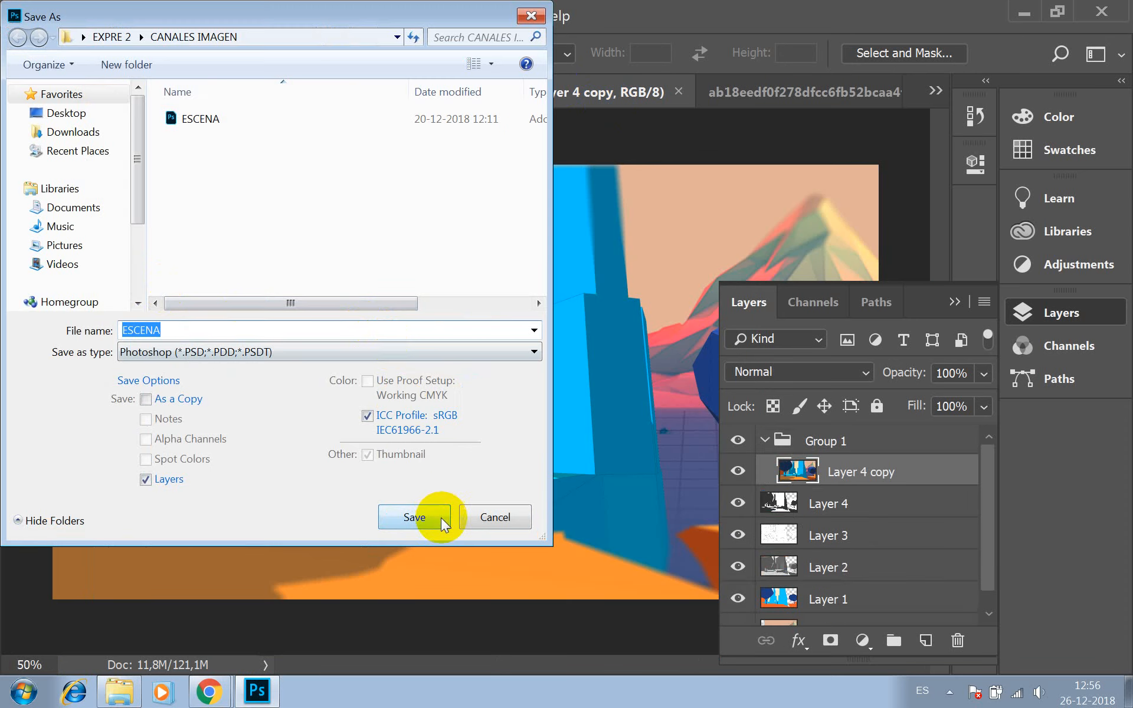
{"action": "left_click", "coordinate": [347, 353]}
{"action": "left_click", "coordinate": [193, 502]}
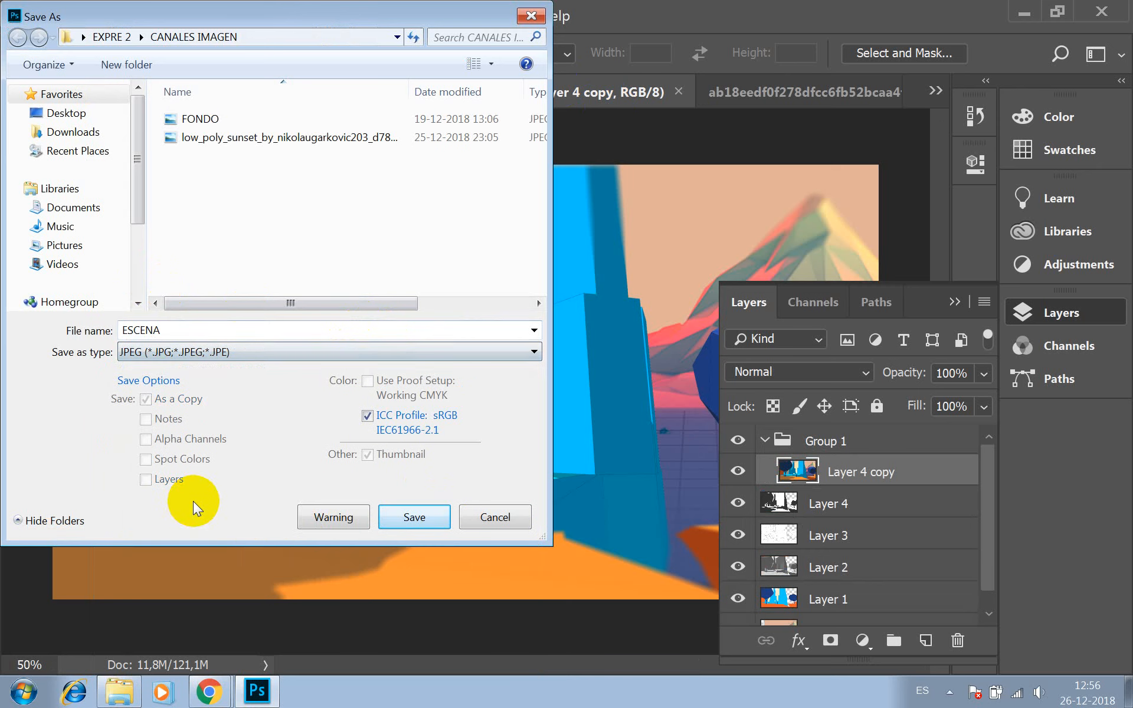
{"action": "left_click", "coordinate": [417, 519]}
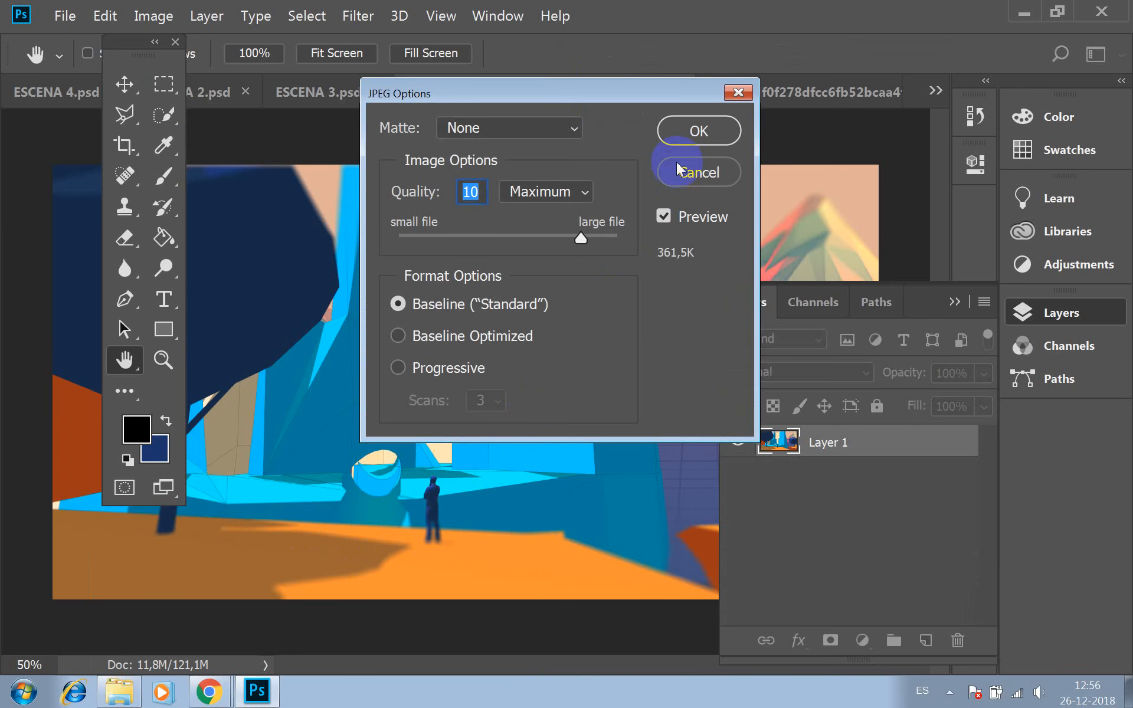
{"action": "left_click", "coordinate": [690, 131]}
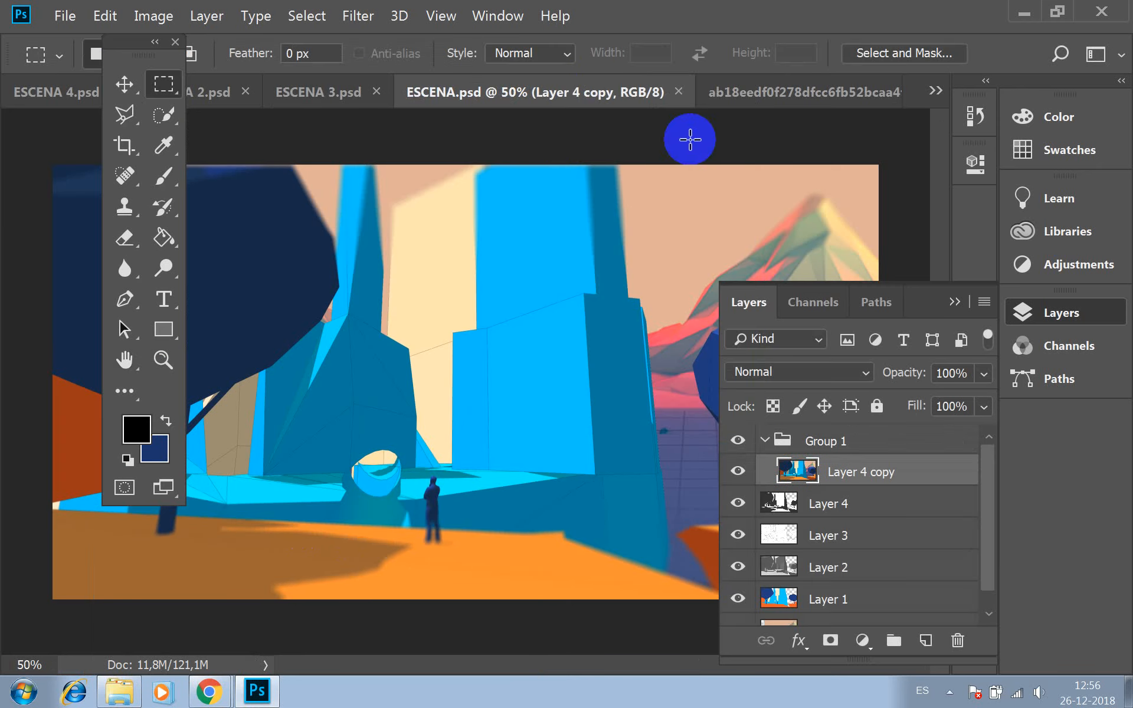
Switch to the ESCENA 4.psd document and save it as JPEG ESCENA 4 in the ESCENA 4 folder with quality 10, Maximum
{"action": "left_click", "coordinate": [55, 93]}
{"action": "left_click", "coordinate": [65, 16]}
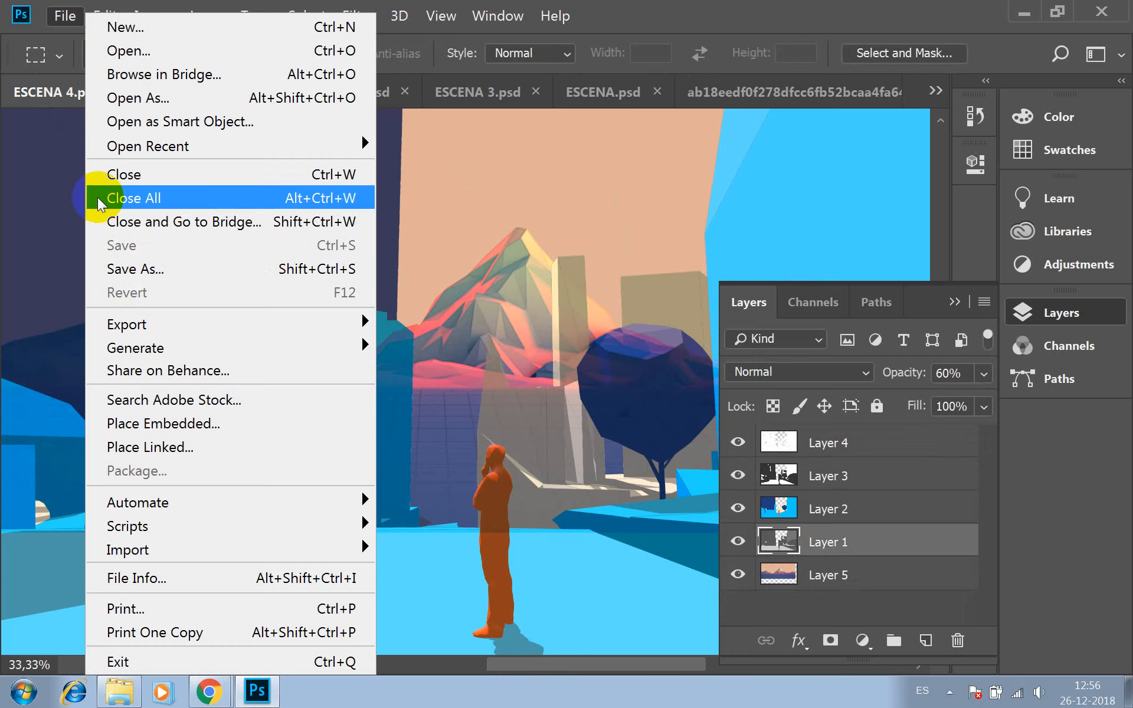
{"action": "left_click", "coordinate": [152, 269]}
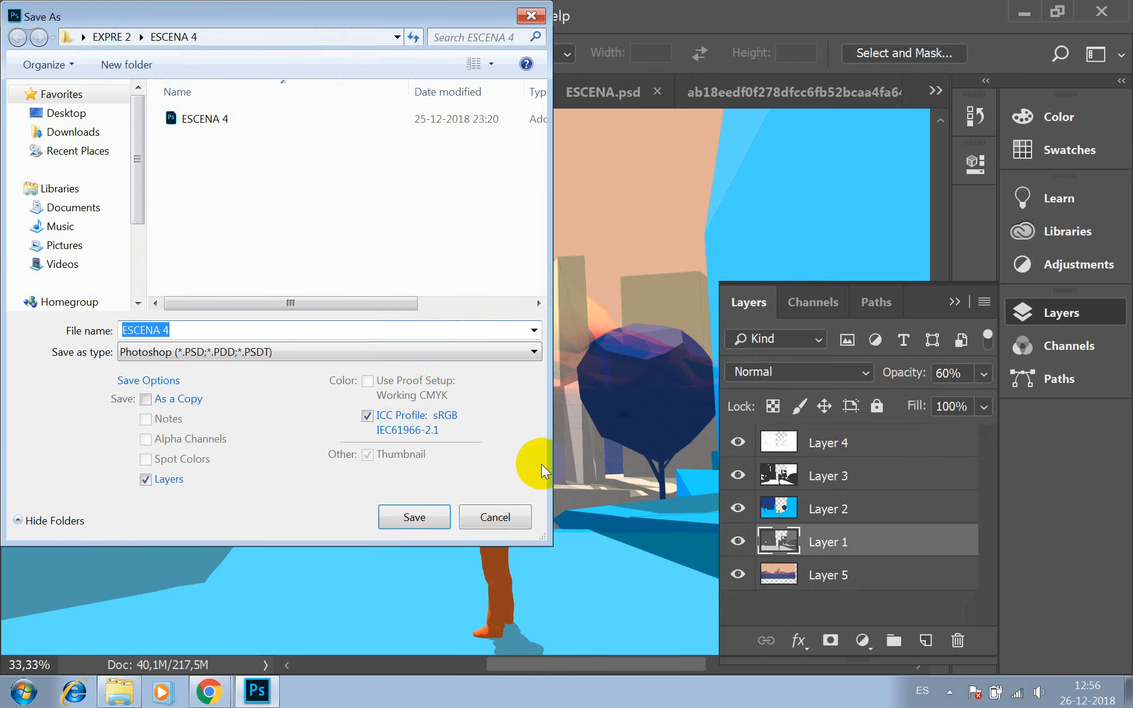
{"action": "left_click", "coordinate": [337, 351]}
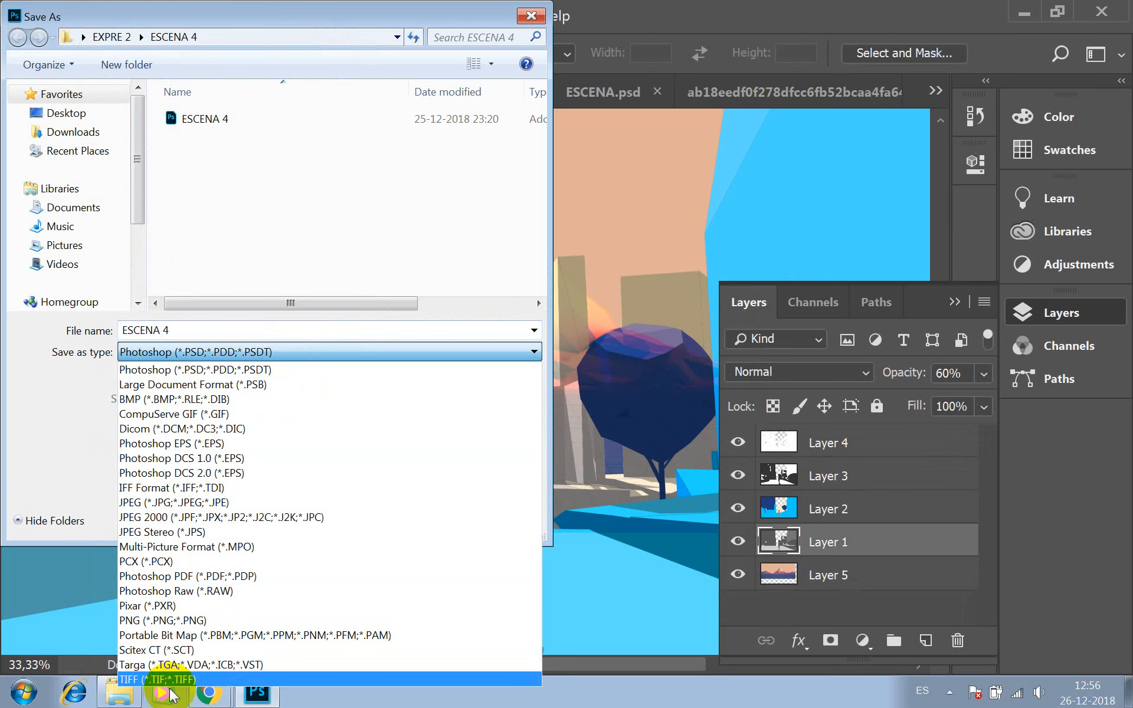
{"action": "left_click", "coordinate": [176, 502]}
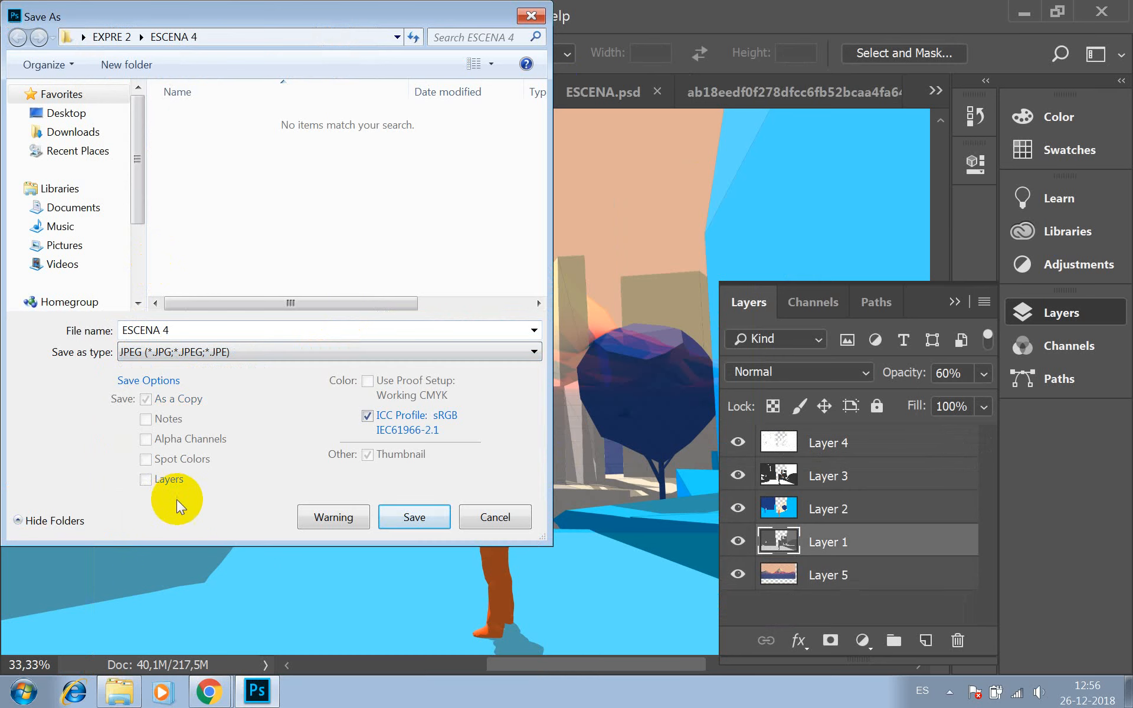
{"action": "left_click", "coordinate": [419, 516]}
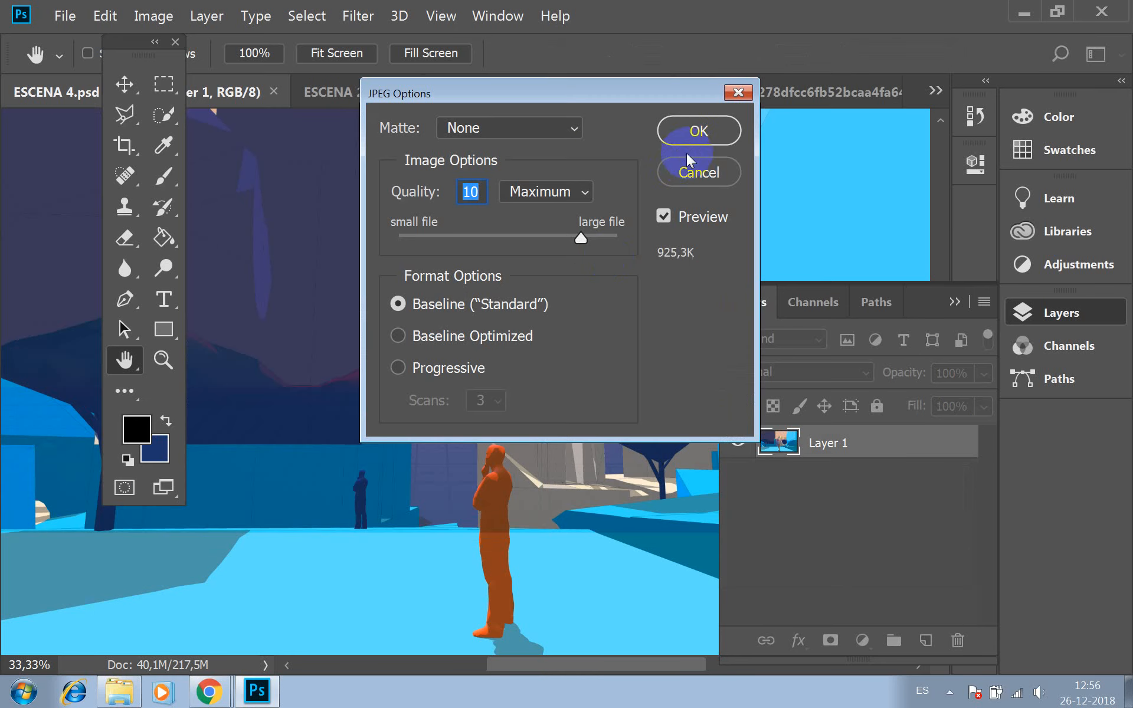
{"action": "left_click", "coordinate": [699, 133]}
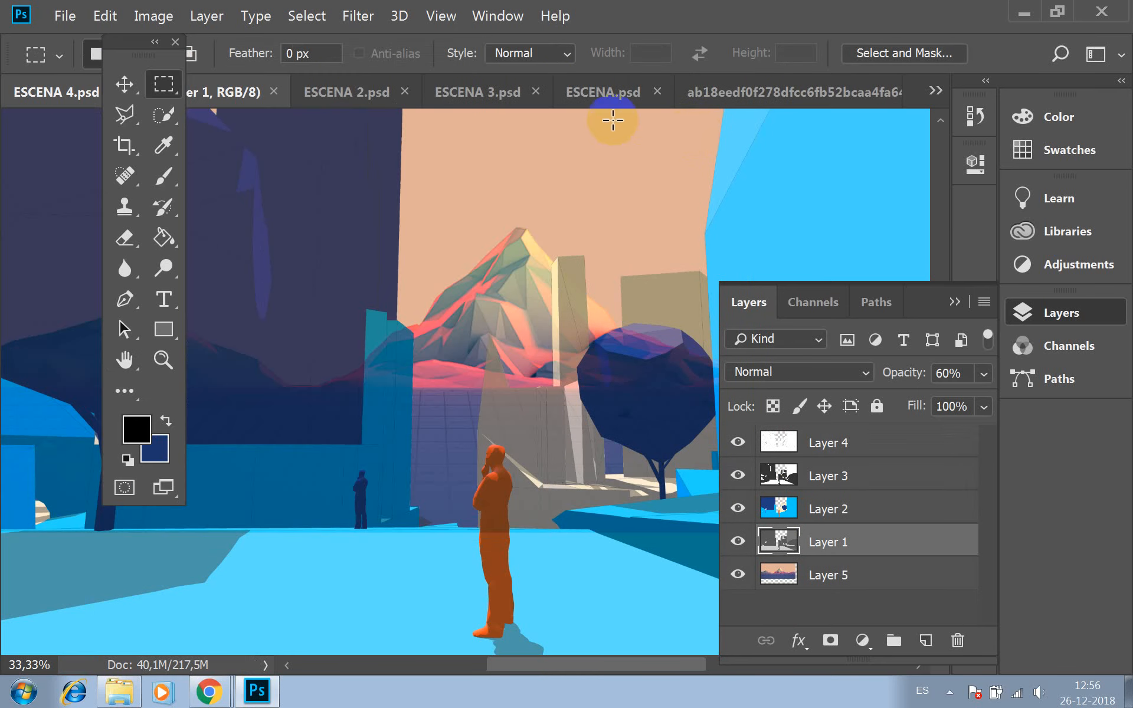
Undo the added noise on Layer 6 of ESCENA 2.psd and open the Filter Gallery with the preview at 25%
{"action": "left_click", "coordinate": [375, 90]}
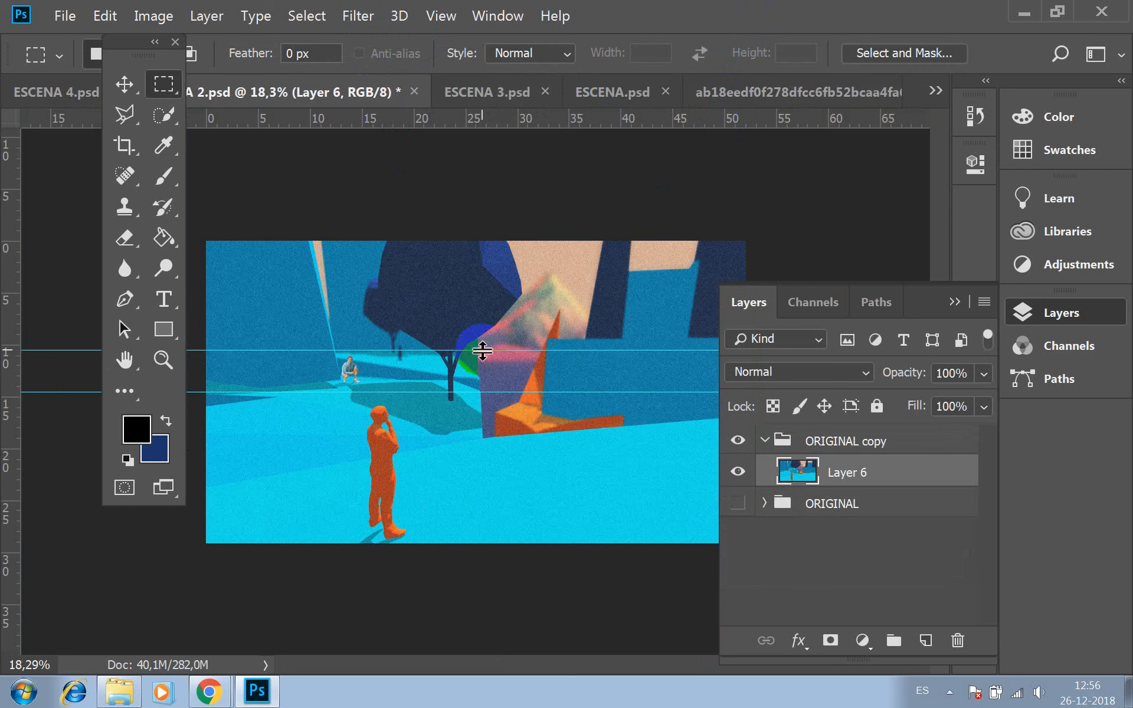
{"action": "key", "text": "ctrl+z"}
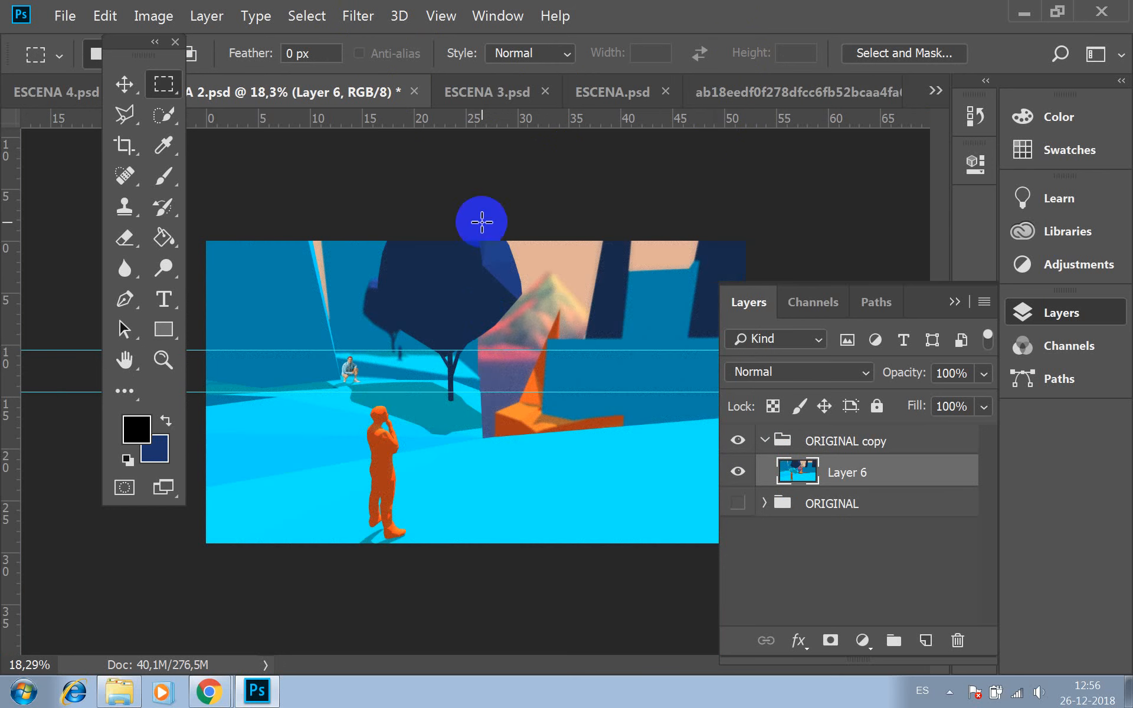
{"action": "left_click", "coordinate": [350, 14]}
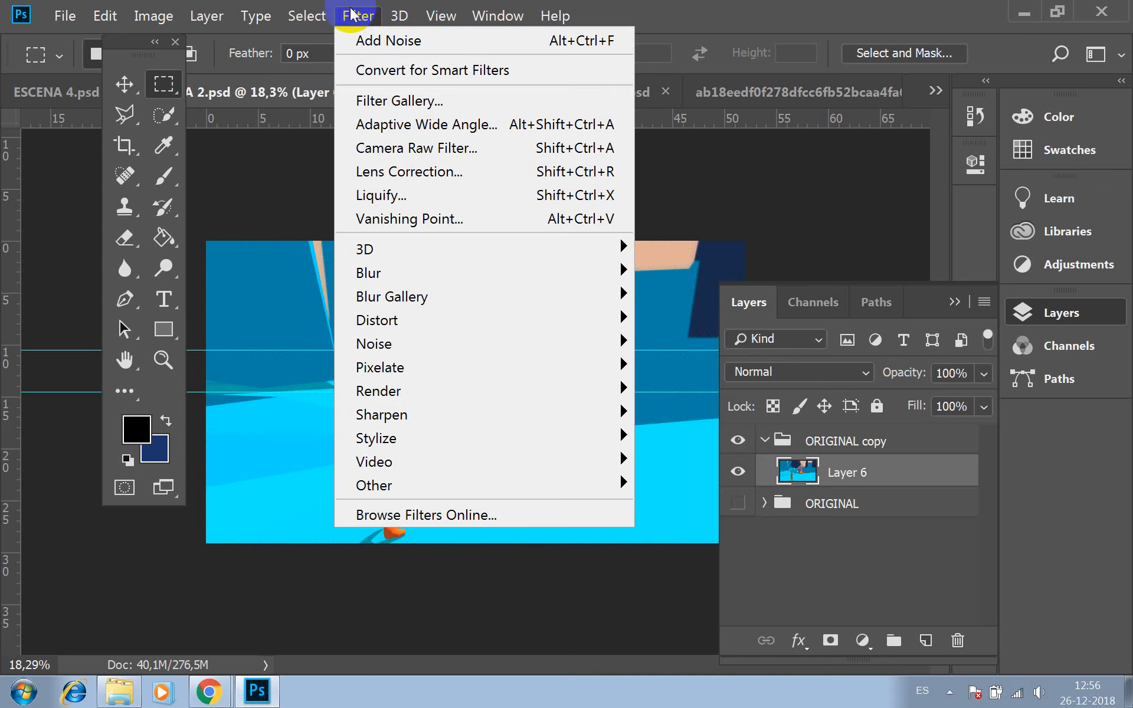
{"action": "left_click", "coordinate": [378, 104]}
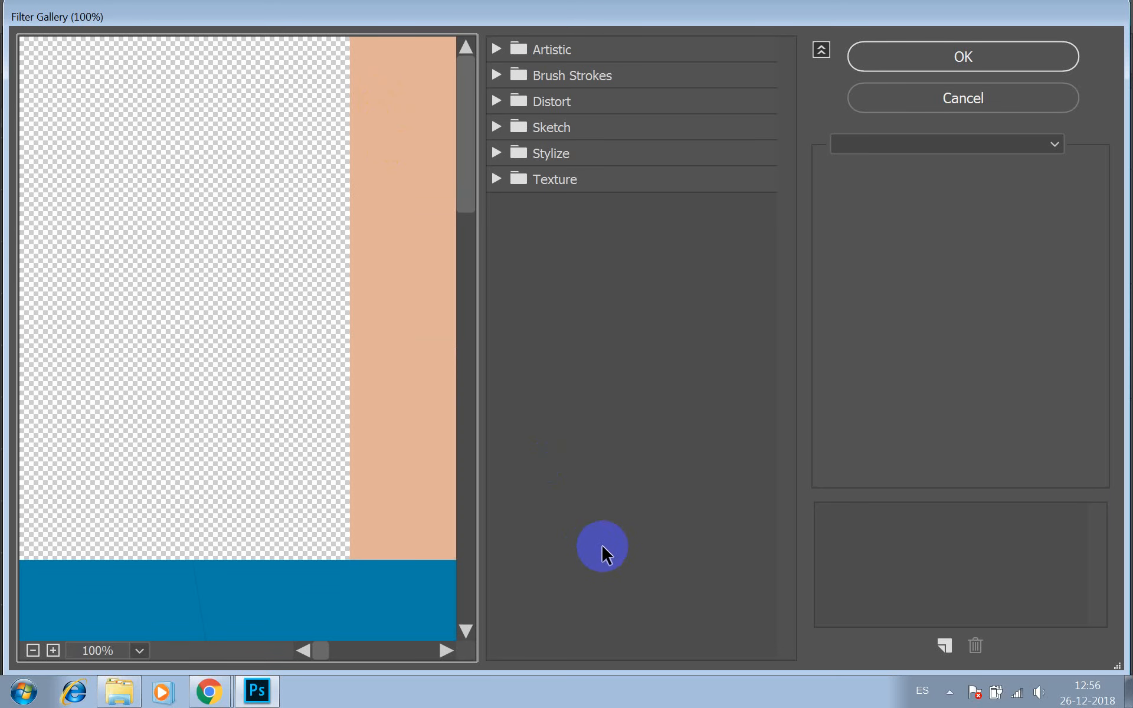
{"action": "left_click", "coordinate": [33, 647]}
{"action": "left_click", "coordinate": [33, 647]}
{"action": "left_click", "coordinate": [33, 648]}
{"action": "left_click", "coordinate": [33, 647]}
{"action": "left_click", "coordinate": [34, 648]}
{"action": "left_click", "coordinate": [33, 648]}
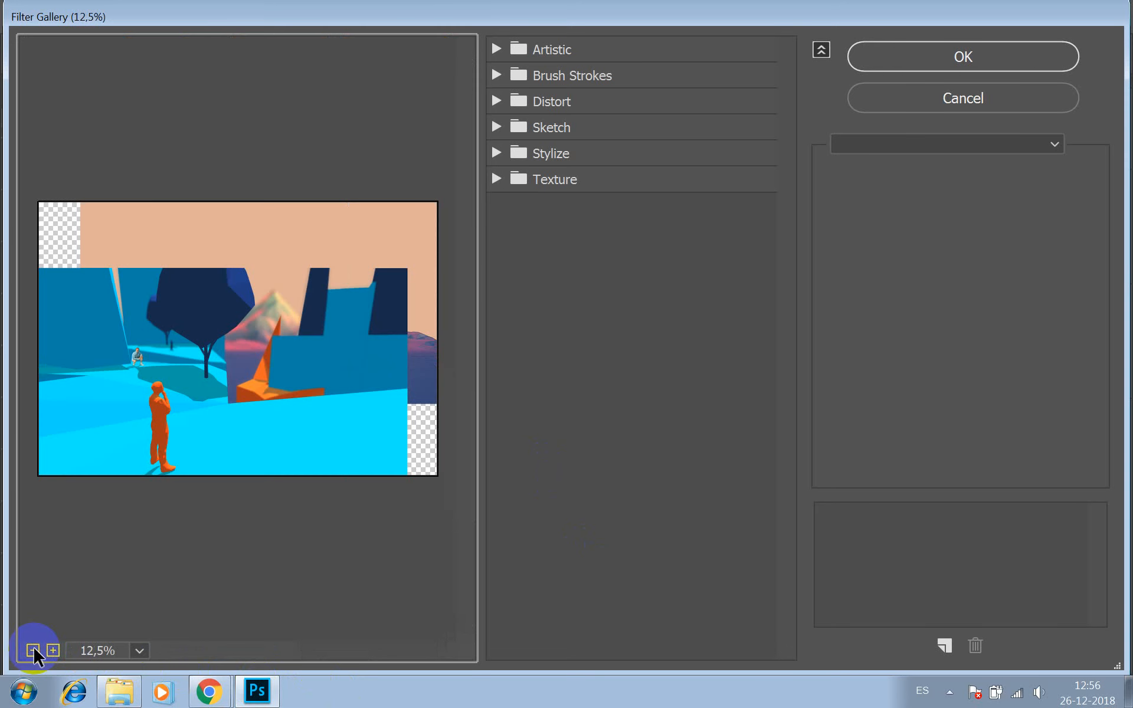
{"action": "left_click", "coordinate": [53, 650]}
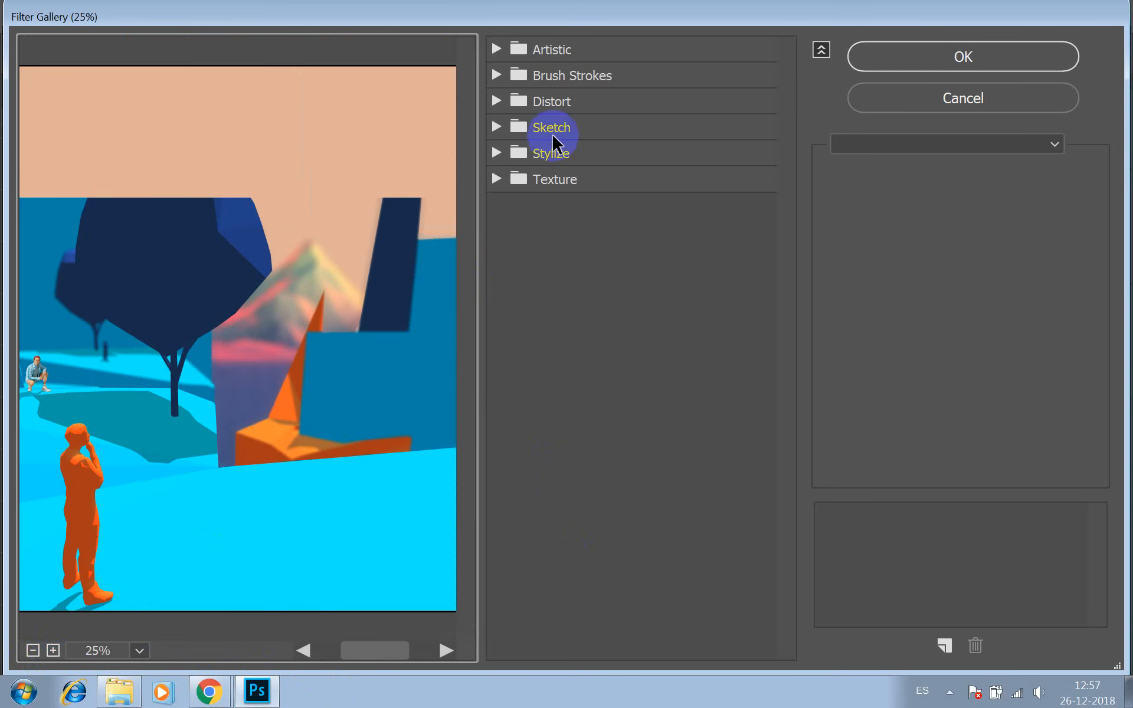
Preview the Artistic filters Colored Pencil, Cutout, Dry Brush, Film Grain, Neon Glow and Paint Daubs on the scene
{"action": "left_click", "coordinate": [499, 47]}
{"action": "left_click", "coordinate": [538, 100]}
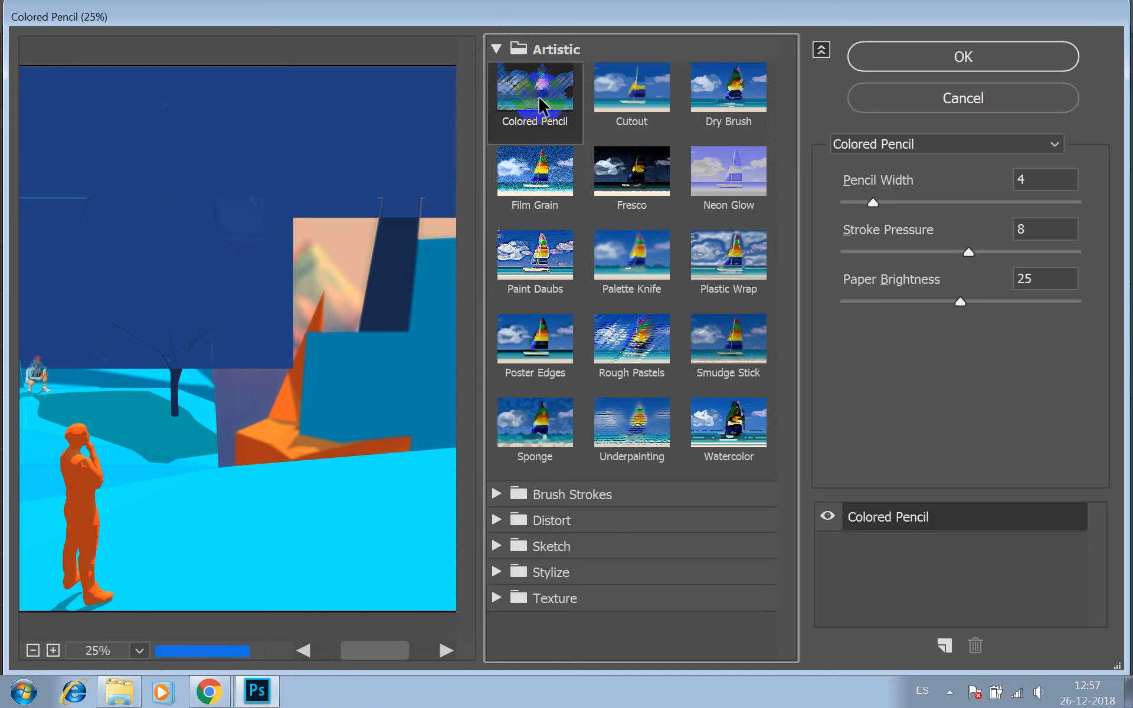
{"action": "left_click", "coordinate": [631, 97]}
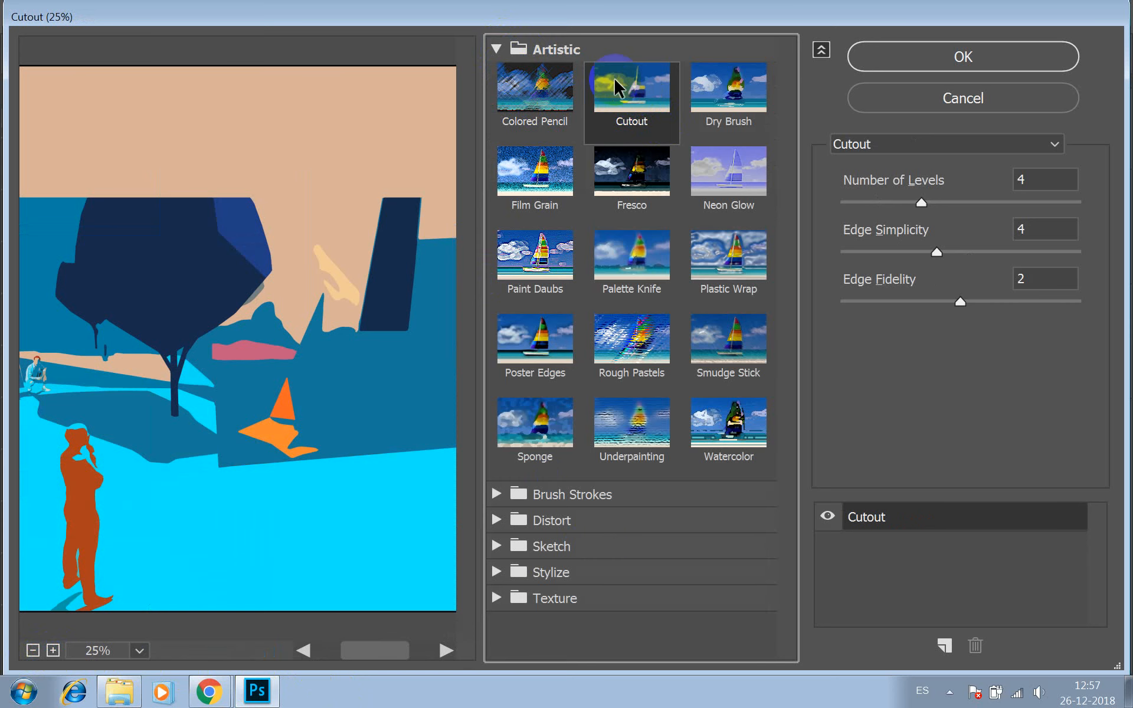
{"action": "left_click", "coordinate": [728, 91]}
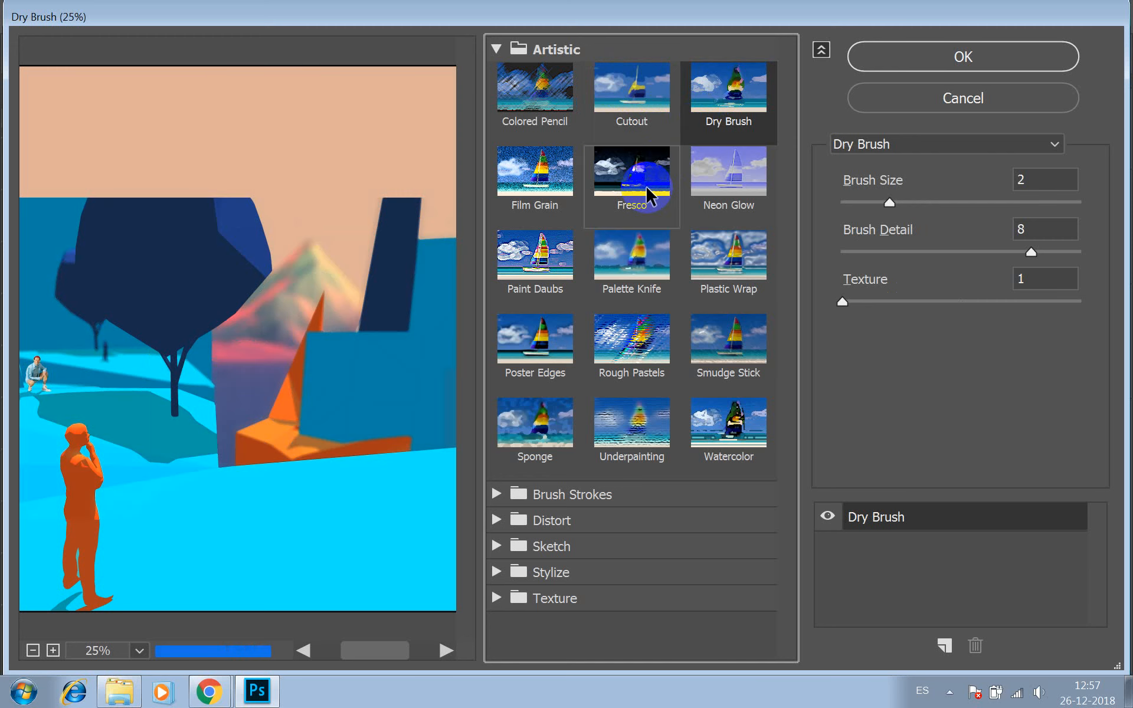
{"action": "left_click", "coordinate": [515, 168]}
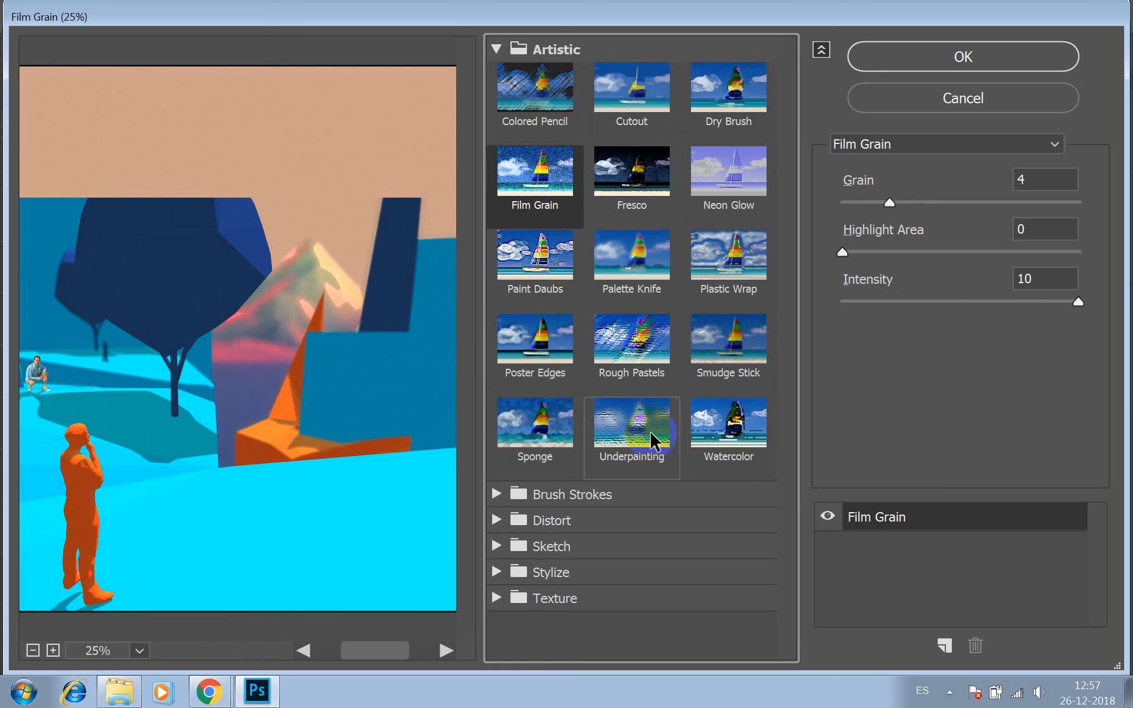
{"action": "left_click", "coordinate": [733, 165]}
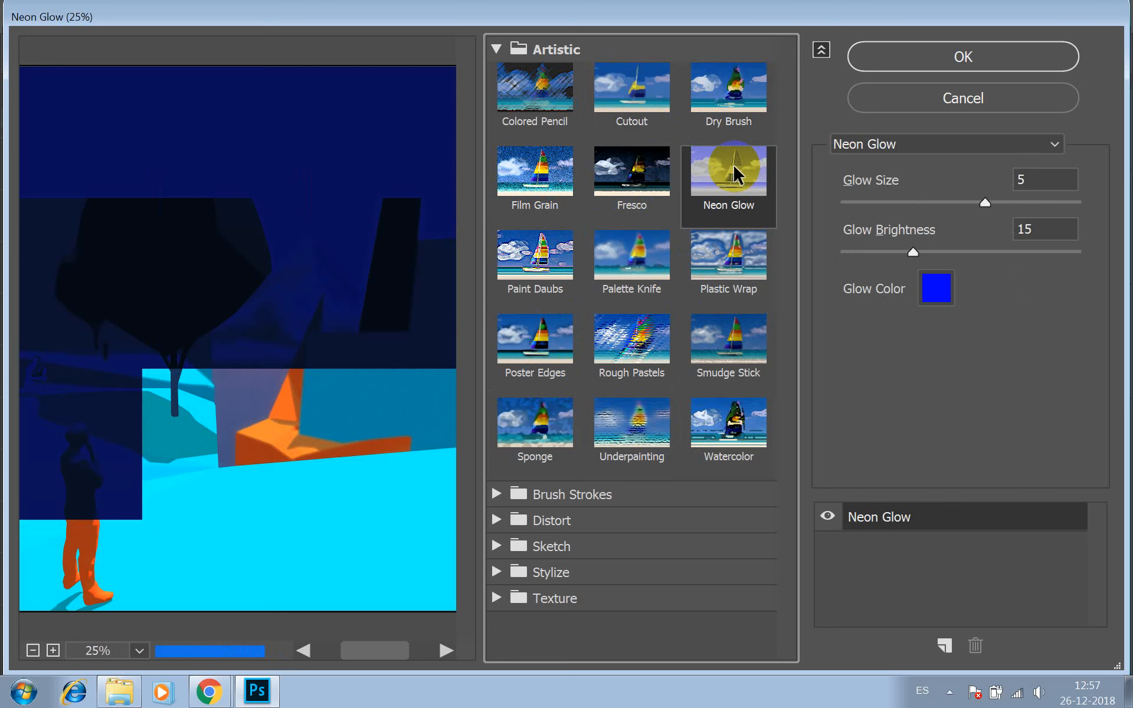
{"action": "left_click", "coordinate": [524, 256]}
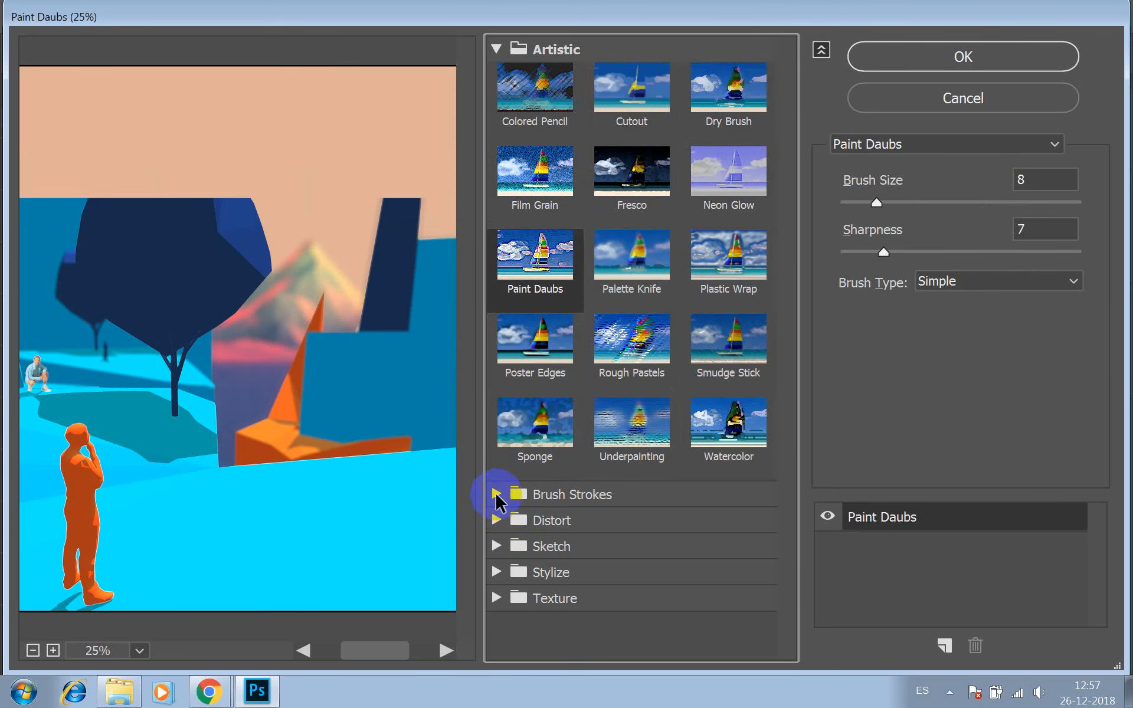
Preview the Sumi-e filter from the Brush Strokes category and close the Filter Gallery without applying anything
{"action": "left_click", "coordinate": [495, 50]}
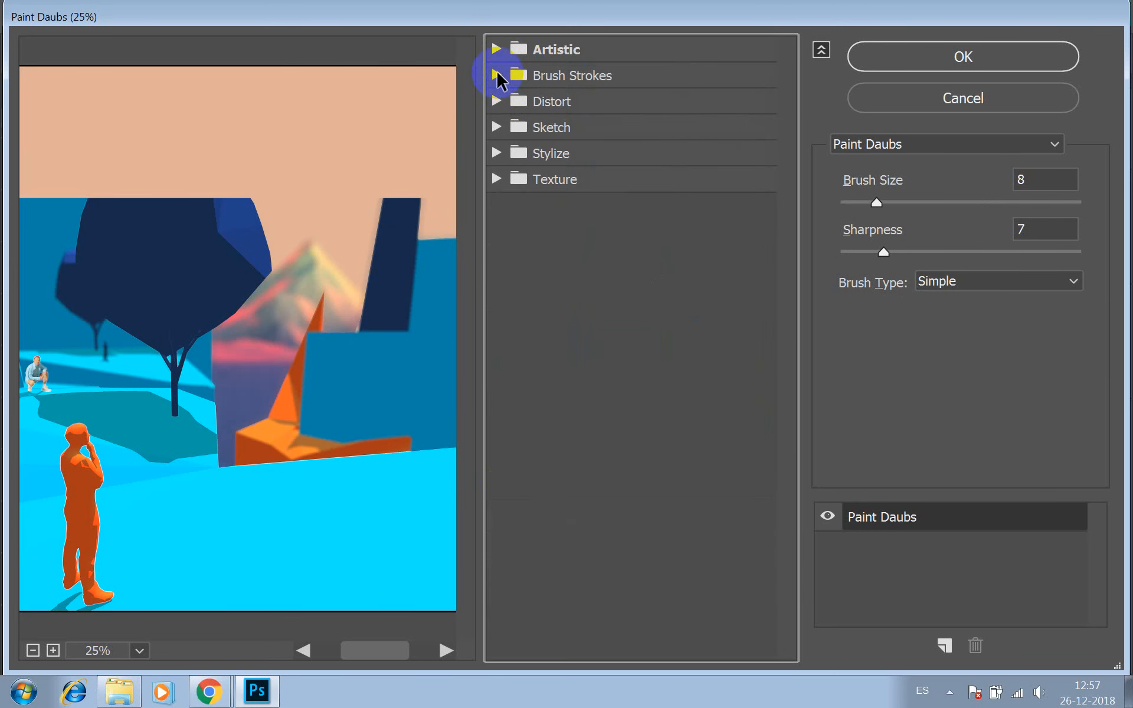
{"action": "left_click", "coordinate": [497, 73]}
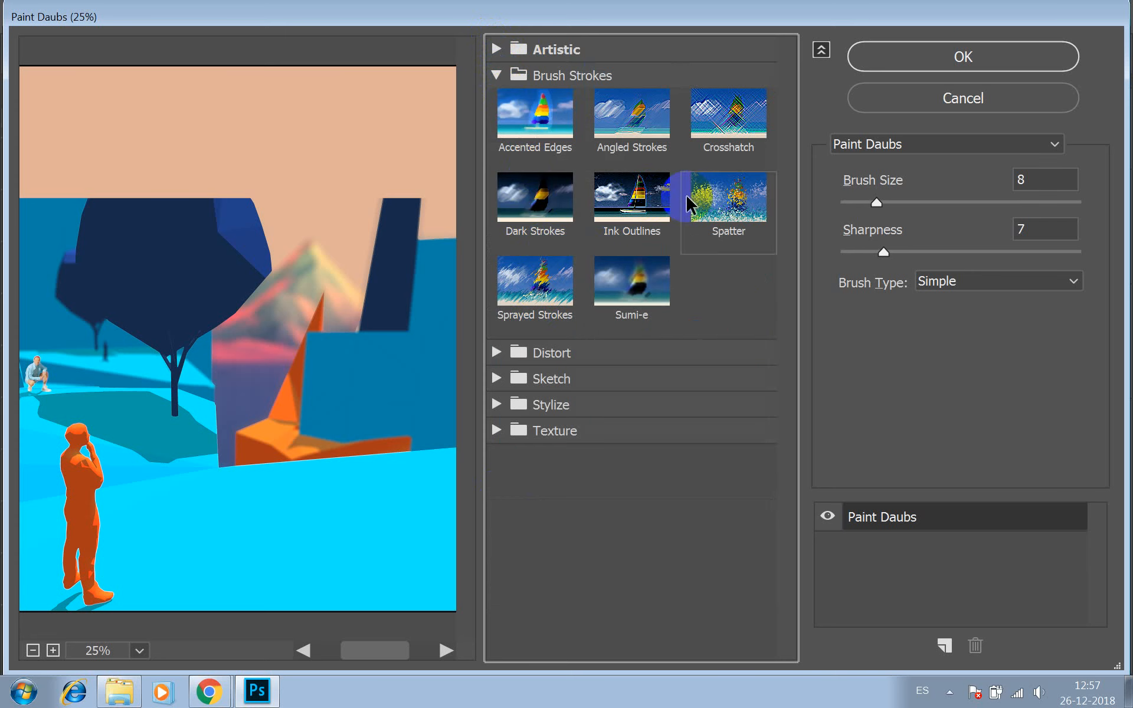
{"action": "left_click", "coordinate": [628, 299]}
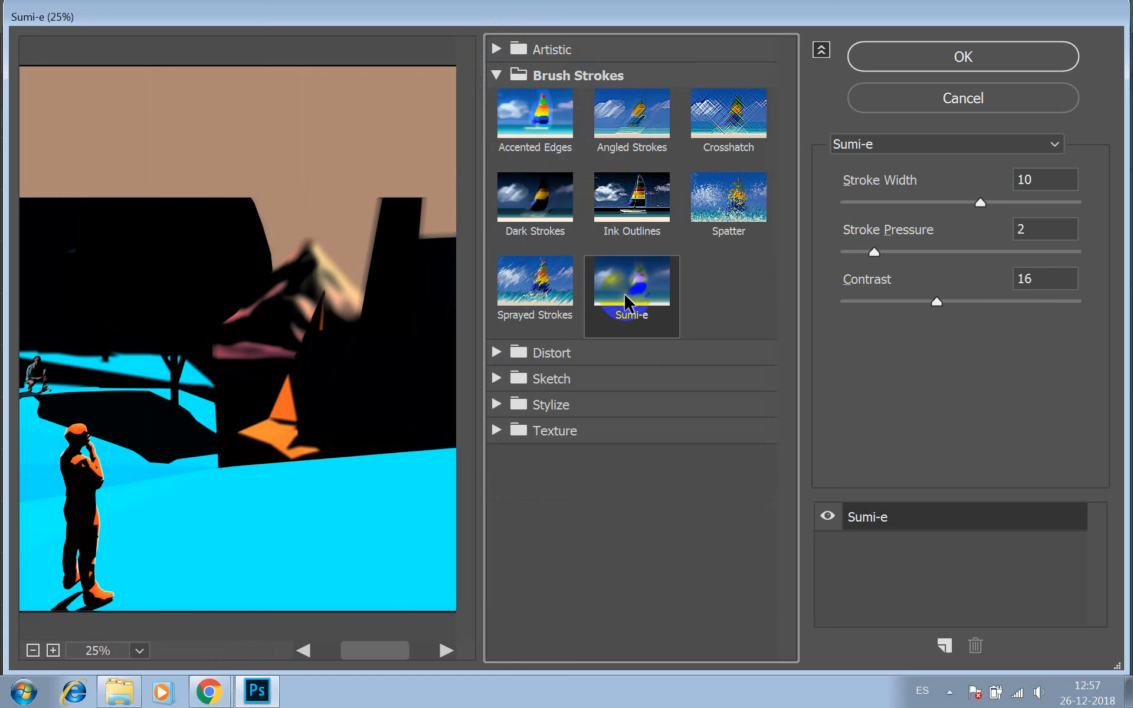
{"action": "left_click", "coordinate": [497, 74]}
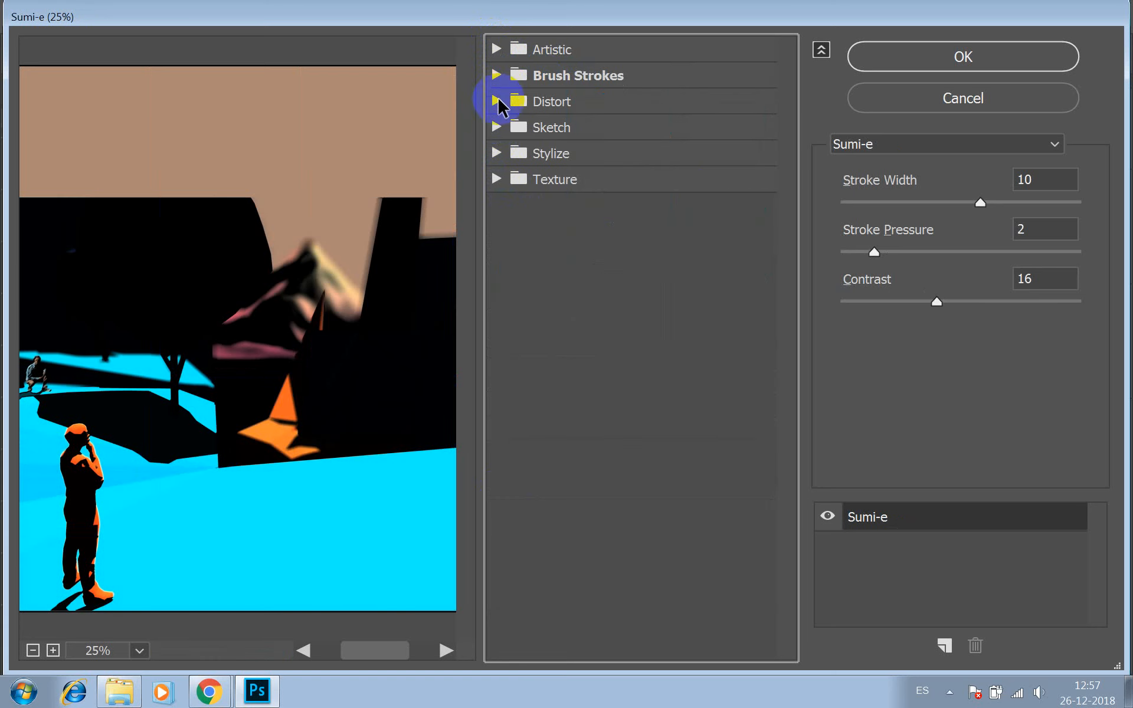
{"action": "left_click", "coordinate": [495, 50]}
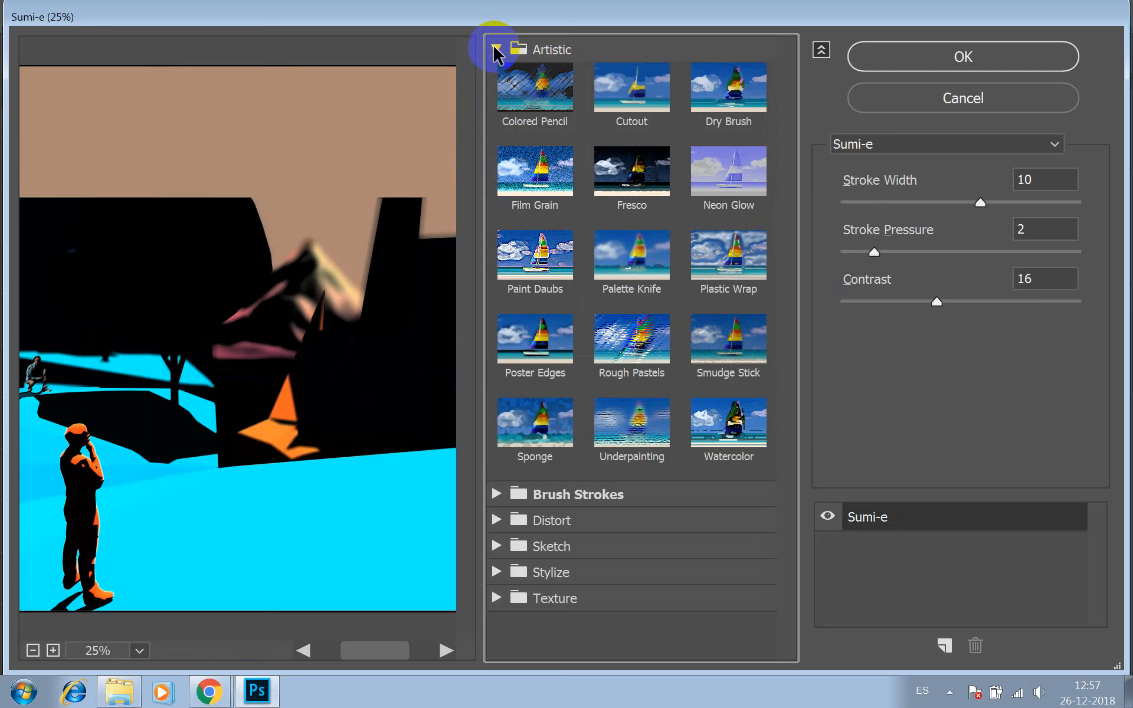
{"action": "left_click", "coordinate": [883, 99]}
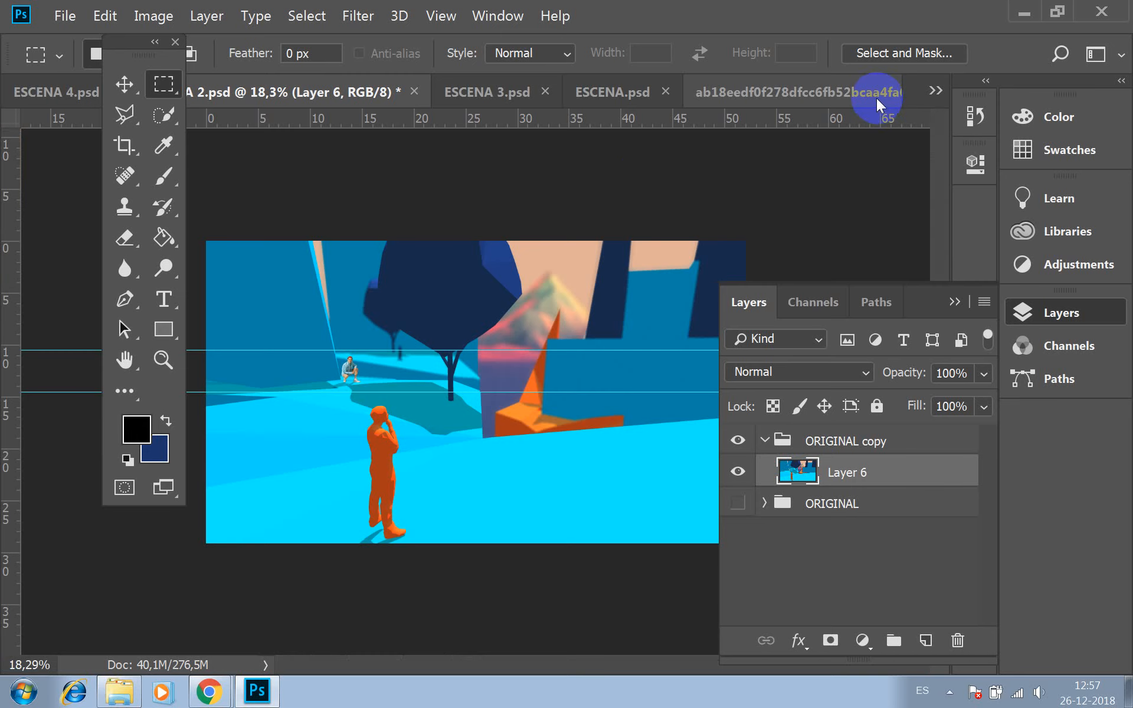
Open the Filter Gallery for Layer 6 and set its preview zoom to 25%
{"action": "left_click", "coordinate": [358, 16]}
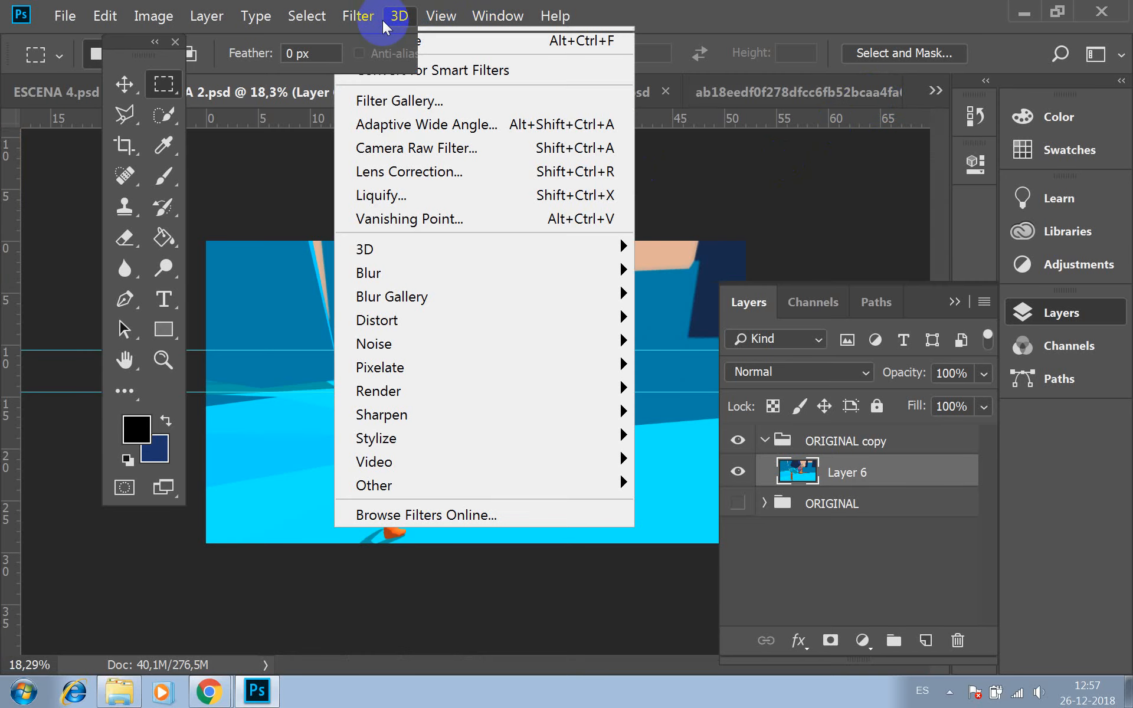
{"action": "mouse_move", "coordinate": [392, 16]}
{"action": "mouse_move", "coordinate": [358, 16]}
{"action": "left_click", "coordinate": [381, 101]}
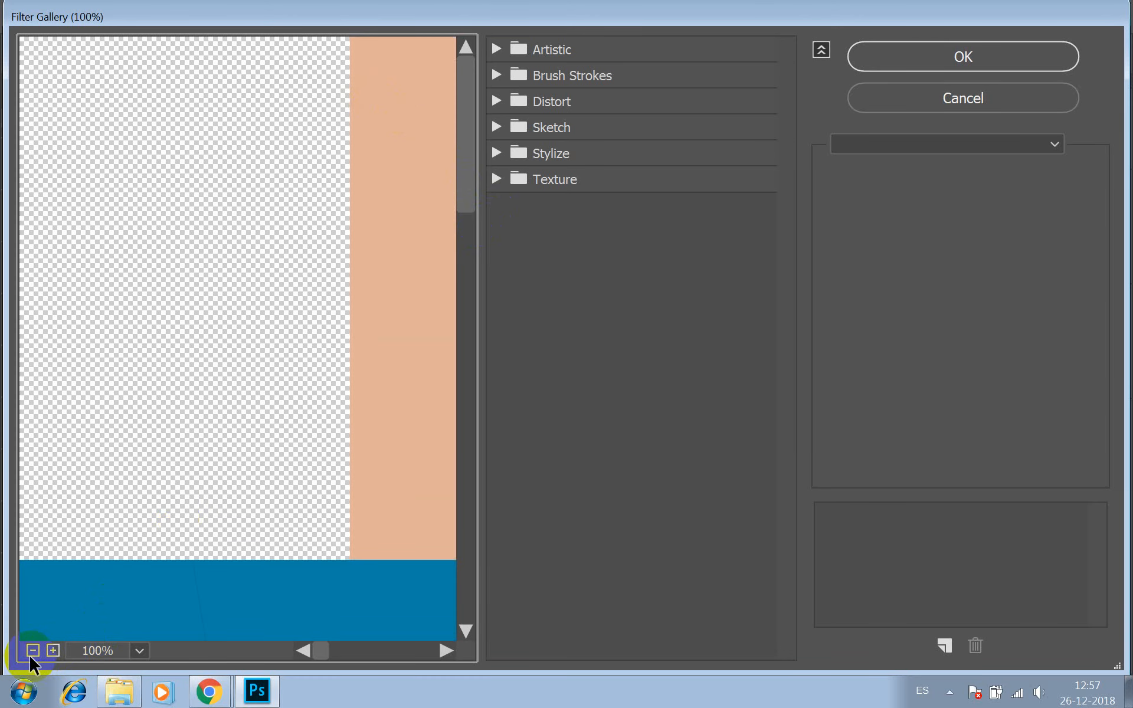
{"action": "left_click", "coordinate": [33, 650]}
{"action": "left_click", "coordinate": [33, 650]}
{"action": "left_click", "coordinate": [33, 650]}
{"action": "left_click", "coordinate": [33, 650]}
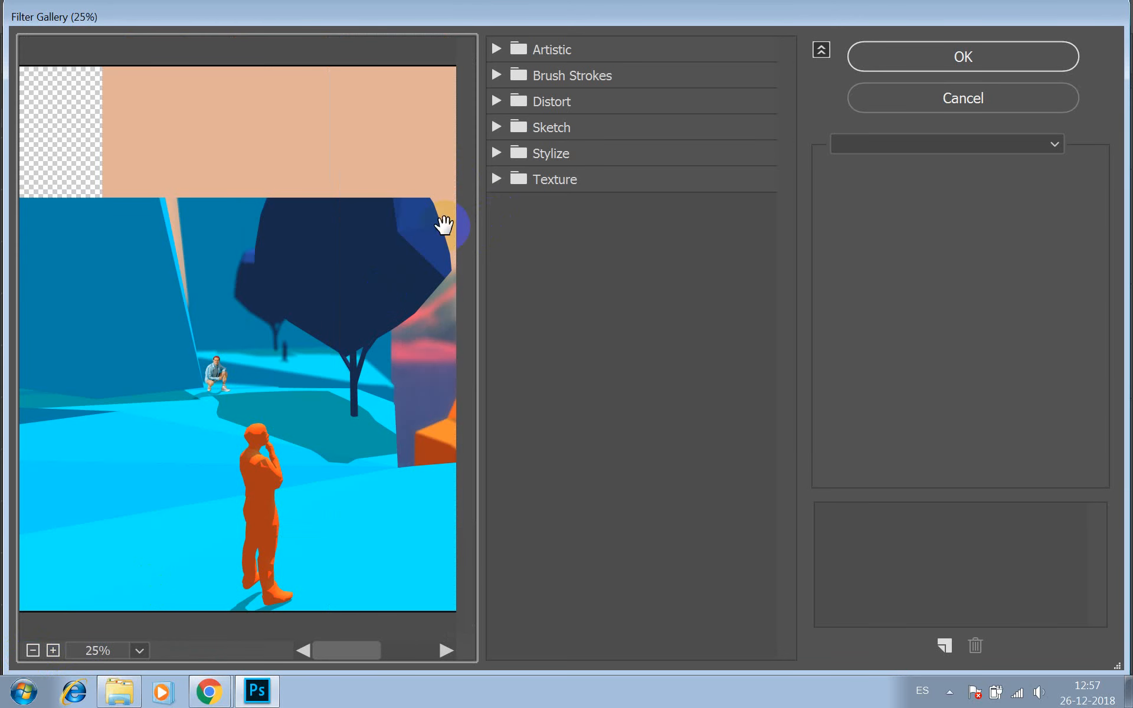
Preview the Sketch filters Halftone Pattern, Reticulation, Conté Crayon, Chalk & Charcoal and Charcoal, and close the Filter Gallery without applying anything
{"action": "left_click", "coordinate": [504, 130]}
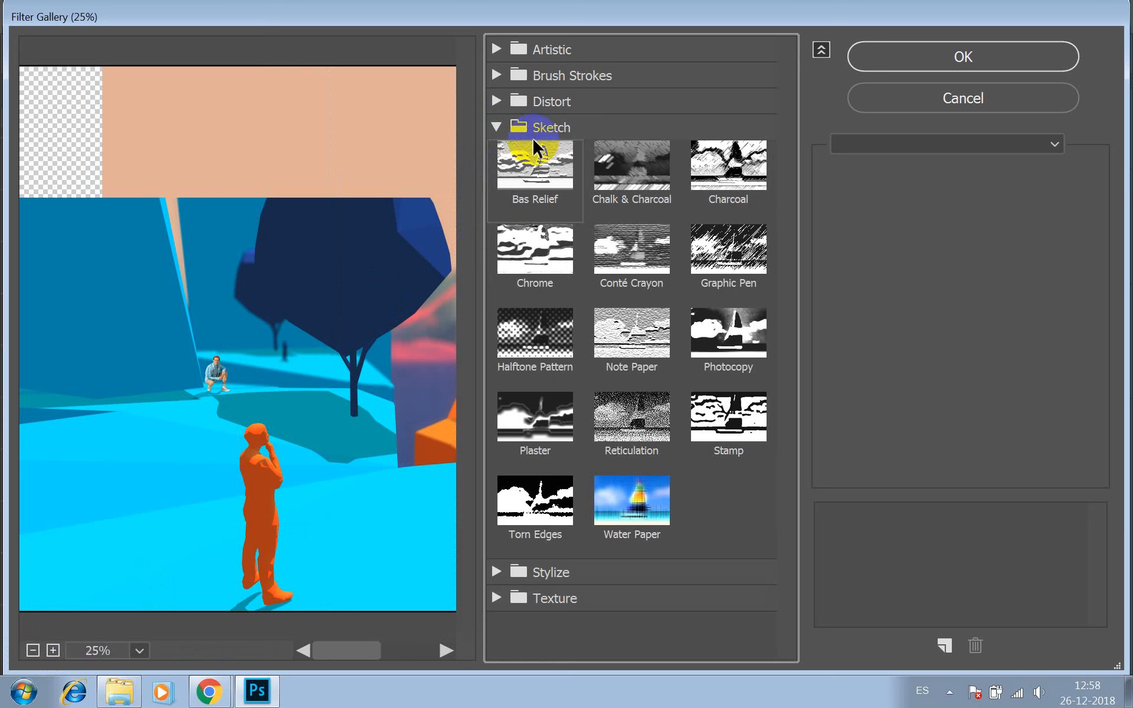
{"action": "left_click", "coordinate": [541, 335]}
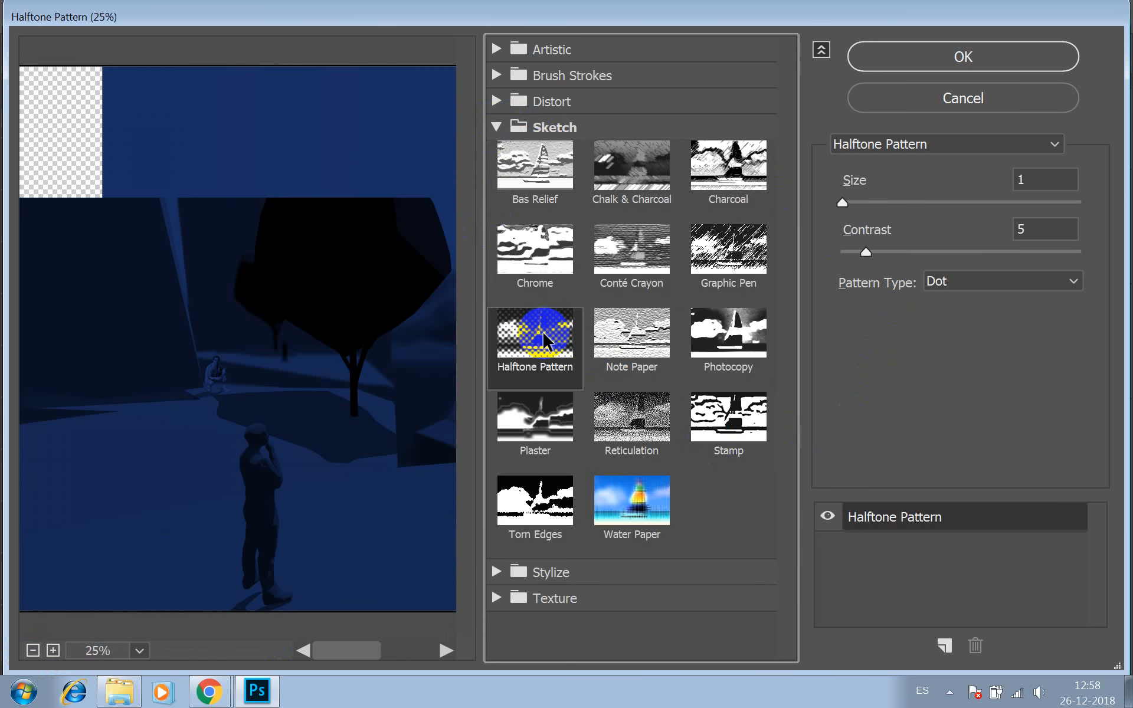
{"action": "left_click", "coordinate": [617, 412]}
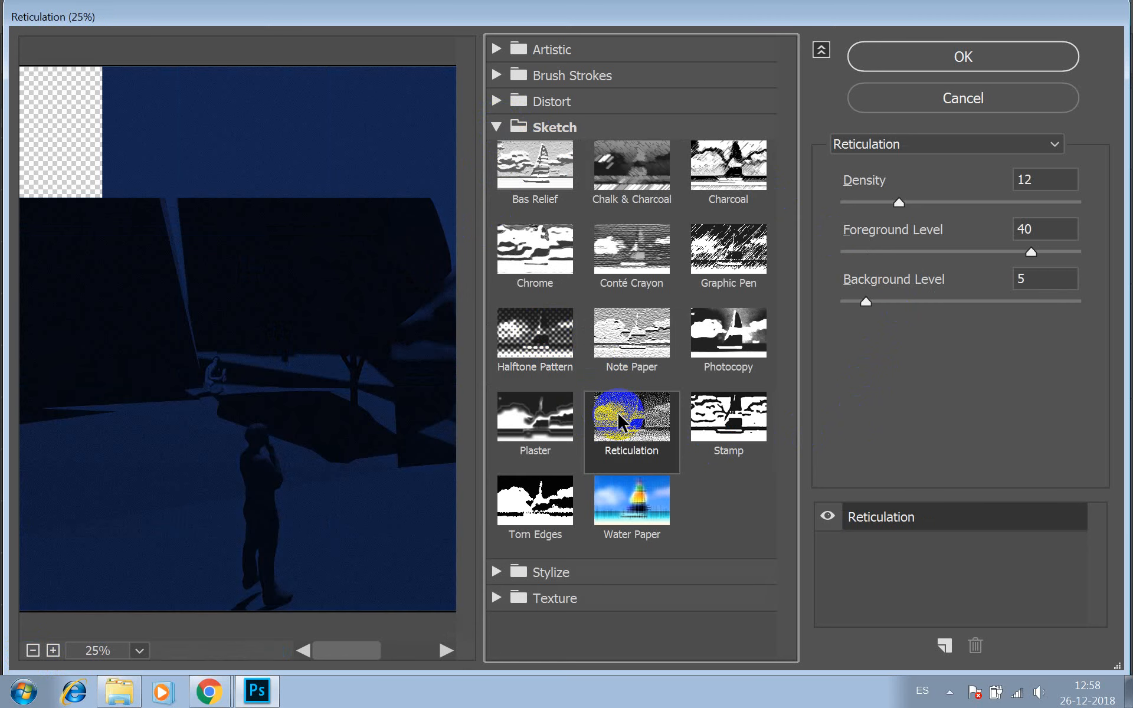
{"action": "left_click", "coordinate": [634, 239]}
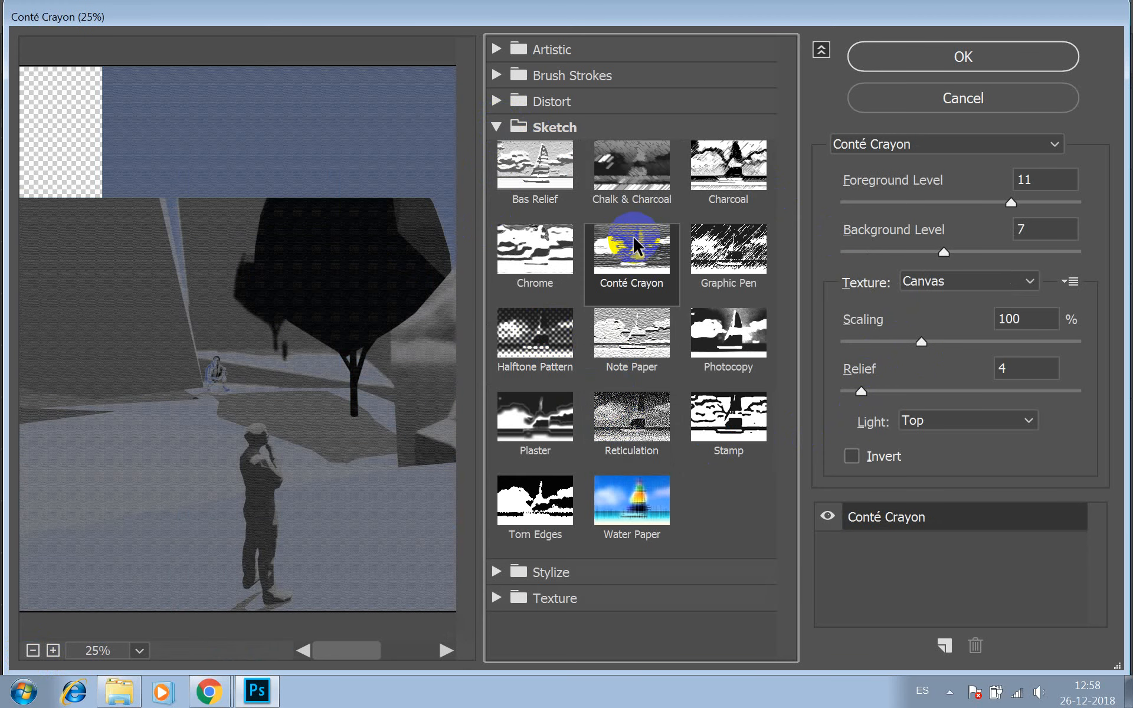
{"action": "left_click", "coordinate": [679, 174]}
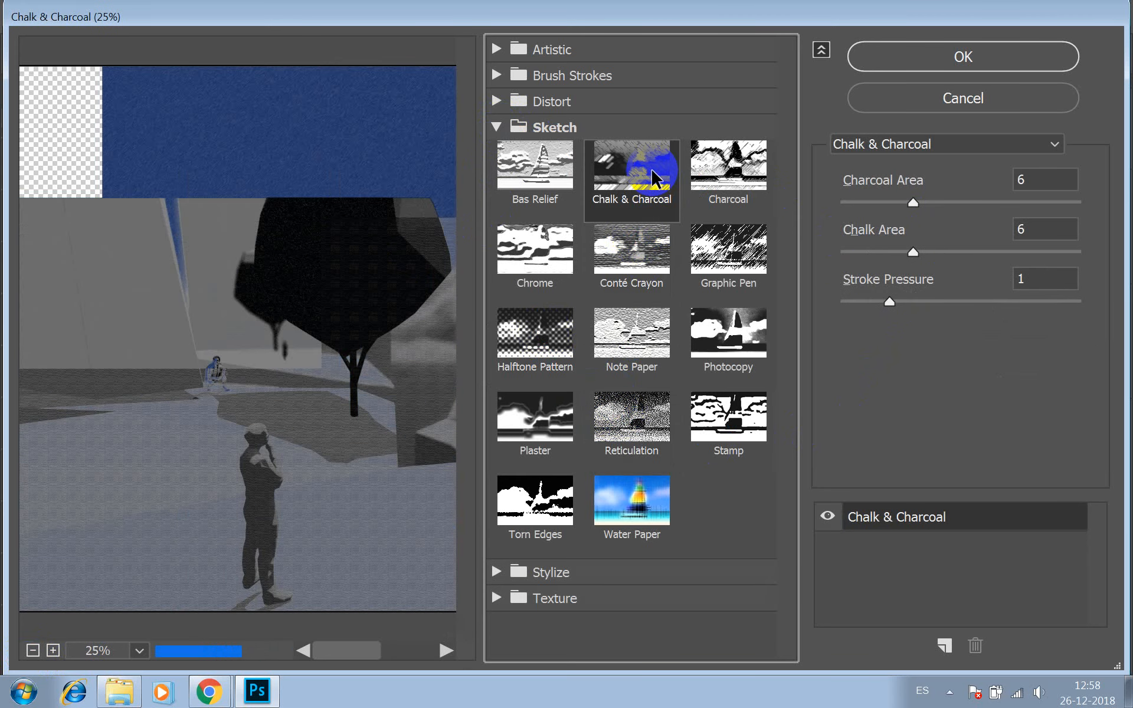
{"action": "left_click", "coordinate": [726, 177]}
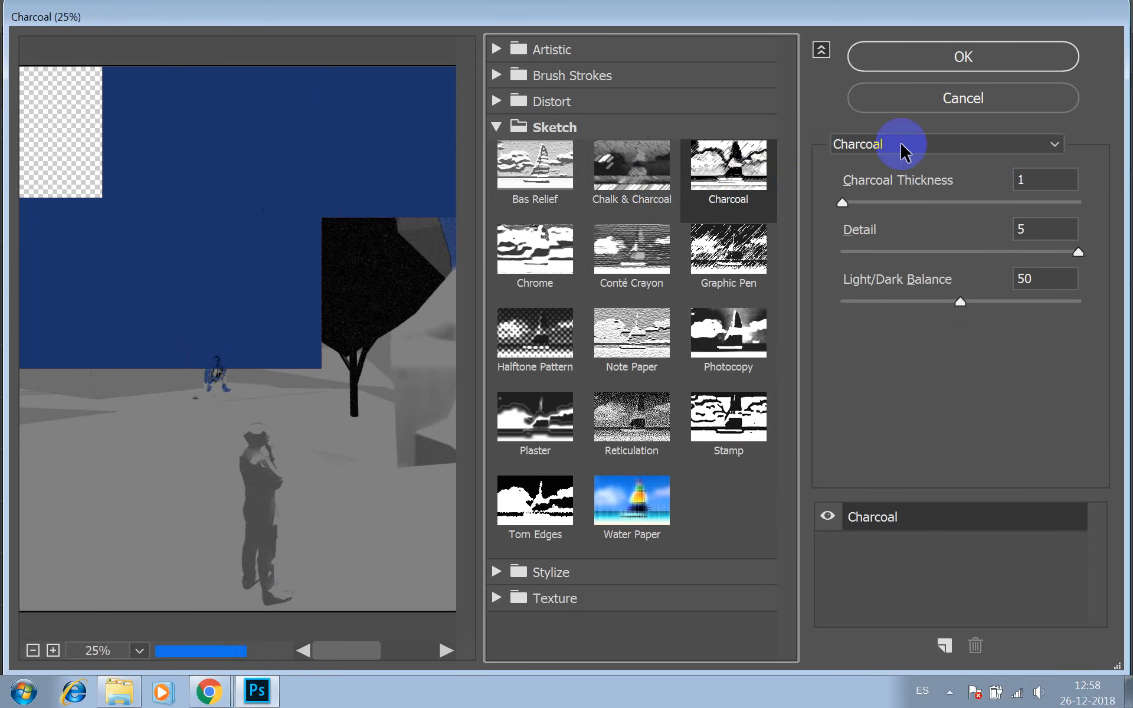
{"action": "left_click", "coordinate": [944, 93]}
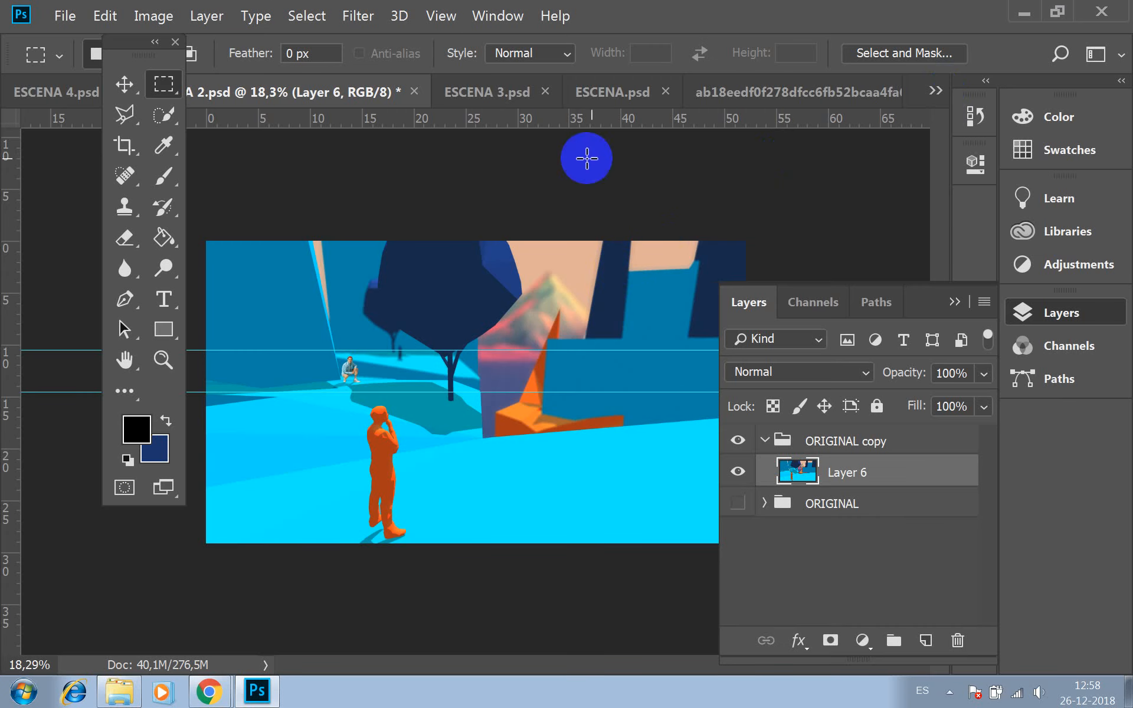
Start the Color Halftone filter on Layer 6 and set the screen angles of channels 1, 2 and 3 to 45 degrees
{"action": "left_click", "coordinate": [358, 16]}
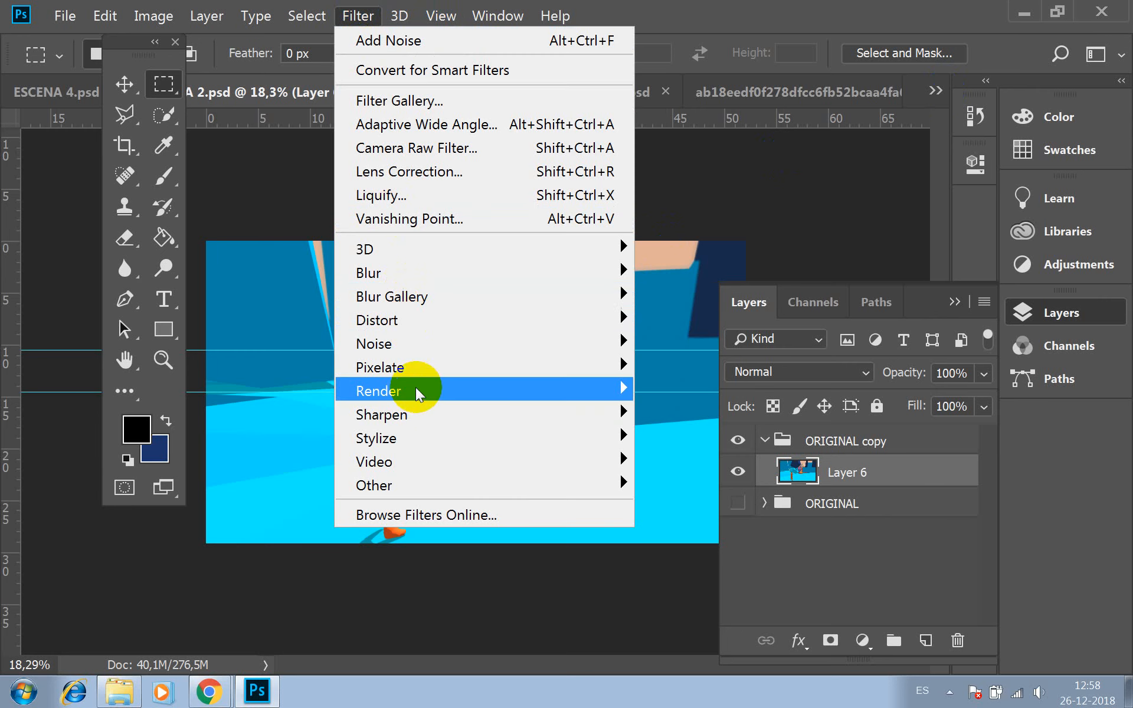
{"action": "mouse_move", "coordinate": [468, 374]}
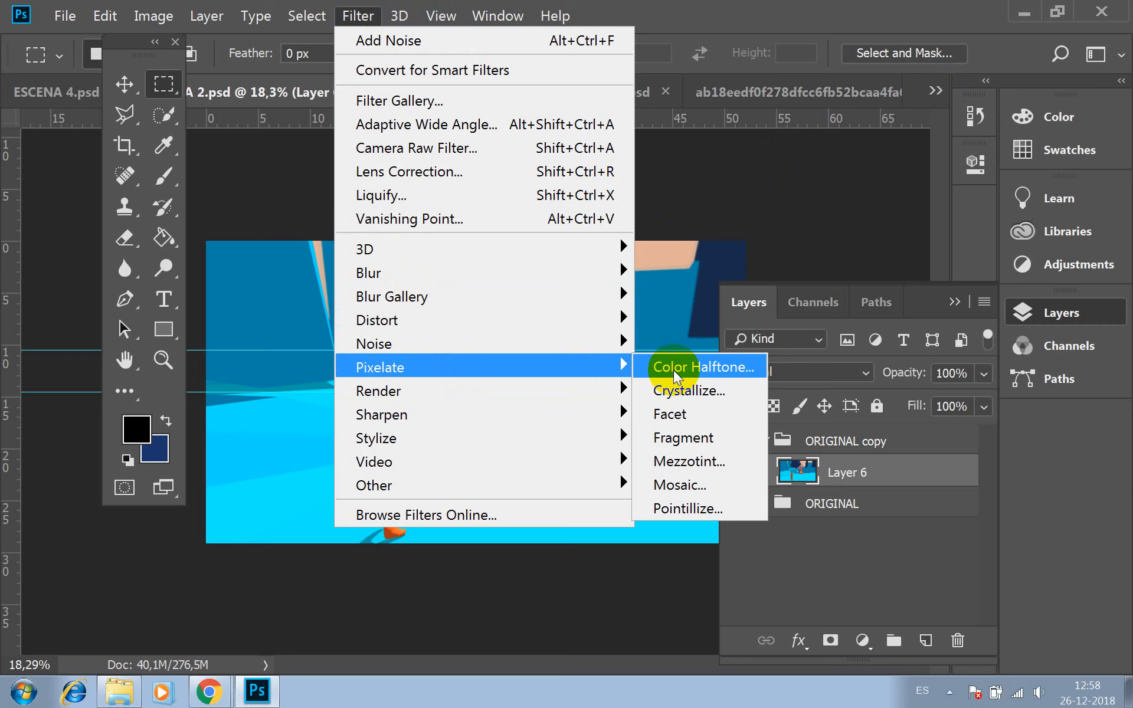
{"action": "left_click", "coordinate": [674, 369]}
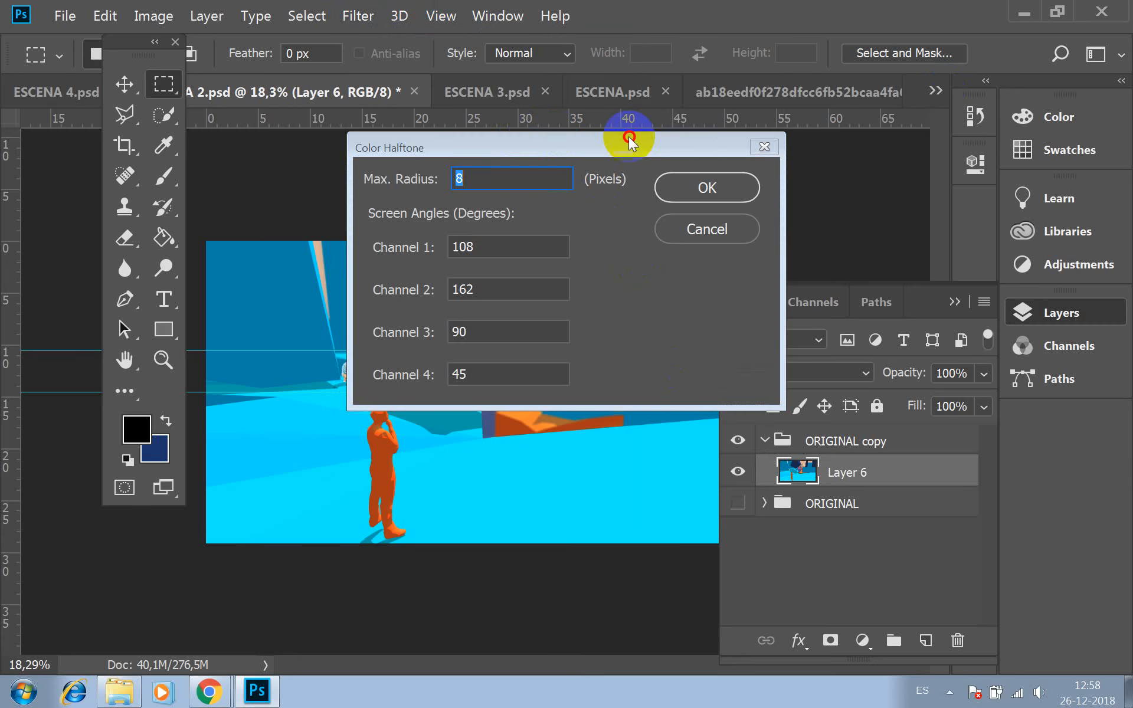
{"action": "left_click_drag", "start_coordinate": [646, 146], "coordinate": [823, 166]}
{"action": "left_click", "coordinate": [643, 200]}
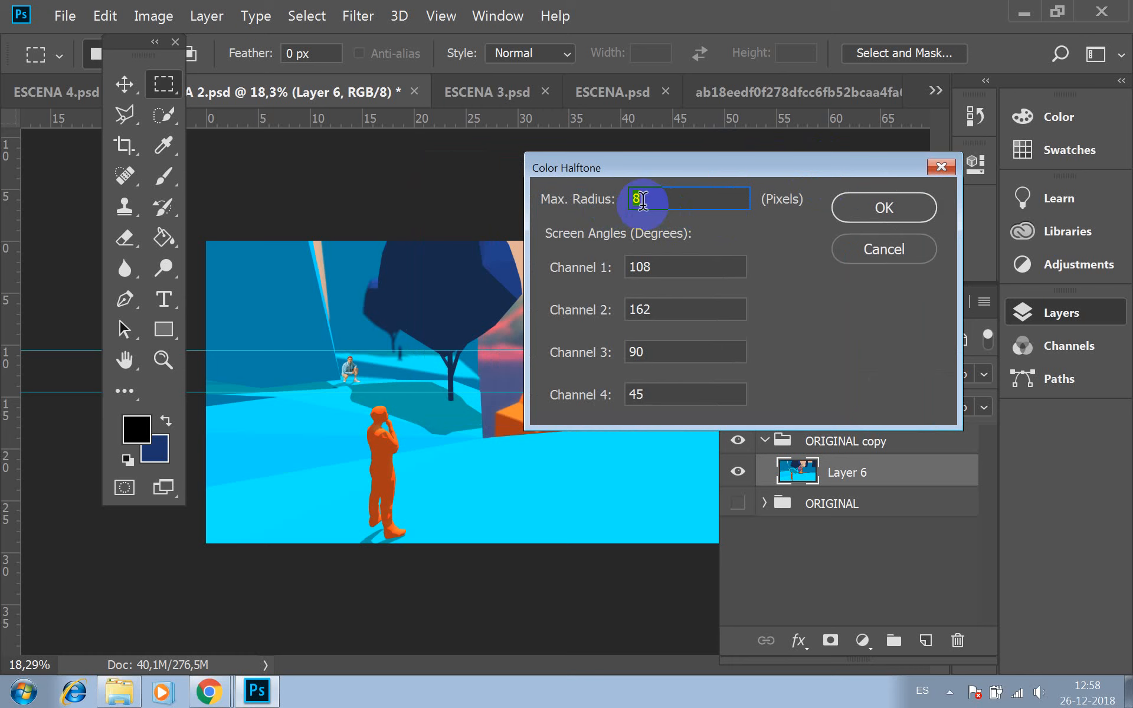
{"action": "left_click_drag", "start_coordinate": [664, 274], "coordinate": [593, 278]}
{"action": "type", "text": "45"}
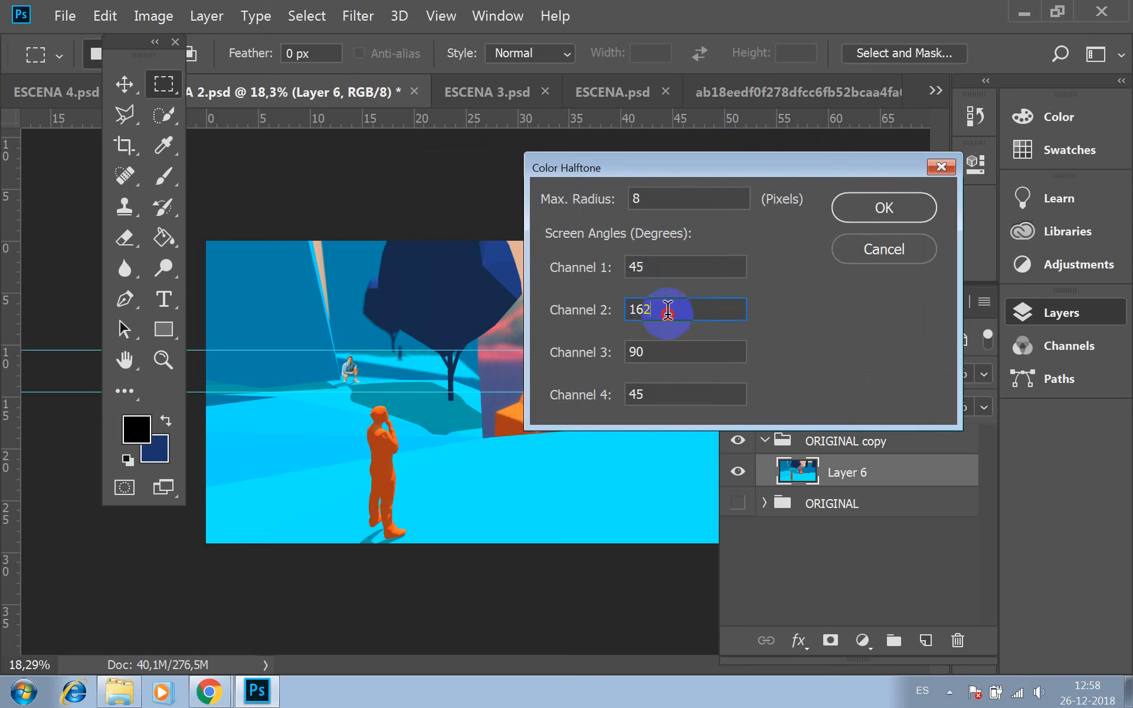
{"action": "left_click_drag", "start_coordinate": [676, 309], "coordinate": [587, 319]}
{"action": "type", "text": "45"}
{"action": "left_click_drag", "start_coordinate": [665, 351], "coordinate": [600, 353]}
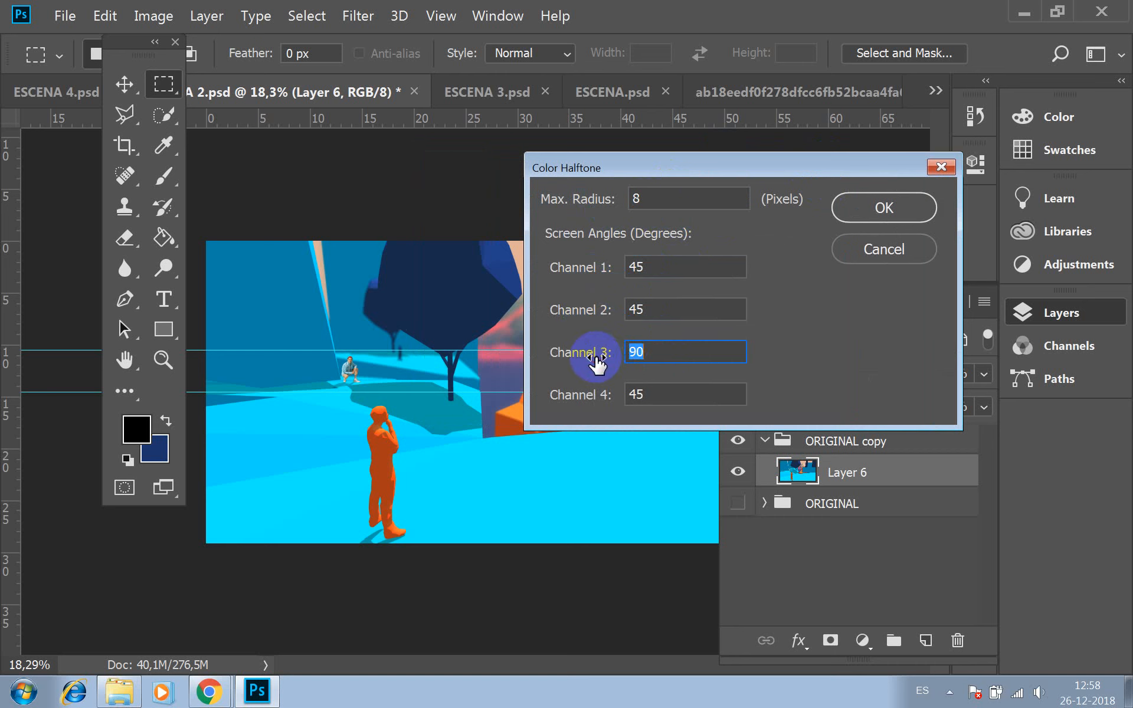
{"action": "type", "text": "45"}
Apply the Color Halftone to Layer 6 with a maximum radius of 9 pixels, and undo it
{"action": "left_click_drag", "start_coordinate": [647, 198], "coordinate": [607, 202]}
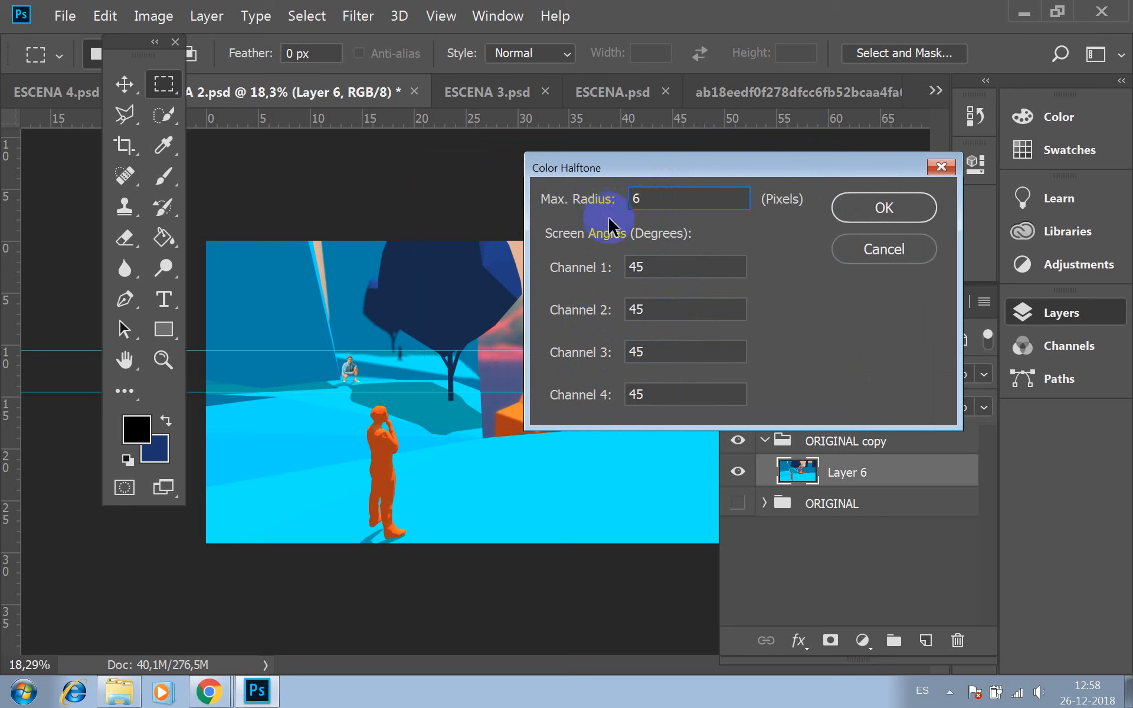
{"action": "left_click_drag", "start_coordinate": [645, 199], "coordinate": [616, 211]}
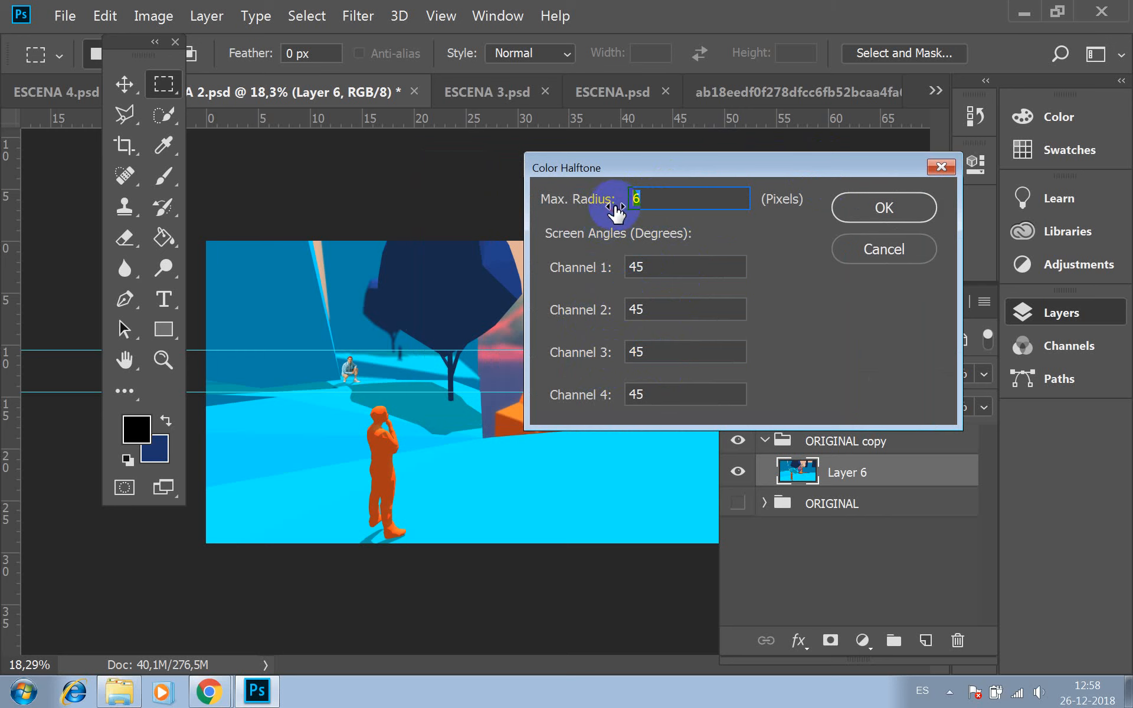
{"action": "left_click", "coordinate": [908, 207]}
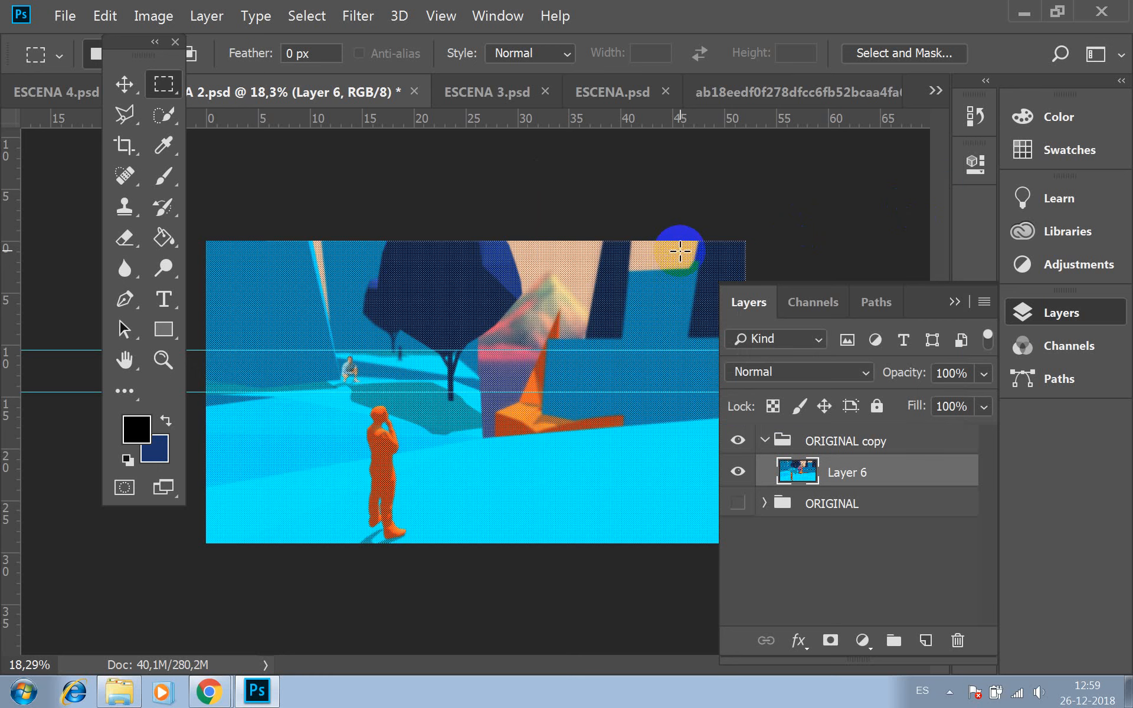
{"action": "key", "text": "ctrl+z"}
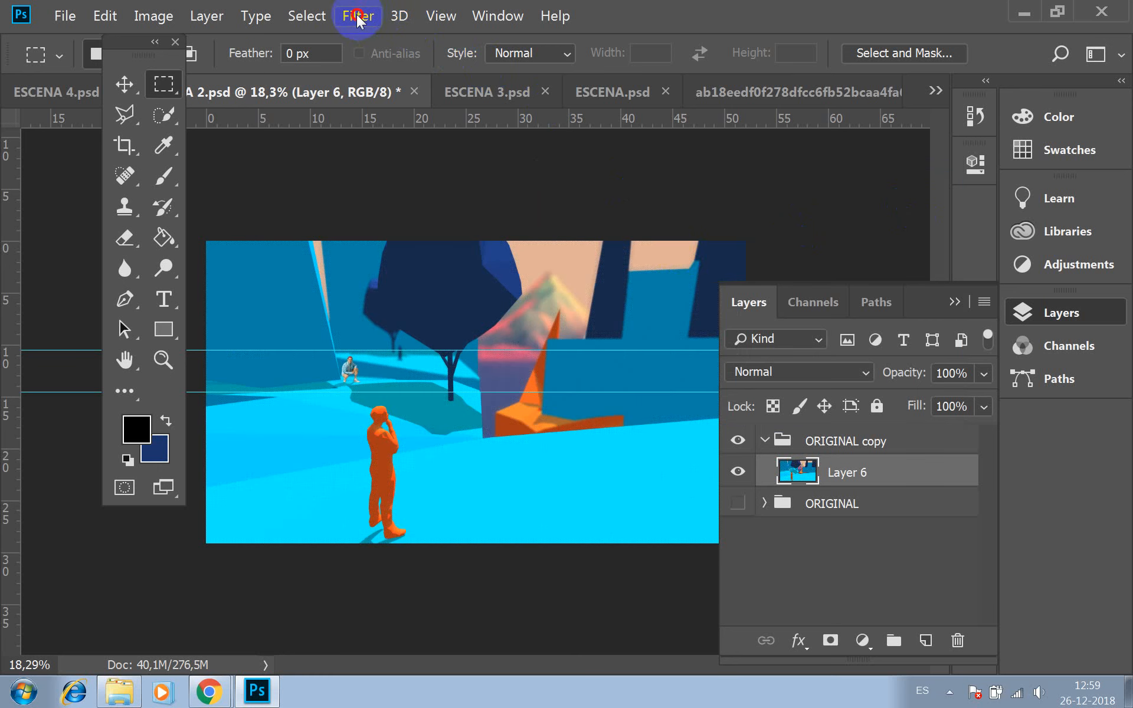
Apply Color Halftone to Layer 6 again with a maximum radius of 30 pixels
{"action": "left_click", "coordinate": [356, 15]}
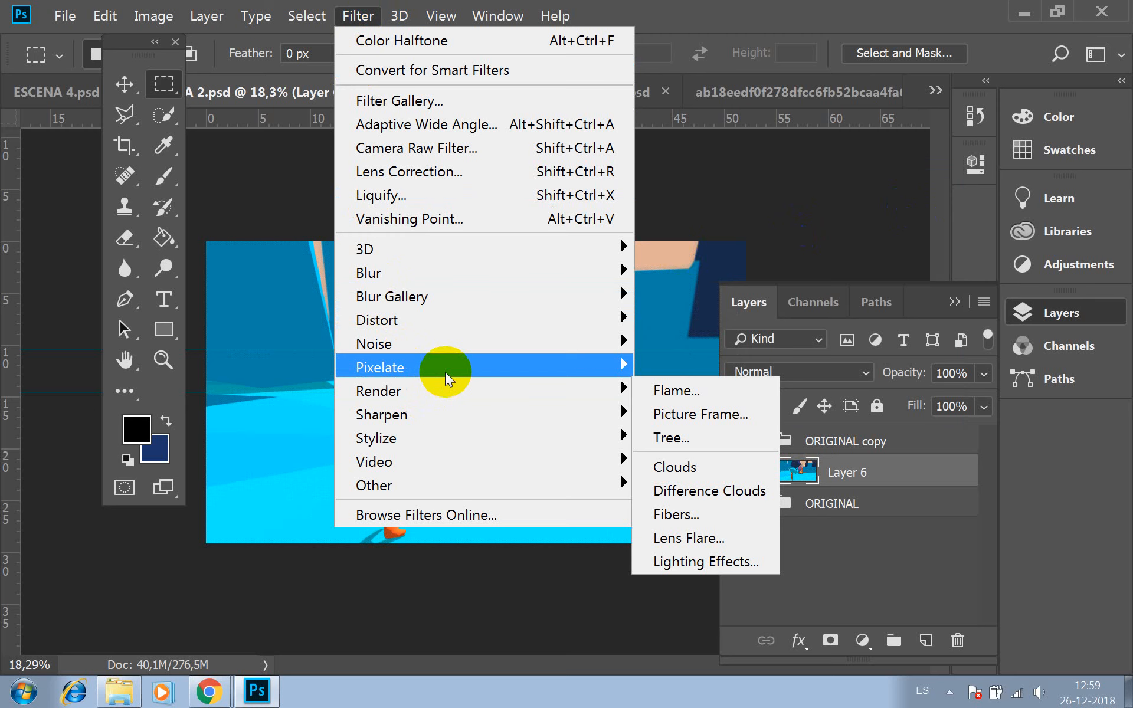
{"action": "left_click", "coordinate": [673, 370]}
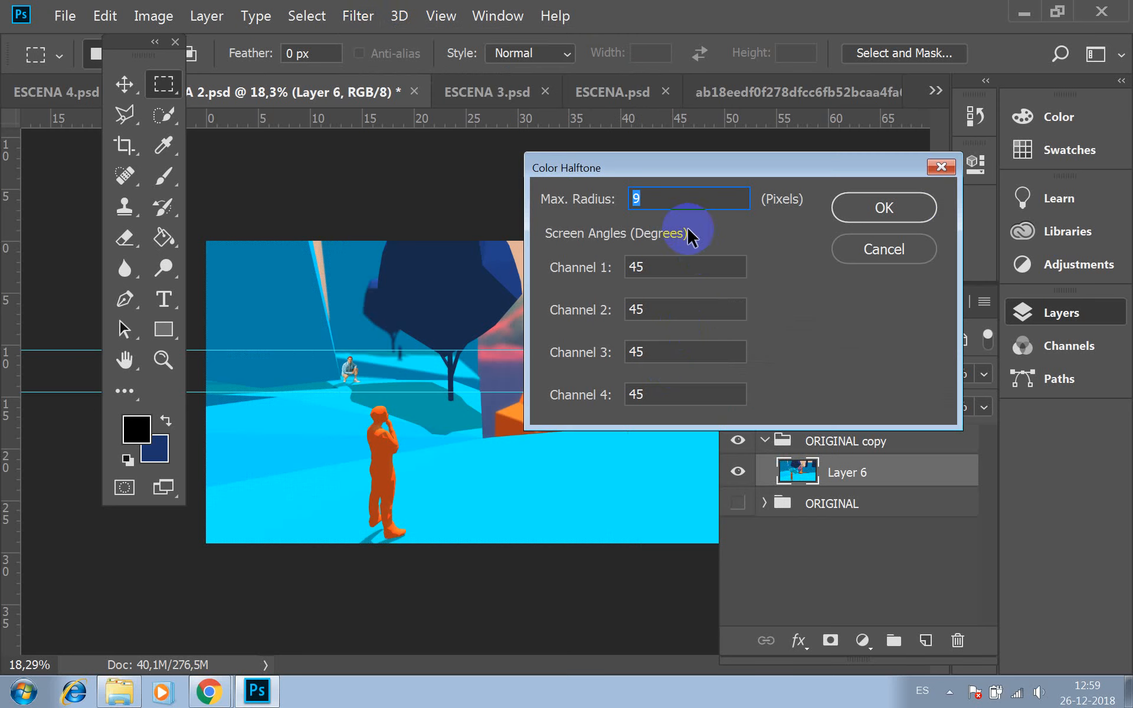
{"action": "type", "text": "18"}
{"action": "left_click", "coordinate": [606, 206]}
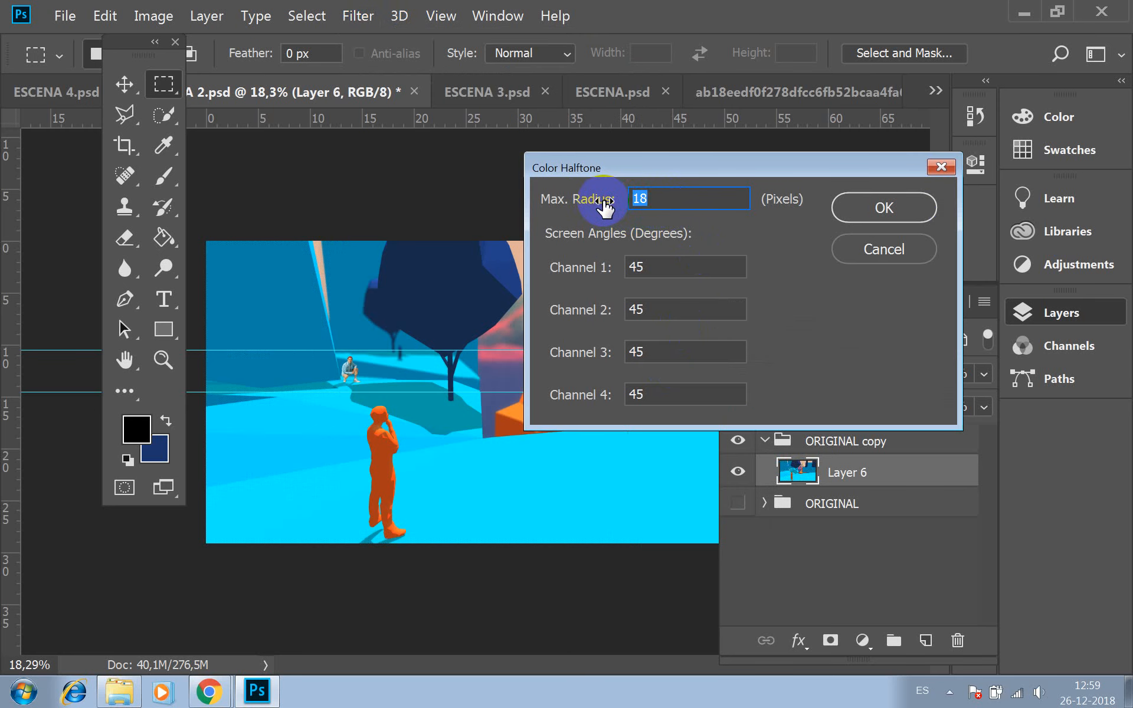
{"action": "type", "text": "30"}
{"action": "left_click", "coordinate": [870, 205]}
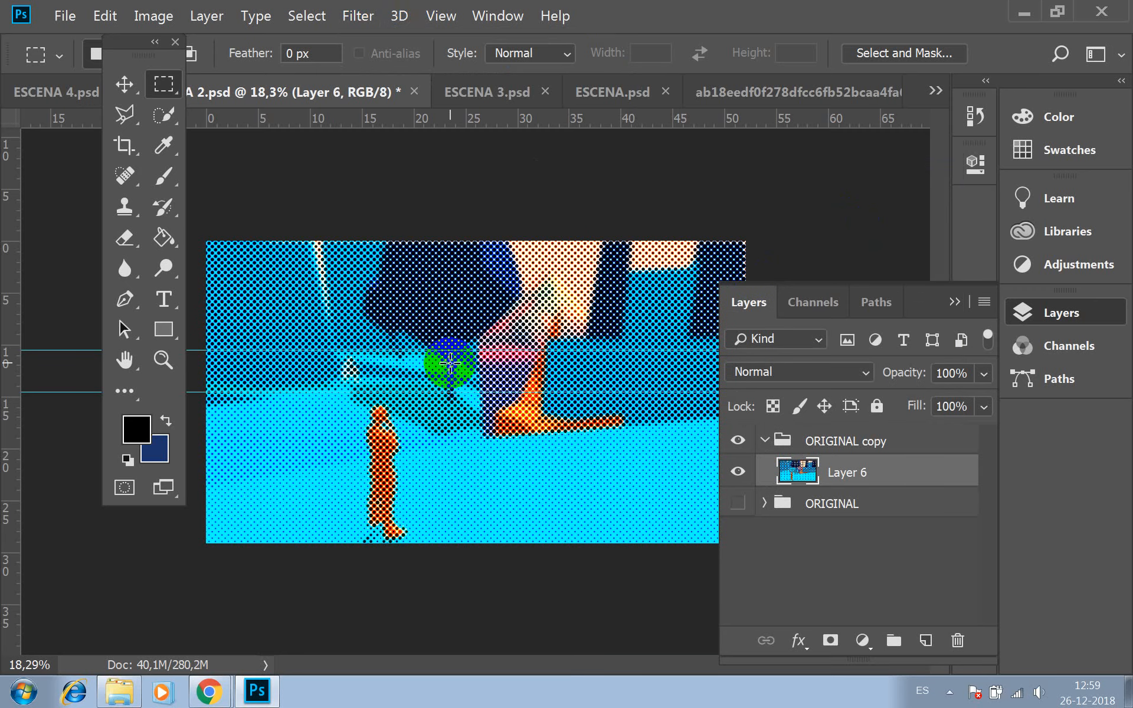
Examine the halftone dot pattern on the standing figure and across the whole scene at several magnifications
{"action": "scroll", "coordinate": [442, 384], "scroll_direction": "down", "scroll_amount": 1}
{"action": "scroll", "coordinate": [396, 437], "scroll_direction": "up", "scroll_amount": 6}
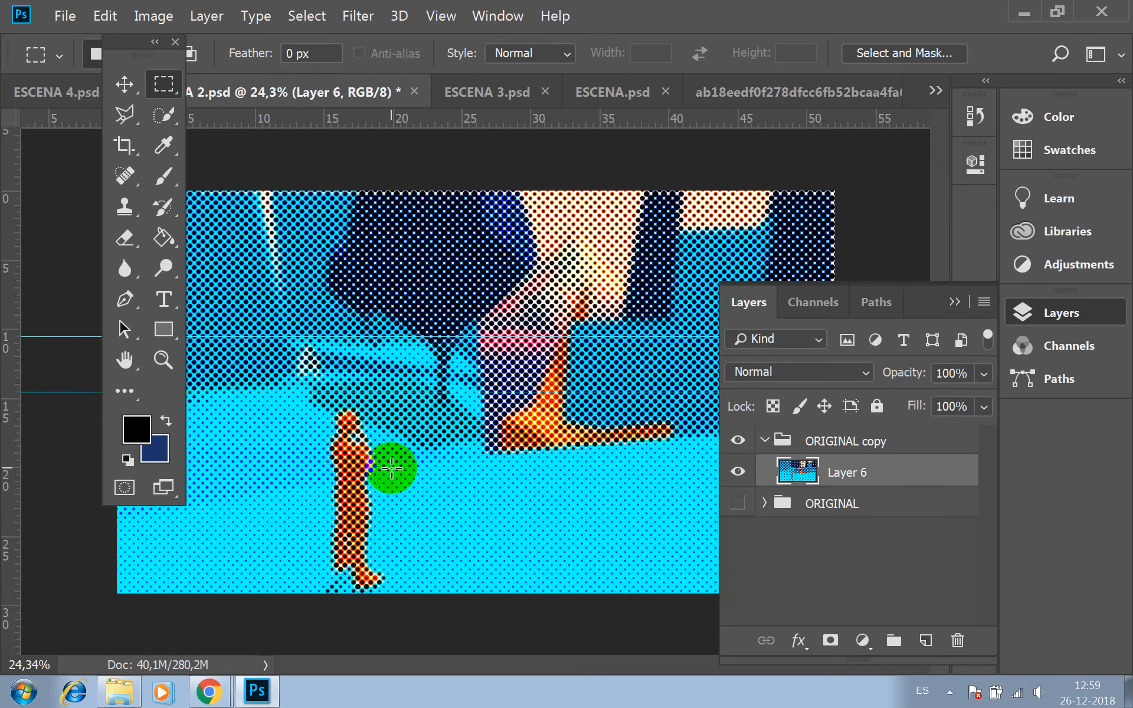
{"action": "scroll", "coordinate": [319, 474], "scroll_direction": "up", "scroll_amount": 1}
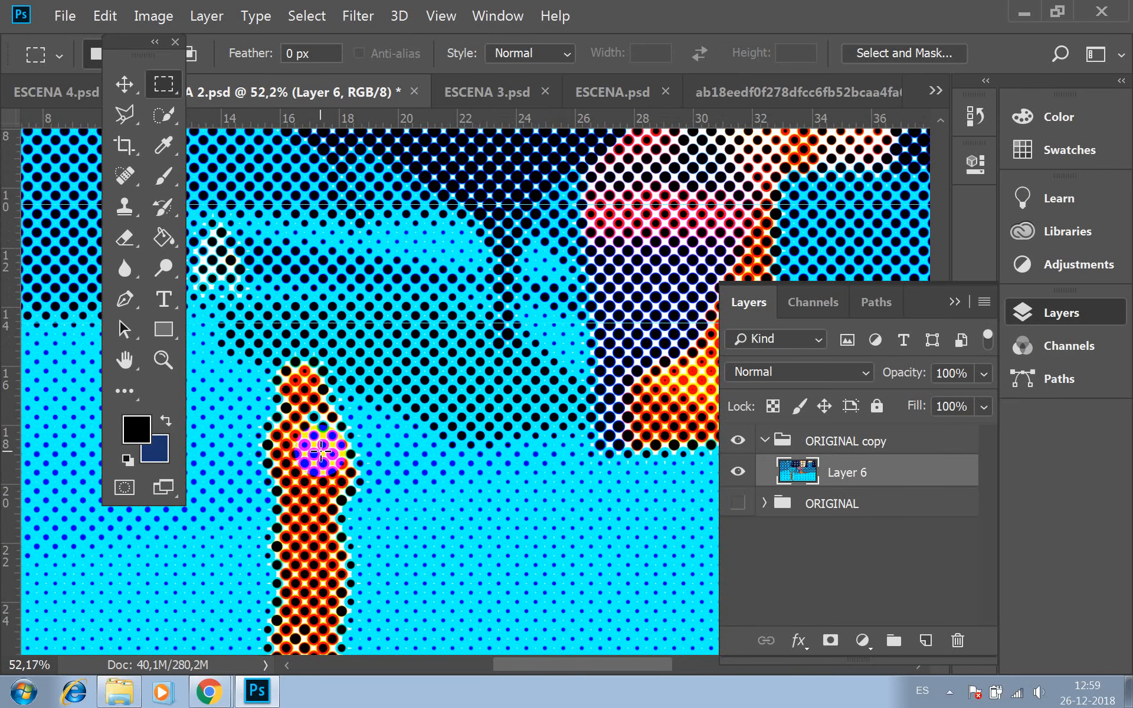
{"action": "scroll", "coordinate": [384, 435], "scroll_direction": "up", "scroll_amount": 1}
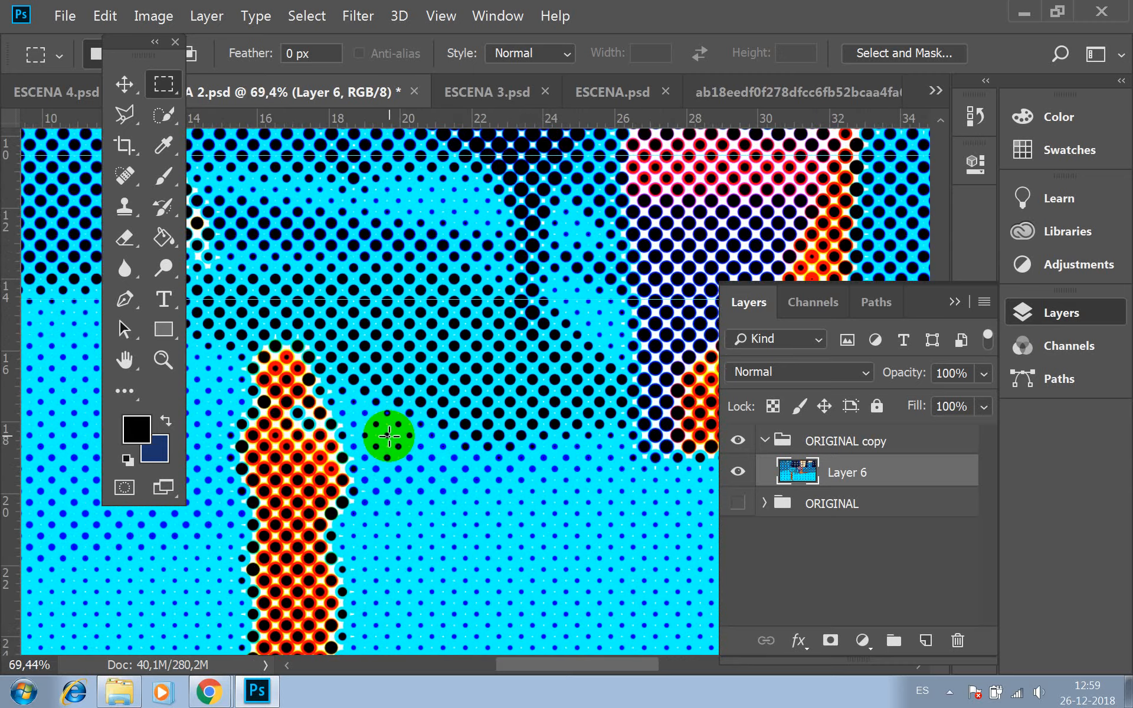
{"action": "scroll", "coordinate": [451, 349], "scroll_direction": "down", "scroll_amount": 3}
{"action": "scroll", "coordinate": [425, 455], "scroll_direction": "down", "scroll_amount": 1}
{"action": "scroll", "coordinate": [549, 501], "scroll_direction": "up", "scroll_amount": 4}
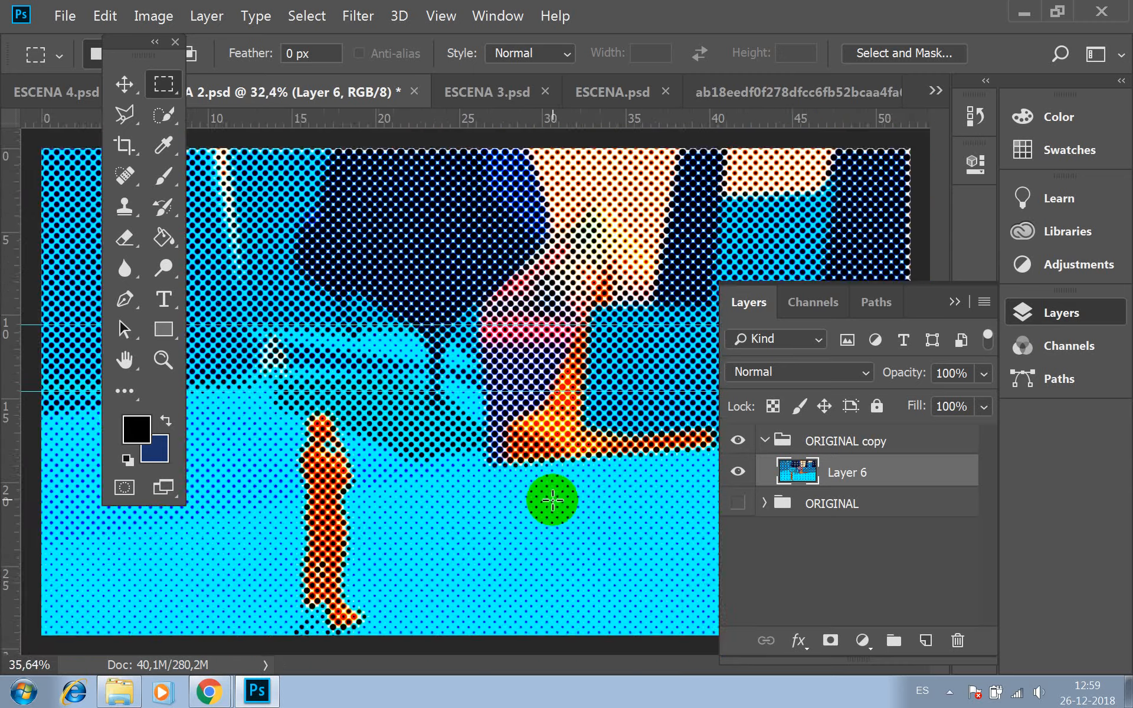
{"action": "scroll", "coordinate": [425, 412], "scroll_direction": "down", "scroll_amount": 2}
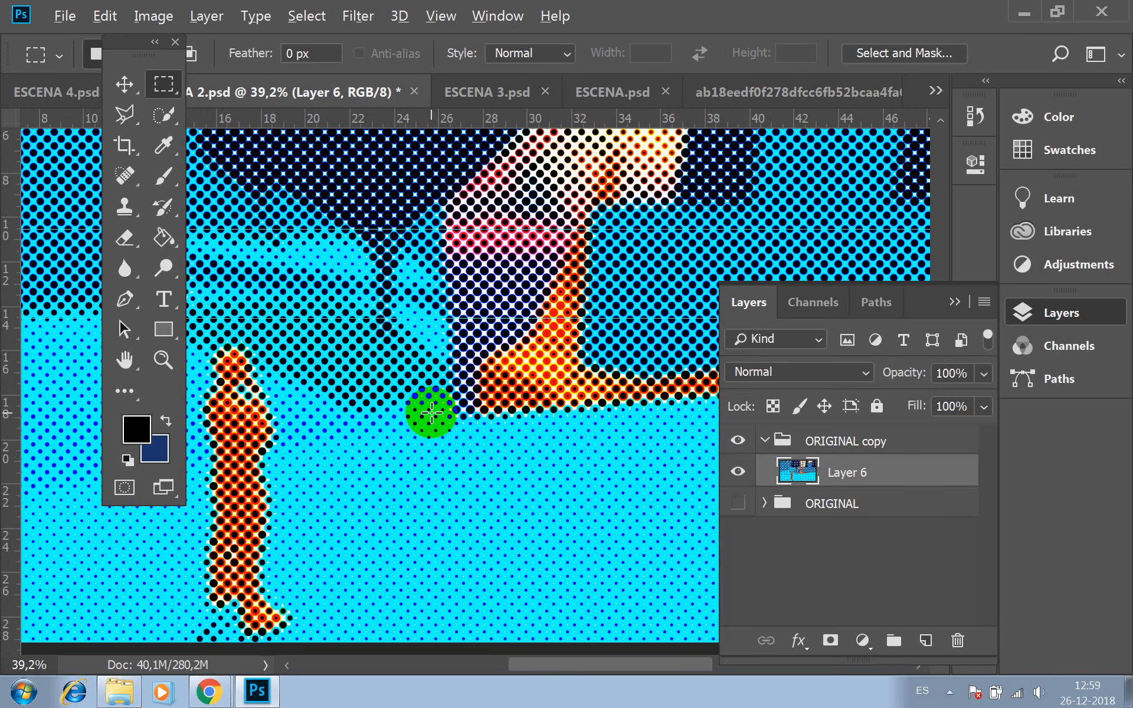
{"action": "scroll", "coordinate": [432, 413], "scroll_direction": "up", "scroll_amount": 2}
{"action": "scroll", "coordinate": [765, 353], "scroll_direction": "down", "scroll_amount": 8}
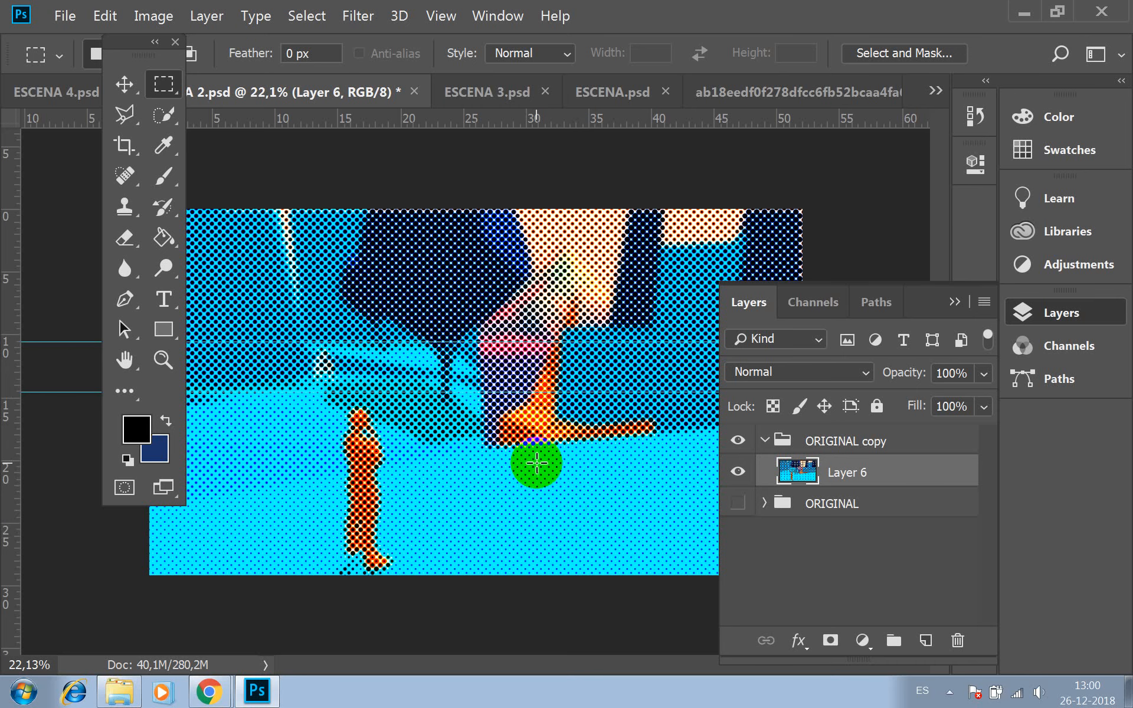
Undo the 30-pixel Color Halftone on Layer 6 and dismiss the e-mail notification
{"action": "key", "text": "ctrl+z"}
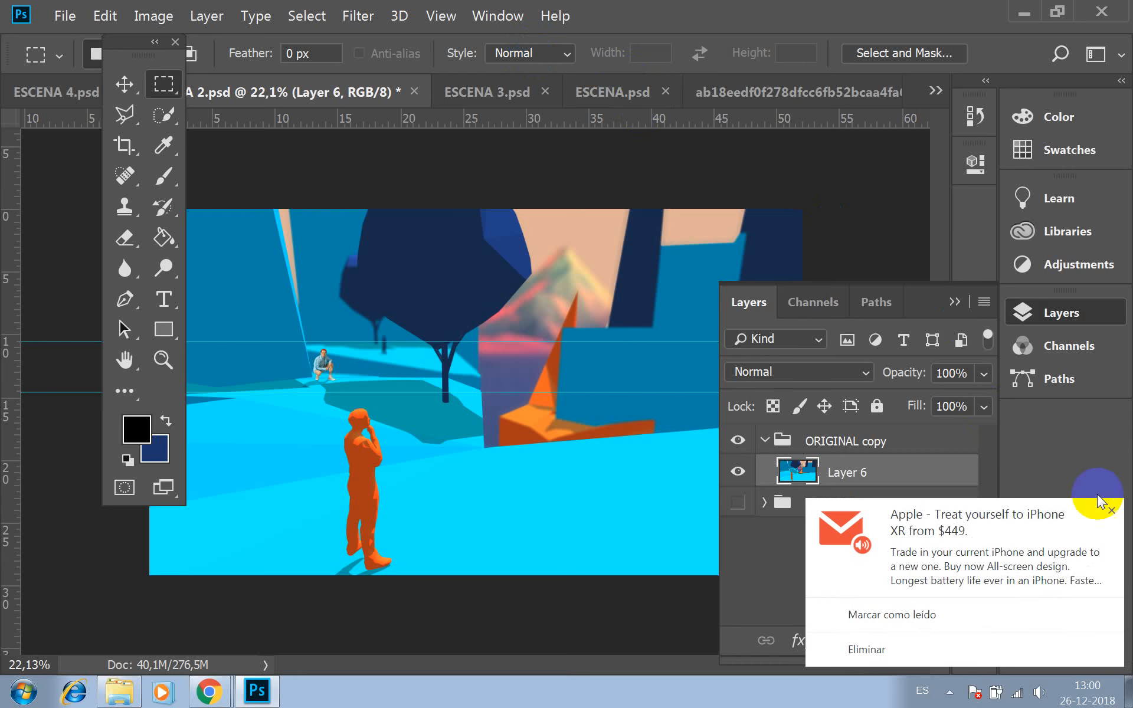
{"action": "left_click", "coordinate": [1111, 511]}
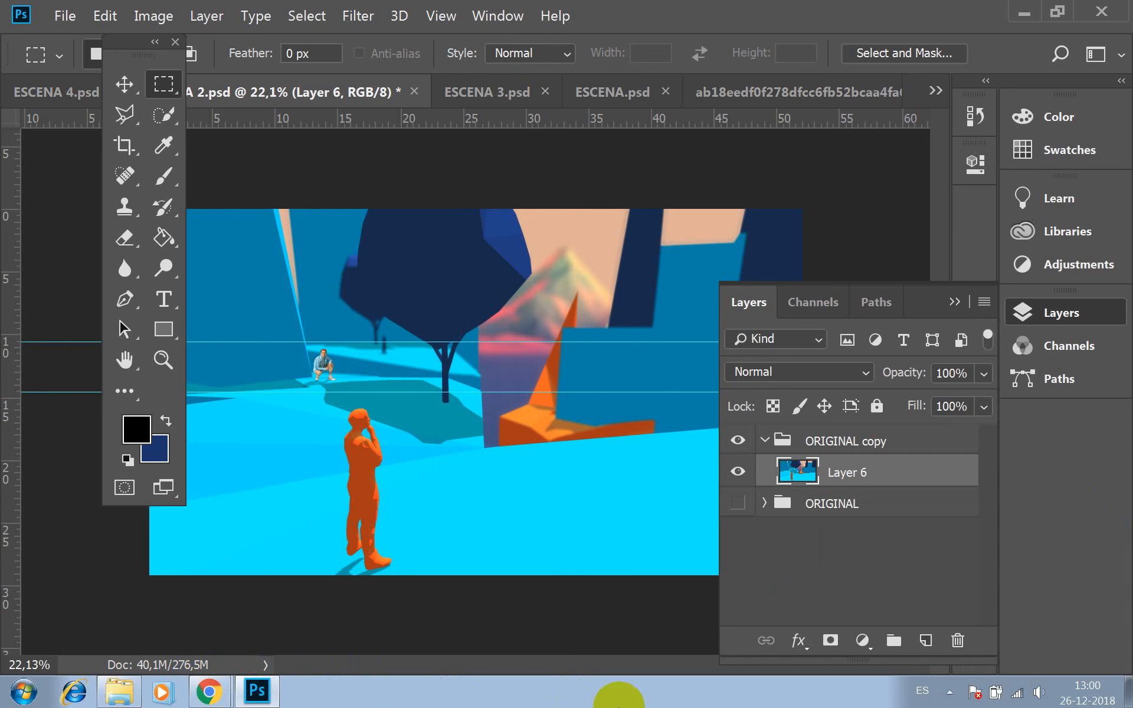